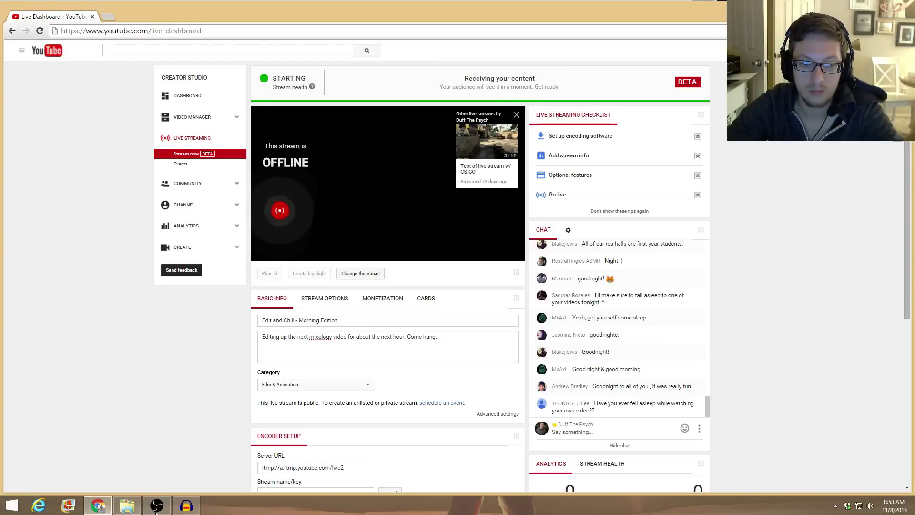
Switch to Audacity and arrange the live dashboard window beside it so the stream chat shows alongside
{"action": "left_click", "coordinate": [187, 506]}
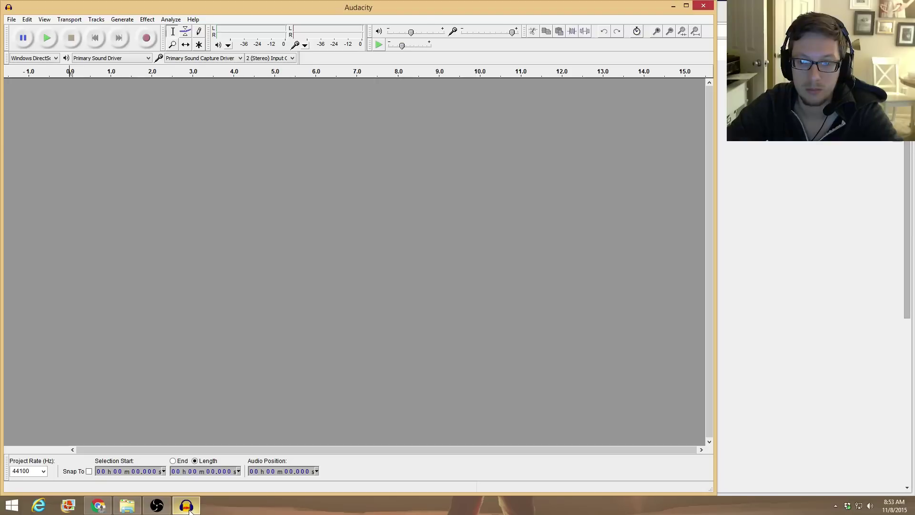
{"action": "left_click_drag", "start_coordinate": [767, 5], "coordinate": [914, 5]}
{"action": "left_click", "coordinate": [375, 204]}
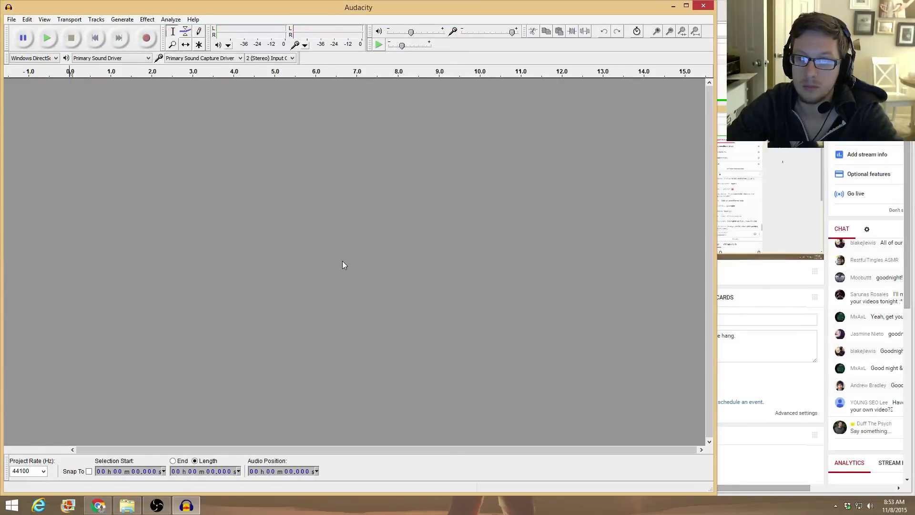
{"action": "left_click", "coordinate": [799, 486]}
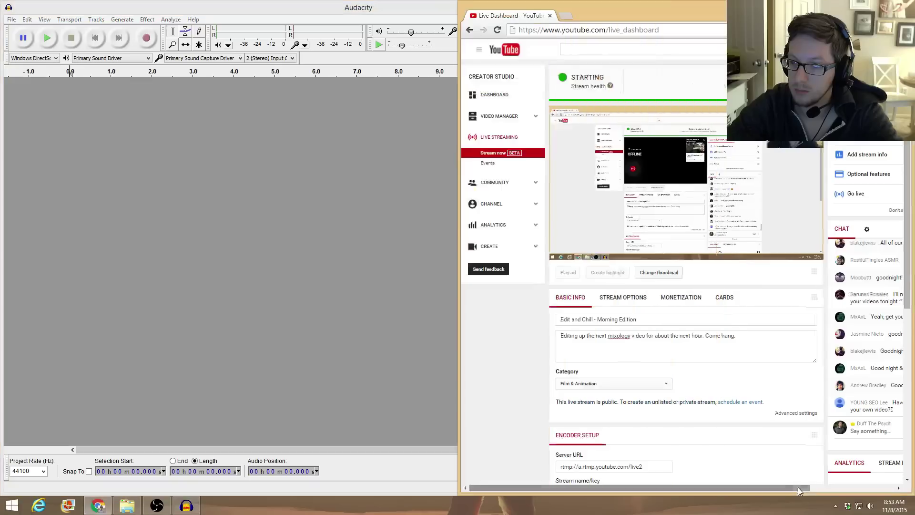
{"action": "left_click", "coordinate": [286, 356]}
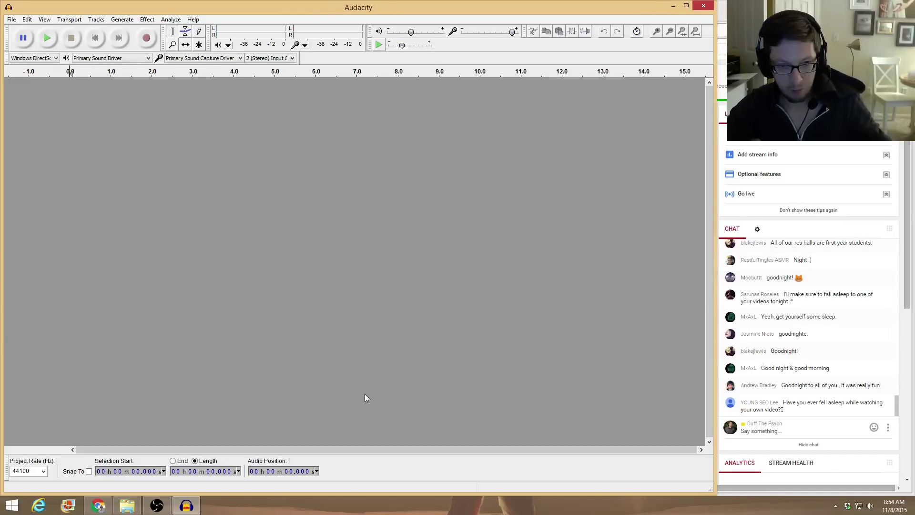
Import ZOOM0001 from the amaretto folder into Audacity, making a copy of the file before editing
{"action": "left_click", "coordinate": [140, 505]}
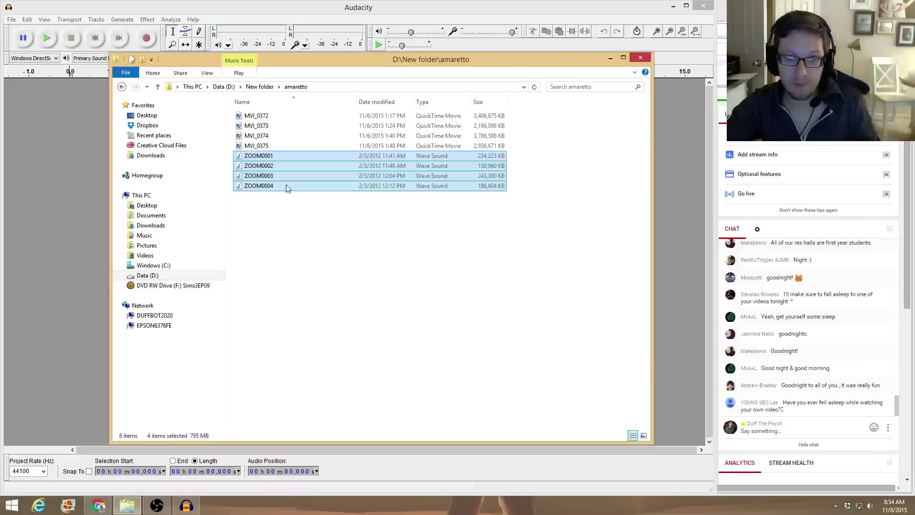
{"action": "left_click", "coordinate": [292, 214]}
{"action": "left_click", "coordinate": [292, 155]}
{"action": "left_click_drag", "start_coordinate": [325, 157], "coordinate": [43, 242]}
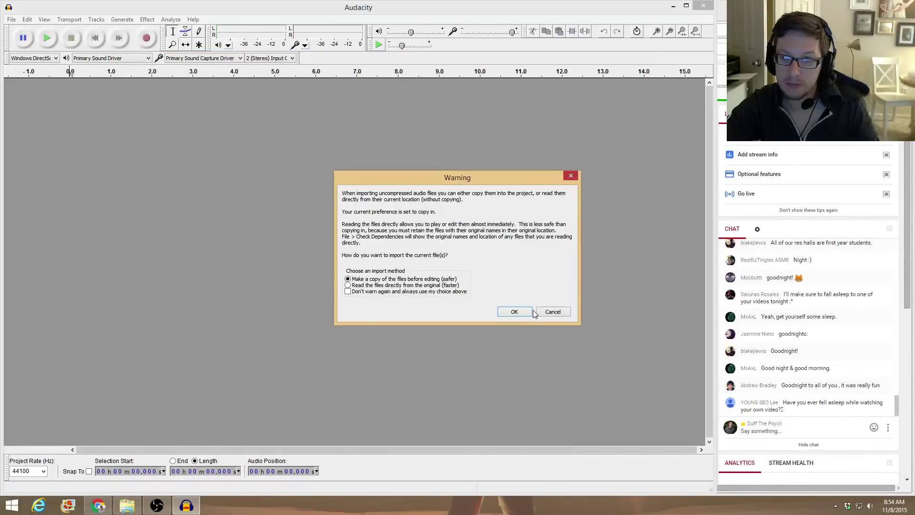
{"action": "left_click", "coordinate": [514, 312]}
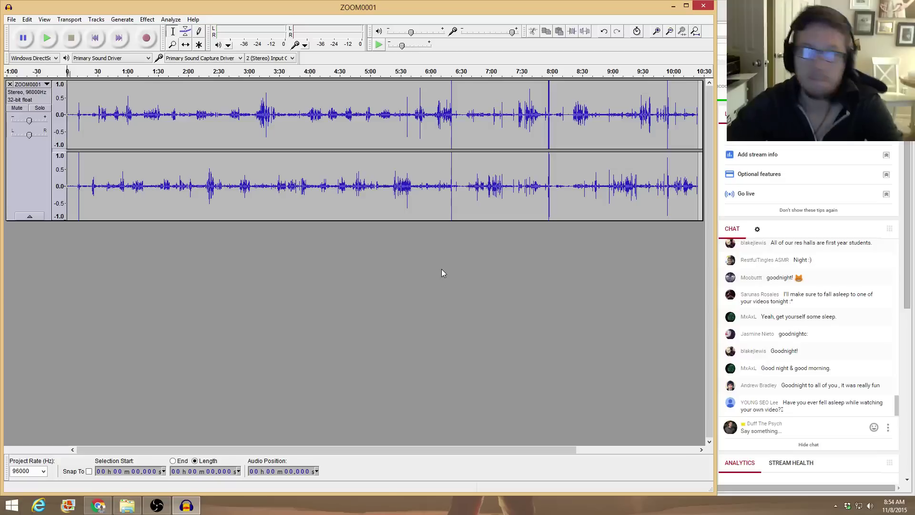
Capture a noise profile from the quiet first 10 seconds or so of the ZOOM0001 track
{"action": "left_click", "coordinate": [173, 45]}
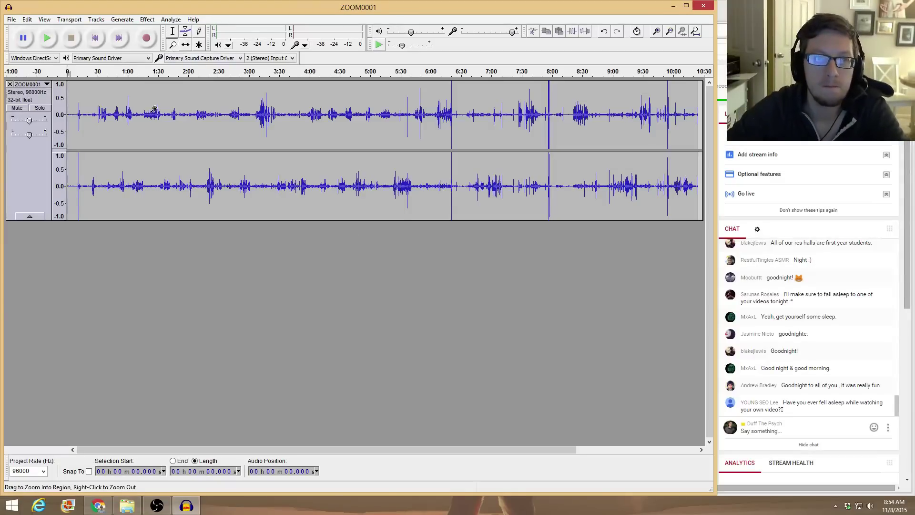
{"action": "left_click", "coordinate": [154, 109]}
{"action": "left_click_drag", "start_coordinate": [318, 449], "coordinate": [213, 450]}
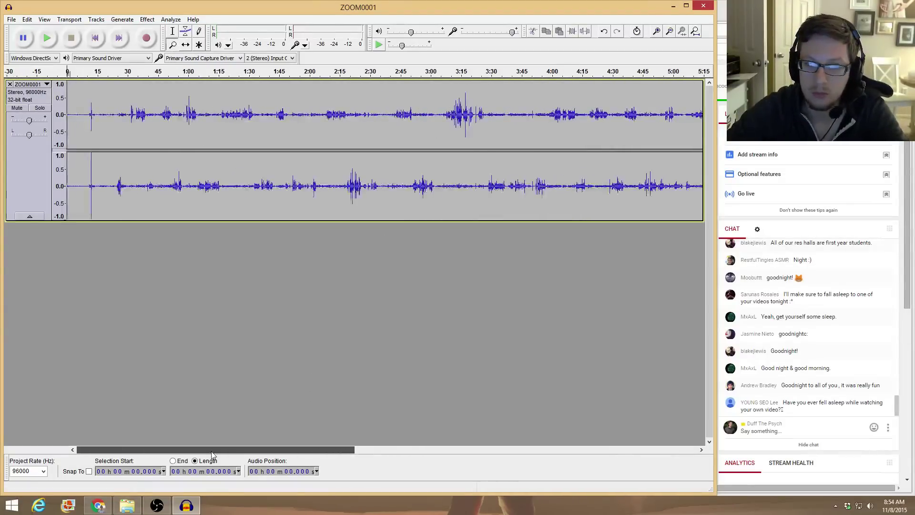
{"action": "left_click", "coordinate": [172, 31]}
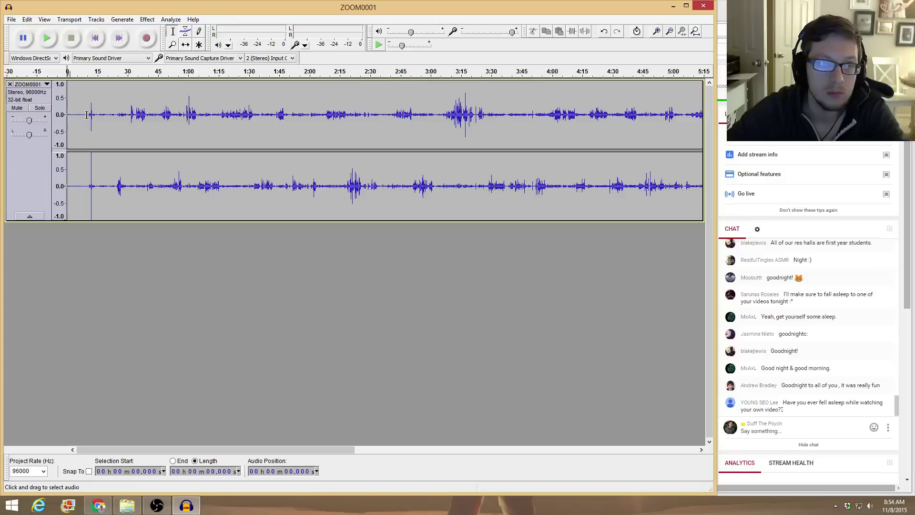
{"action": "left_click_drag", "start_coordinate": [88, 114], "coordinate": [67, 116]}
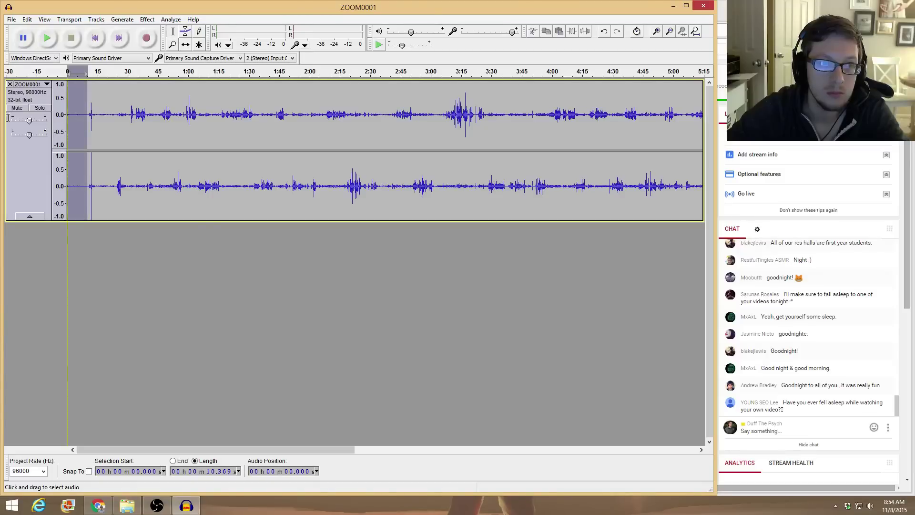
{"action": "left_click", "coordinate": [148, 19]}
{"action": "left_click", "coordinate": [223, 193]}
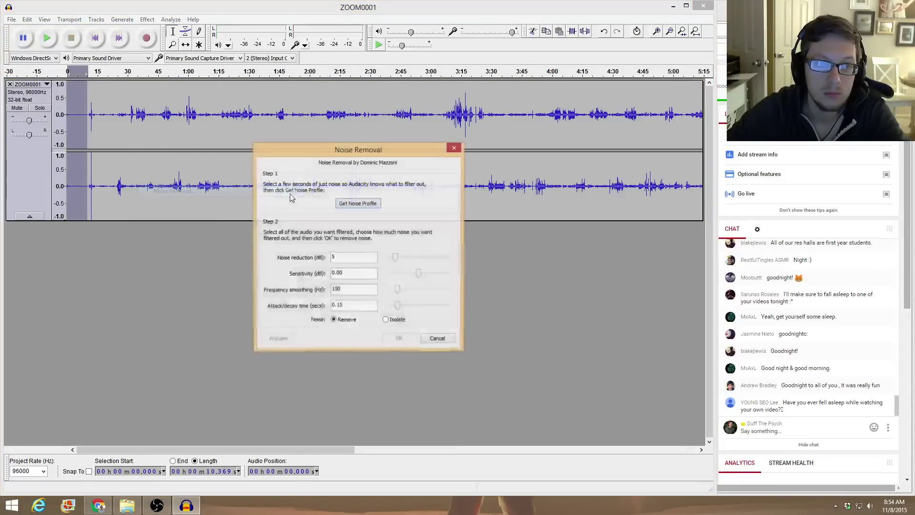
{"action": "left_click", "coordinate": [357, 204]}
Apply Noise Removal to the entire track with 5 dB reduction, 0.00 dB sensitivity, 150 Hz smoothing and 0.15 s attack/decay
{"action": "left_click", "coordinate": [221, 282]}
{"action": "key", "text": "ctrl+a"}
{"action": "left_click", "coordinate": [148, 19]}
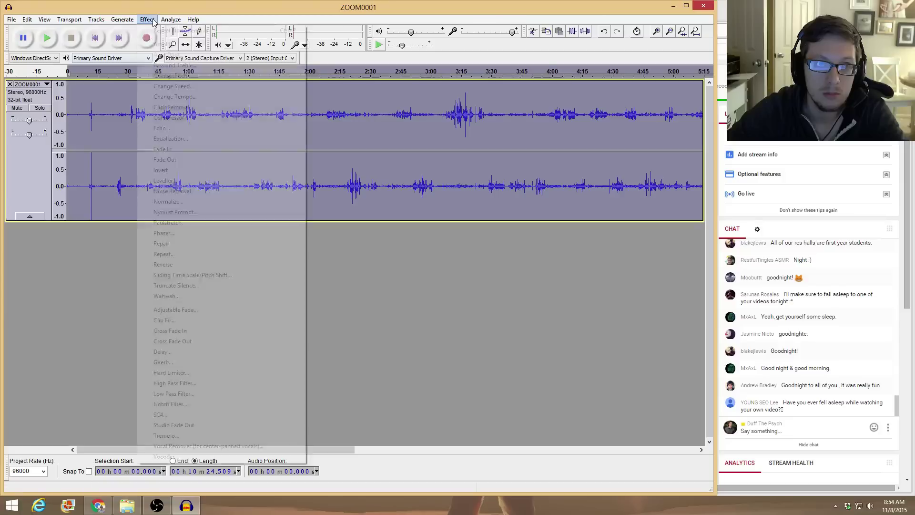
{"action": "left_click", "coordinate": [219, 191]}
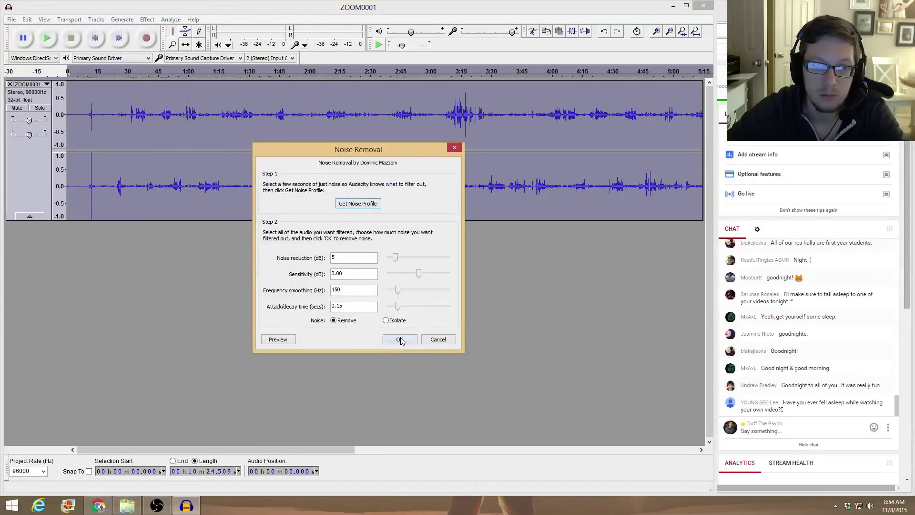
{"action": "left_click", "coordinate": [399, 340]}
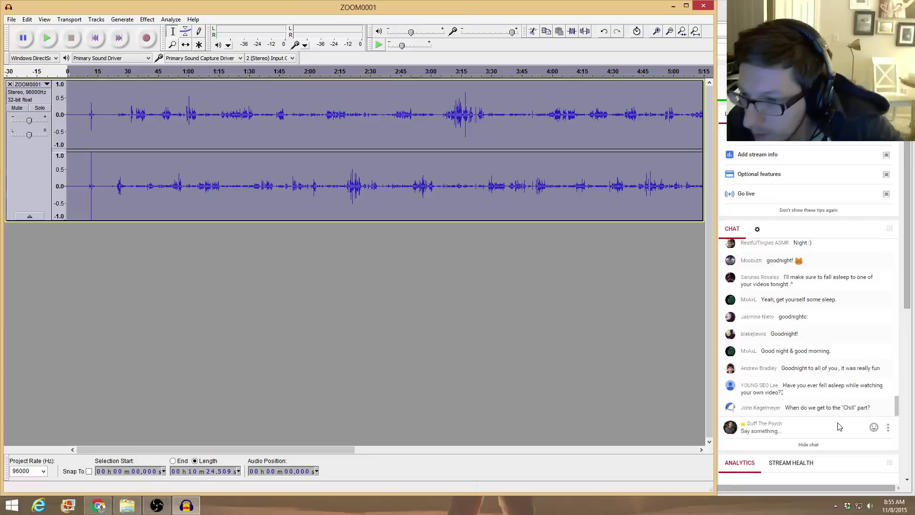
Listen to the opening of the cleaned track from about 19 seconds, and again from about 24 seconds
{"action": "left_click", "coordinate": [840, 426]}
{"action": "left_click", "coordinate": [261, 327]}
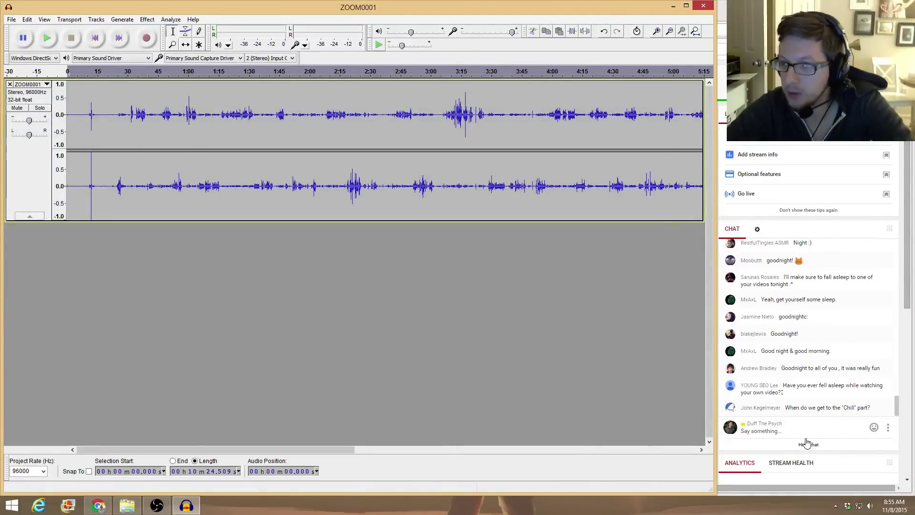
{"action": "left_click", "coordinate": [112, 139]}
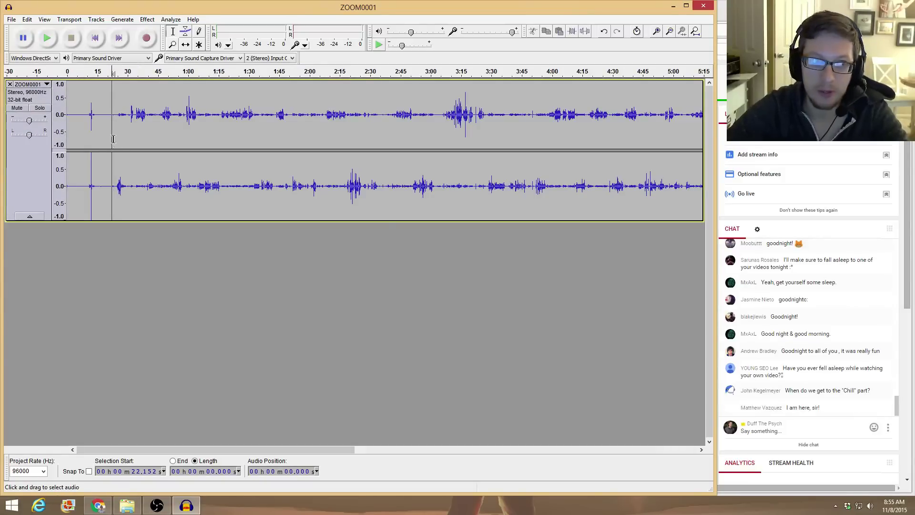
{"action": "left_click", "coordinate": [105, 114]}
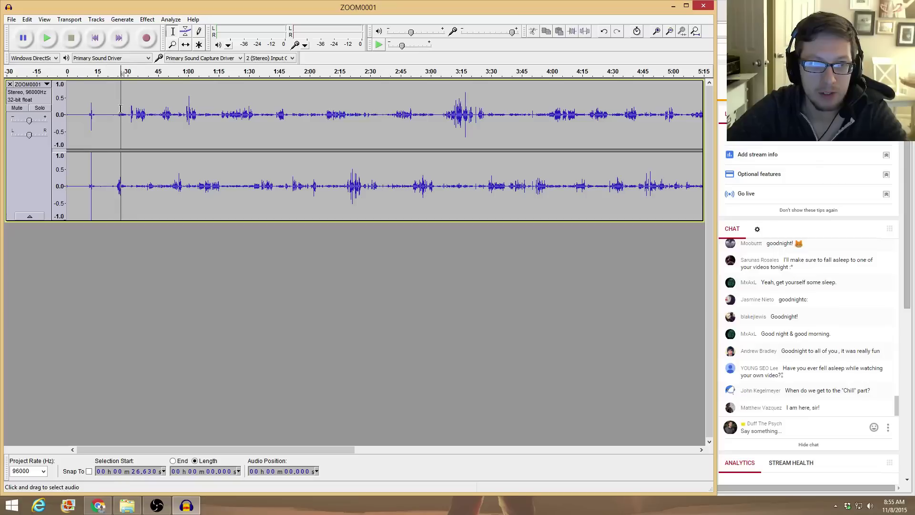
{"action": "left_click", "coordinate": [105, 115]}
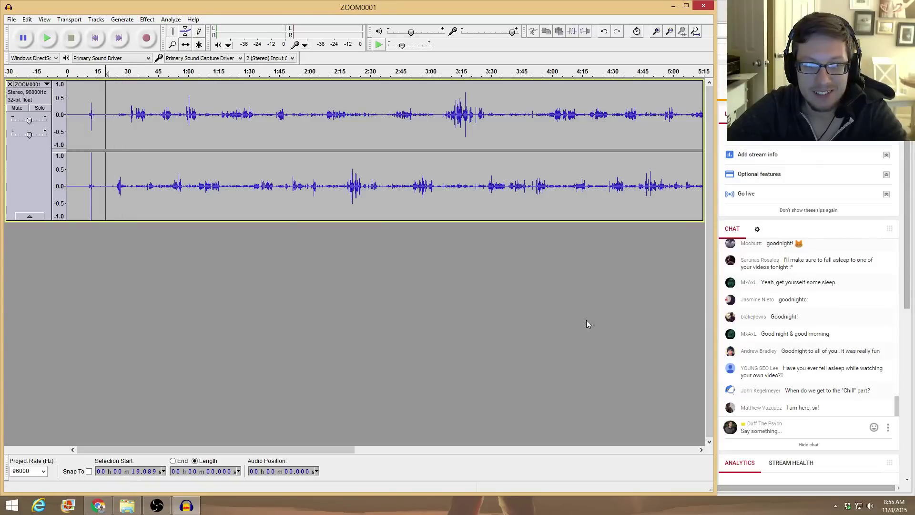
{"action": "left_click_drag", "start_coordinate": [349, 449], "coordinate": [166, 458]}
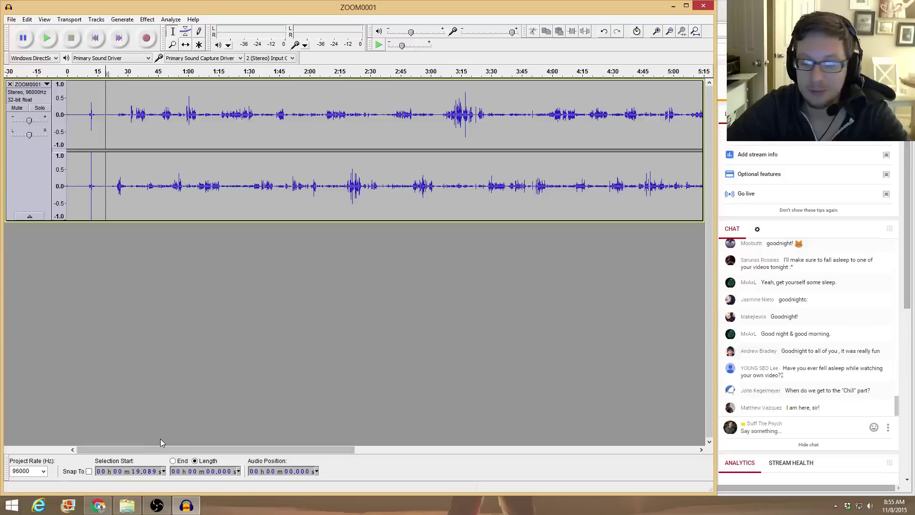
{"action": "key", "text": "space"}
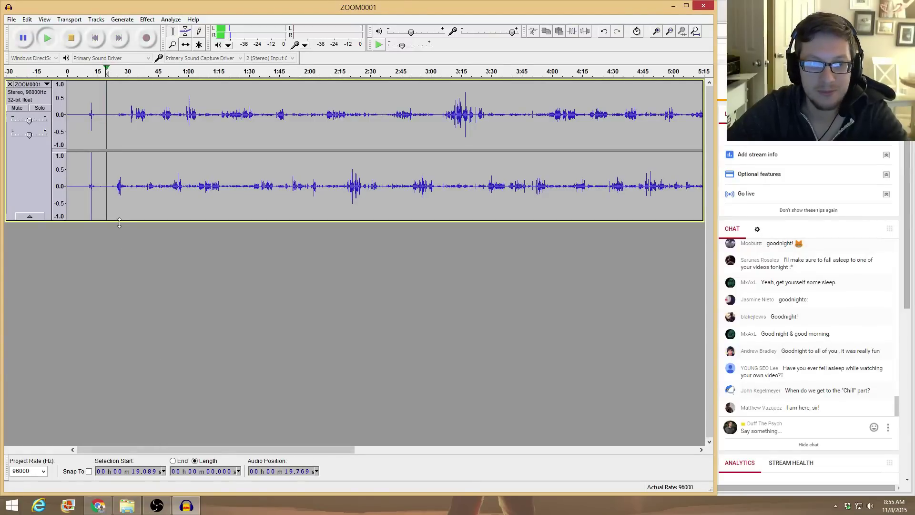
{"action": "left_click", "coordinate": [116, 186]}
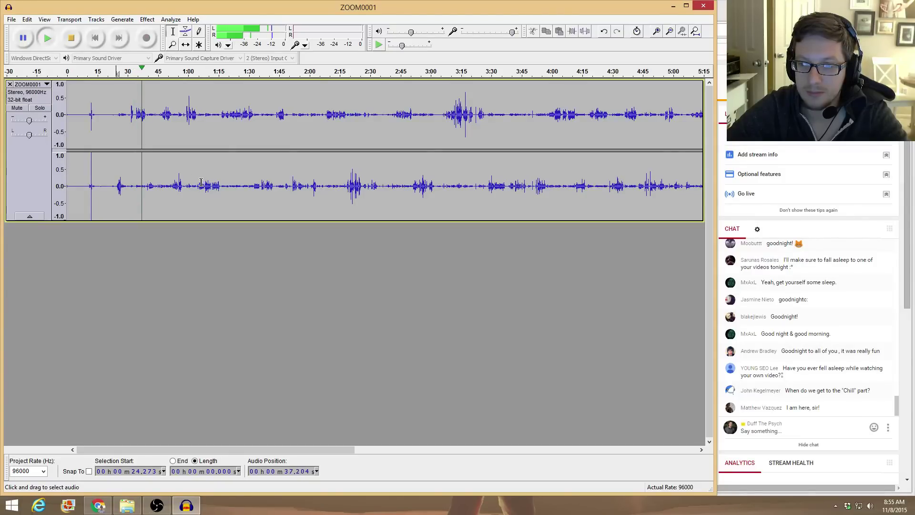
{"action": "key", "text": "space"}
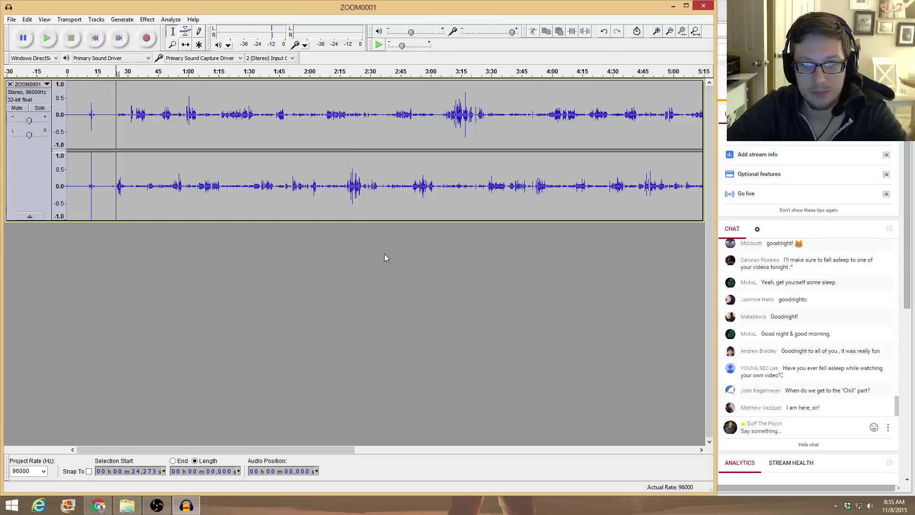
Play a short sample of the loud passage in the lower channel at about 2:20
{"action": "left_click_drag", "start_coordinate": [269, 448], "coordinate": [333, 452]}
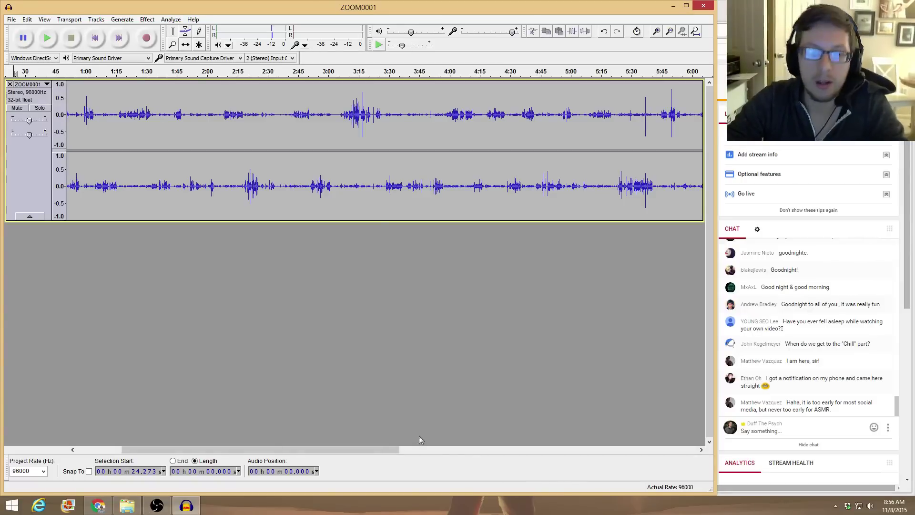
{"action": "left_click", "coordinate": [260, 204]}
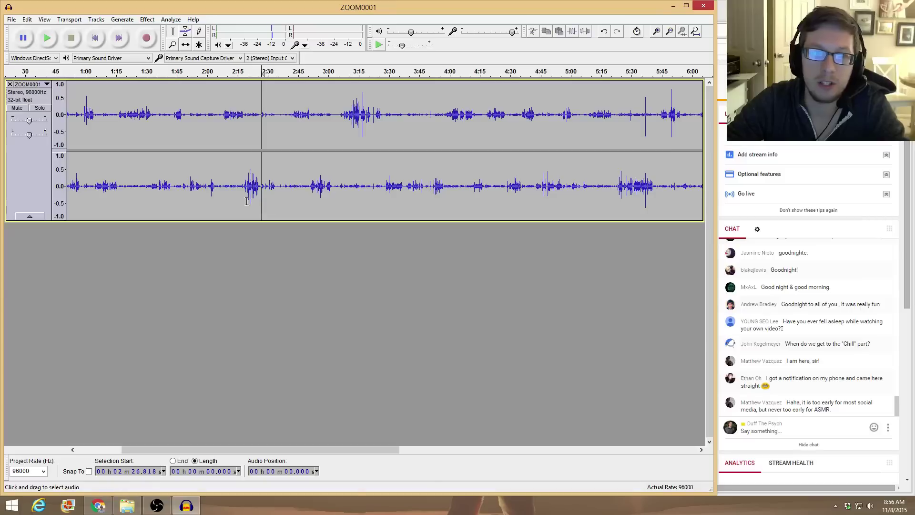
{"action": "left_click", "coordinate": [247, 201]}
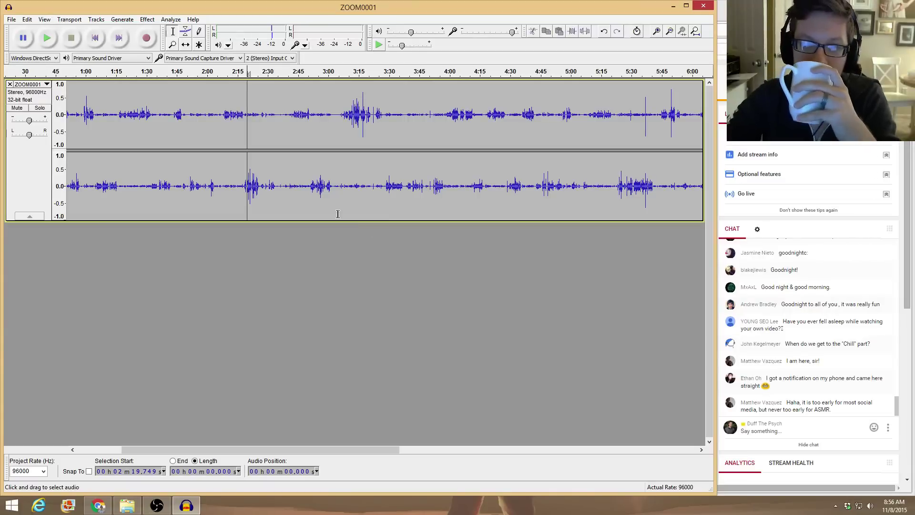
{"action": "key", "text": "space"}
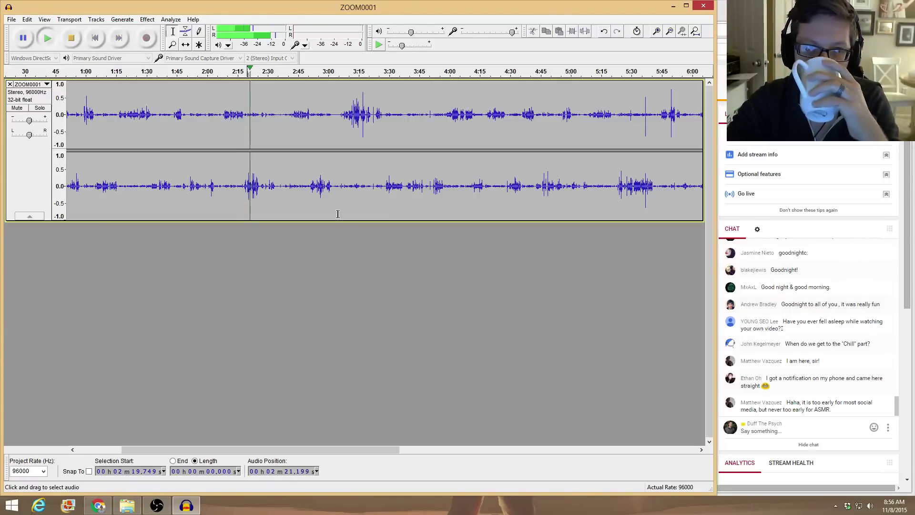
{"action": "key", "text": "space"}
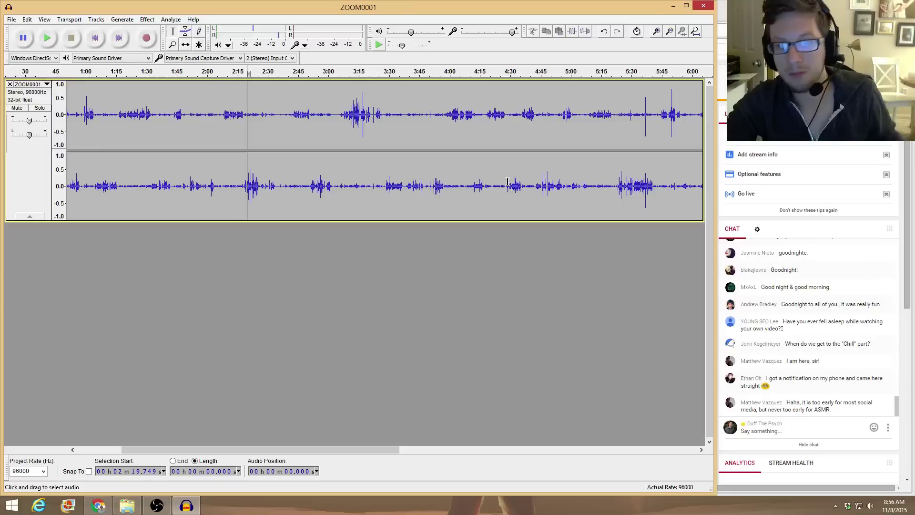
Spot-check the louder passages between 4:45 and 6:00 with short playbacks, including from about 5:28 and 5:49
{"action": "left_click", "coordinate": [544, 177]}
{"action": "key", "text": "space"}
{"action": "key", "text": "space"}
{"action": "left_click", "coordinate": [628, 143]}
{"action": "key", "text": "space"}
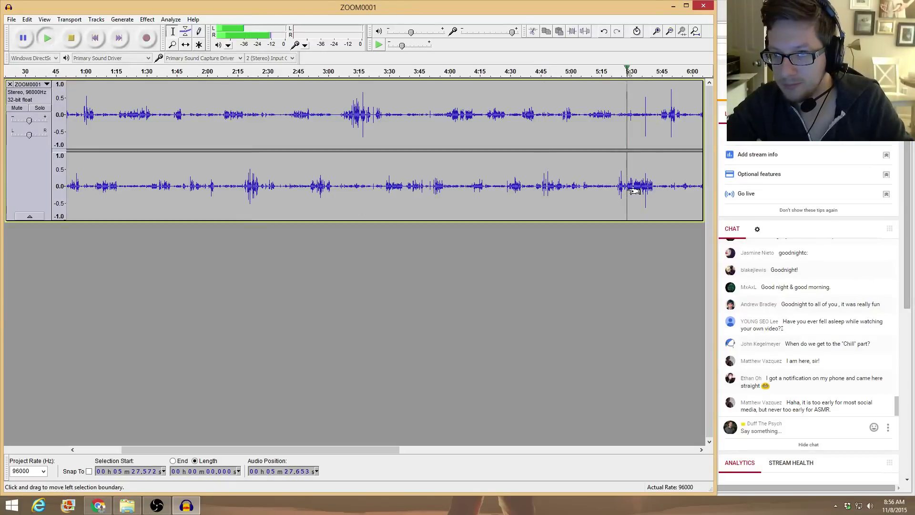
{"action": "key", "text": "space"}
{"action": "left_click", "coordinate": [671, 117]}
{"action": "key", "text": "space"}
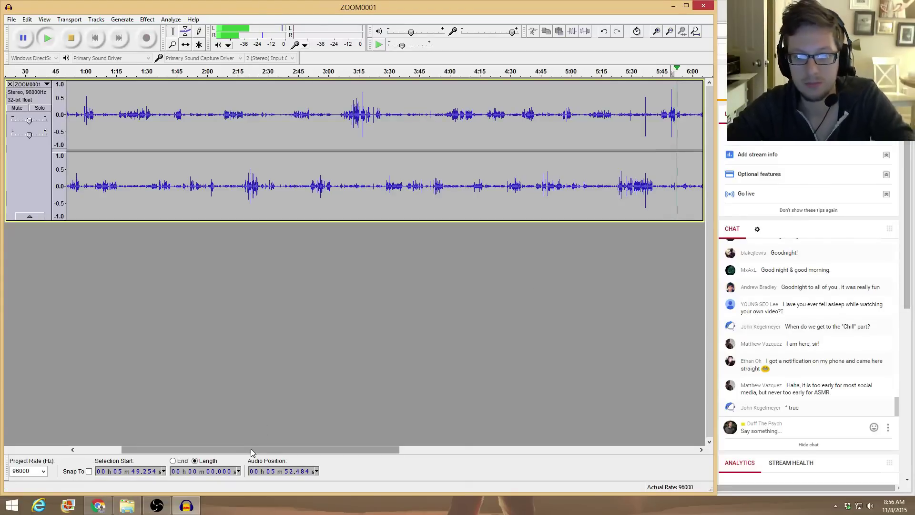
{"action": "key", "text": "space"}
Play the audio around the tall spike just after 6:15, starting from about 6:18
{"action": "left_click_drag", "start_coordinate": [251, 450], "coordinate": [361, 448]}
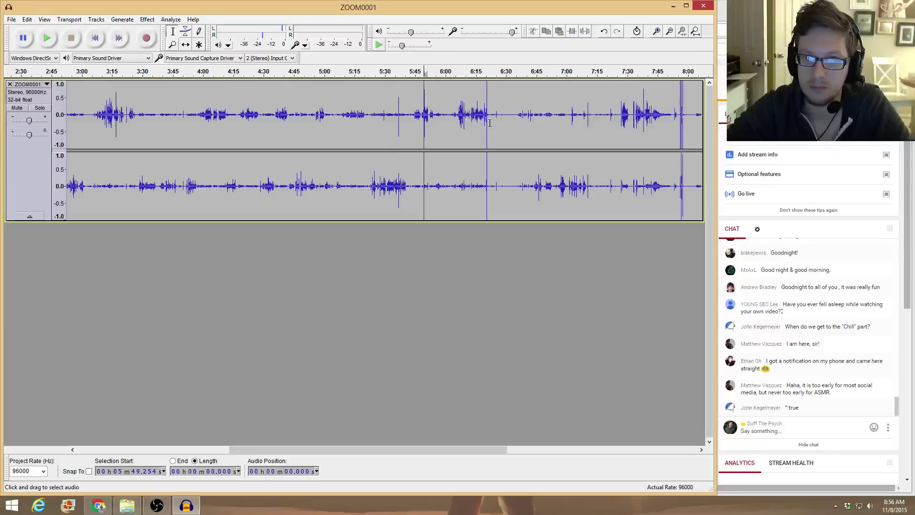
{"action": "left_click", "coordinate": [462, 115]}
{"action": "key", "text": "space"}
{"action": "left_click", "coordinate": [483, 115]}
{"action": "key", "text": "space"}
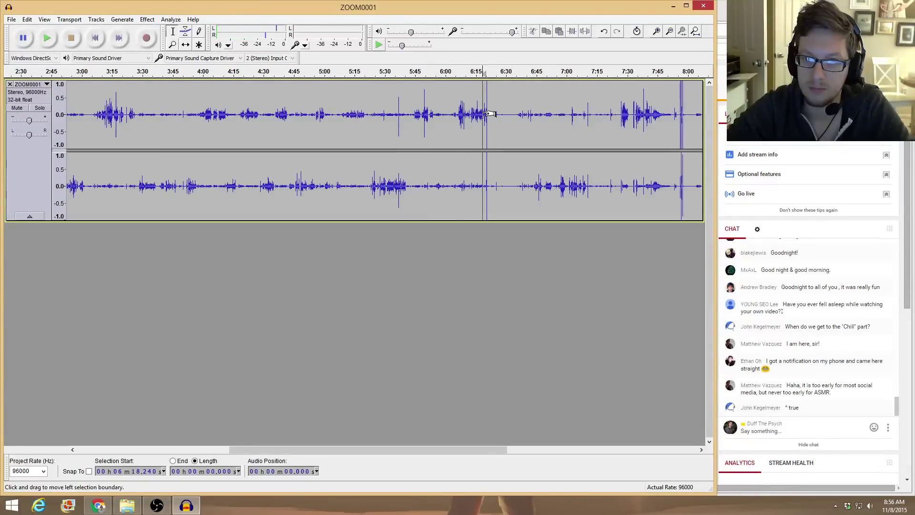
{"action": "key", "text": "space"}
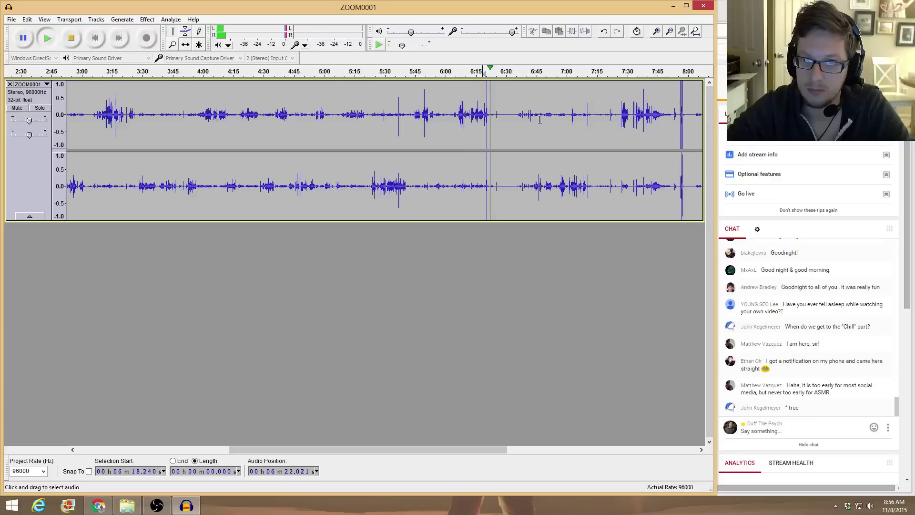
Audition the end of the visible section by playing from about 7:55 and from about 7:42
{"action": "left_click", "coordinate": [631, 113]}
{"action": "key", "text": "space"}
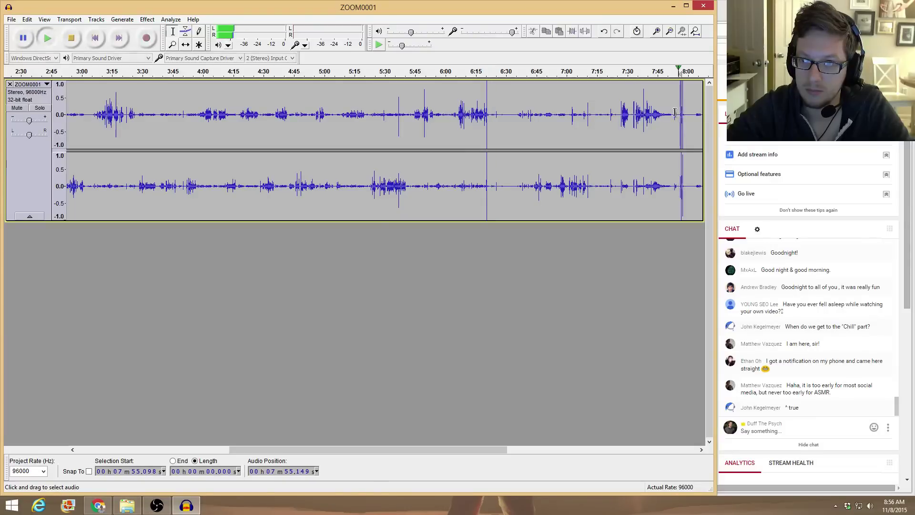
{"action": "left_click", "coordinate": [651, 114]}
{"action": "key", "text": "space"}
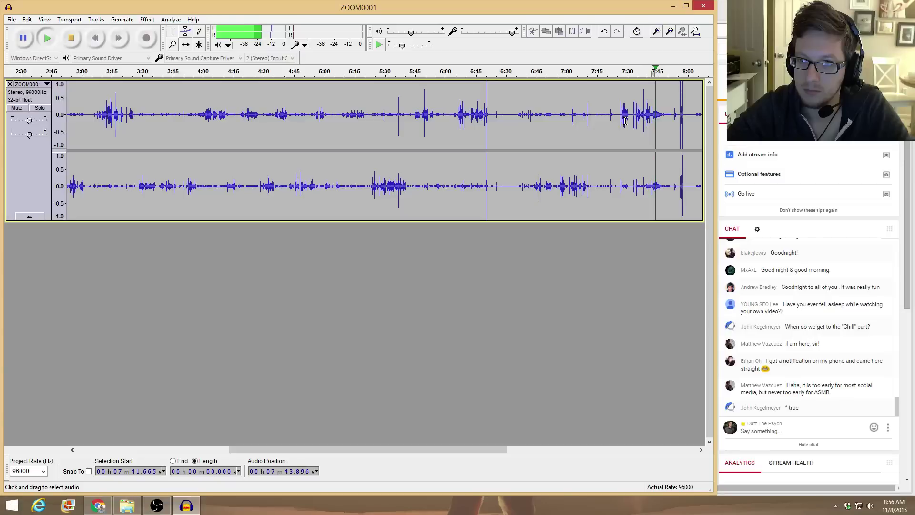
Stop playback and look over the rest of the recording up to its end, placing the cursor at about 9:29
{"action": "key", "text": "space"}
{"action": "left_click_drag", "start_coordinate": [442, 452], "coordinate": [519, 444]}
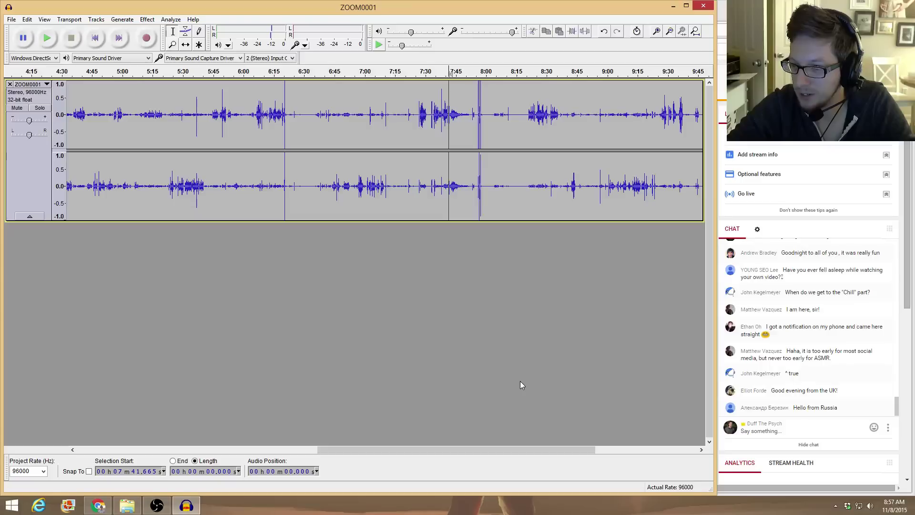
{"action": "left_click_drag", "start_coordinate": [450, 450], "coordinate": [512, 441]}
{"action": "left_click", "coordinate": [545, 122]}
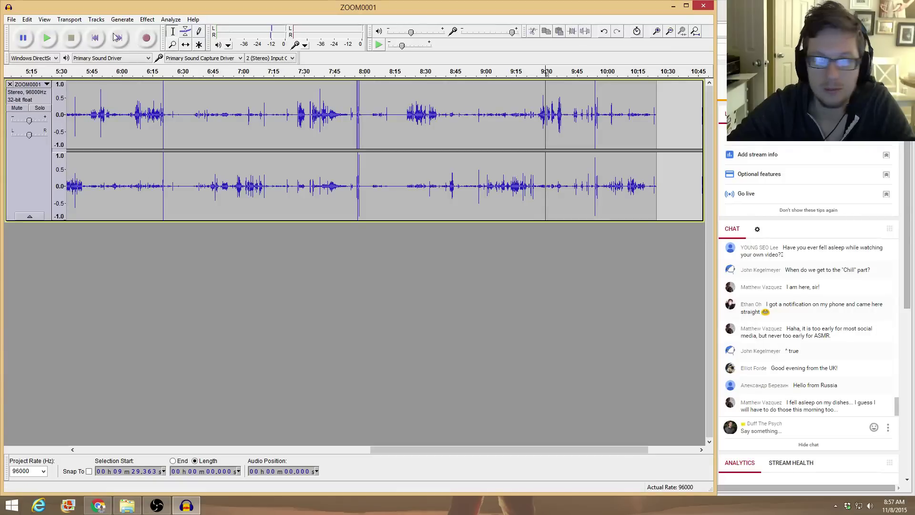
Export the cleaned audio as the 16-bit PCM WAV file ZOOM0001 in the amaretto folder, replacing the existing file and leaving the metadata blank
{"action": "left_click", "coordinate": [17, 21]}
{"action": "left_click", "coordinate": [53, 153]}
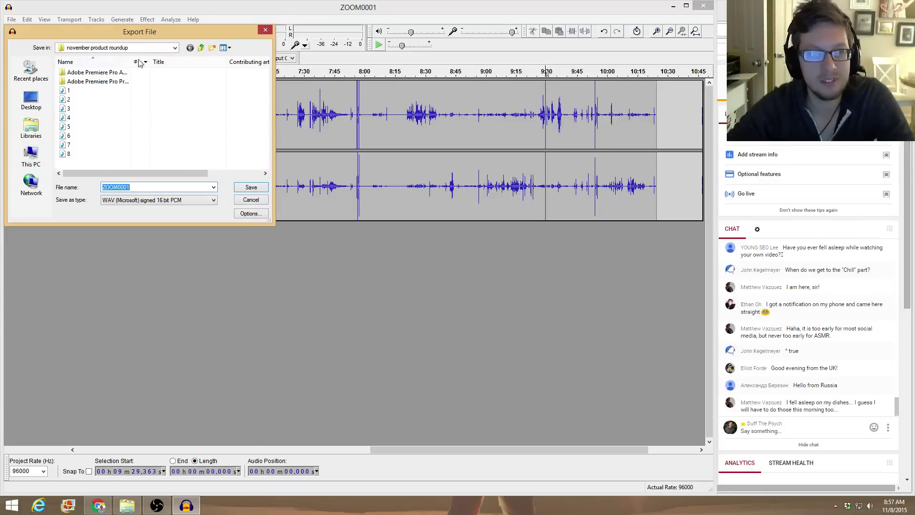
{"action": "left_click", "coordinate": [200, 48]}
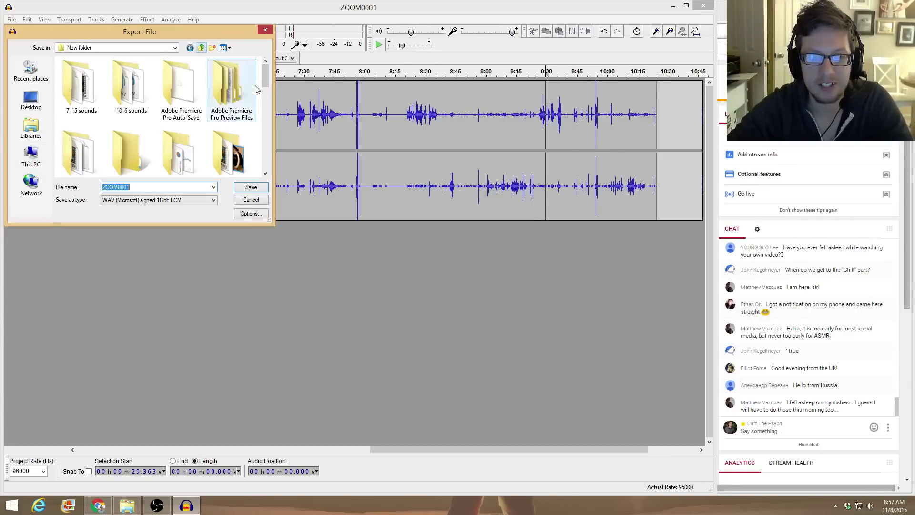
{"action": "mouse_move", "coordinate": [270, 84]}
{"action": "left_mouse_down"}
{"action": "mouse_move", "coordinate": [275, 111]}
{"action": "mouse_move", "coordinate": [269, 97]}
{"action": "left_mouse_up"}
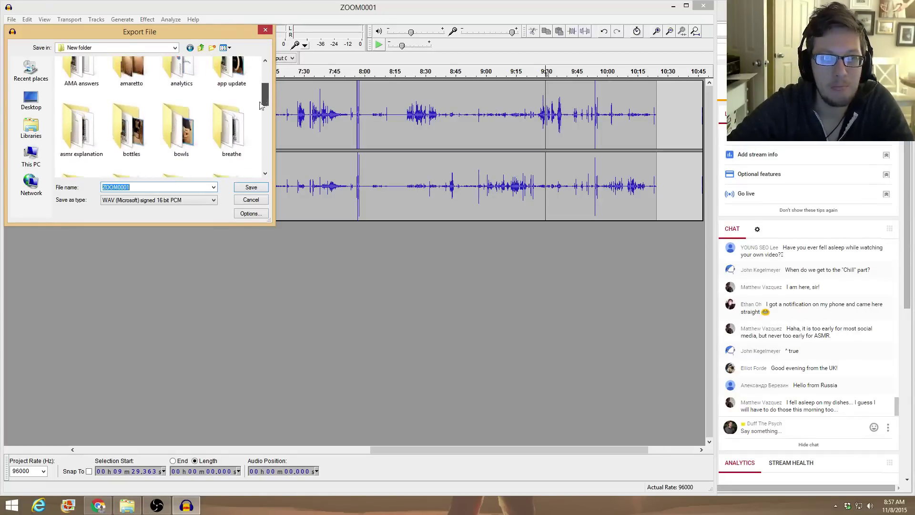
{"action": "double_click", "coordinate": [130, 98]}
{"action": "left_click", "coordinate": [255, 188]}
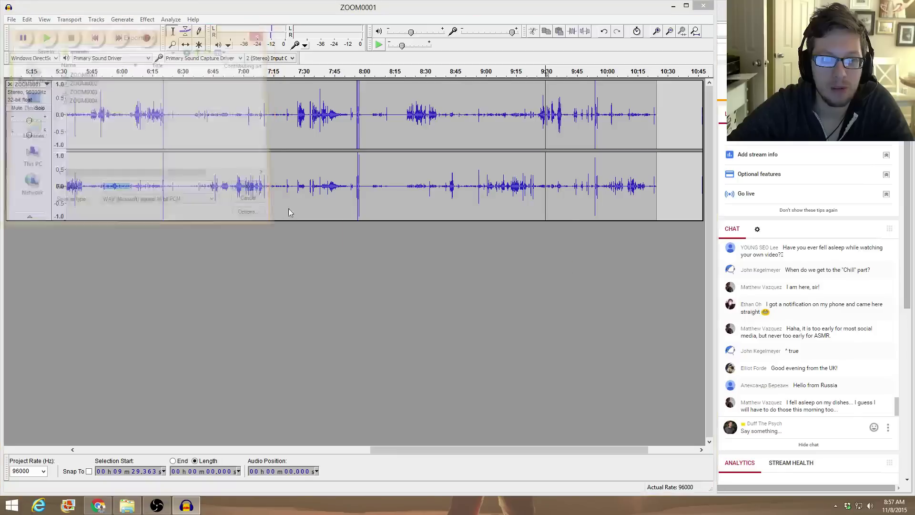
{"action": "left_click", "coordinate": [485, 285]}
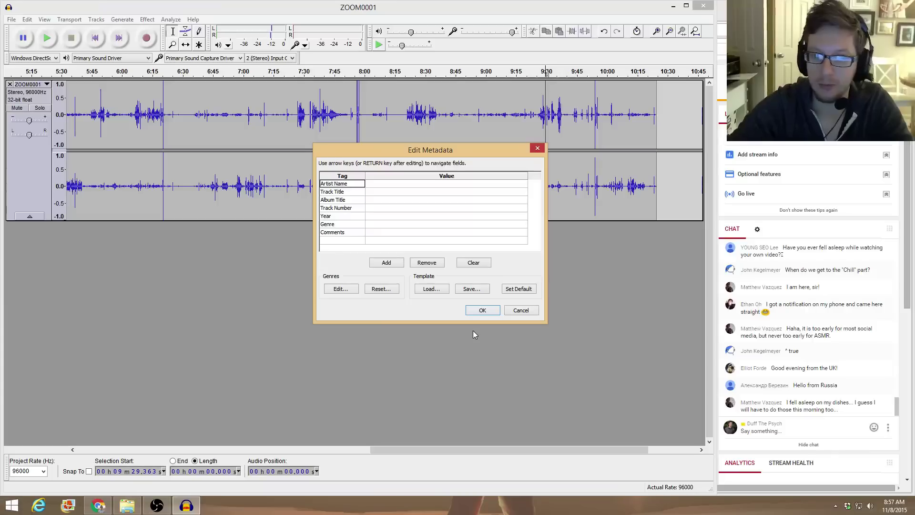
{"action": "left_click", "coordinate": [476, 310]}
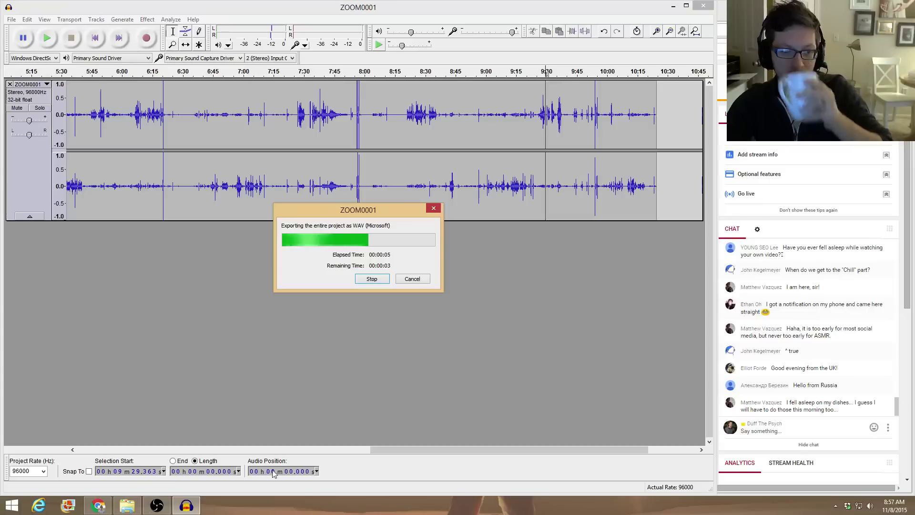
Check the live stream and recording status in Open Broadcaster Software, and return to the audio project
{"action": "left_click", "coordinate": [166, 507]}
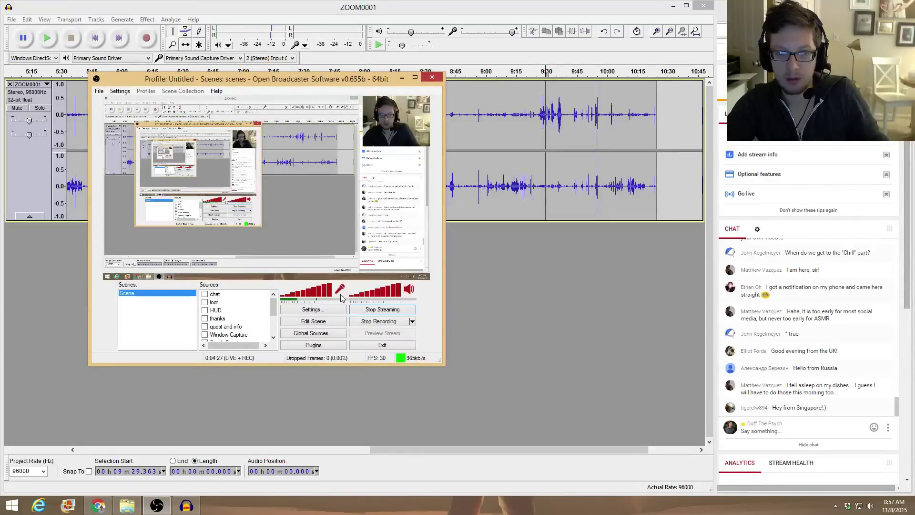
{"action": "left_click", "coordinate": [500, 293]}
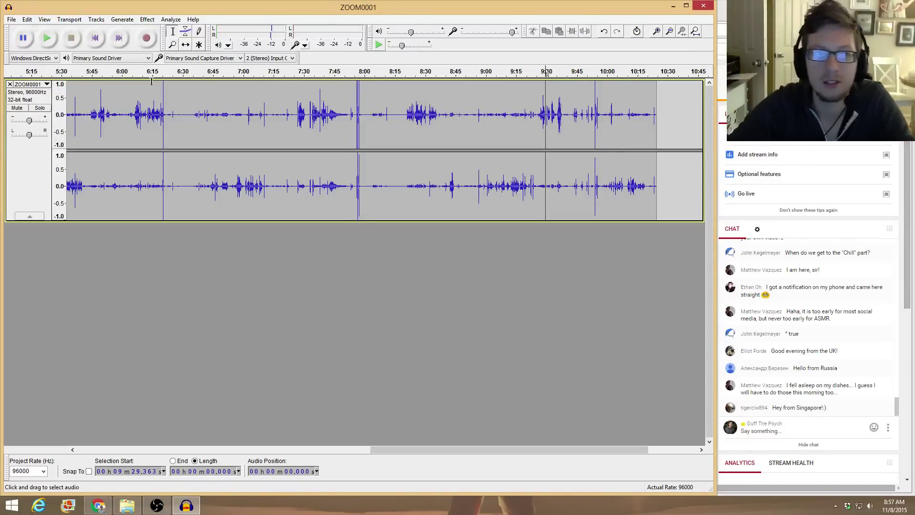
Close the ZOOM0001 track and import ZOOM0002 from the amaretto folder as a copy
{"action": "left_click", "coordinate": [9, 84]}
{"action": "left_click", "coordinate": [127, 505]}
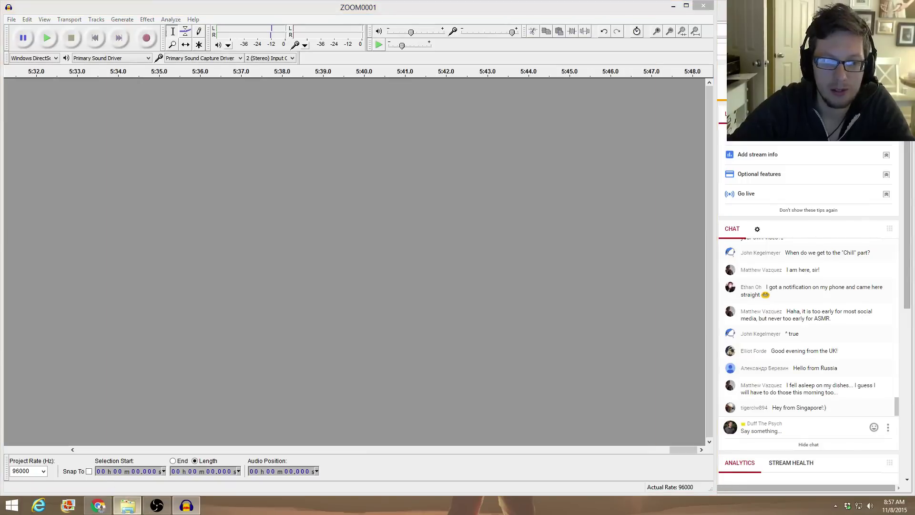
{"action": "left_click", "coordinate": [259, 155]}
{"action": "left_click", "coordinate": [306, 167]}
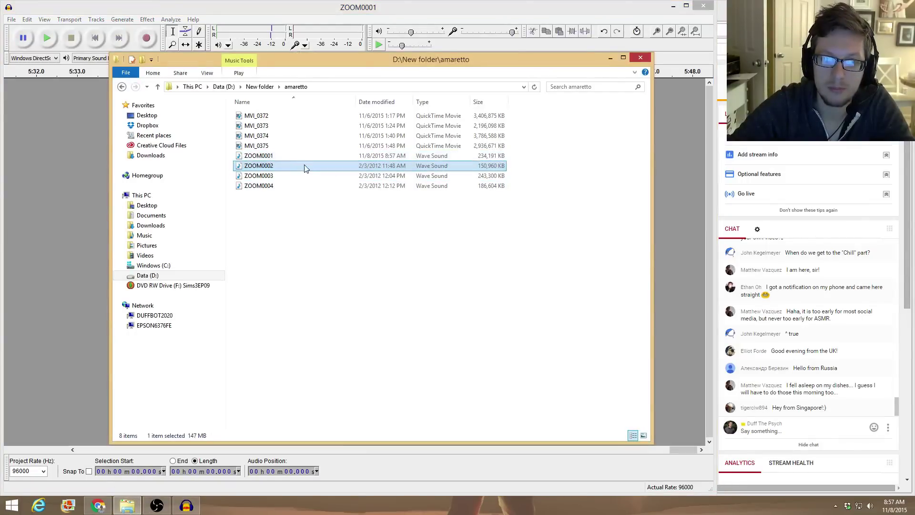
{"action": "left_click_drag", "start_coordinate": [73, 273], "coordinate": [74, 274]}
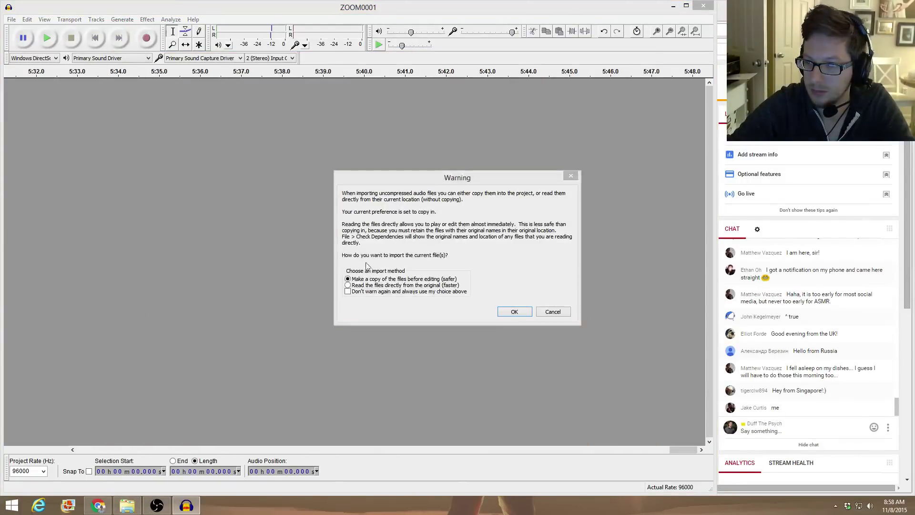
{"action": "left_click", "coordinate": [508, 310]}
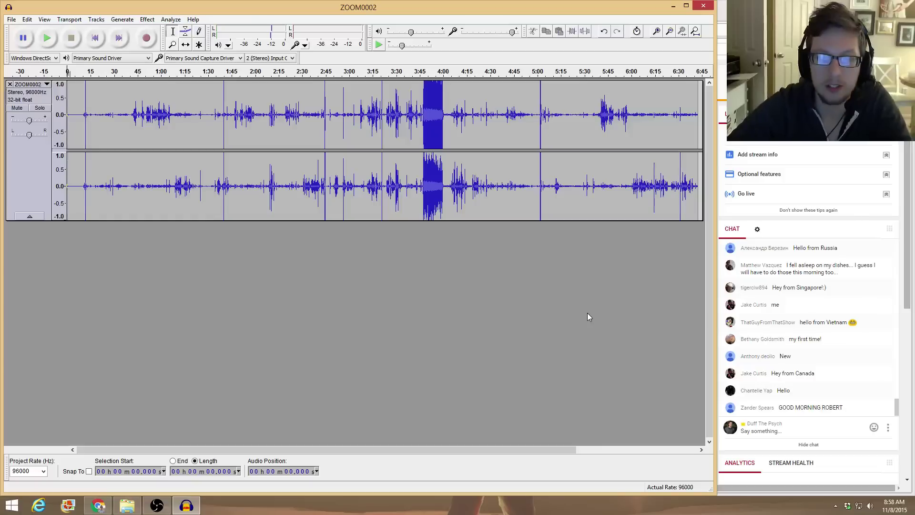
{"action": "left_click", "coordinate": [239, 127]}
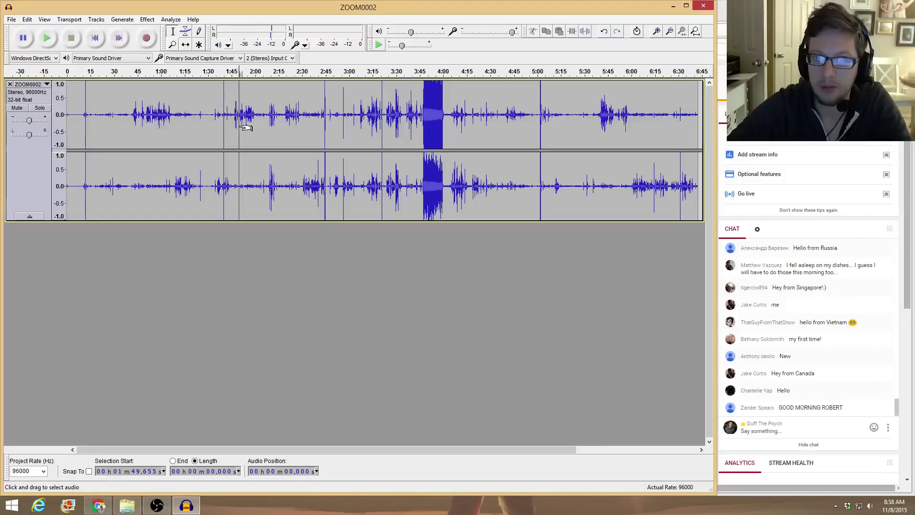
{"action": "left_click", "coordinate": [458, 117]}
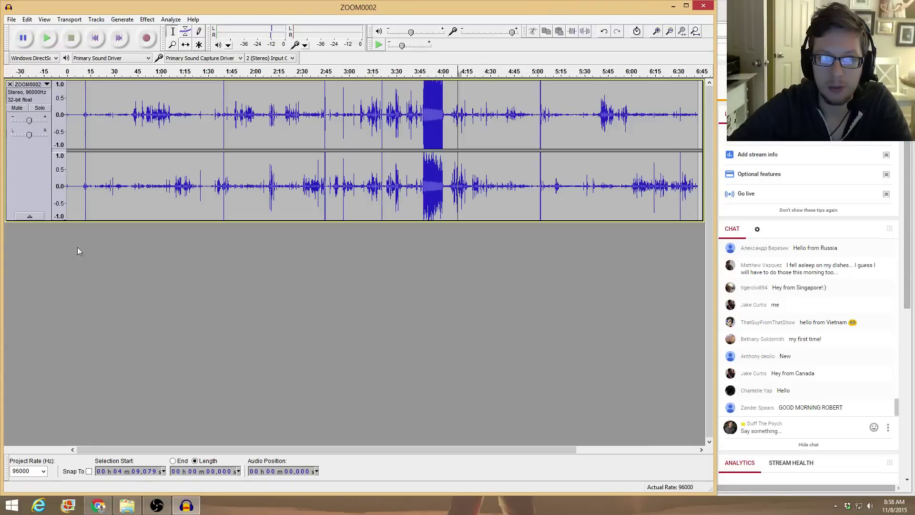
{"action": "left_click", "coordinate": [128, 121]}
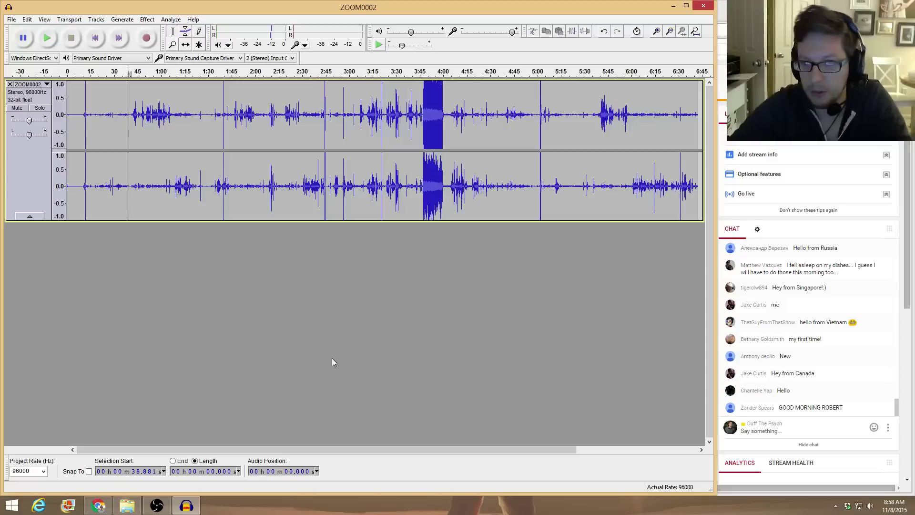
Capture a noise profile from the quiet opening of the ZOOM0002 track, using about the first 10.6 seconds
{"action": "left_click", "coordinate": [77, 114]}
{"action": "scroll", "coordinate": [77, 114], "scroll_direction": "up", "scroll_amount": 3}
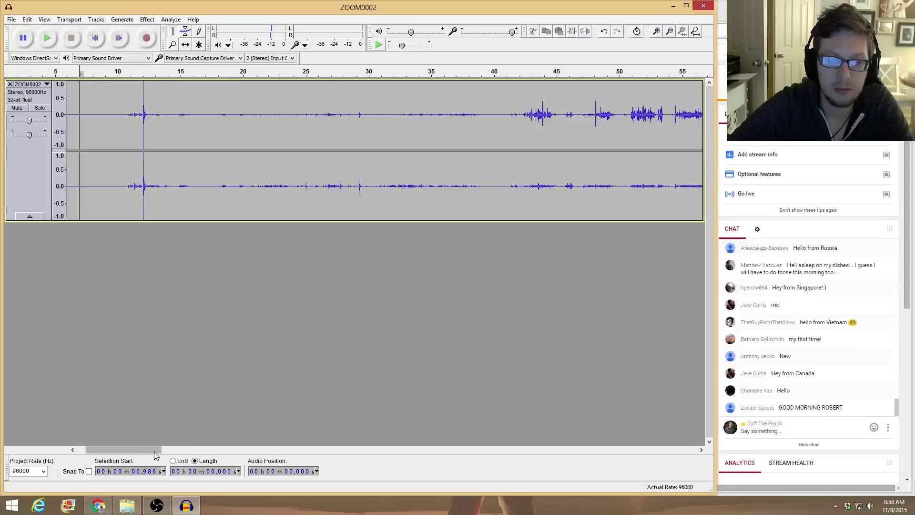
{"action": "left_click_drag", "start_coordinate": [154, 451], "coordinate": [144, 451]}
{"action": "left_click", "coordinate": [199, 114]}
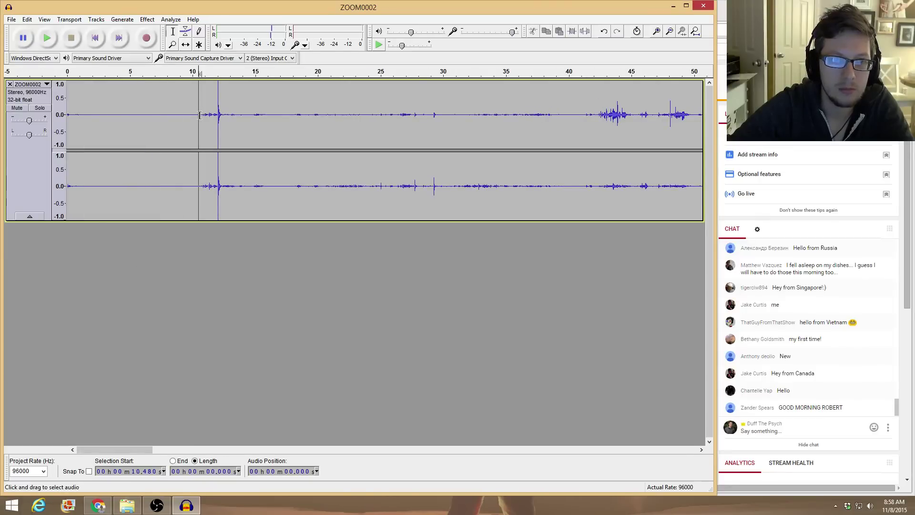
{"action": "left_click_drag", "start_coordinate": [199, 115], "coordinate": [66, 115]}
{"action": "left_click", "coordinate": [147, 19]}
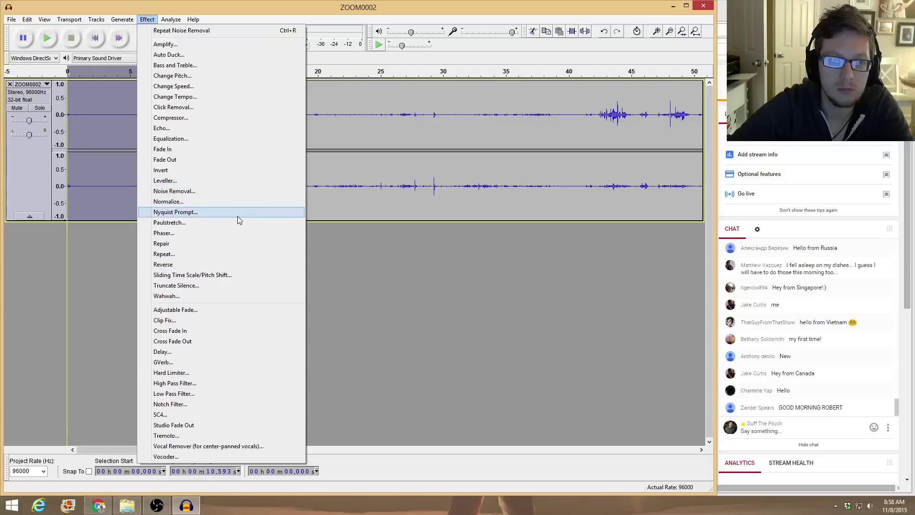
{"action": "left_click", "coordinate": [223, 191]}
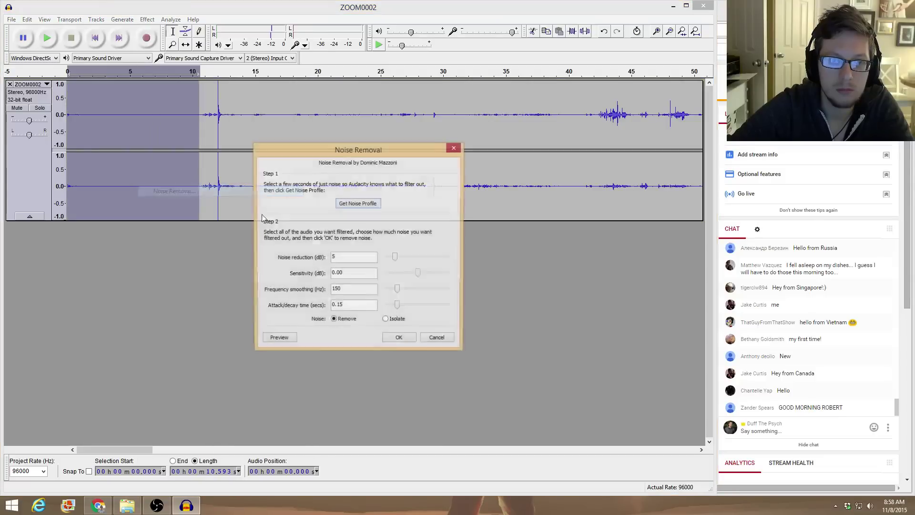
{"action": "left_click", "coordinate": [357, 203]}
Apply Noise Removal to the entire ZOOM0002 track using the captured noise profile and the existing reduction settings
{"action": "key", "text": "ctrl+a"}
{"action": "left_click", "coordinate": [147, 19]}
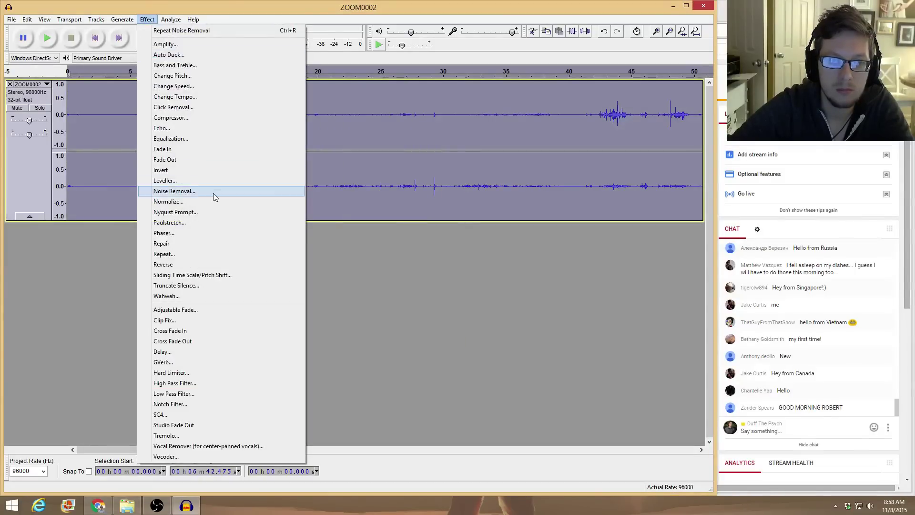
{"action": "left_click", "coordinate": [213, 191]}
{"action": "left_click", "coordinate": [402, 337]}
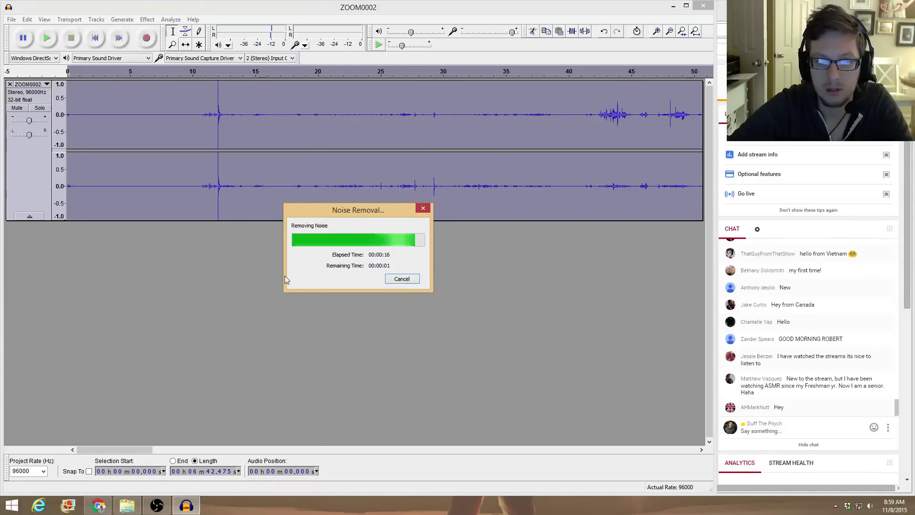
Normalize the loud burst from about 3:46.6 to just past 4:00 in both channels, using the existing Normalize settings
{"action": "left_click", "coordinate": [171, 118]}
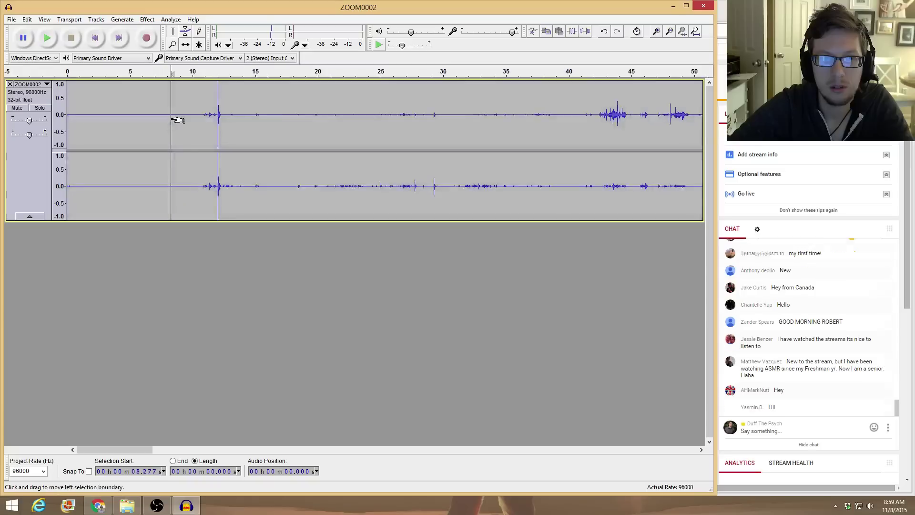
{"action": "key", "text": "ctrl+3"}
{"action": "key", "text": "ctrl+3"}
{"action": "scroll", "coordinate": [218, 117], "scroll_direction": "right", "scroll_amount": 10}
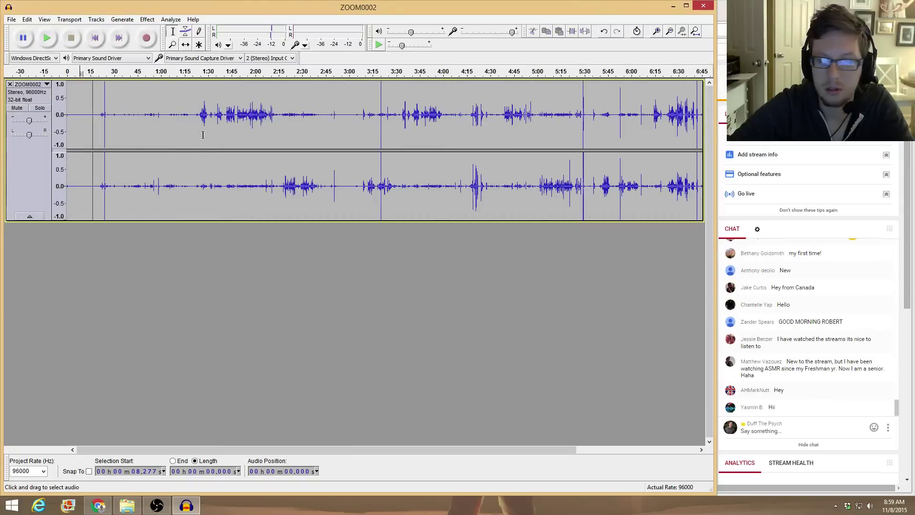
{"action": "scroll", "coordinate": [207, 141], "scroll_direction": "up", "scroll_amount": 1}
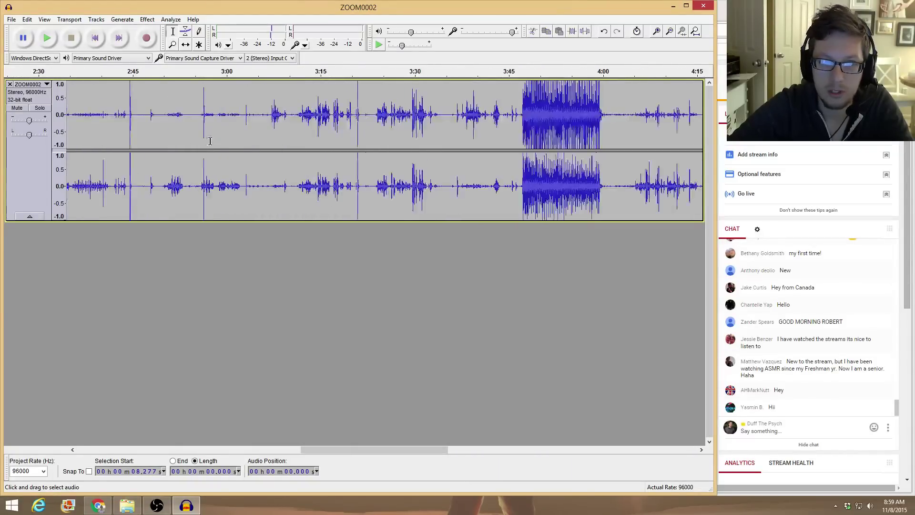
{"action": "mouse_move", "coordinate": [370, 445]}
{"action": "left_mouse_down"}
{"action": "mouse_move", "coordinate": [344, 442]}
{"action": "mouse_move", "coordinate": [373, 442]}
{"action": "left_mouse_up"}
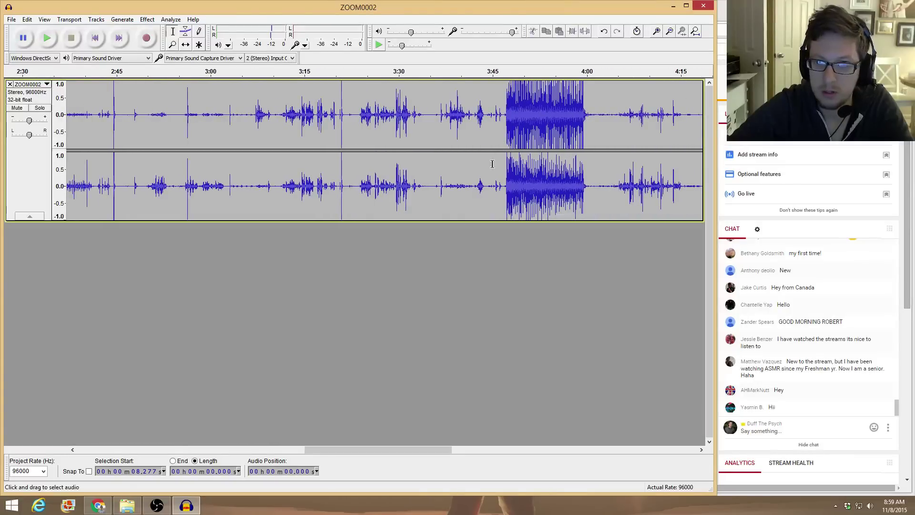
{"action": "left_click_drag", "start_coordinate": [505, 116], "coordinate": [588, 123]}
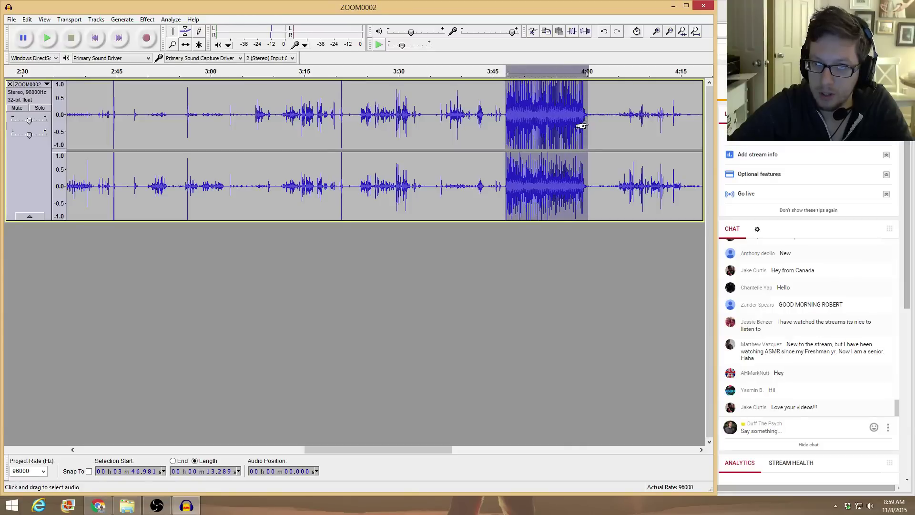
{"action": "left_click", "coordinate": [504, 117]}
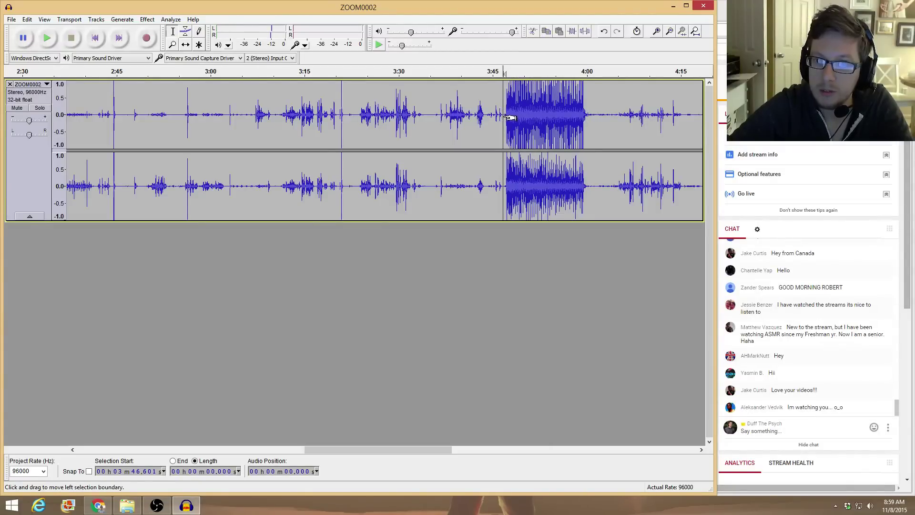
{"action": "left_click_drag", "start_coordinate": [506, 118], "coordinate": [594, 127]}
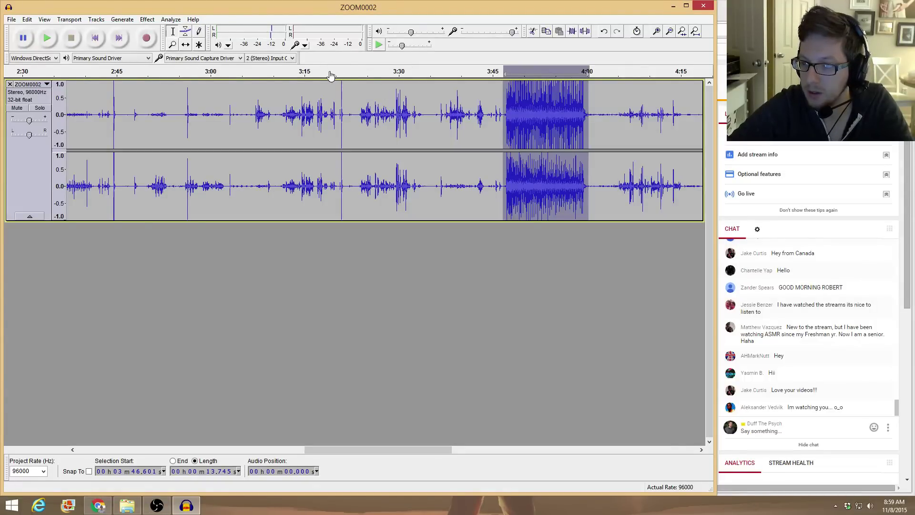
{"action": "left_click", "coordinate": [147, 20]}
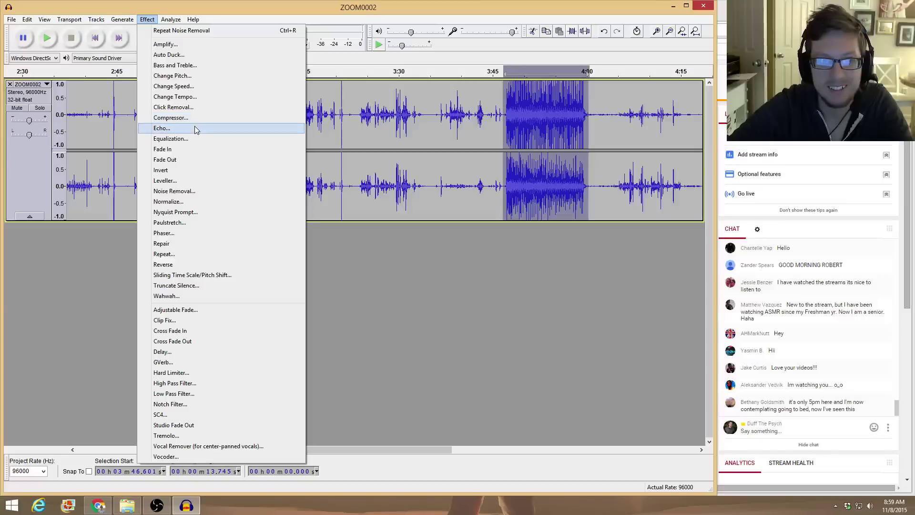
{"action": "left_click", "coordinate": [229, 202]}
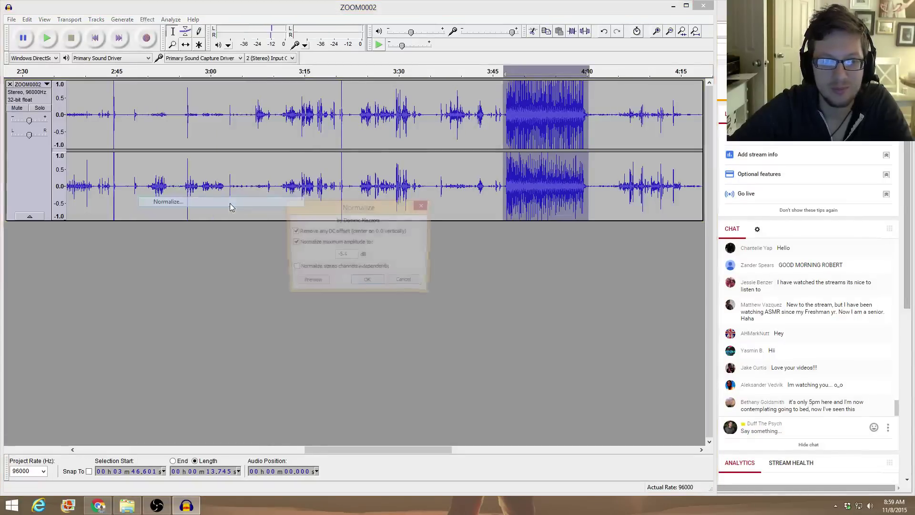
{"action": "key", "text": "Return"}
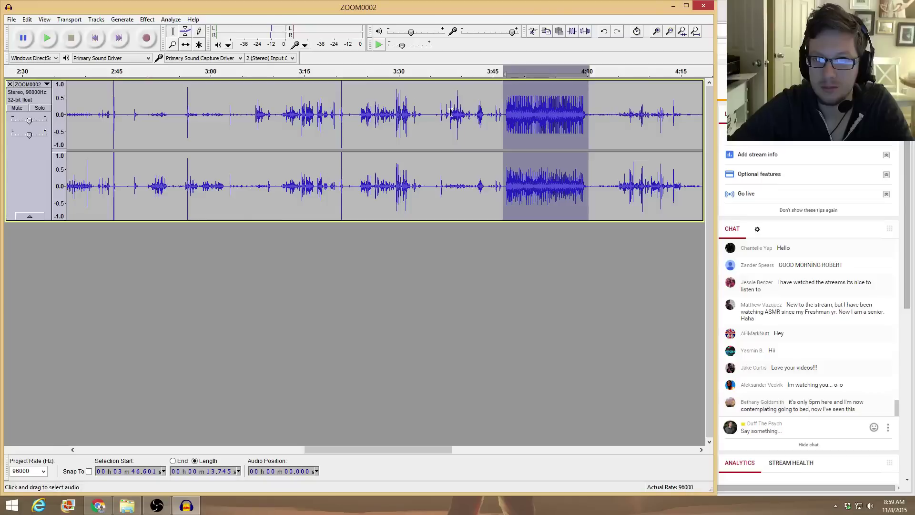
Play a few seconds of the normalized burst, starting from about 3:46.8
{"action": "left_click", "coordinate": [506, 118]}
{"action": "key", "text": "space"}
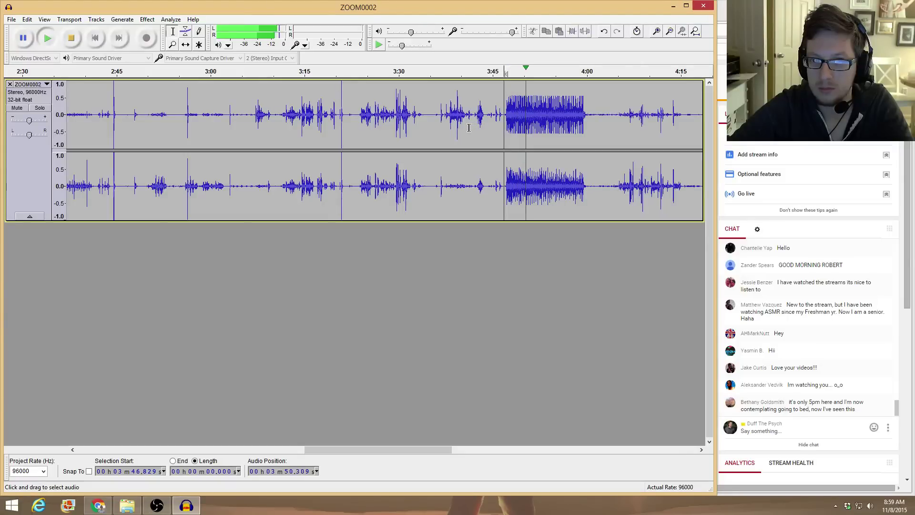
{"action": "key", "text": "space"}
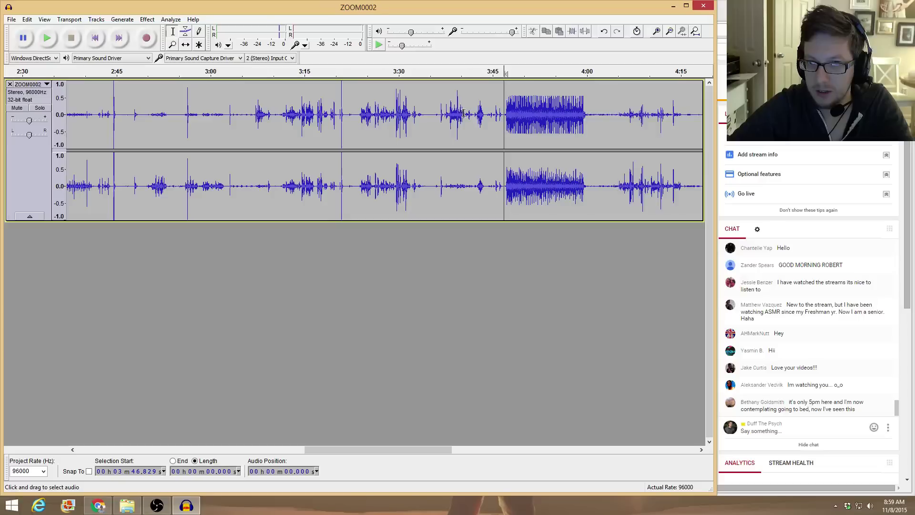
Play the ZOOM0002 track from about 3:36.3 into the normalized burst, stopping at about 3:54
{"action": "left_click", "coordinate": [453, 117]}
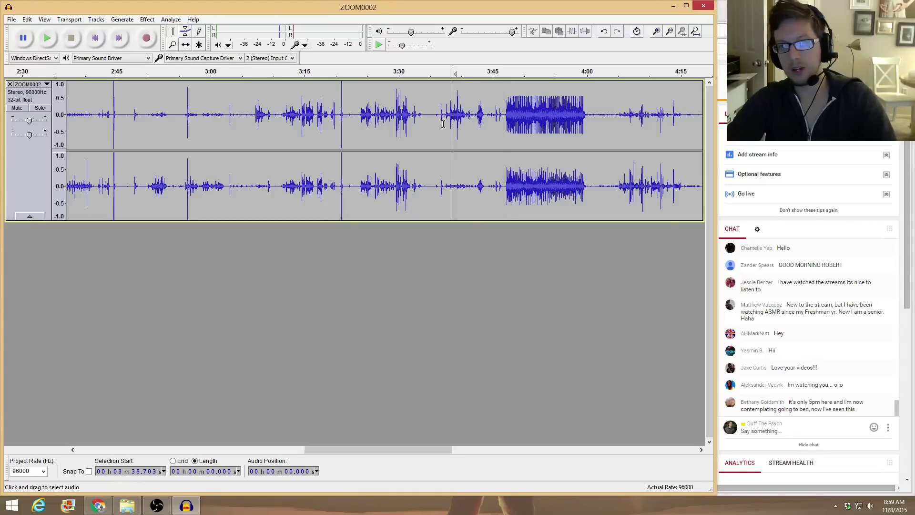
{"action": "left_click", "coordinate": [438, 125]}
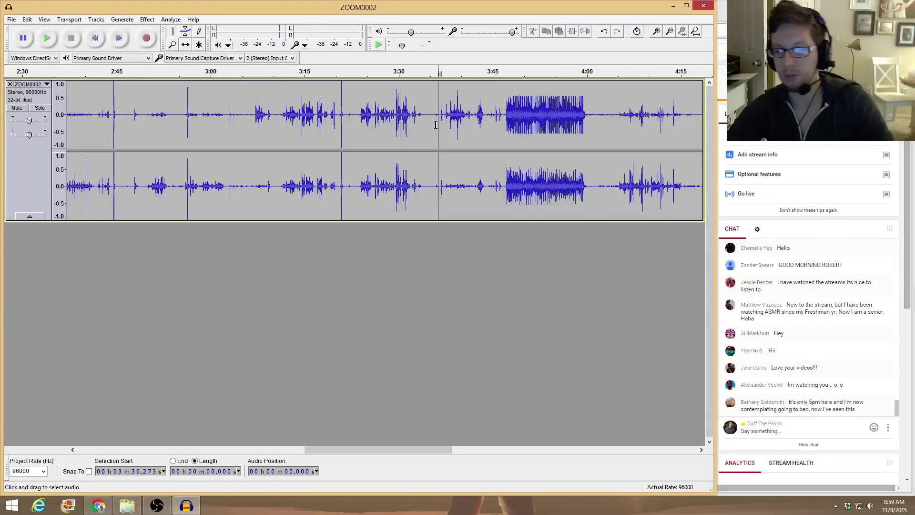
{"action": "key", "text": "space"}
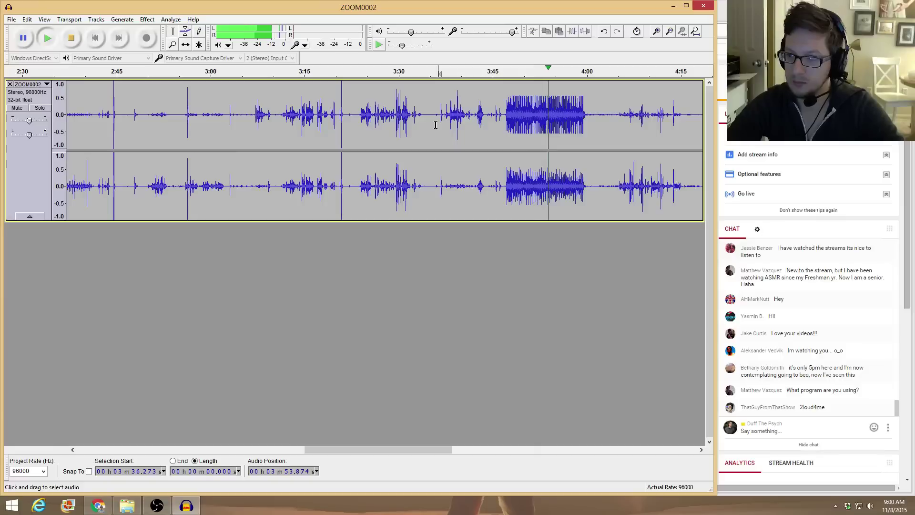
{"action": "key", "text": "space"}
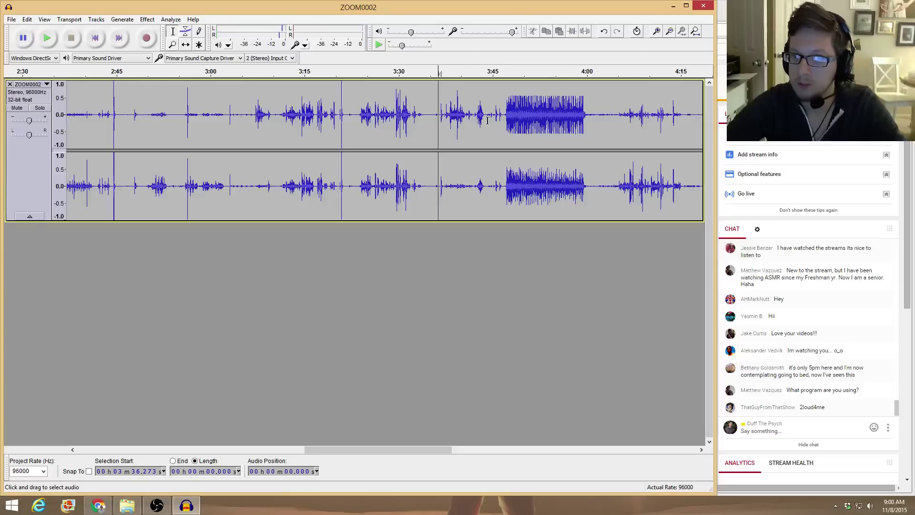
Undo the last normalization of the loud burst between about 3:46.6 and 4:00
{"action": "left_click", "coordinate": [502, 117]}
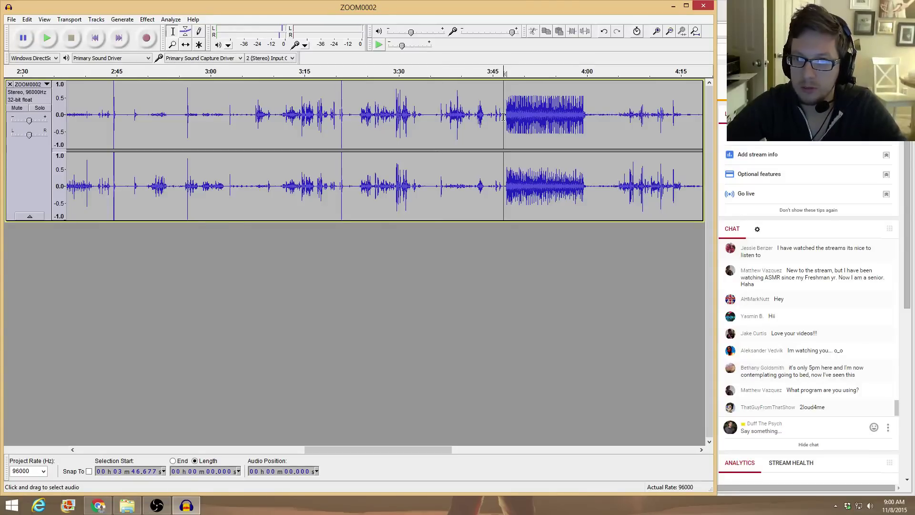
{"action": "left_click_drag", "start_coordinate": [502, 117], "coordinate": [509, 121]}
{"action": "key", "text": "ctrl+z"}
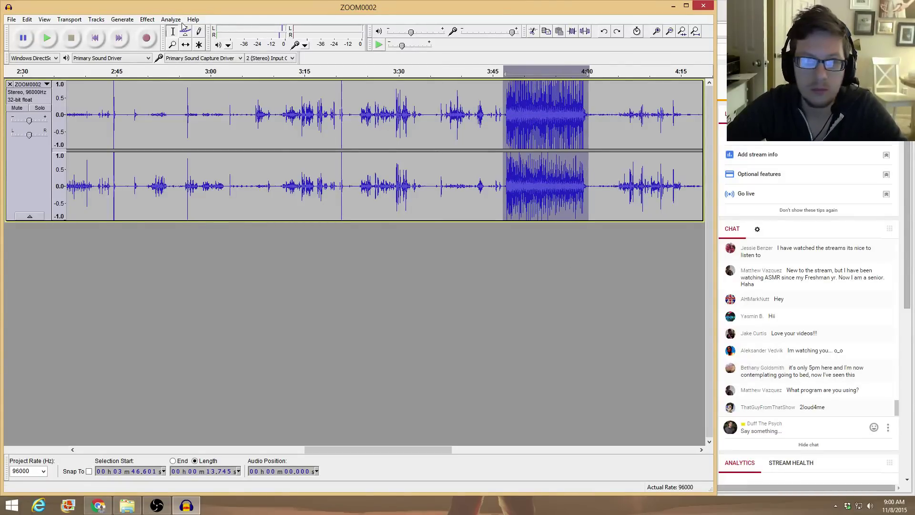
Normalize the selected burst in both channels to a maximum amplitude of -10 dB
{"action": "left_click", "coordinate": [147, 20]}
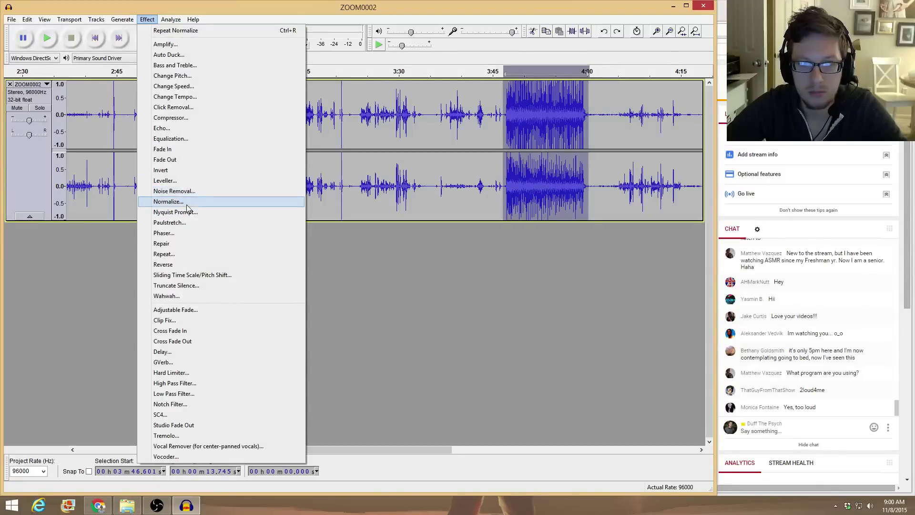
{"action": "left_click", "coordinate": [187, 204]}
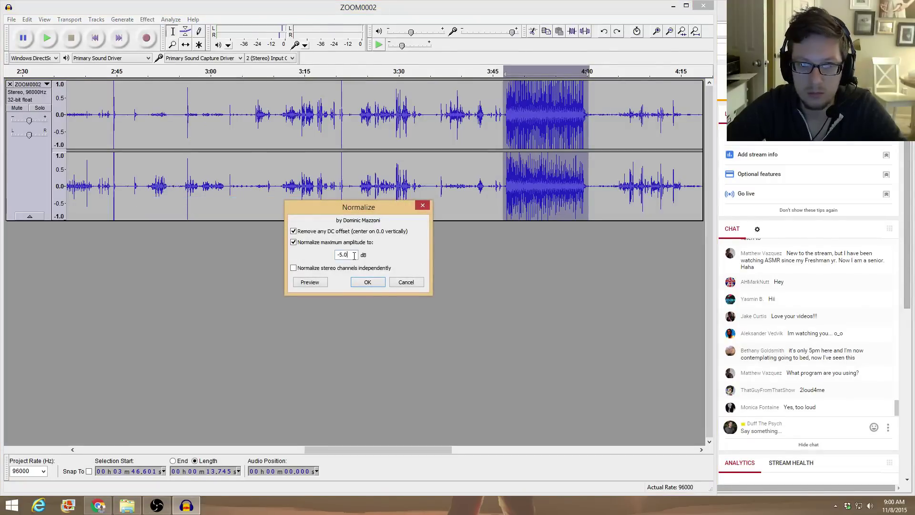
{"action": "key", "text": "Return"}
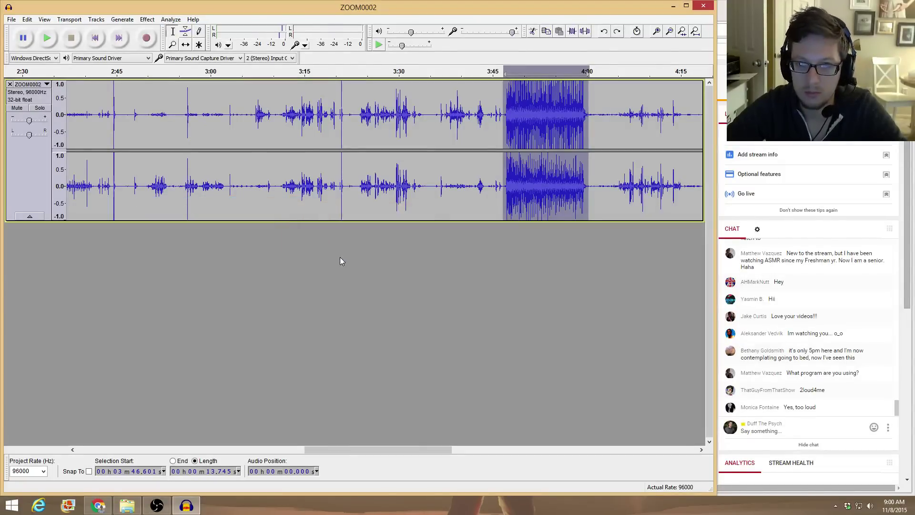
Play the track from about 3:43.9 through the whole quieter burst and past 4:14
{"action": "left_click", "coordinate": [500, 115]}
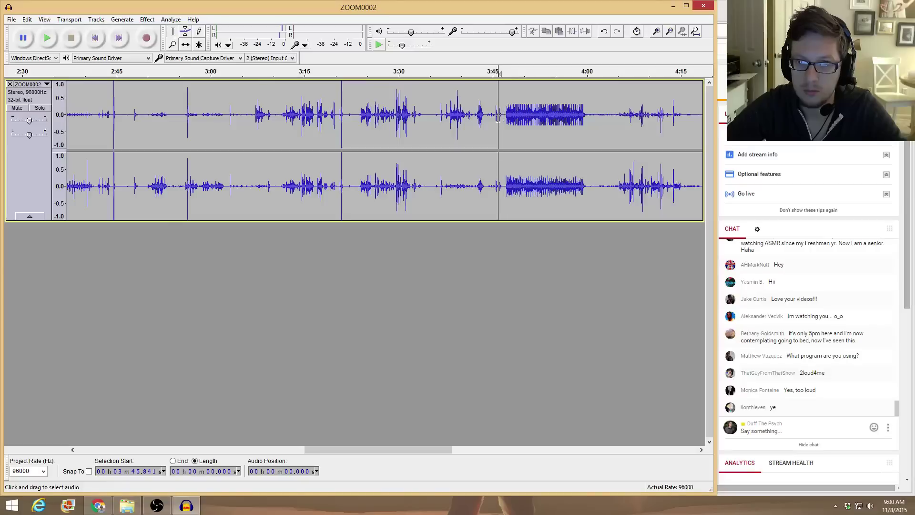
{"action": "left_click", "coordinate": [487, 117]}
{"action": "key", "text": "space"}
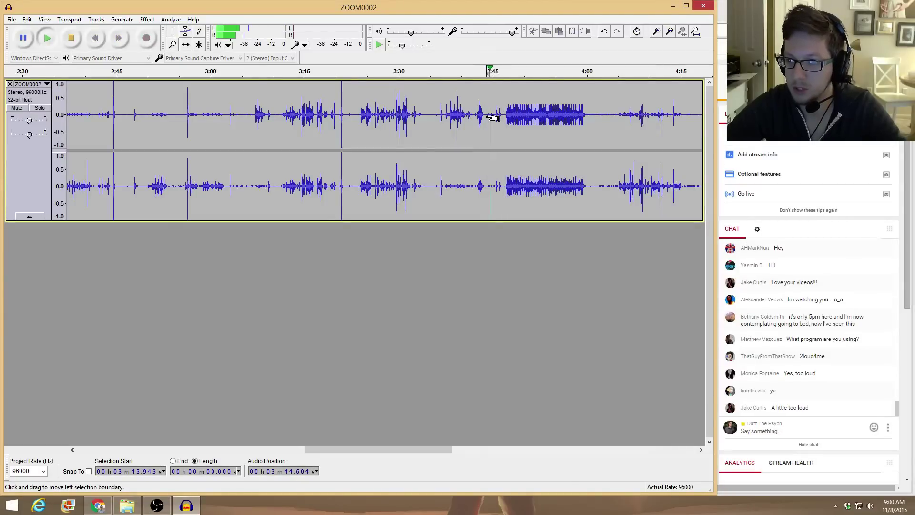
{"action": "key", "text": "space"}
{"action": "key", "text": "space"}
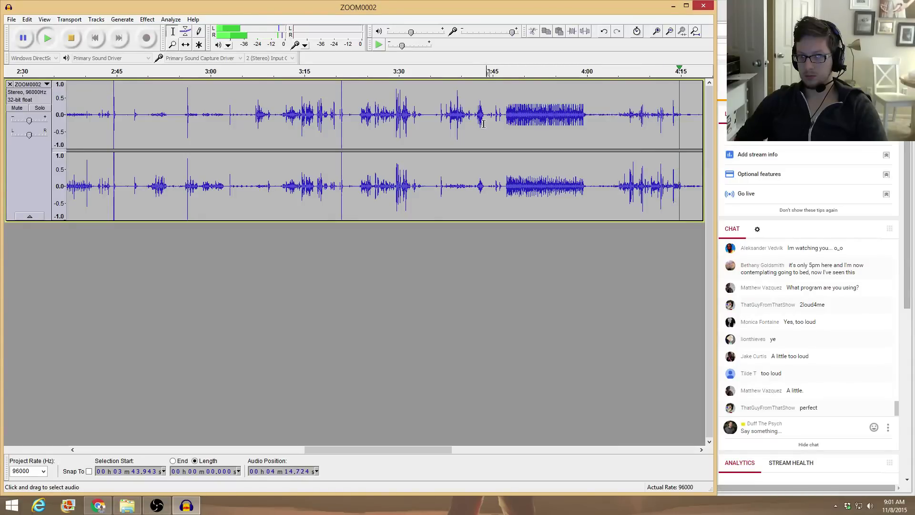
{"action": "key", "text": "space"}
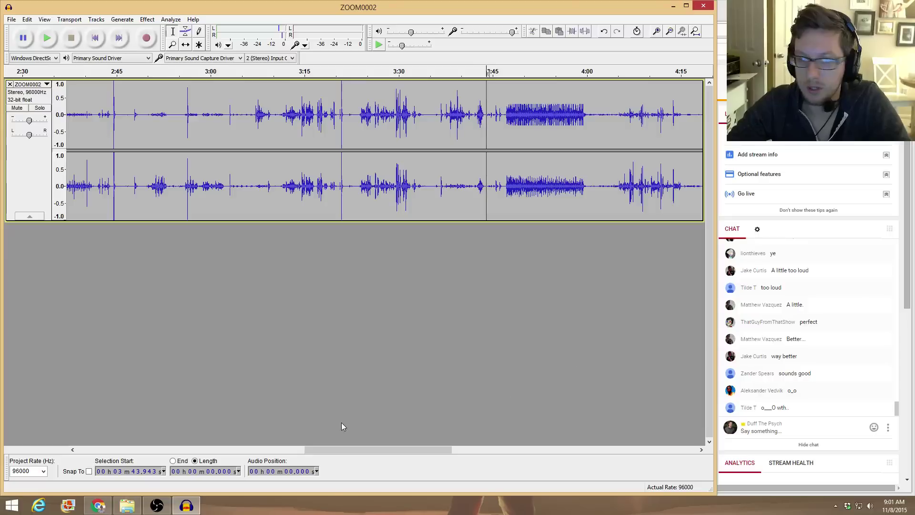
Play the sharp full-height spike near 5:02 from about 5:01.3 to compare its loudness with the burst
{"action": "left_click_drag", "start_coordinate": [349, 450], "coordinate": [464, 455]}
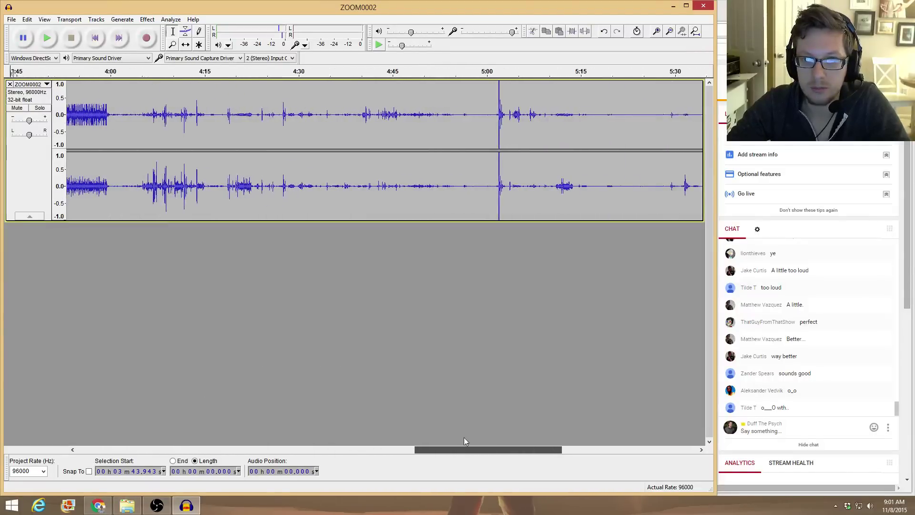
{"action": "left_click", "coordinate": [496, 115]}
{"action": "key", "text": "space"}
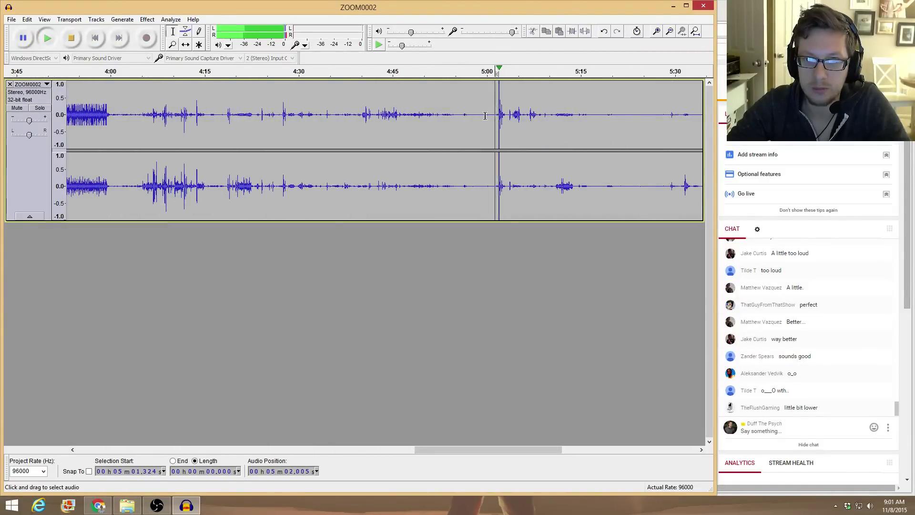
{"action": "key", "text": "space"}
Undo the burst's normalization and normalize the stretch from about 3:46.6 to just past 4:00 again to an even lower maximum amplitude
{"action": "left_click_drag", "start_coordinate": [528, 450], "coordinate": [430, 447]}
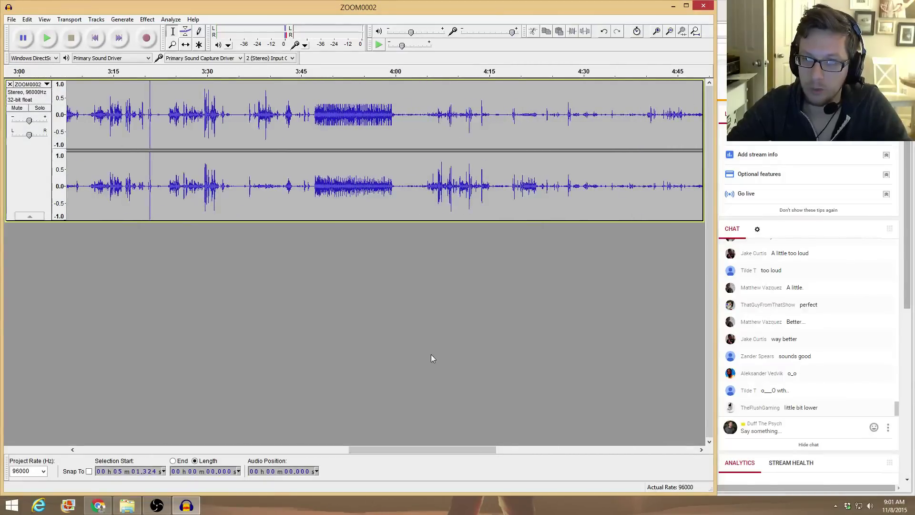
{"action": "left_click_drag", "start_coordinate": [397, 181], "coordinate": [311, 181]}
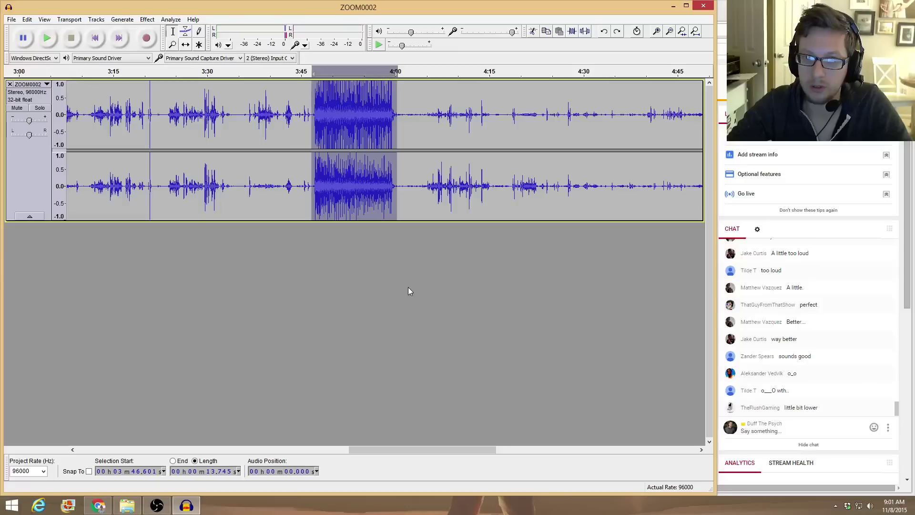
{"action": "left_click", "coordinate": [148, 20]}
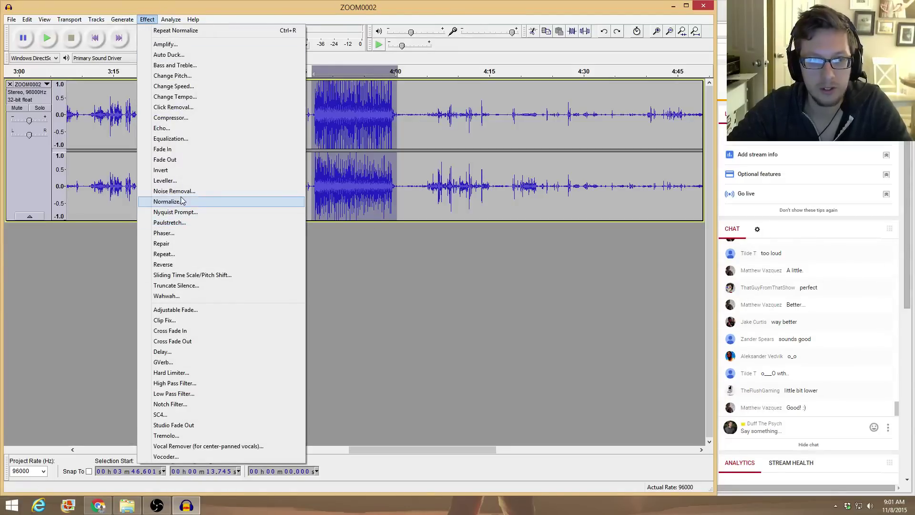
{"action": "left_click", "coordinate": [167, 202]}
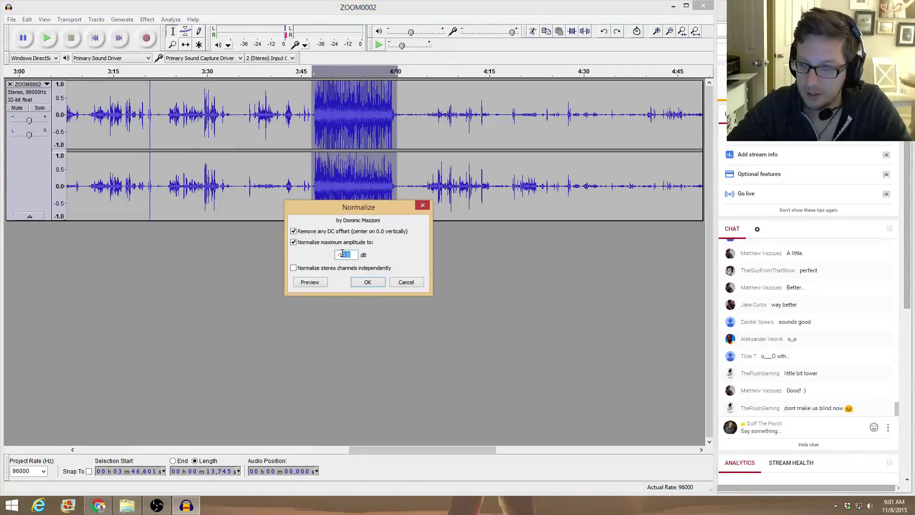
{"action": "type", "text": "2"}
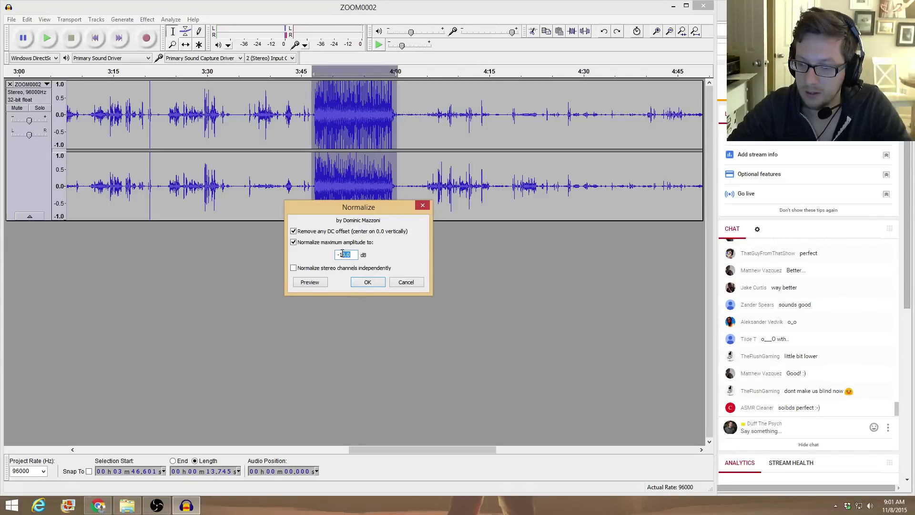
{"action": "key", "text": "Return"}
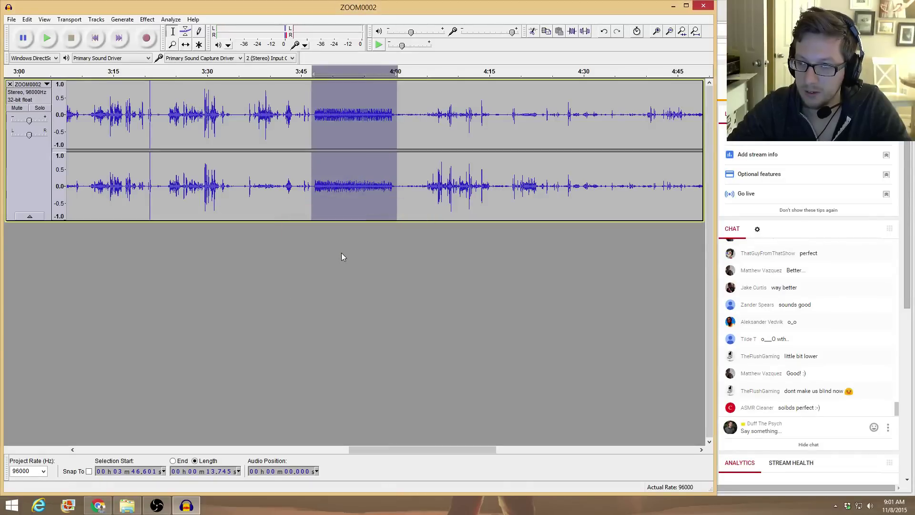
Play the start of the newly normalized burst from about 3:45.5
{"action": "left_click", "coordinate": [305, 122]}
{"action": "key", "text": "space"}
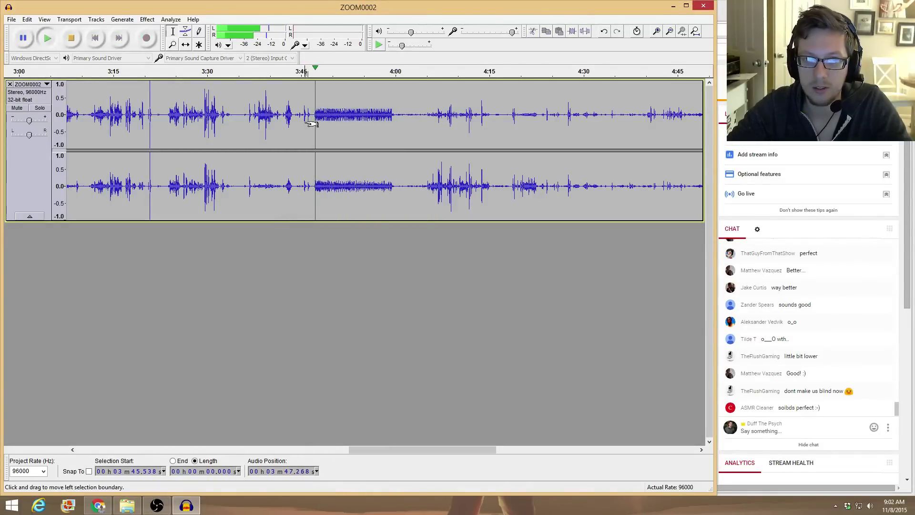
{"action": "key", "text": "space"}
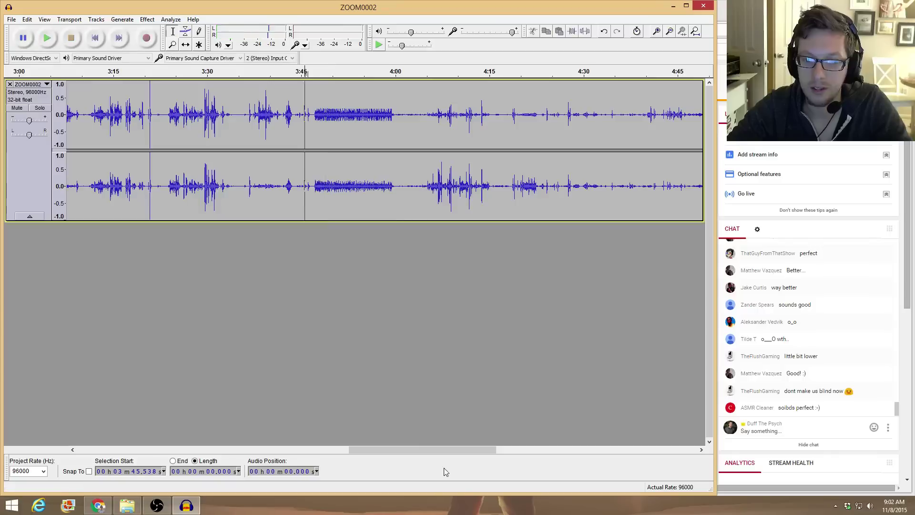
Play the two remaining sharp spikes, starting from about 5:00.6 and from about 6:30.7
{"action": "left_click_drag", "start_coordinate": [444, 450], "coordinate": [581, 449]}
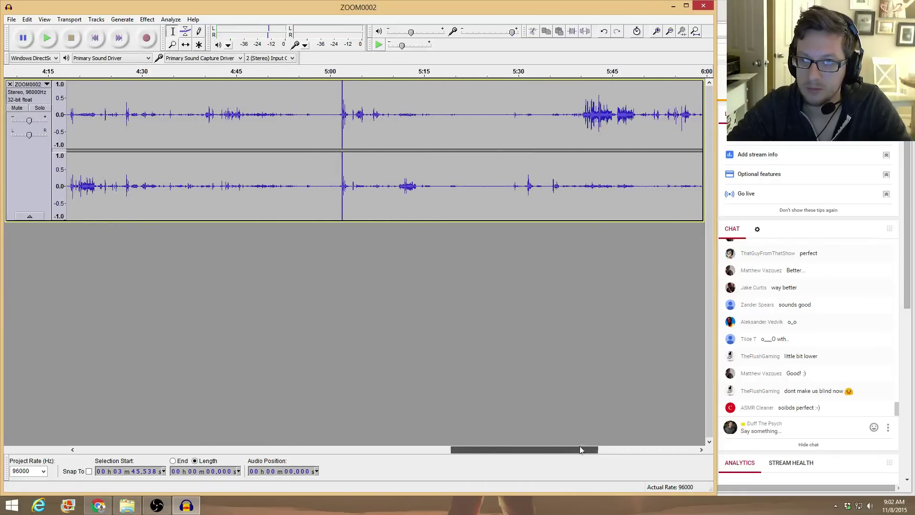
{"action": "left_click", "coordinate": [334, 157]}
{"action": "key", "text": "space"}
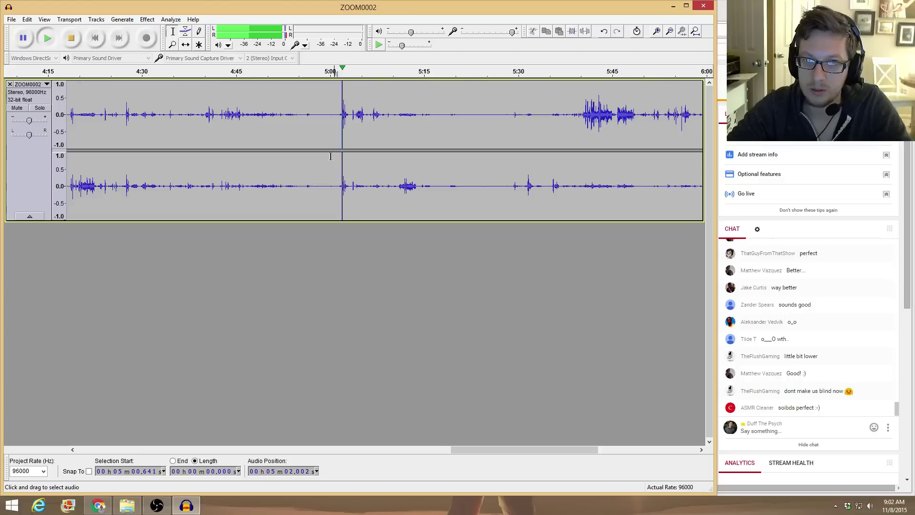
{"action": "key", "text": "space"}
{"action": "left_click_drag", "start_coordinate": [476, 450], "coordinate": [571, 436]}
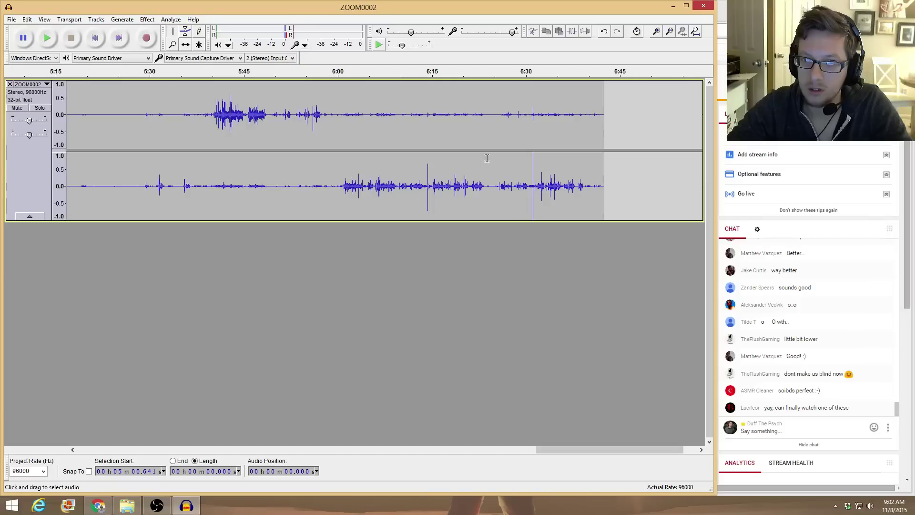
{"action": "left_click", "coordinate": [530, 179]}
{"action": "key", "text": "space"}
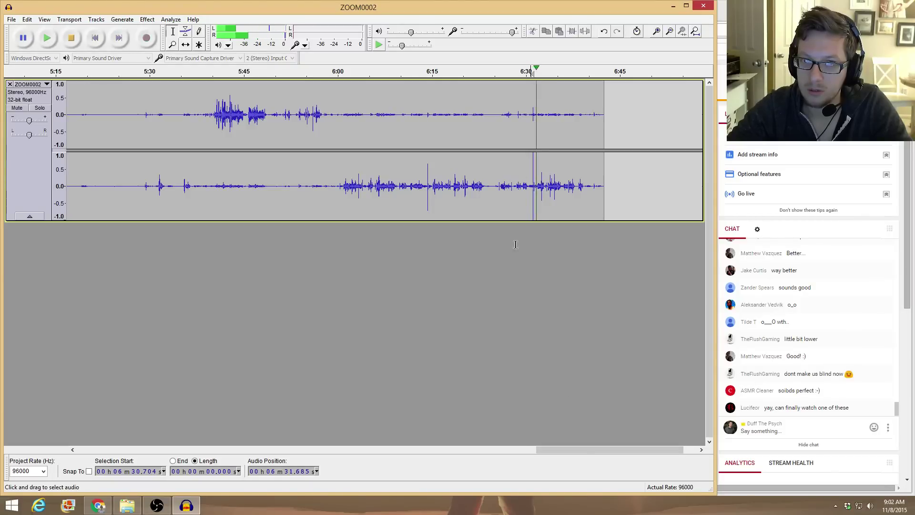
Export the edited project as a Microsoft WAV, replacing ZOOM0002.wav in the amaretto folder and leaving the metadata empty
{"action": "left_click_drag", "start_coordinate": [610, 450], "coordinate": [150, 450]}
{"action": "left_click", "coordinate": [14, 21]}
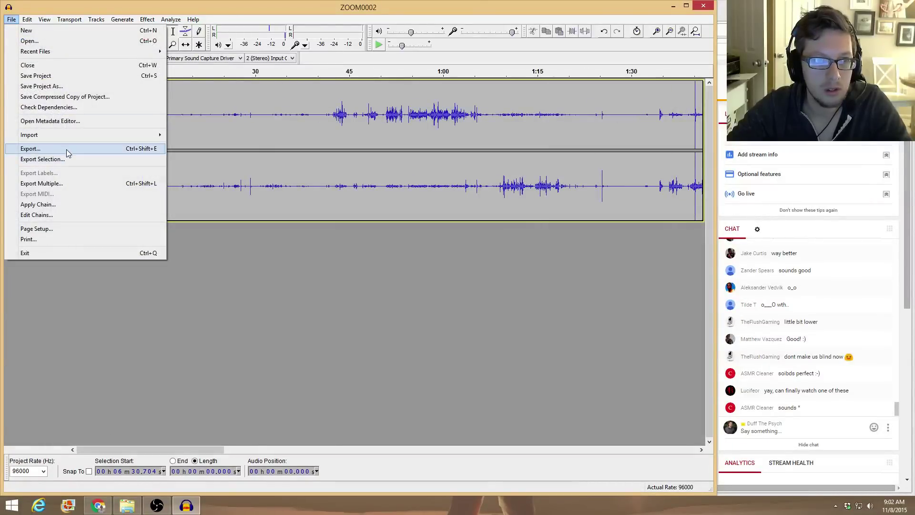
{"action": "left_click", "coordinate": [67, 150]}
{"action": "key", "text": "Return"}
{"action": "key", "text": "Return"}
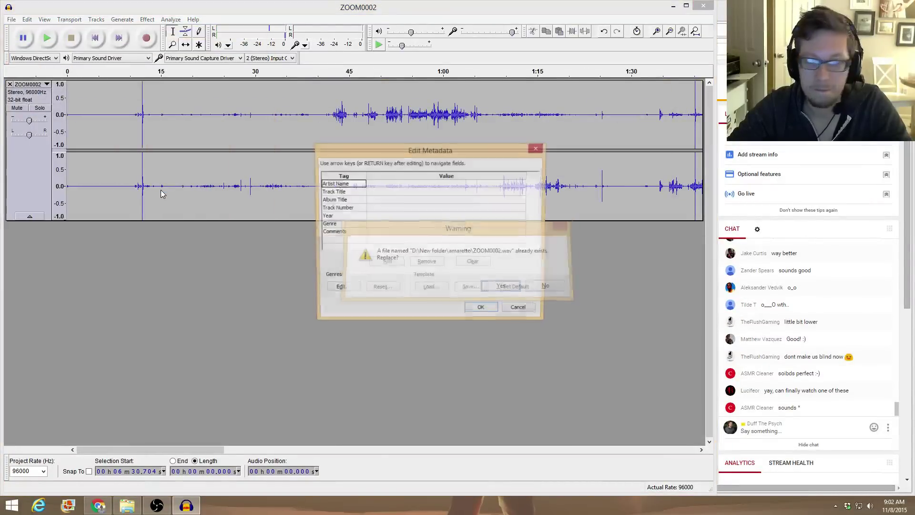
{"action": "key", "text": "Return"}
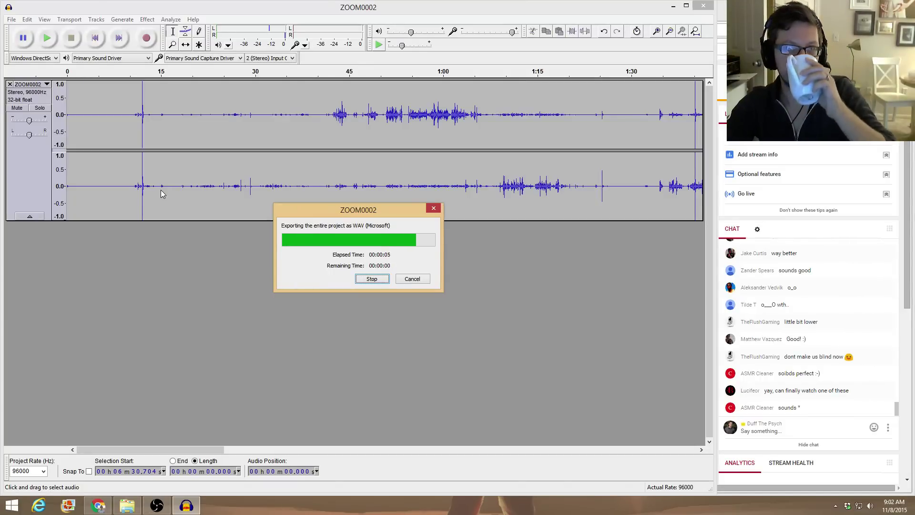
Remove the ZOOM0002 track and import ZOOM0003 from the amaretto folder, making a copy of the file before editing
{"action": "left_click", "coordinate": [10, 83]}
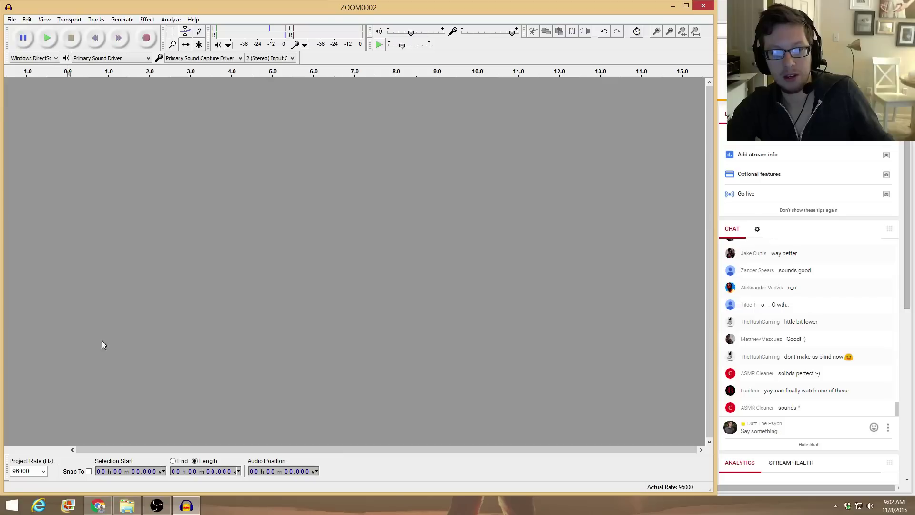
{"action": "left_click", "coordinate": [127, 505]}
{"action": "left_click", "coordinate": [272, 176]}
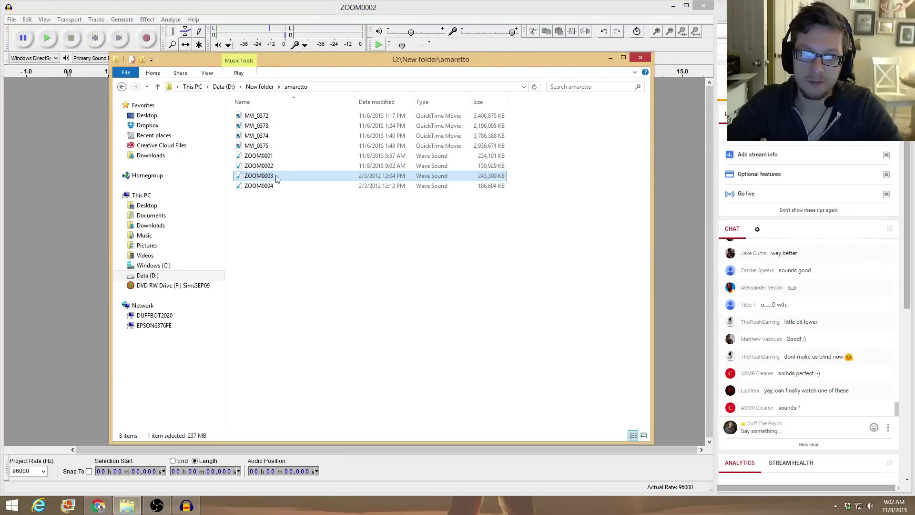
{"action": "left_click_drag", "start_coordinate": [282, 178], "coordinate": [69, 225]}
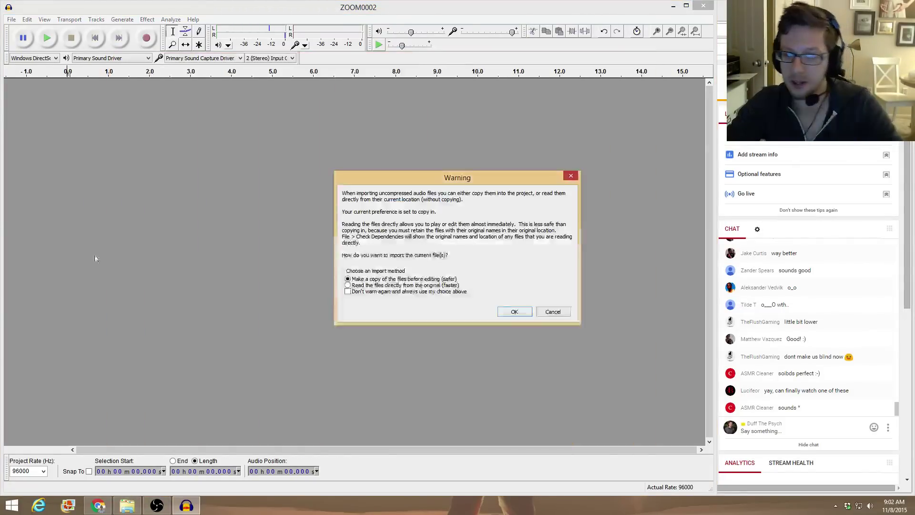
{"action": "left_click", "coordinate": [515, 311]}
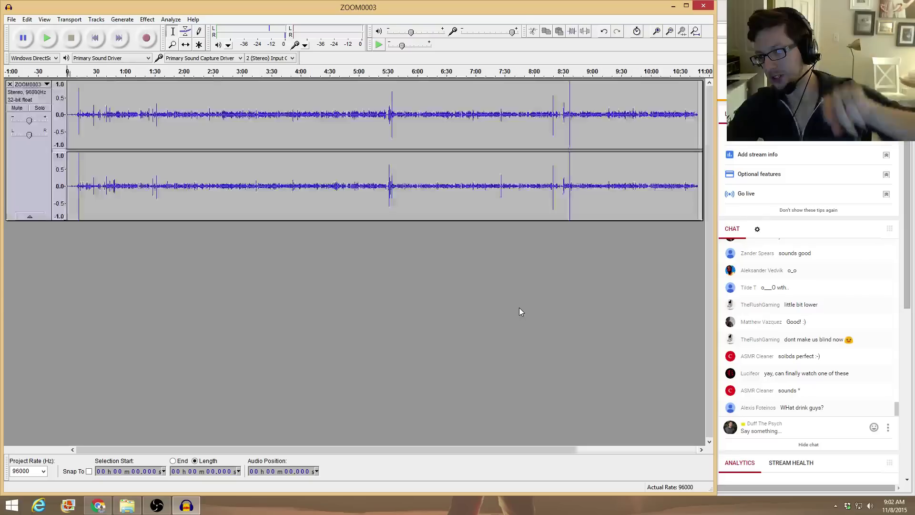
{"action": "left_click", "coordinate": [422, 448]}
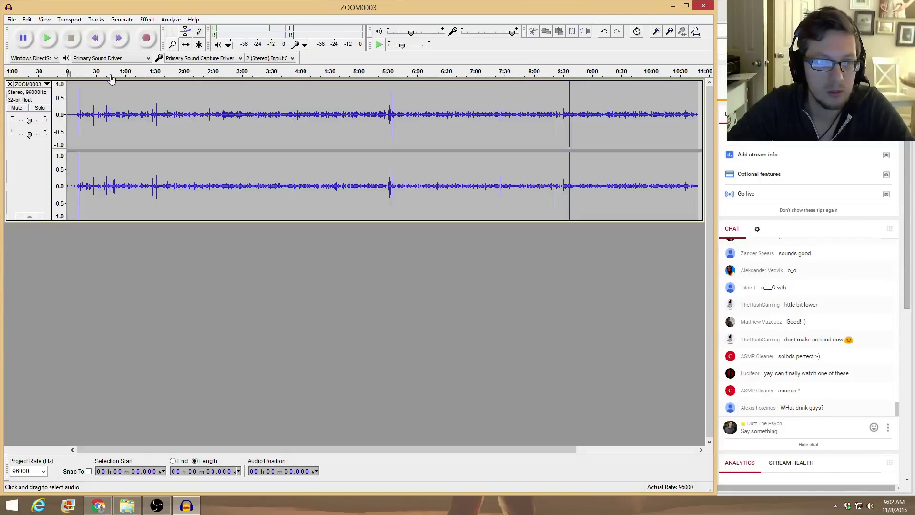
Capture a noise profile for Noise Removal from the quiet opening of the ZOOM0003 track, about the first 10.9 seconds
{"action": "left_click", "coordinate": [70, 115]}
{"action": "scroll", "coordinate": [72, 117], "scroll_direction": "up", "scroll_amount": 2, "text": "ctrl"}
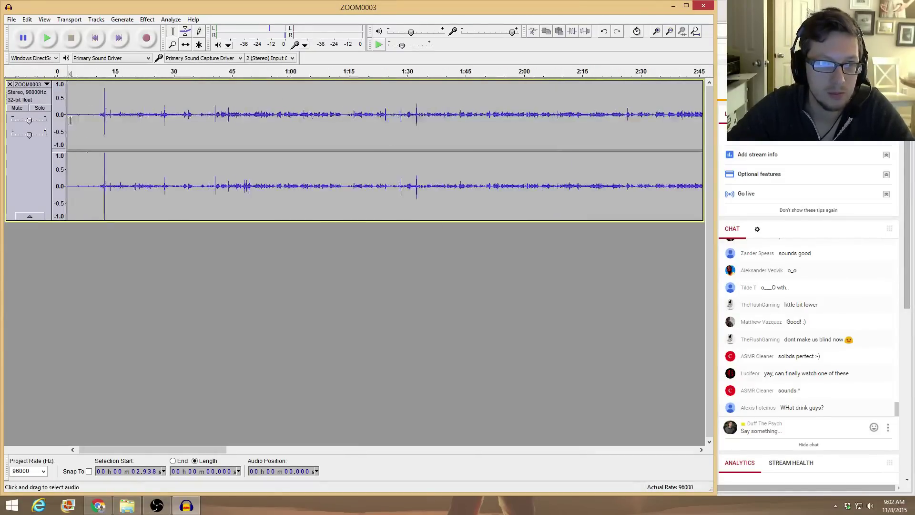
{"action": "left_click_drag", "start_coordinate": [224, 450], "coordinate": [221, 449]}
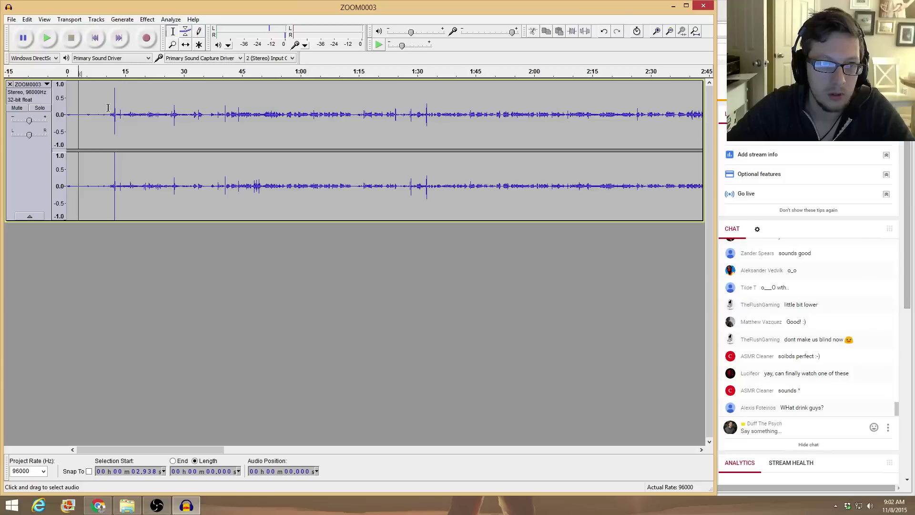
{"action": "left_click_drag", "start_coordinate": [108, 107], "coordinate": [66, 112]}
{"action": "left_click", "coordinate": [147, 19]}
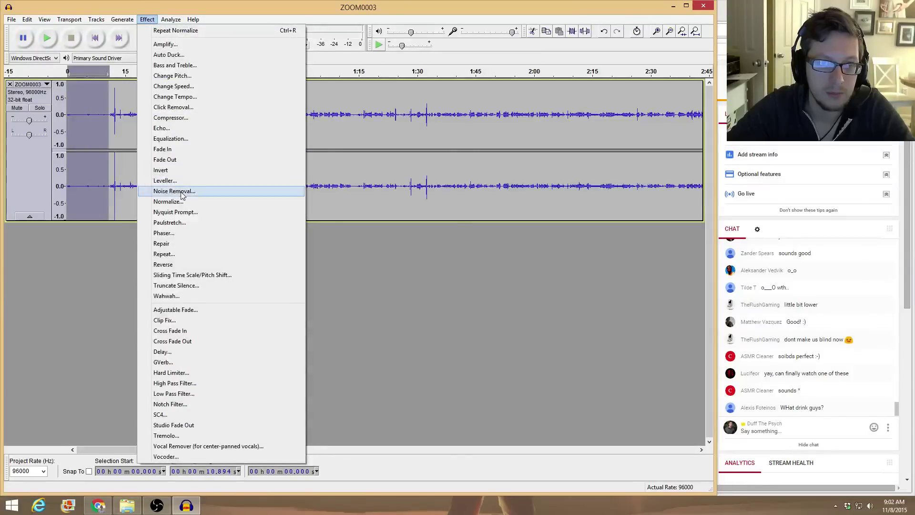
{"action": "left_click", "coordinate": [174, 191]}
{"action": "left_click", "coordinate": [358, 204]}
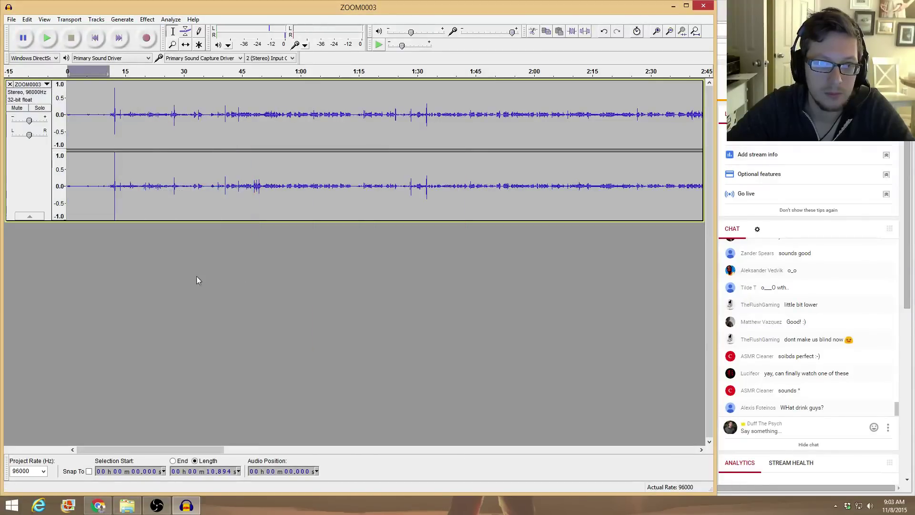
Apply Noise Removal to the entire ZOOM0003 track with 5 dB reduction, 0.00 dB sensitivity, 150 Hz smoothing and 0.15 s attack/decay
{"action": "left_click", "coordinate": [18, 167]}
{"action": "left_click", "coordinate": [148, 19]}
{"action": "left_click", "coordinate": [199, 190]}
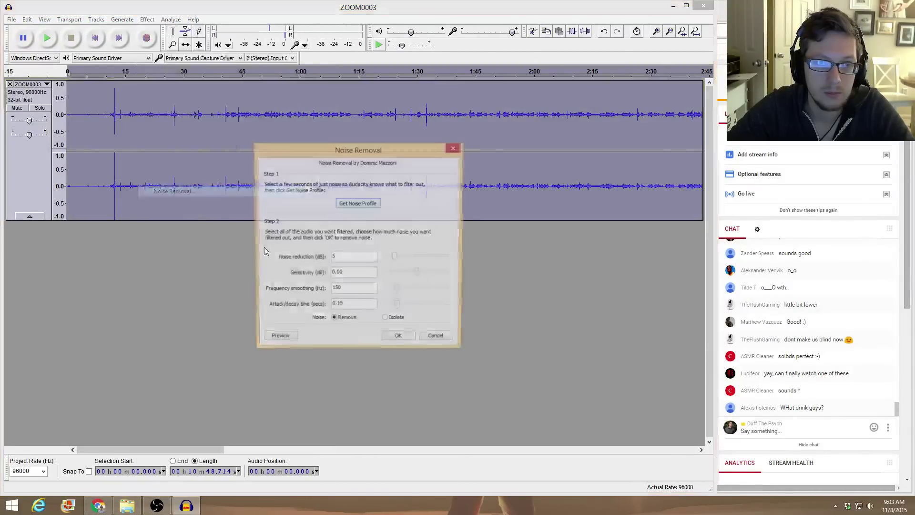
{"action": "left_click", "coordinate": [399, 339]}
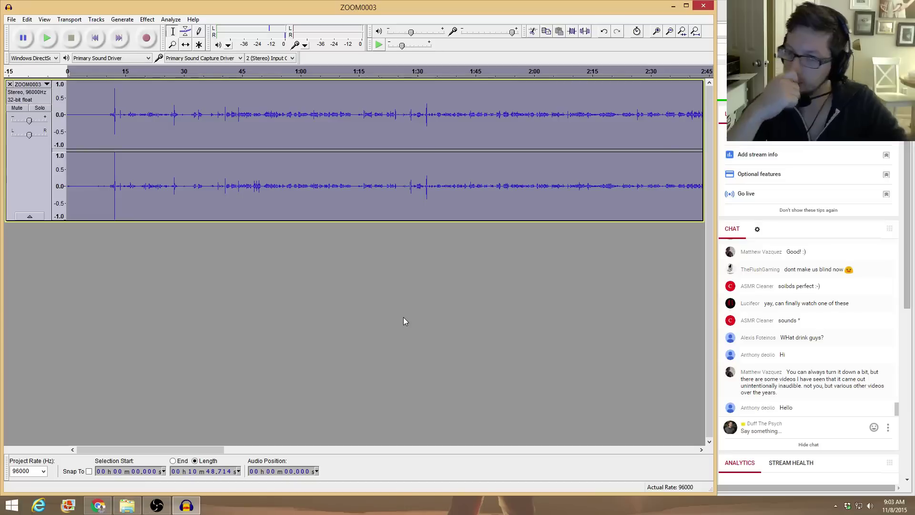
Play the noise-reduced ZOOM0003 track from about 2:01.4 to check its sound
{"action": "left_click", "coordinate": [405, 283]}
{"action": "left_click", "coordinate": [379, 166]}
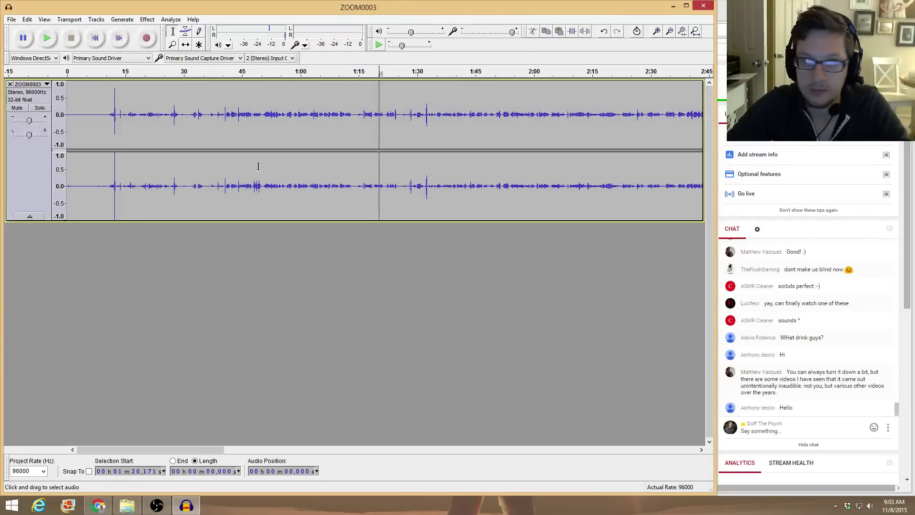
{"action": "left_click", "coordinate": [151, 165]}
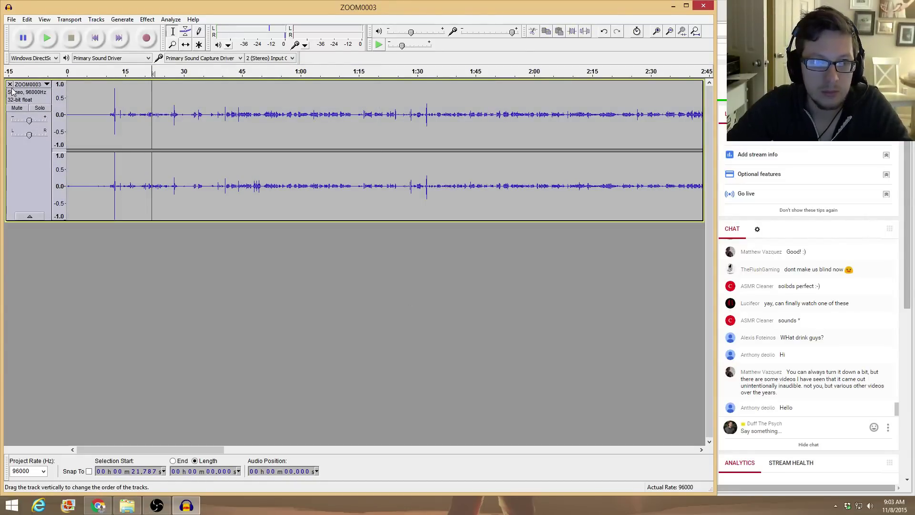
{"action": "left_click", "coordinate": [148, 133]}
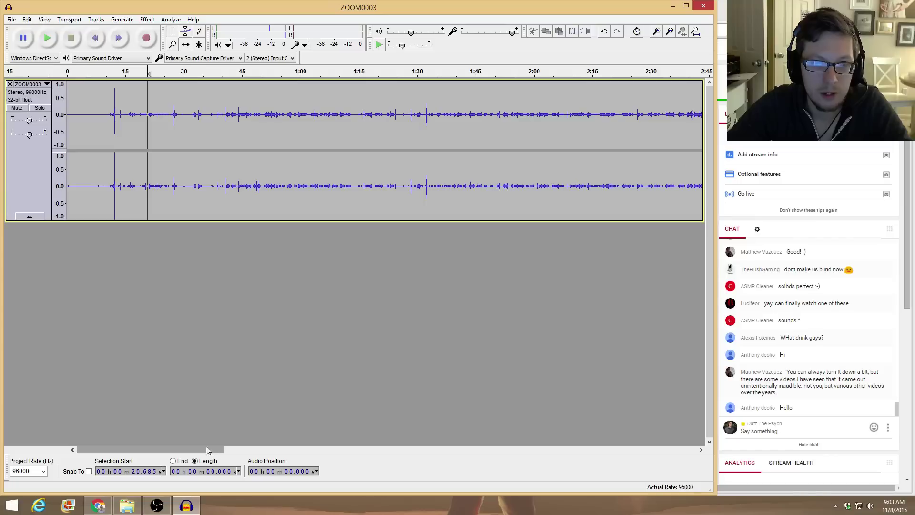
{"action": "left_click", "coordinate": [185, 115]}
{"action": "key", "text": "space"}
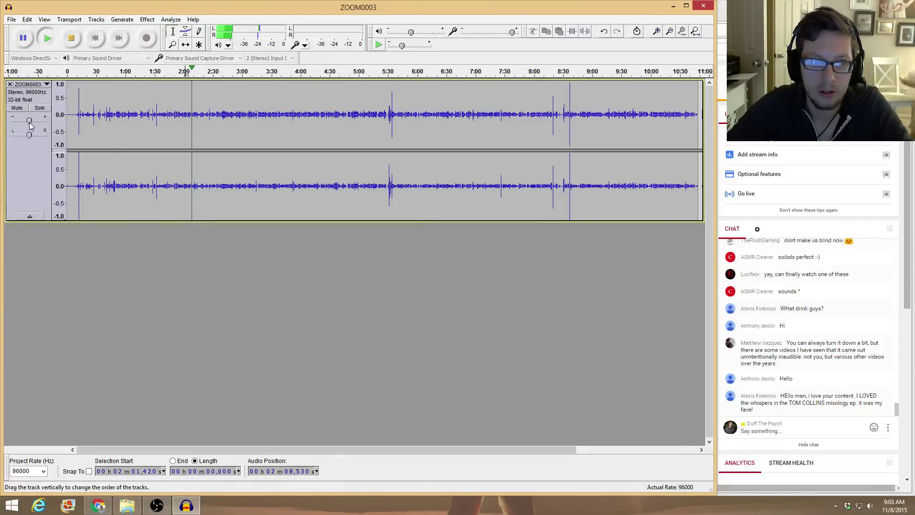
{"action": "key", "text": "space"}
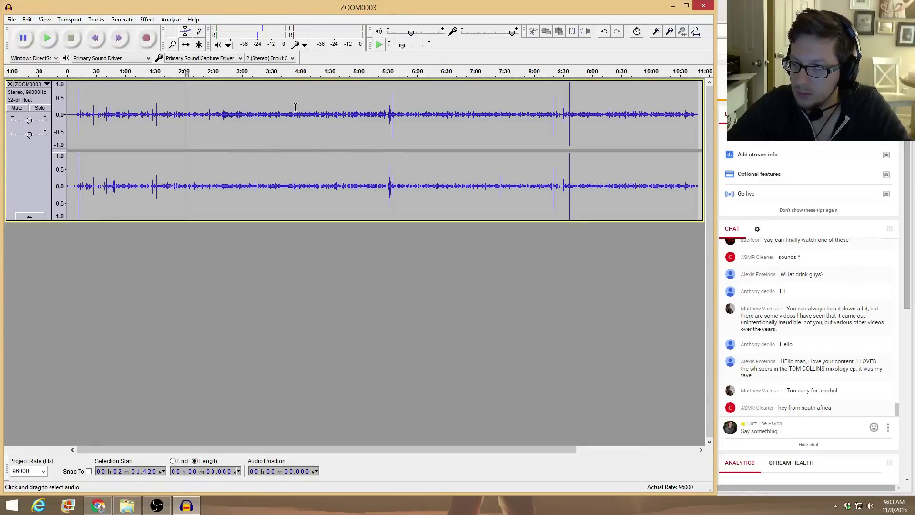
Audition ZOOM0003 from about 2:52.3 and 4:35.2 while trying a track gain of +10 dB, and return the gain to its original setting
{"action": "left_click", "coordinate": [235, 114]}
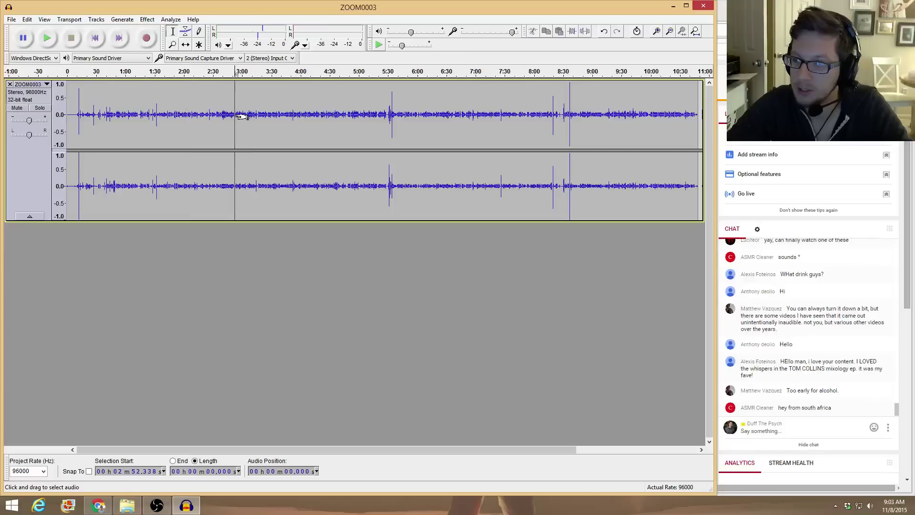
{"action": "key", "text": "space"}
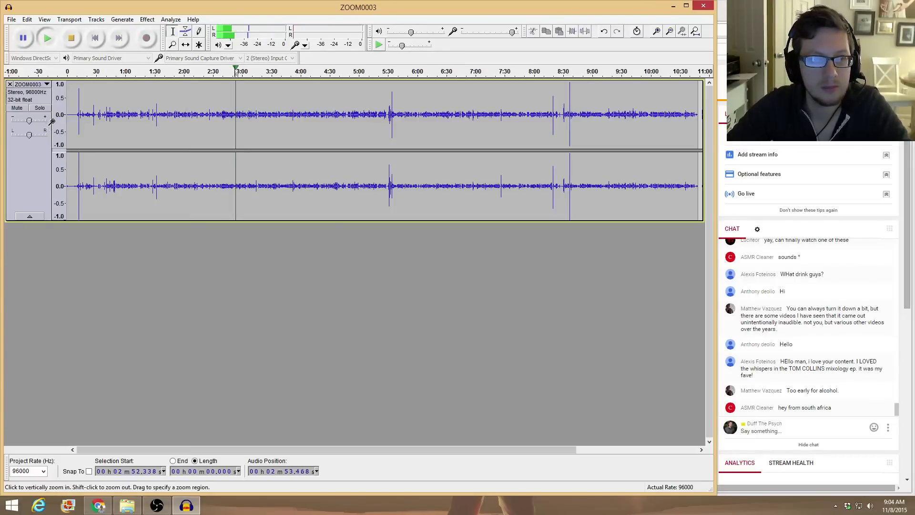
{"action": "mouse_move", "coordinate": [30, 122]}
{"action": "left_click_drag", "start_coordinate": [31, 120], "coordinate": [34, 121]}
{"action": "key", "text": "space"}
{"action": "left_click", "coordinate": [335, 116]}
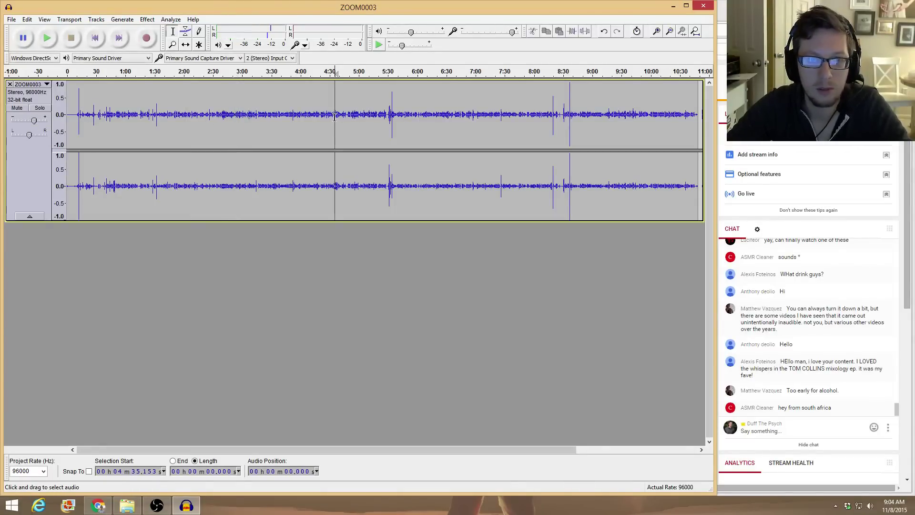
{"action": "key", "text": "space"}
{"action": "key", "text": "space"}
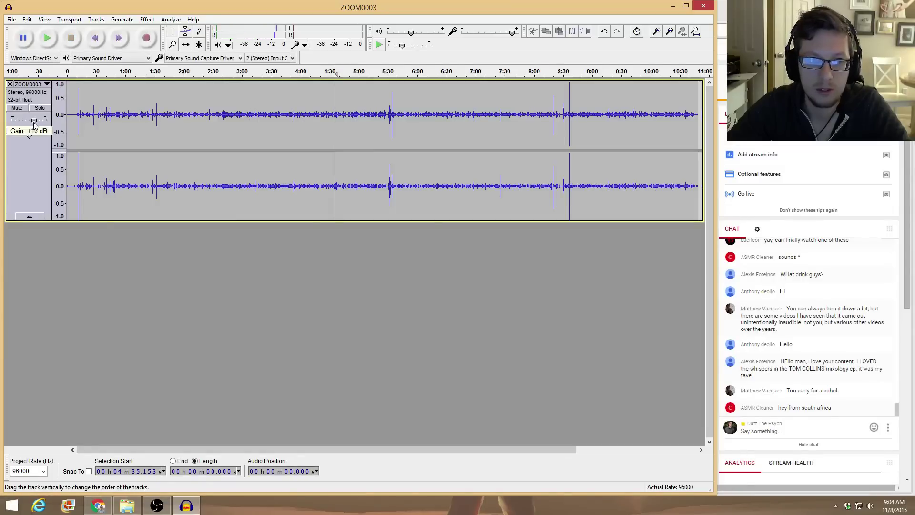
{"action": "left_click_drag", "start_coordinate": [34, 120], "coordinate": [27, 123]}
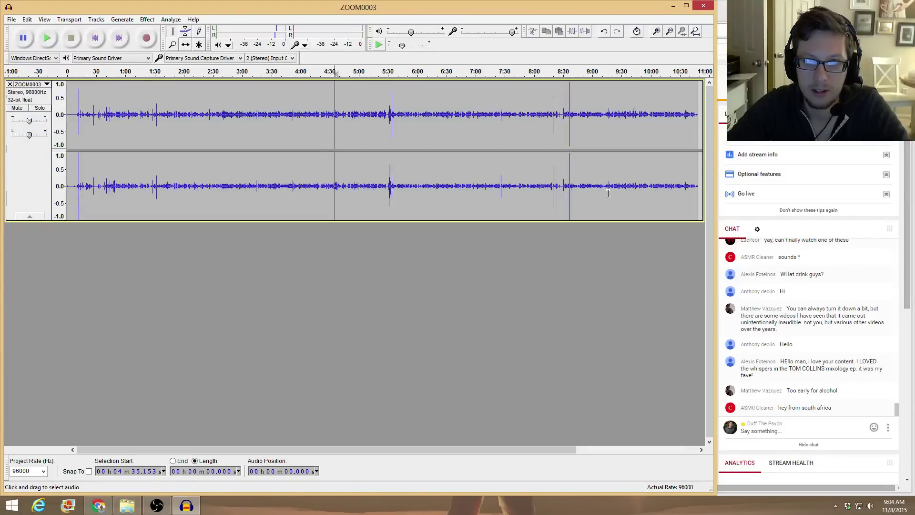
Play the sharp spike in ZOOM0003, starting from about 8:34.6
{"action": "left_click", "coordinate": [569, 114]}
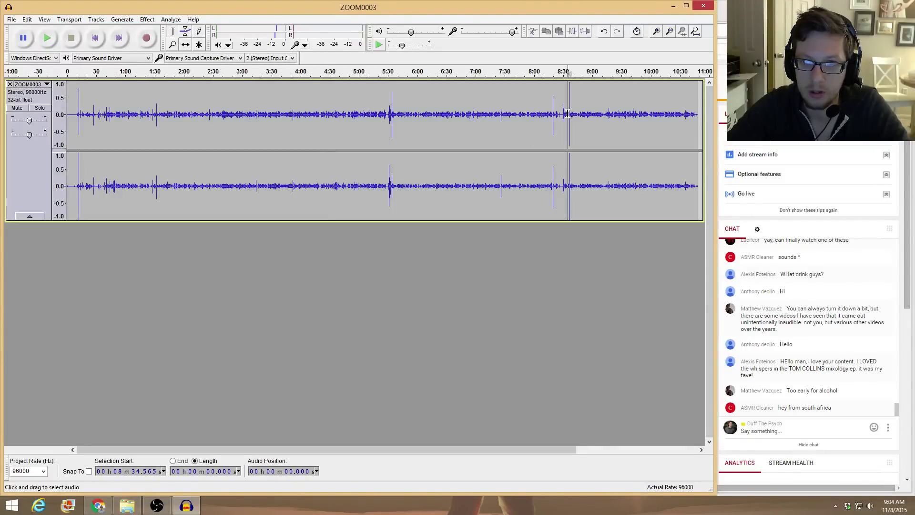
{"action": "key", "text": "space"}
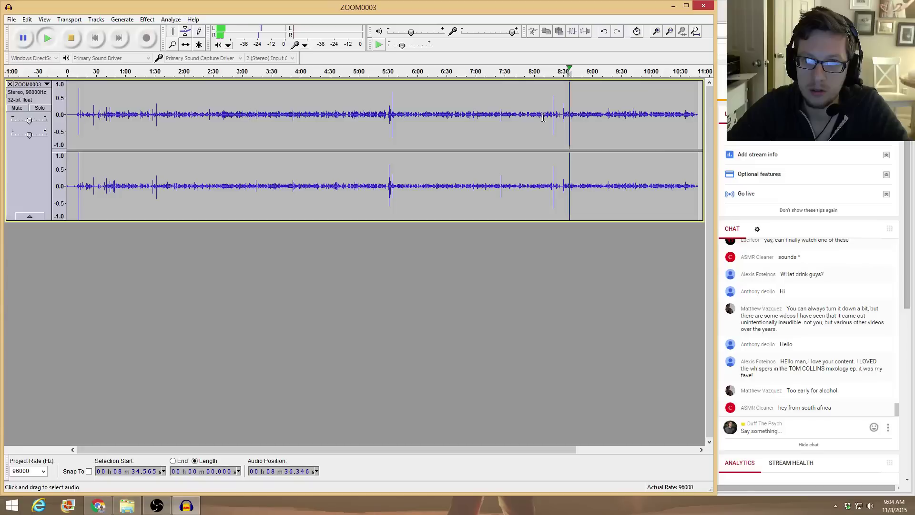
{"action": "key", "text": "space"}
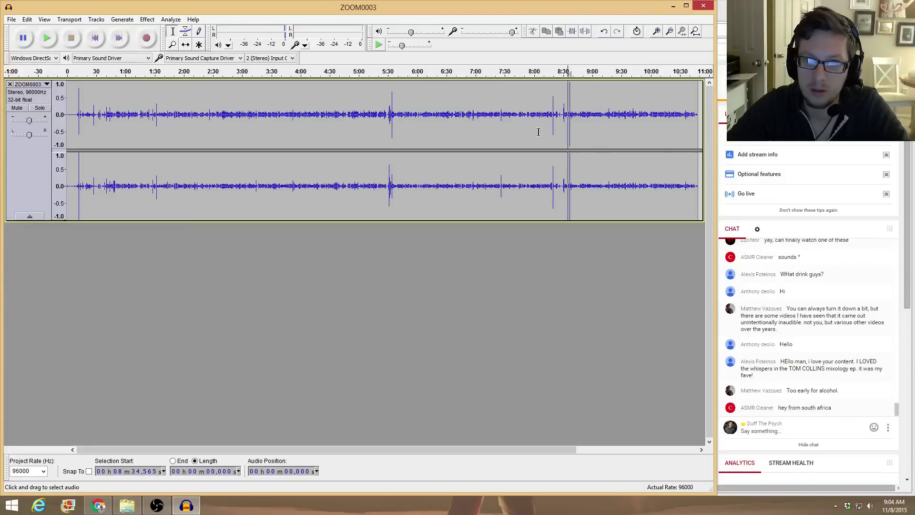
{"action": "mouse_move", "coordinate": [461, 450]}
{"action": "left_mouse_down"}
{"action": "mouse_move", "coordinate": [469, 452]}
{"action": "mouse_move", "coordinate": [461, 450]}
{"action": "left_mouse_up"}
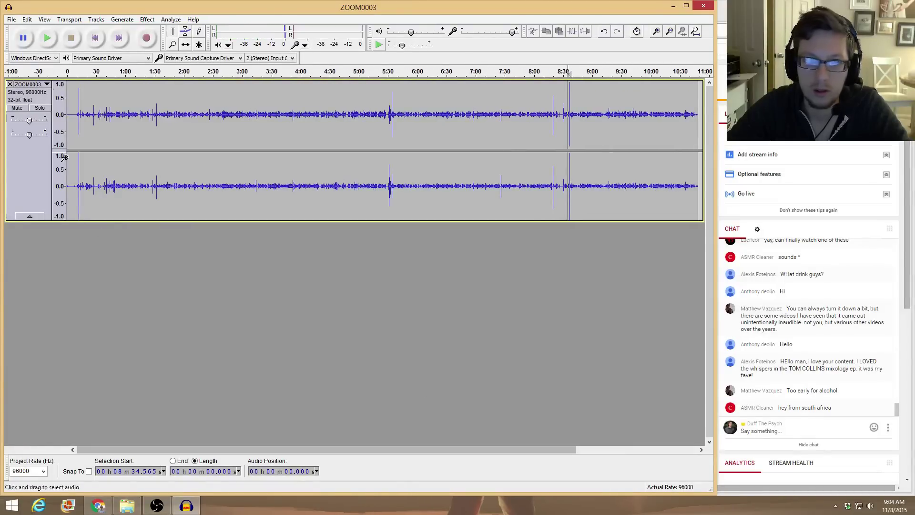
Export the cleaned audio as a signed 16-bit PCM Microsoft WAV, replacing ZOOM0003.wav in the amaretto folder and leaving the metadata empty
{"action": "left_click", "coordinate": [12, 20]}
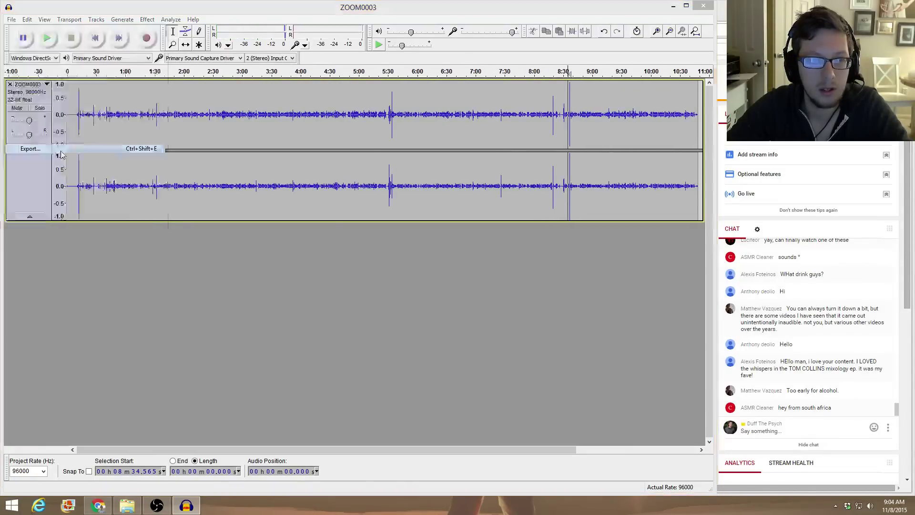
{"action": "left_click", "coordinate": [53, 148]}
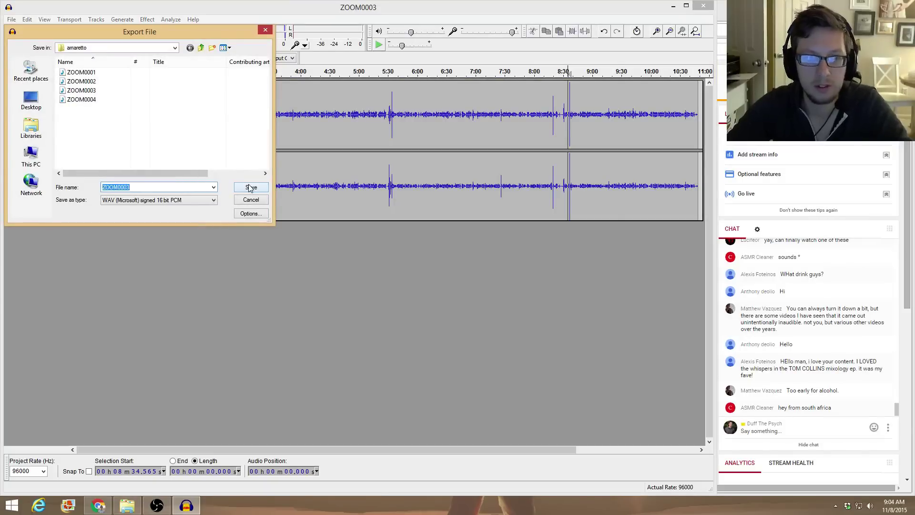
{"action": "left_click", "coordinate": [250, 187]}
{"action": "key", "text": "Return"}
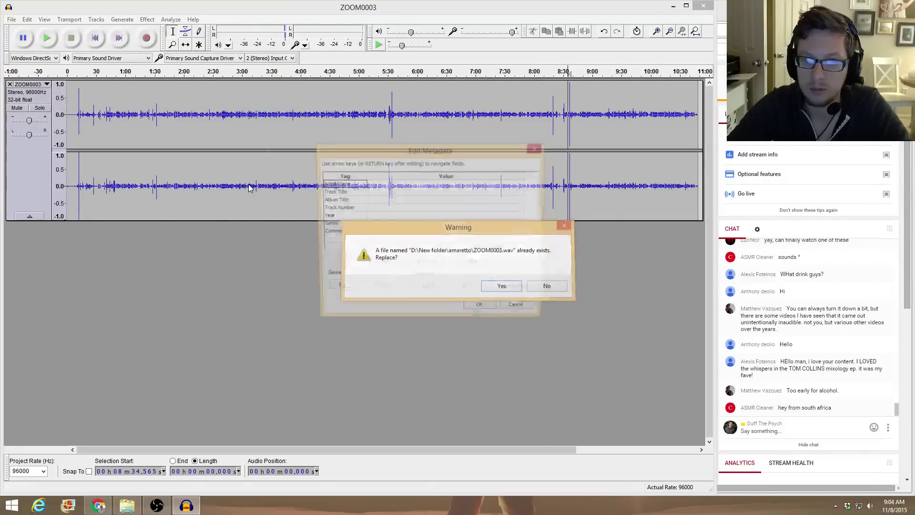
{"action": "key", "text": "Return"}
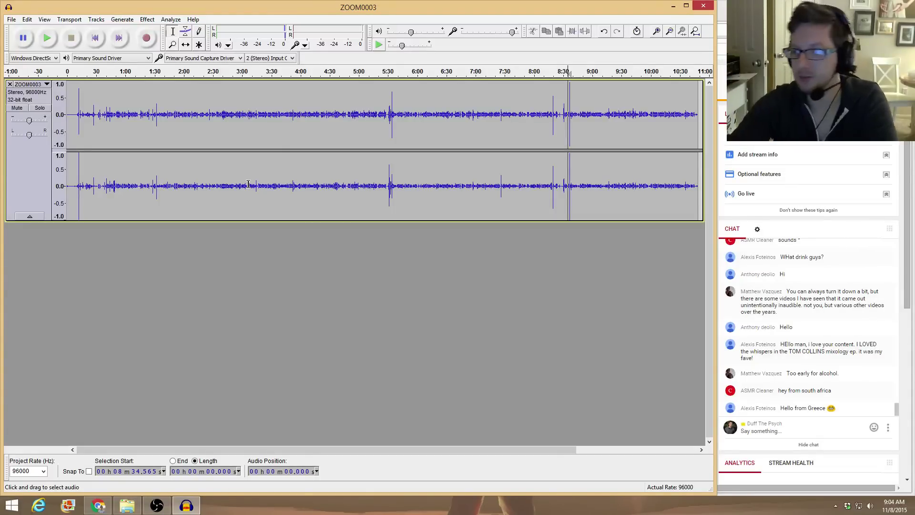
Remove the ZOOM0003 track and import ZOOM0004 from the amaretto folder, making a copy of the file before editing
{"action": "left_click", "coordinate": [10, 84]}
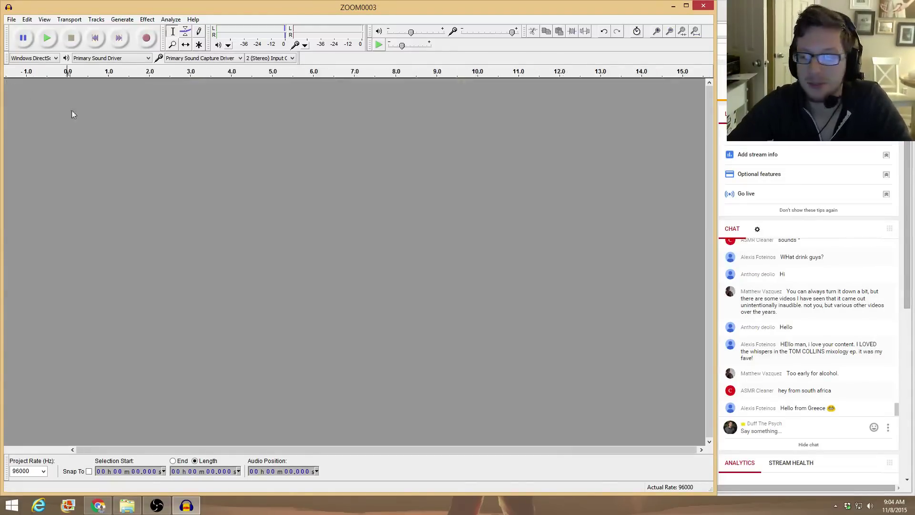
{"action": "left_click", "coordinate": [141, 504]}
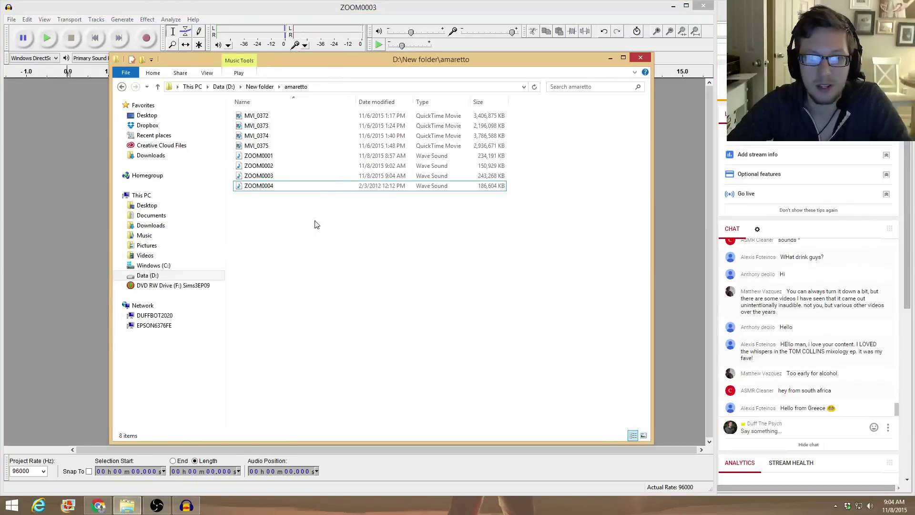
{"action": "left_click", "coordinate": [291, 185]}
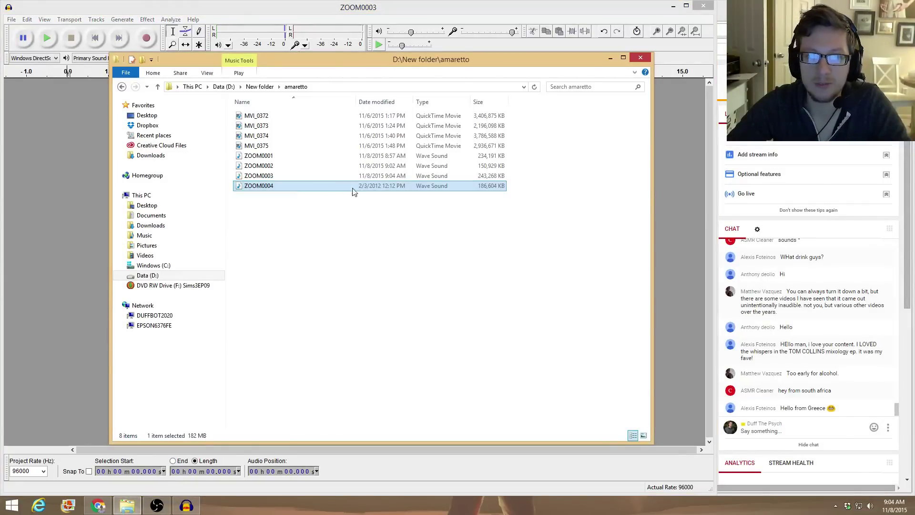
{"action": "left_click_drag", "start_coordinate": [364, 186], "coordinate": [67, 242]}
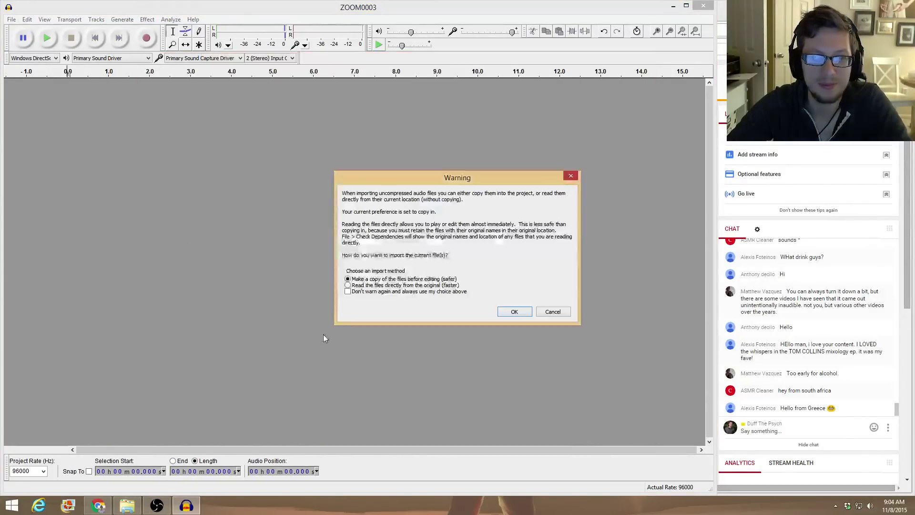
{"action": "left_click", "coordinate": [517, 313]}
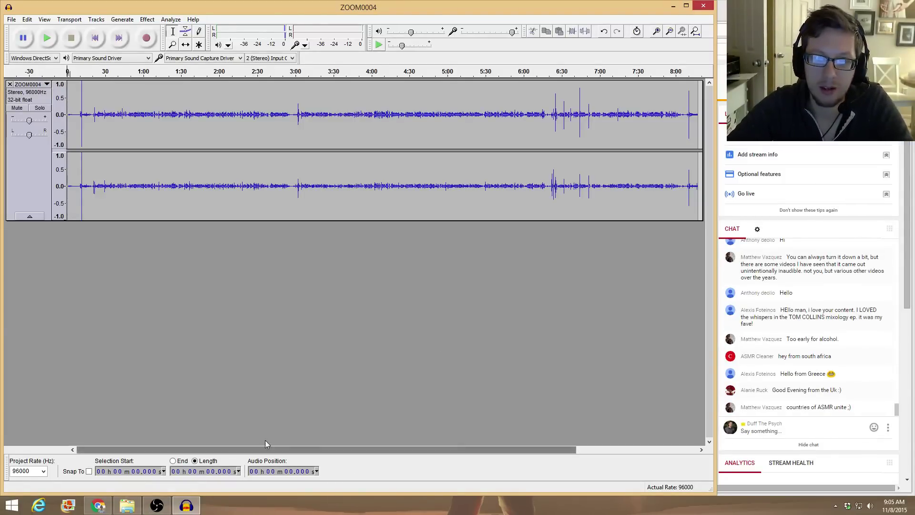
Capture a noise profile for Noise Removal from the quiet opening of the ZOOM0004 track, about the first 10.4 seconds
{"action": "left_click", "coordinate": [76, 114]}
{"action": "key", "text": "ctrl+1"}
{"action": "key", "text": "ctrl+1"}
{"action": "key", "text": "ctrl+1"}
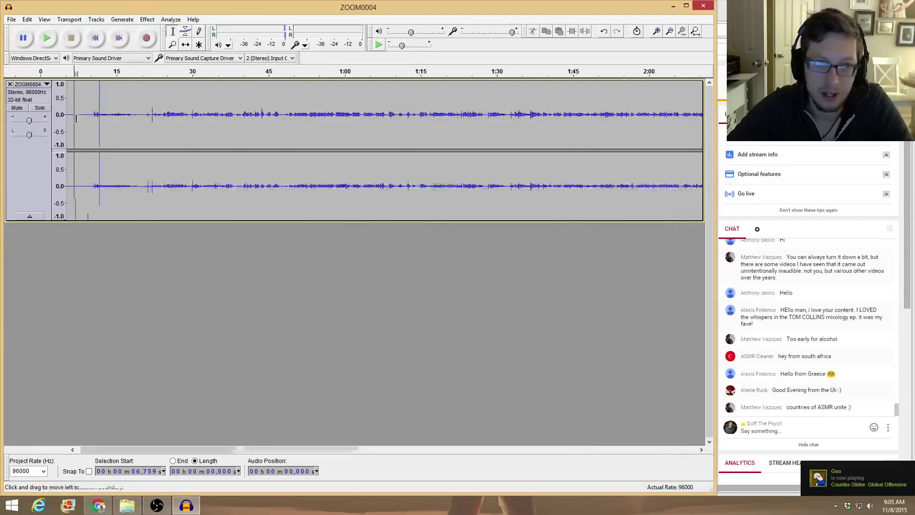
{"action": "left_click_drag", "start_coordinate": [162, 455], "coordinate": [155, 455]}
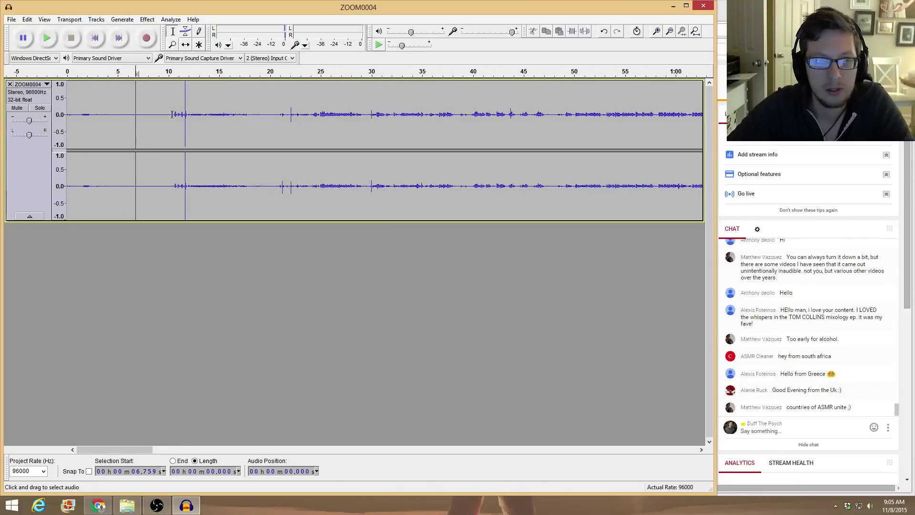
{"action": "left_click_drag", "start_coordinate": [171, 114], "coordinate": [68, 114]}
{"action": "left_click", "coordinate": [147, 19]}
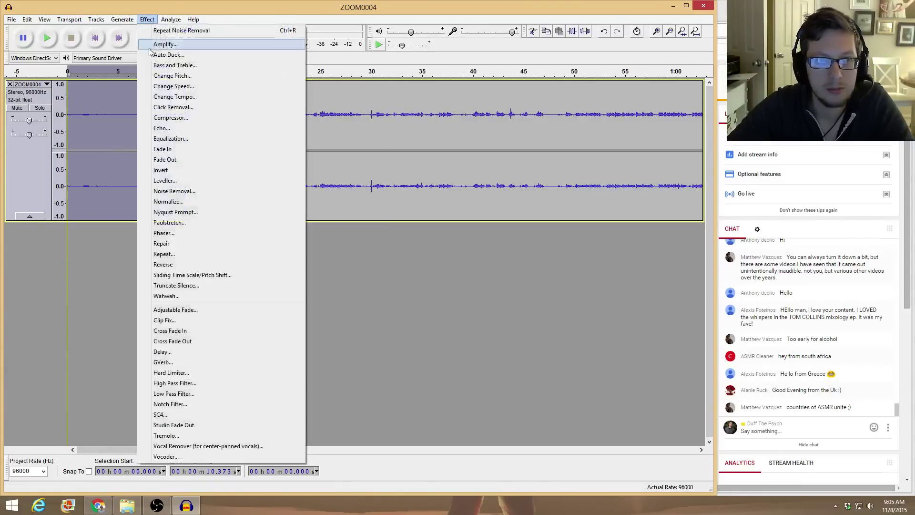
{"action": "left_click", "coordinate": [190, 191]}
{"action": "left_click", "coordinate": [362, 204]}
Apply Noise Removal to the entire ZOOM0004 track with 5 dB reduction, 0.00 dB sensitivity, 150 Hz smoothing and 0.15 s attack/decay
{"action": "key", "text": "ctrl+a"}
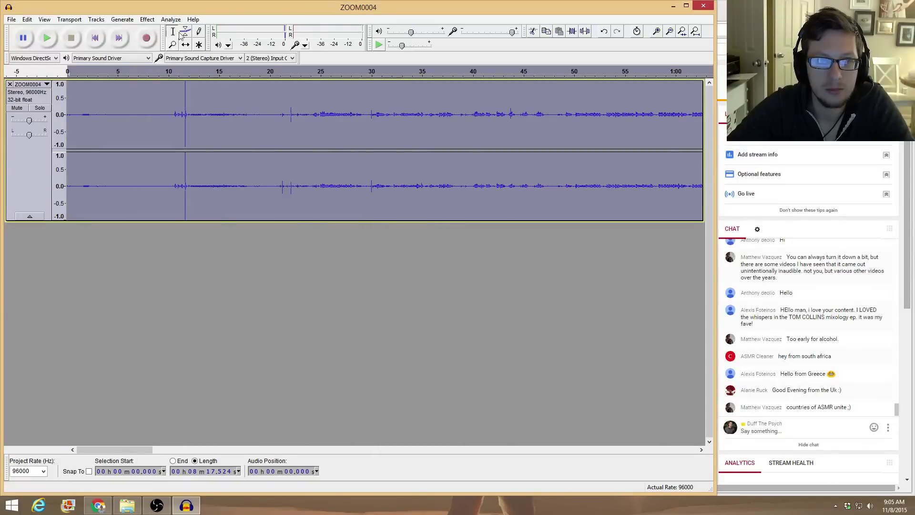
{"action": "left_click", "coordinate": [147, 19]}
{"action": "left_click", "coordinate": [213, 191]}
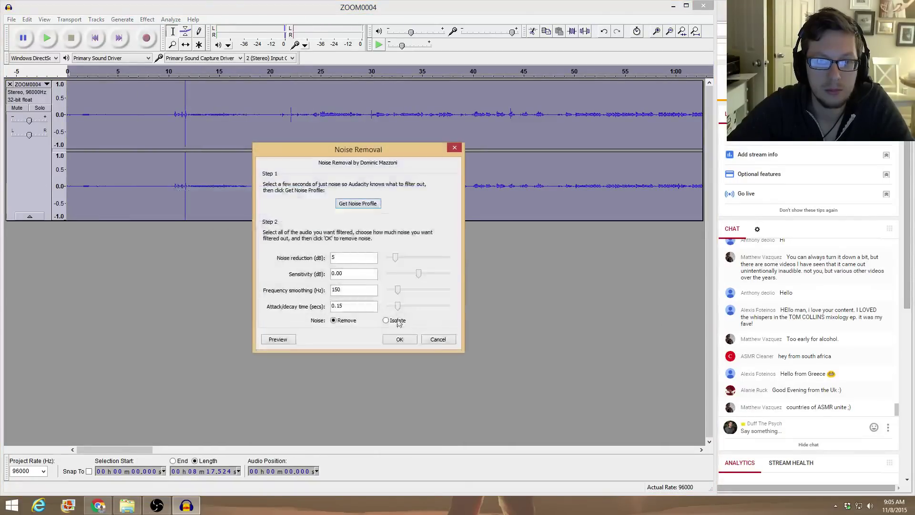
{"action": "left_click", "coordinate": [400, 339]}
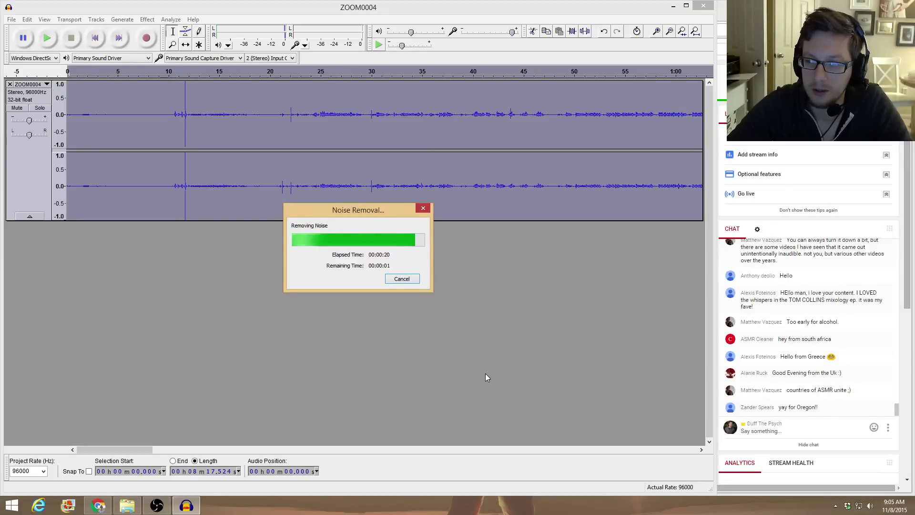
Review the cleaned ZOOM0004 waveform through to its end and play back the loud peaks from about 6:19
{"action": "left_click", "coordinate": [556, 362]}
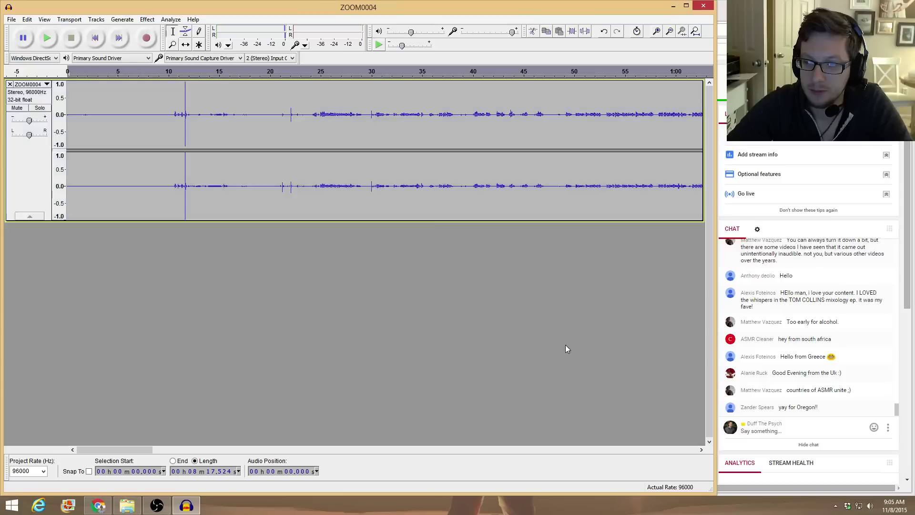
{"action": "left_click", "coordinate": [165, 117]}
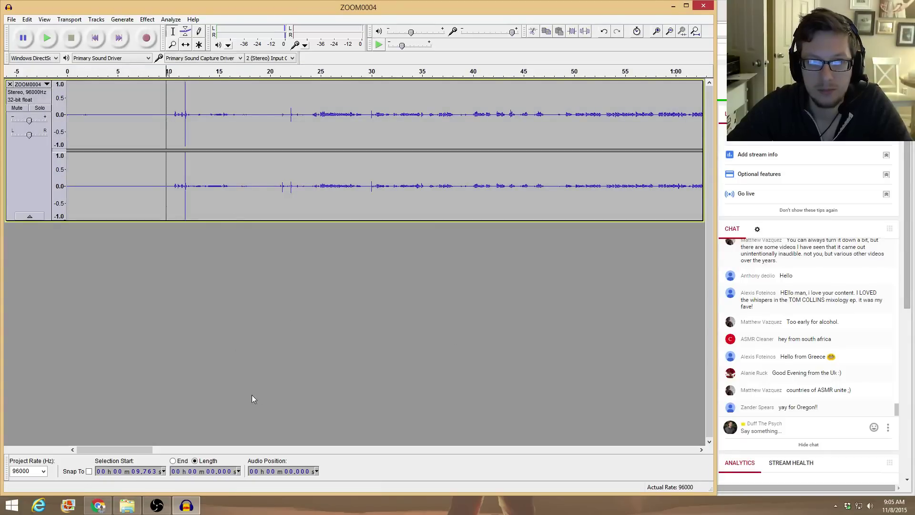
{"action": "mouse_move", "coordinate": [141, 451]}
{"action": "left_mouse_down"}
{"action": "mouse_move", "coordinate": [154, 451]}
{"action": "mouse_move", "coordinate": [139, 450]}
{"action": "left_mouse_up"}
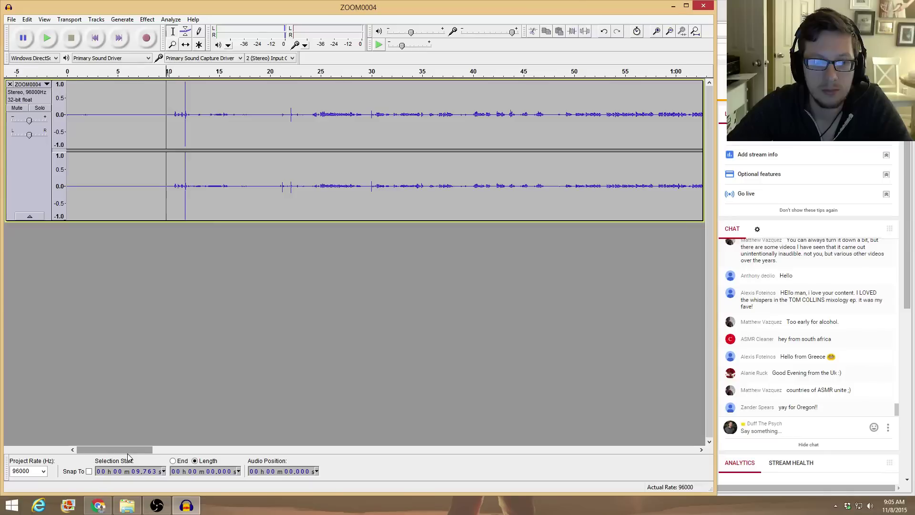
{"action": "scroll", "coordinate": [161, 137], "scroll_direction": "down", "scroll_amount": 2}
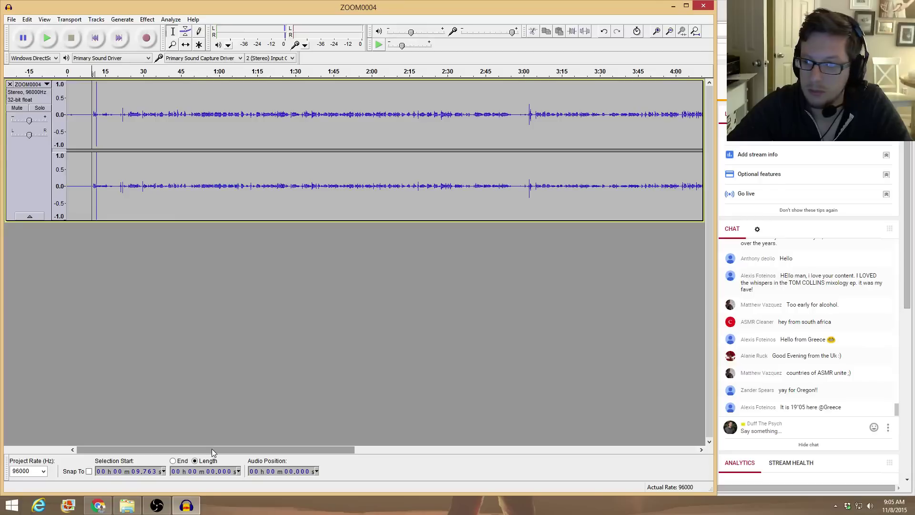
{"action": "left_click_drag", "start_coordinate": [212, 449], "coordinate": [501, 415]}
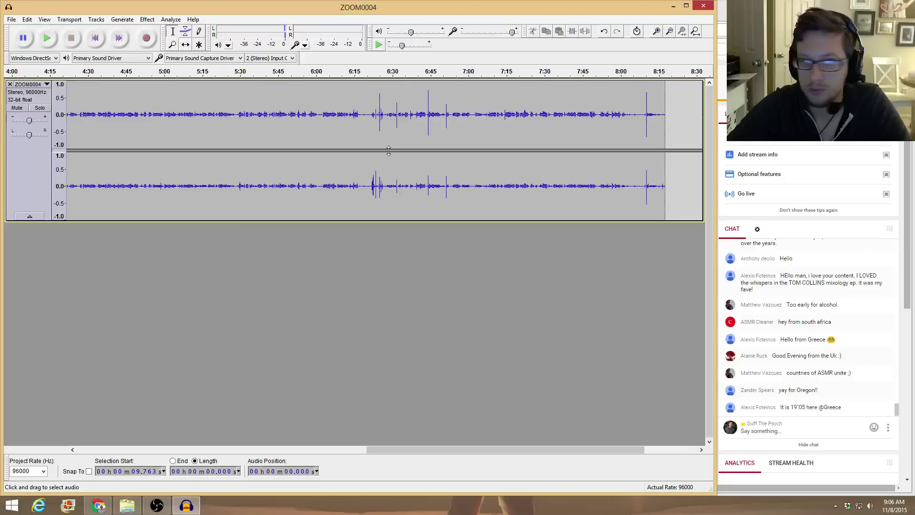
{"action": "left_click", "coordinate": [367, 167]}
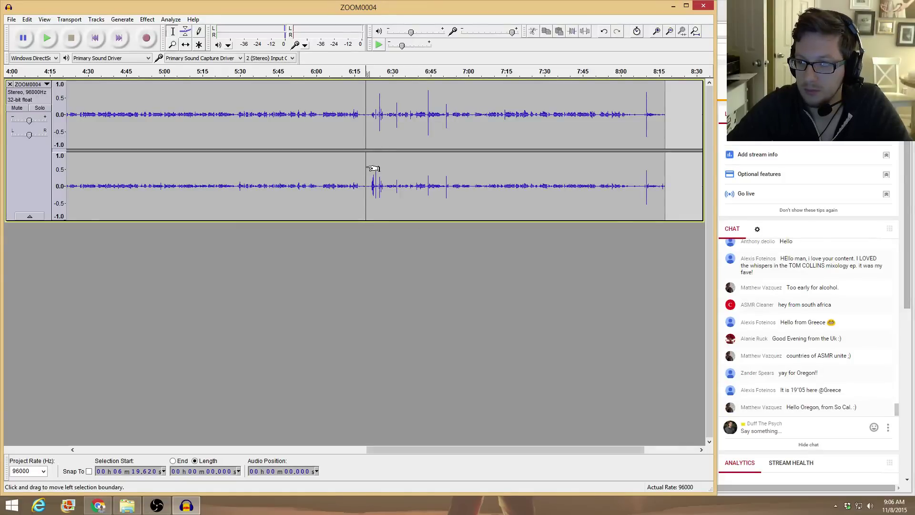
{"action": "key", "text": "space"}
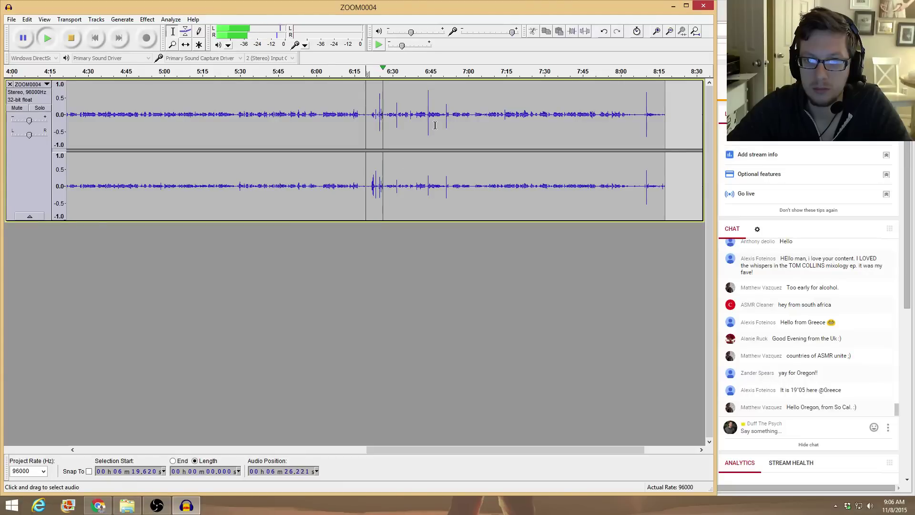
{"action": "left_click", "coordinate": [599, 117]}
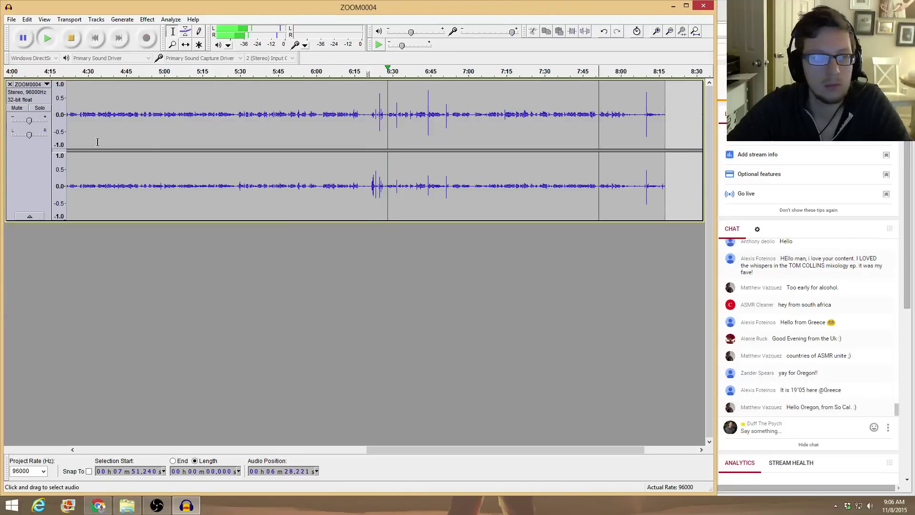
Export the cleaned audio as a signed 16-bit PCM Microsoft WAV, replacing ZOOM0004.wav in the amaretto folder and leaving the metadata unchanged
{"action": "left_click", "coordinate": [11, 20]}
{"action": "left_click", "coordinate": [30, 149]}
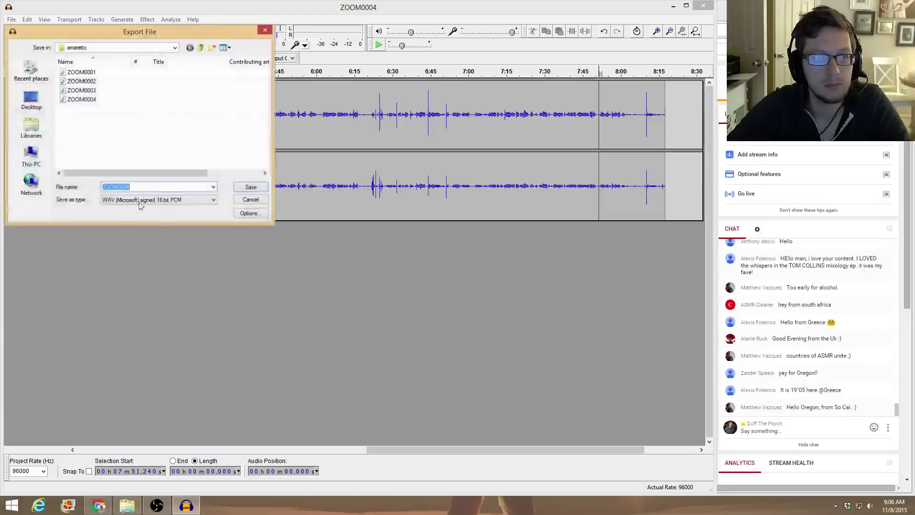
{"action": "key", "text": "Return"}
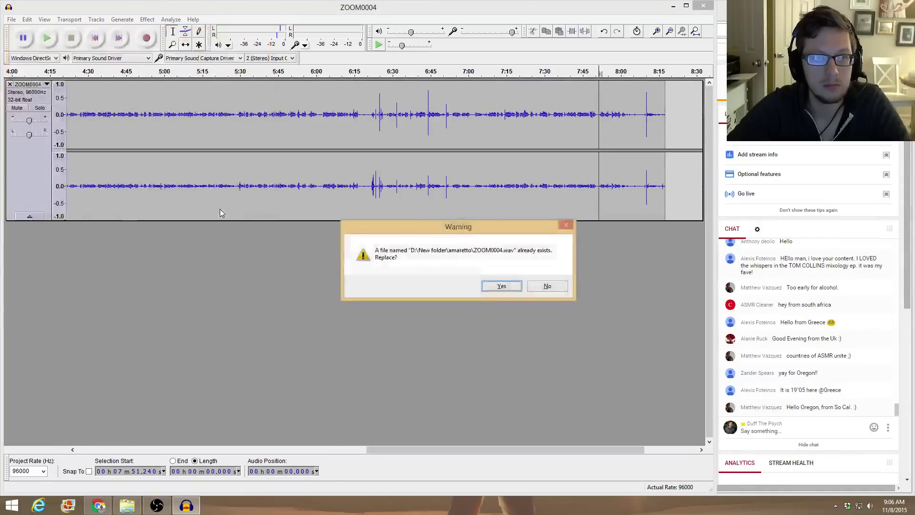
{"action": "key", "text": "Return"}
{"action": "key", "text": "Return"}
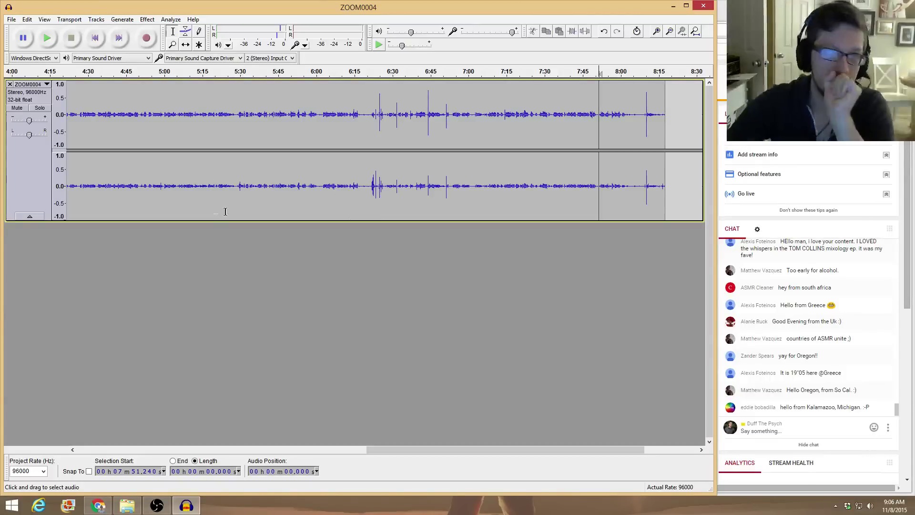
{"action": "left_click", "coordinate": [704, 6]}
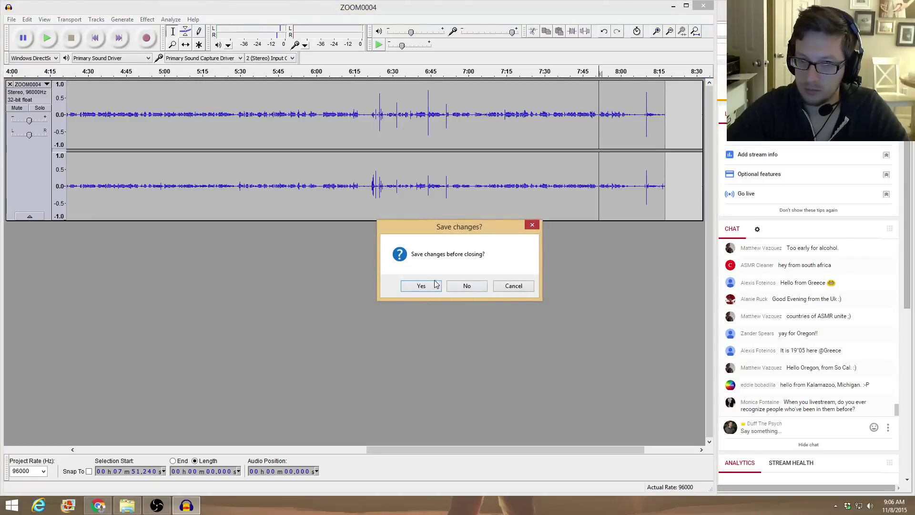
{"action": "left_click", "coordinate": [425, 285]}
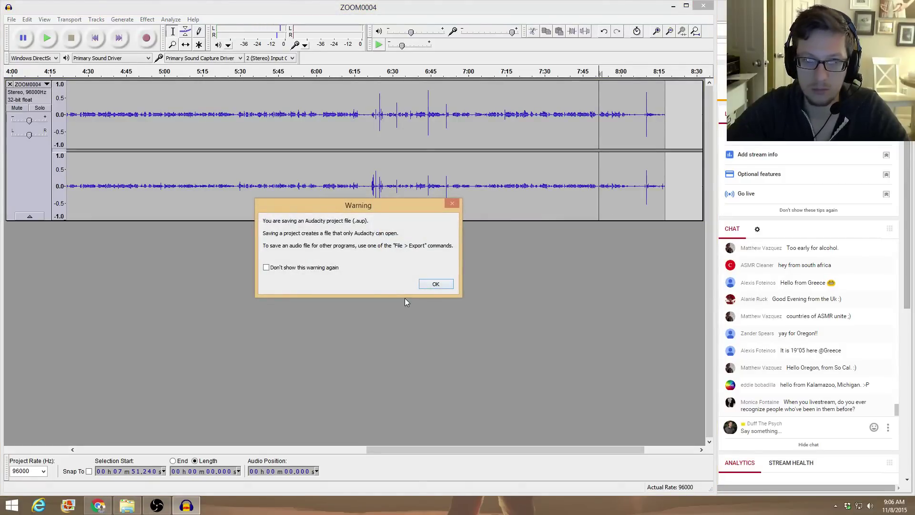
{"action": "left_click", "coordinate": [434, 285]}
{"action": "key", "text": "Escape"}
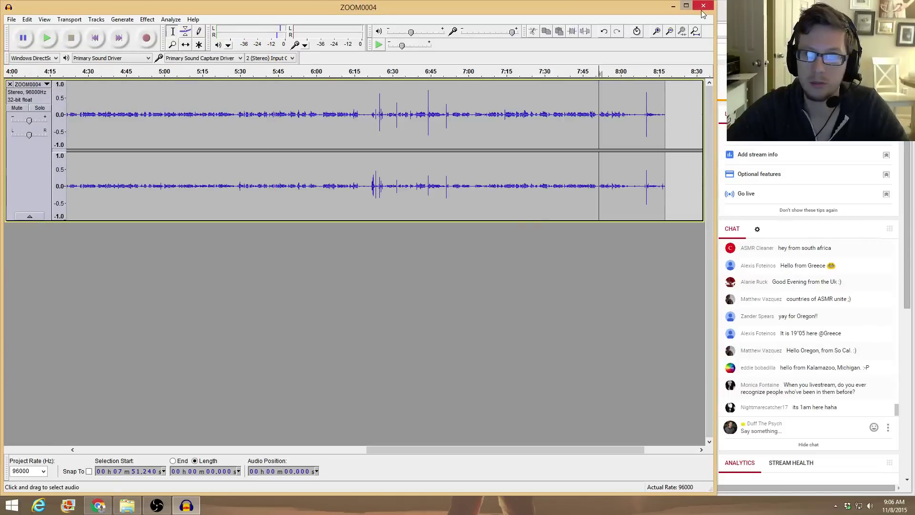
Close the ZOOM0004 project without saving its changes and exit Audacity
{"action": "key", "text": "ctrl+w"}
{"action": "left_click", "coordinate": [467, 286]}
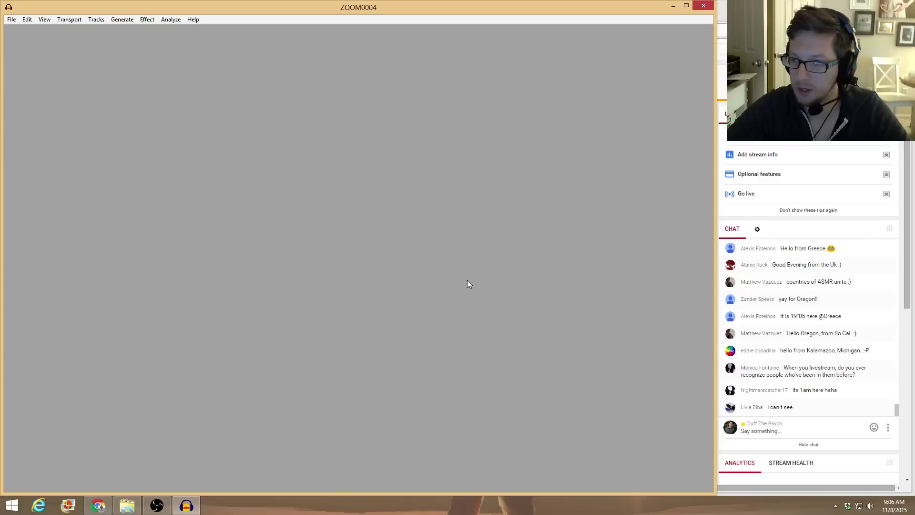
{"action": "key", "text": "ctrl+w"}
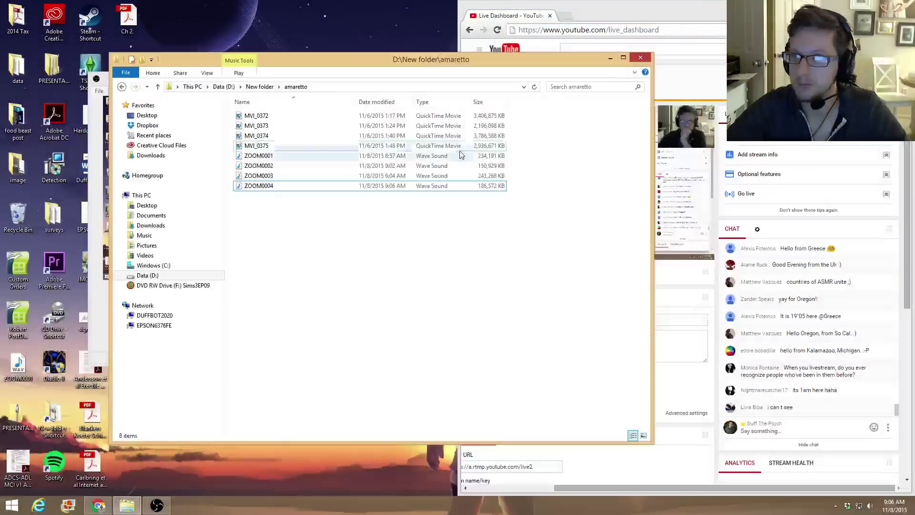
Launch Adobe Premiere Pro and shift the amaretto folder window aside on the desktop
{"action": "key", "text": "super"}
{"action": "scroll", "coordinate": [388, 216], "scroll_direction": "down", "scroll_amount": 10}
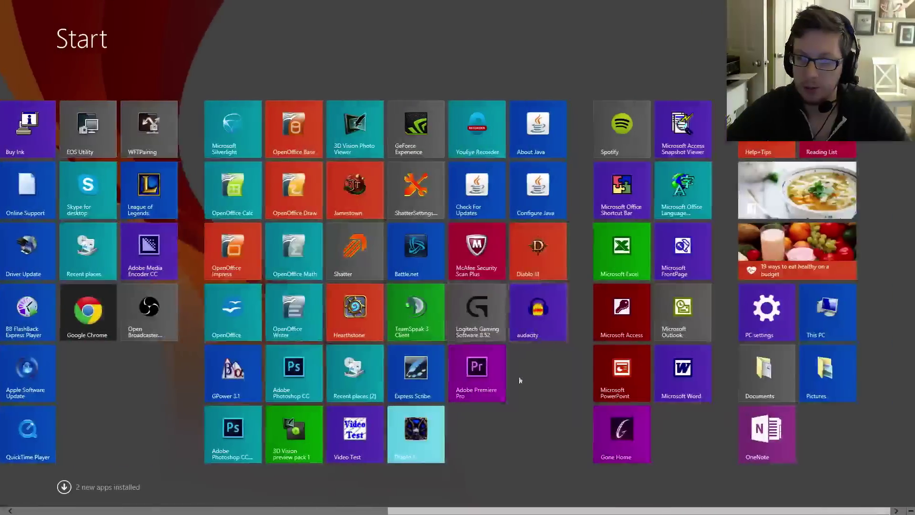
{"action": "key", "text": "super"}
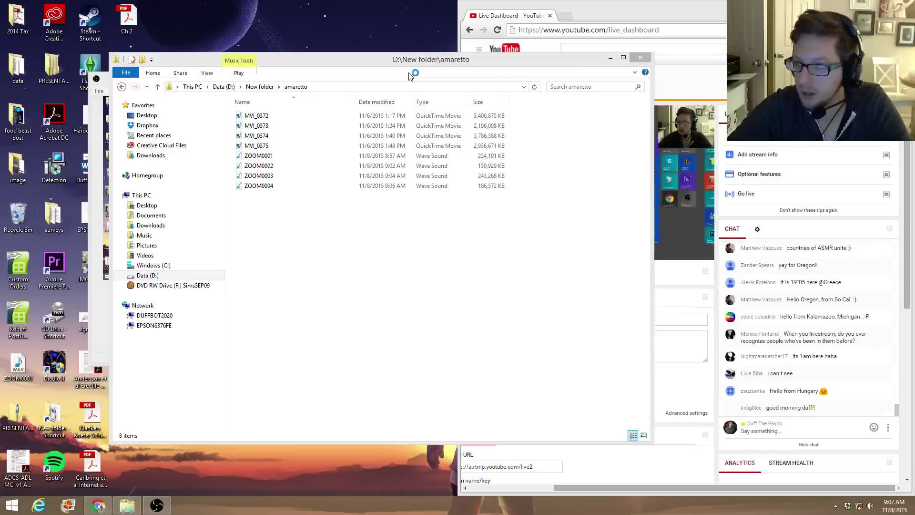
{"action": "left_click_drag", "start_coordinate": [431, 65], "coordinate": [357, 58]}
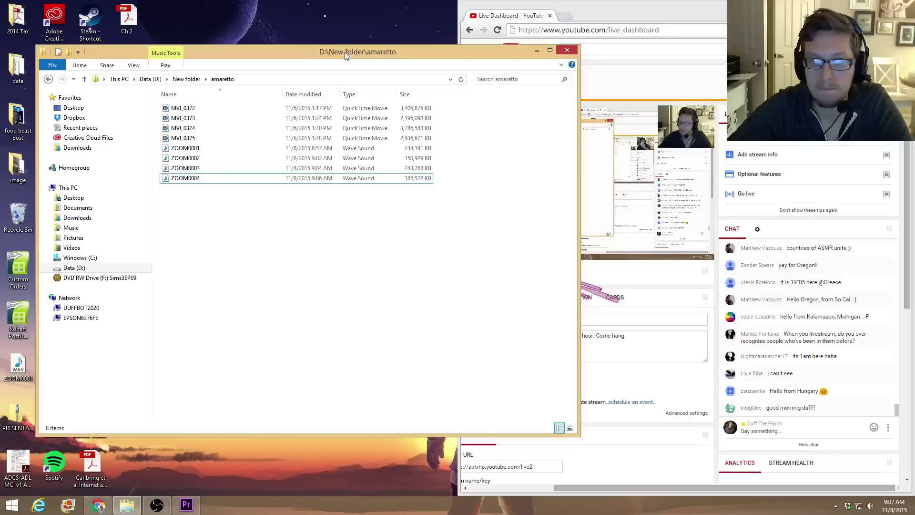
{"action": "mouse_move", "coordinate": [188, 509]}
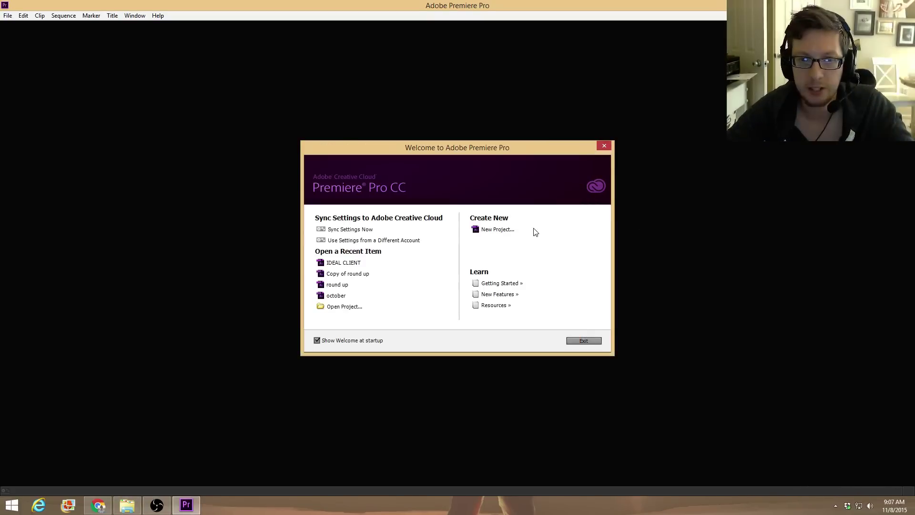
Start a new project and set its location to the amaretto folder inside D:\New folder
{"action": "left_click", "coordinate": [516, 229]}
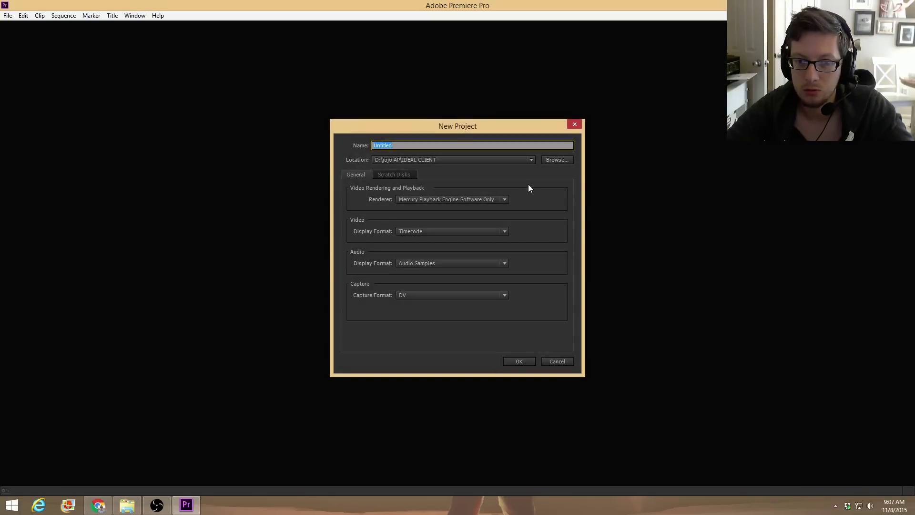
{"action": "left_click", "coordinate": [550, 161]}
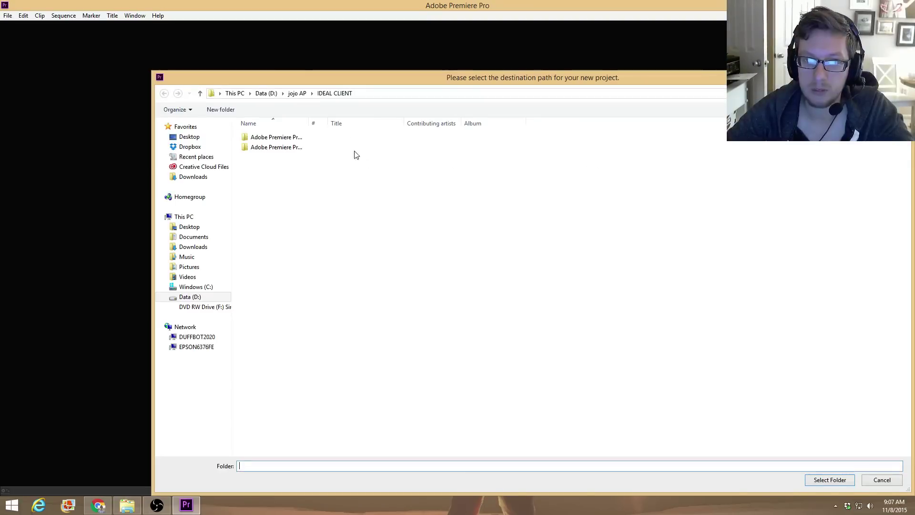
{"action": "left_click", "coordinate": [266, 91]}
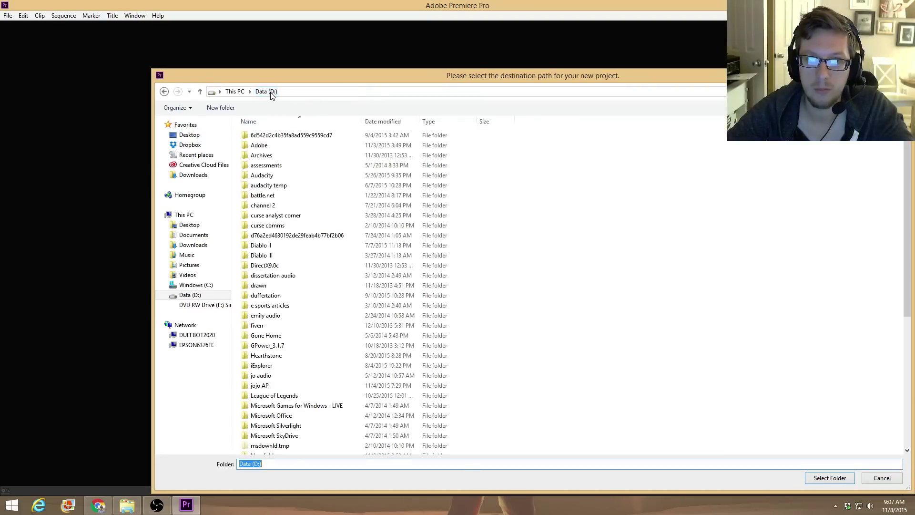
{"action": "left_click", "coordinate": [396, 336]}
{"action": "scroll", "coordinate": [395, 335], "scroll_direction": "down", "scroll_amount": 1}
{"action": "scroll", "coordinate": [396, 336], "scroll_direction": "down", "scroll_amount": 6}
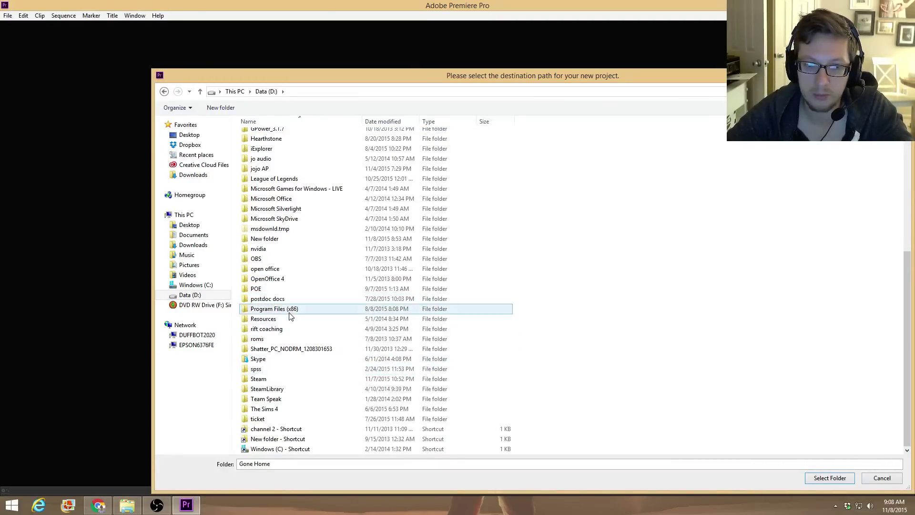
{"action": "scroll", "coordinate": [289, 315], "scroll_direction": "up", "scroll_amount": 1}
{"action": "scroll", "coordinate": [285, 255], "scroll_direction": "up", "scroll_amount": 3}
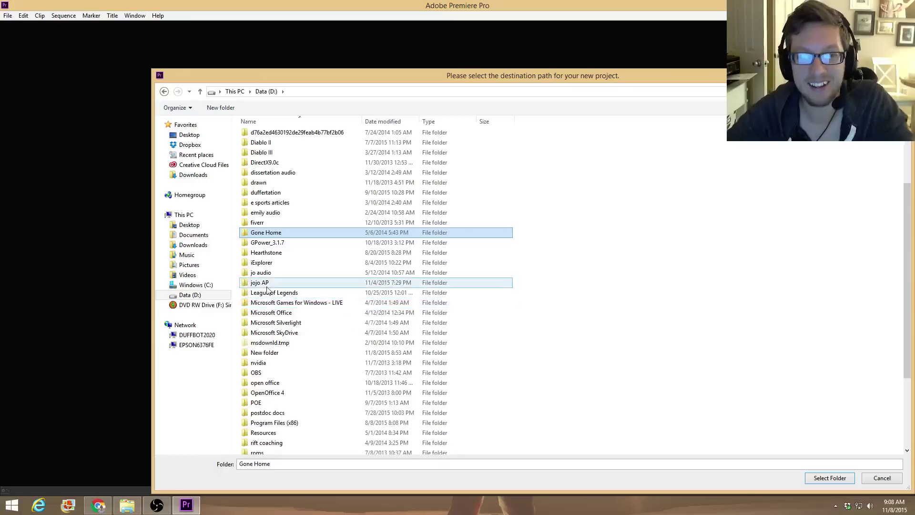
{"action": "scroll", "coordinate": [355, 333], "scroll_direction": "down", "scroll_amount": 2}
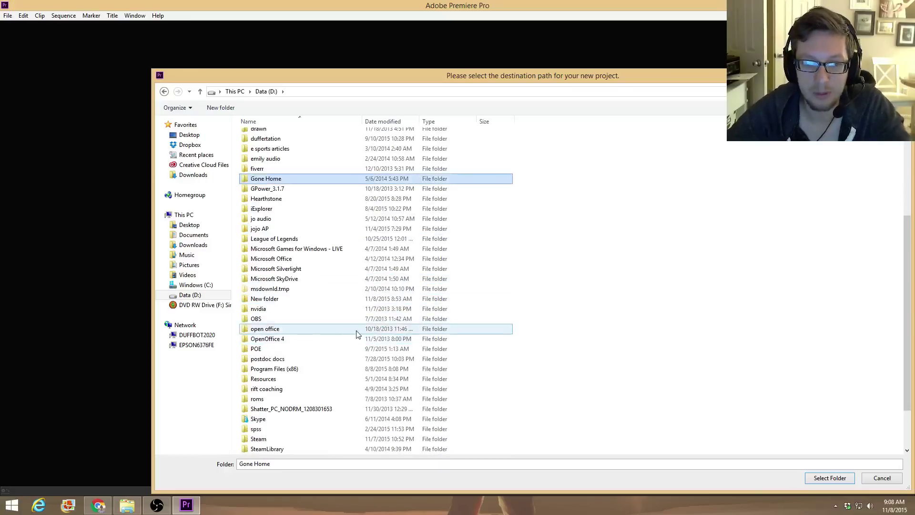
{"action": "double_click", "coordinate": [317, 301]}
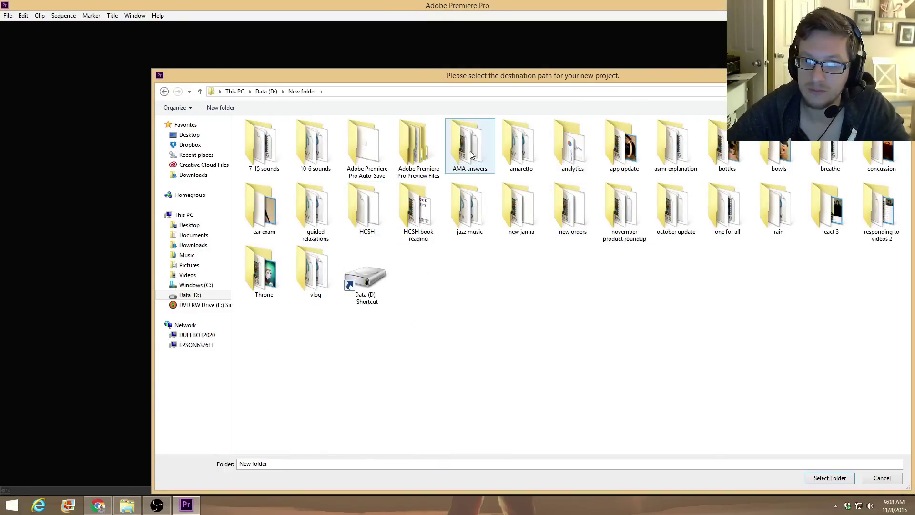
{"action": "double_click", "coordinate": [529, 150]}
{"action": "left_click", "coordinate": [809, 478]}
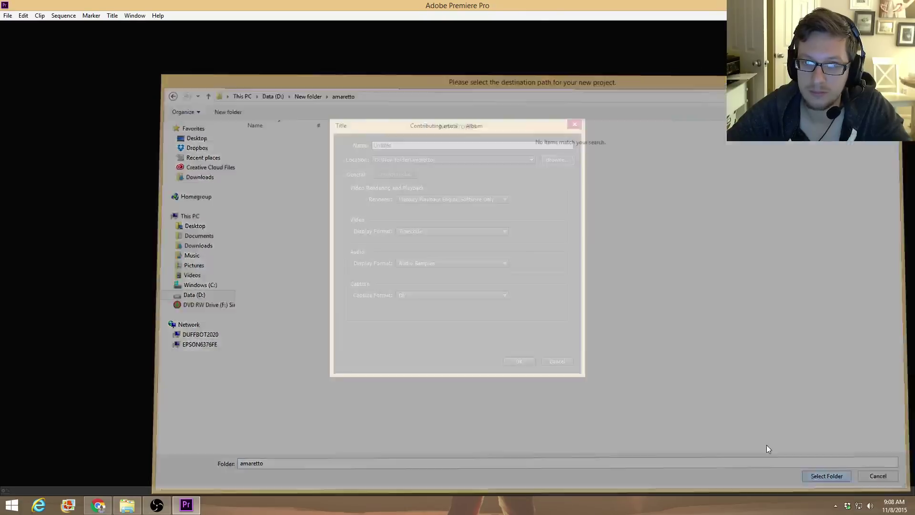
Create the project under the name amaretto and resize the program window so the live chat stays visible beside it
{"action": "type", "text": "amaretto"}
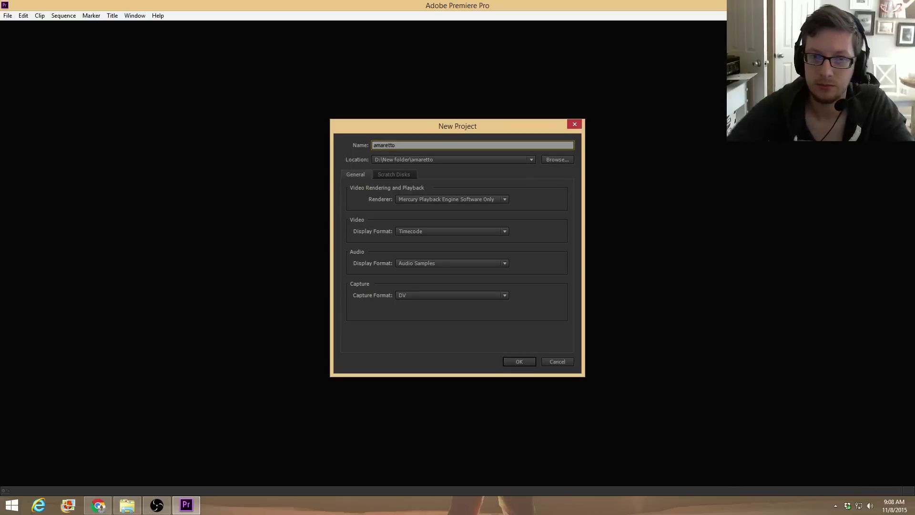
{"action": "key", "text": "Return"}
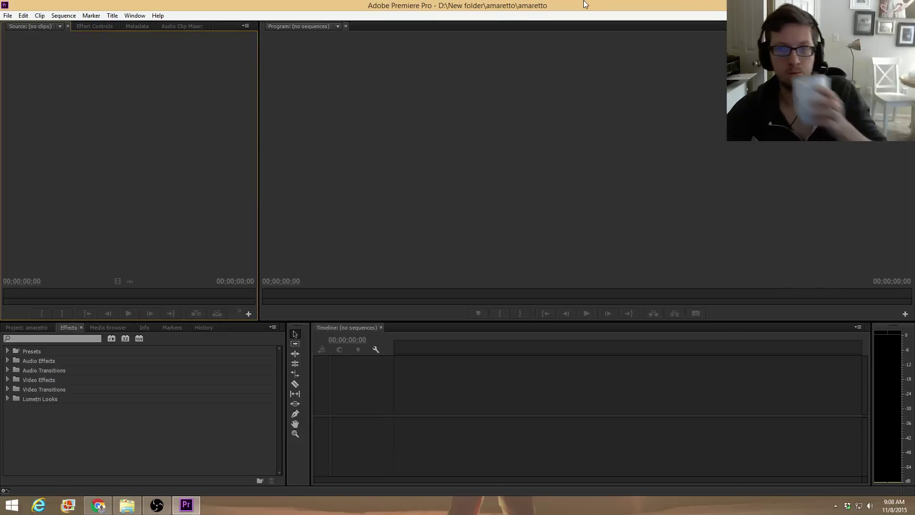
{"action": "double_click", "coordinate": [586, 5]}
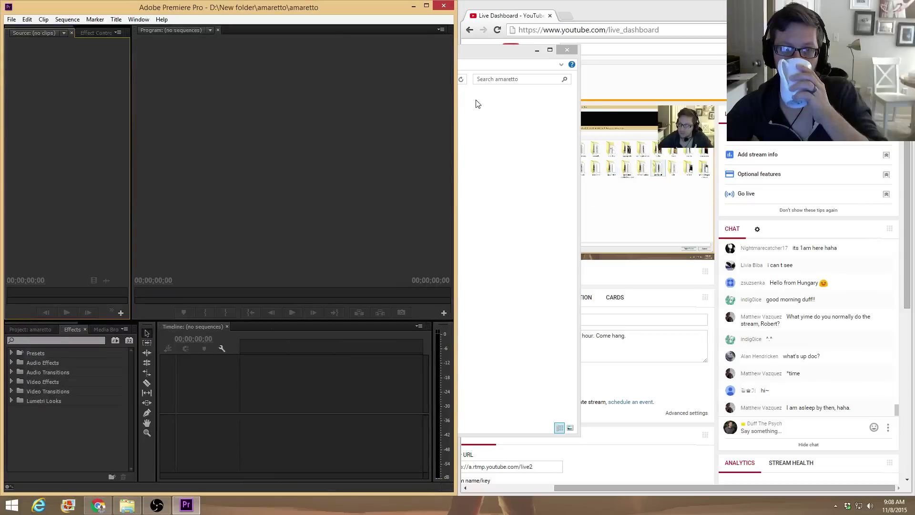
{"action": "left_click_drag", "start_coordinate": [455, 108], "coordinate": [718, 108]}
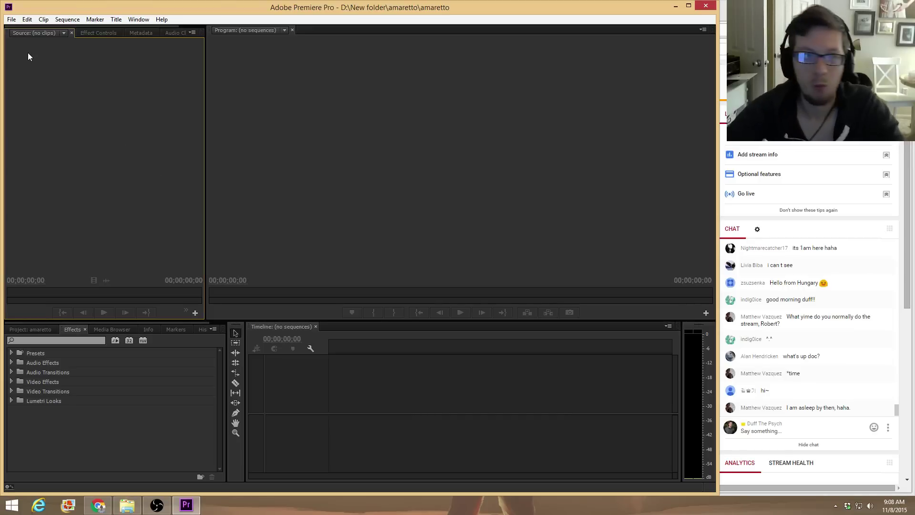
Create a new sequence named amaretto using the ARRI 1080p 23.976 preset
{"action": "left_click", "coordinate": [11, 20]}
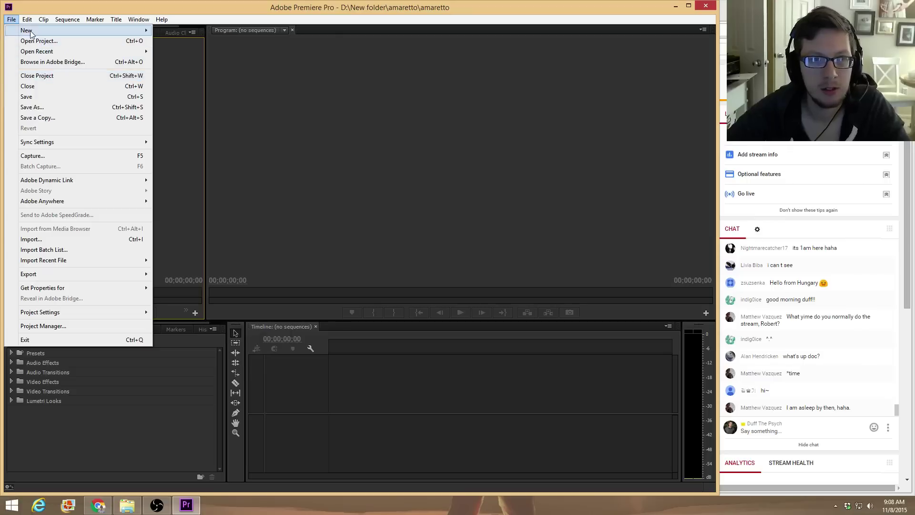
{"action": "mouse_move", "coordinate": [29, 34]}
{"action": "left_click", "coordinate": [179, 41]}
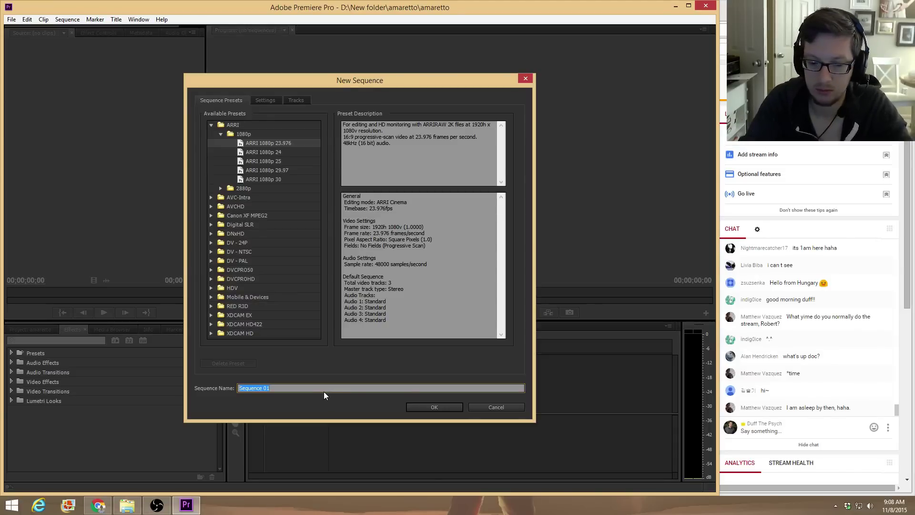
{"action": "type", "text": "ama"}
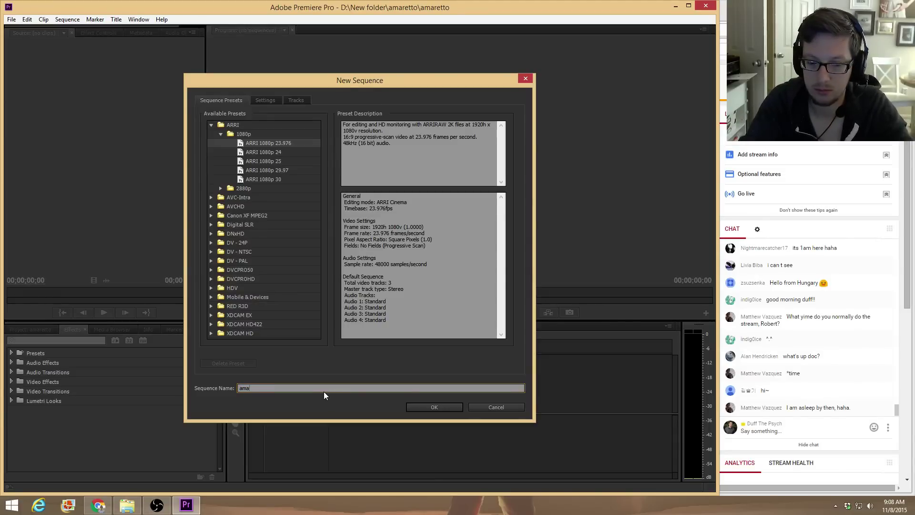
{"action": "type", "text": "retto"}
{"action": "key", "text": "Return"}
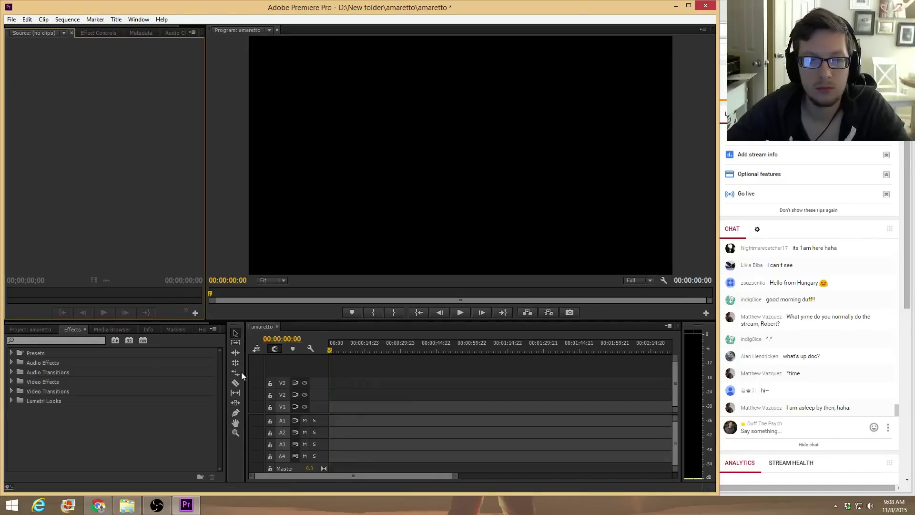
Import MVI_0372 through MVI_0375 and ZOOM0001 through ZOOM0004 from D:\New folder\amaretto into the project
{"action": "left_click", "coordinate": [30, 329]}
{"action": "left_click", "coordinate": [12, 19]}
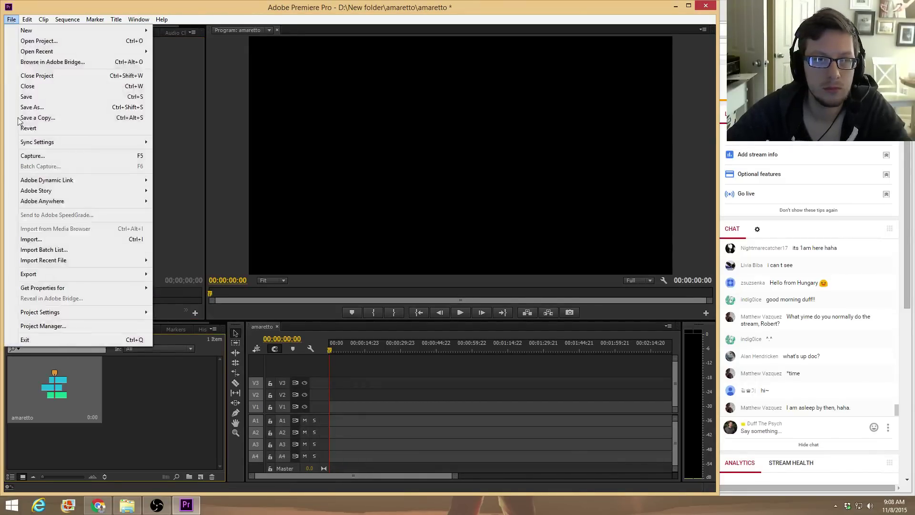
{"action": "left_click", "coordinate": [55, 244]}
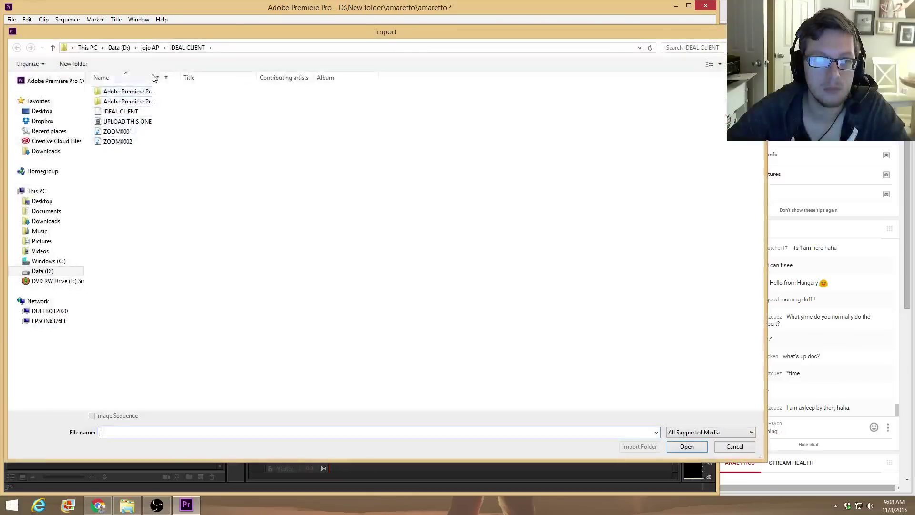
{"action": "left_click", "coordinate": [148, 47]}
{"action": "left_click", "coordinate": [117, 47]}
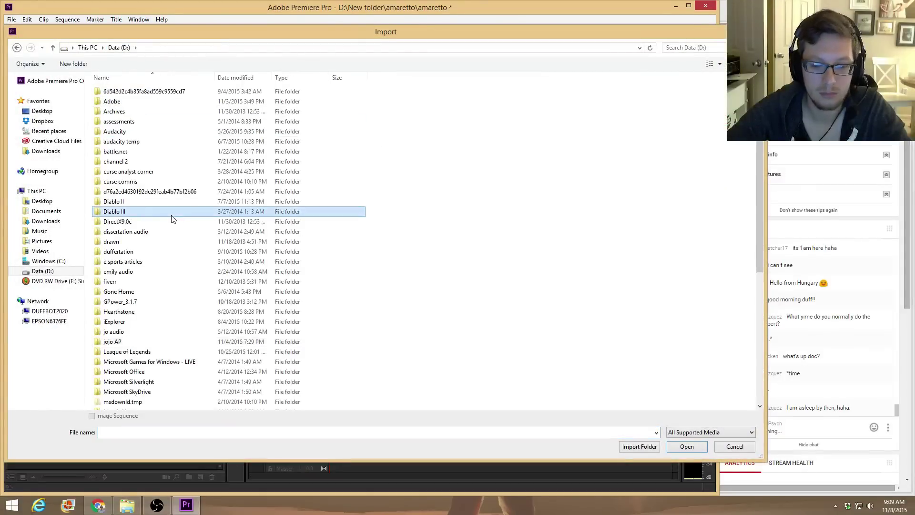
{"action": "double_click", "coordinate": [172, 217]}
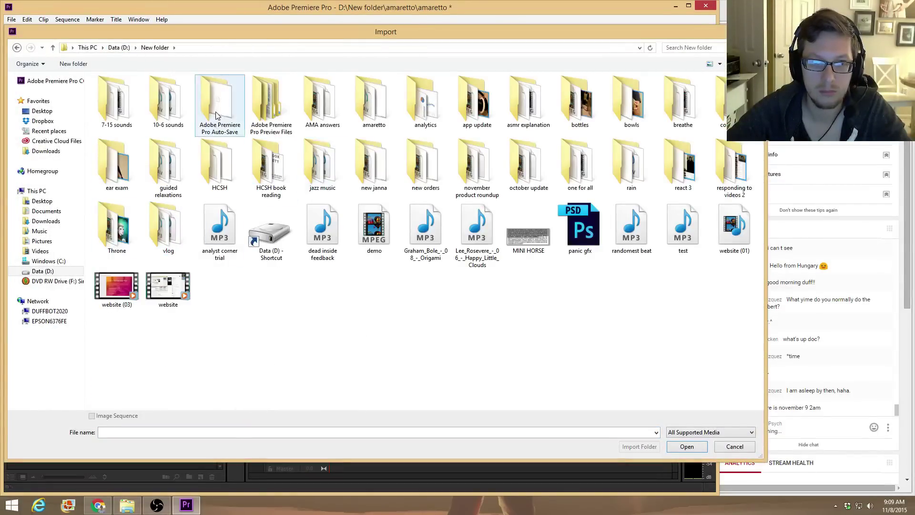
{"action": "left_click", "coordinate": [274, 103]}
{"action": "double_click", "coordinate": [374, 102]}
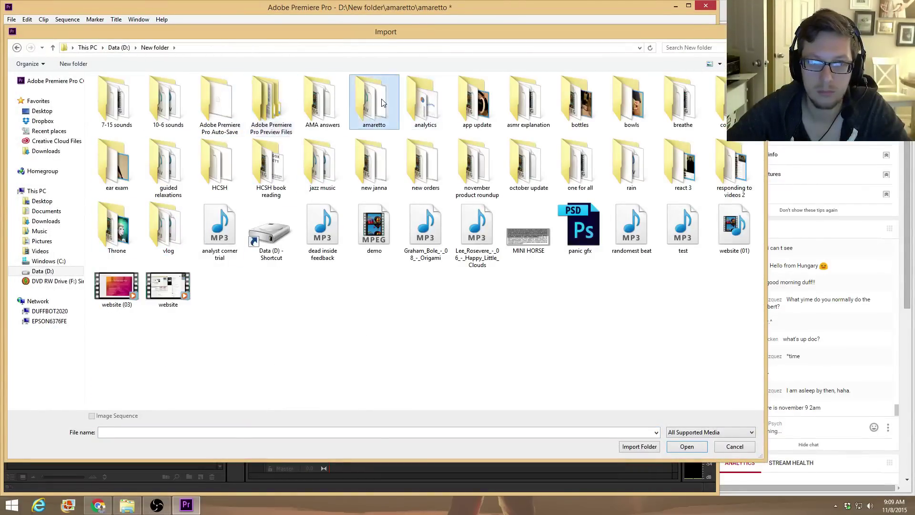
{"action": "left_click", "coordinate": [157, 116]}
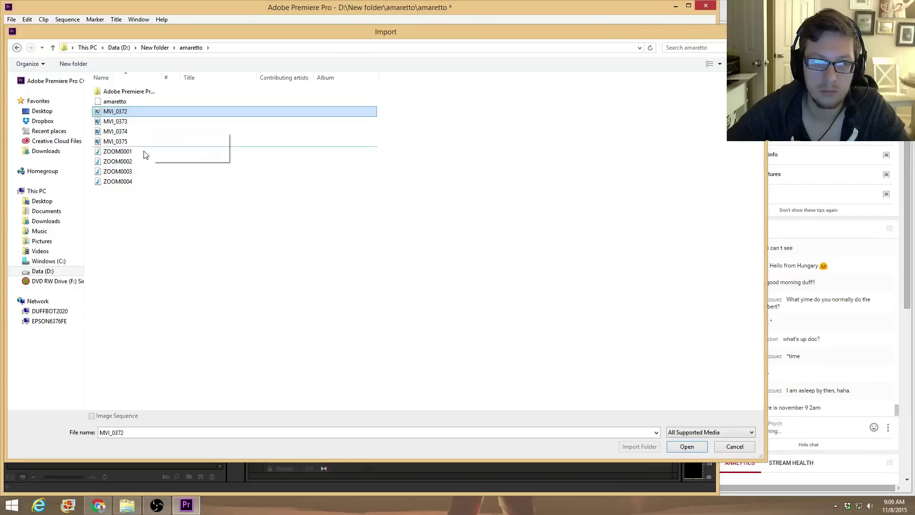
{"action": "left_click", "coordinate": [141, 181], "text": "shift"}
{"action": "key", "text": "Return"}
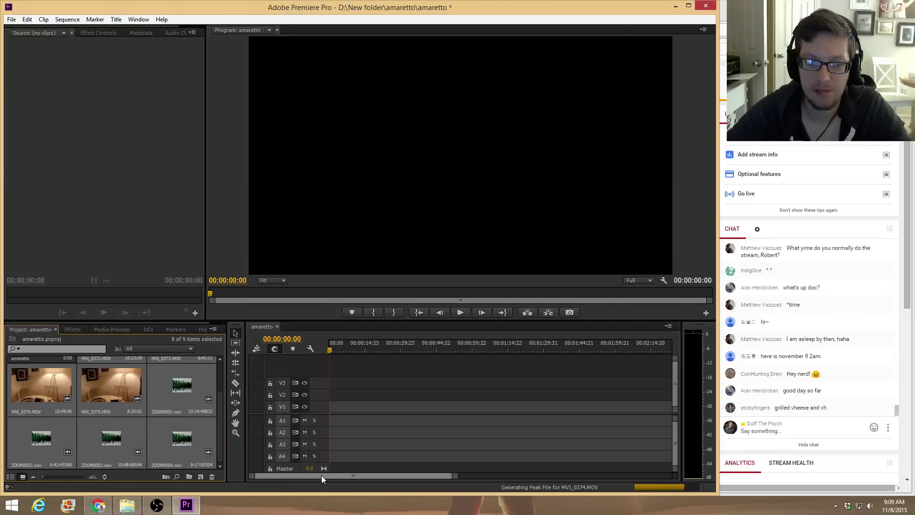
Place the MVI_0372 clip at the start of the amaretto sequence on V1 and A1
{"action": "left_click_drag", "start_coordinate": [220, 439], "coordinate": [220, 391]}
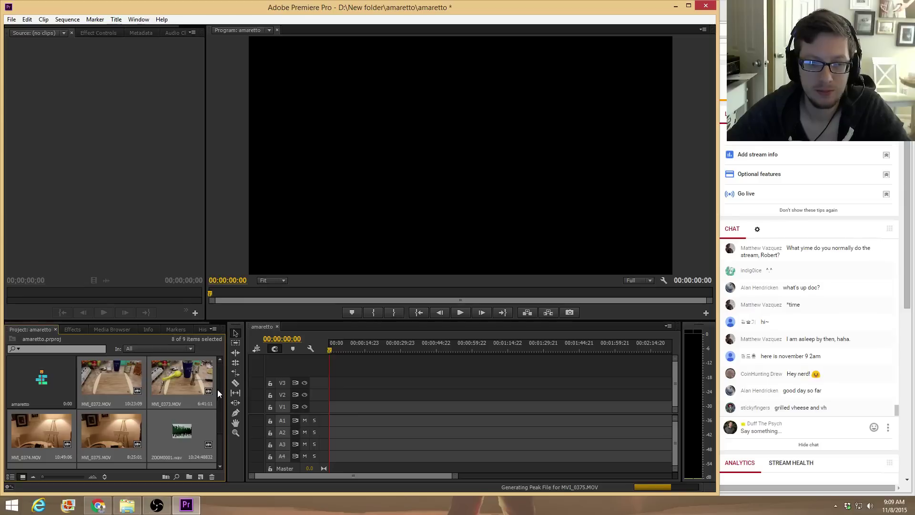
{"action": "scroll", "coordinate": [218, 392], "scroll_direction": "down", "scroll_amount": 1}
{"action": "scroll", "coordinate": [218, 392], "scroll_direction": "up", "scroll_amount": 1}
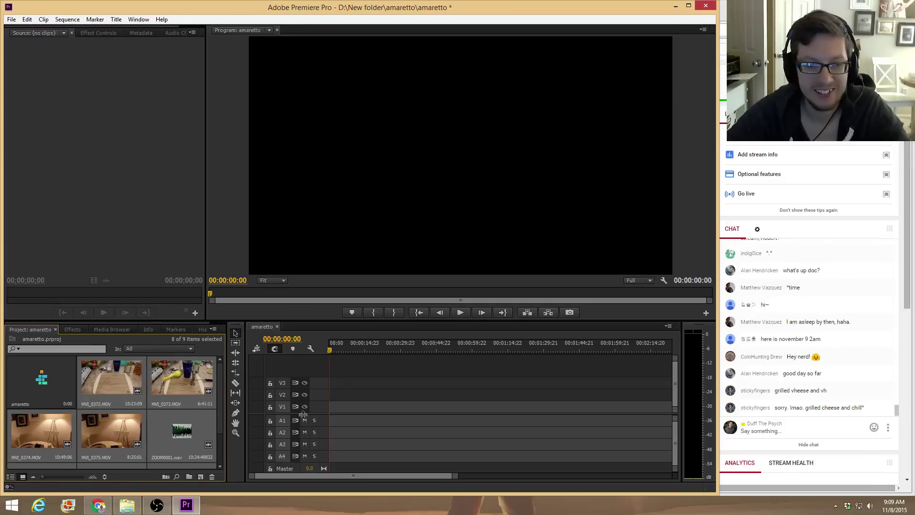
{"action": "left_click", "coordinate": [122, 384]}
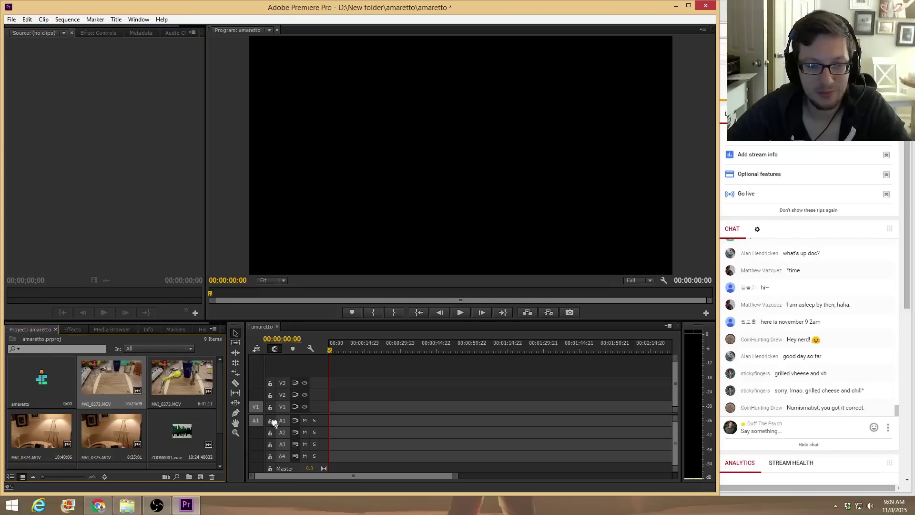
{"action": "left_click_drag", "start_coordinate": [274, 423], "coordinate": [325, 421]}
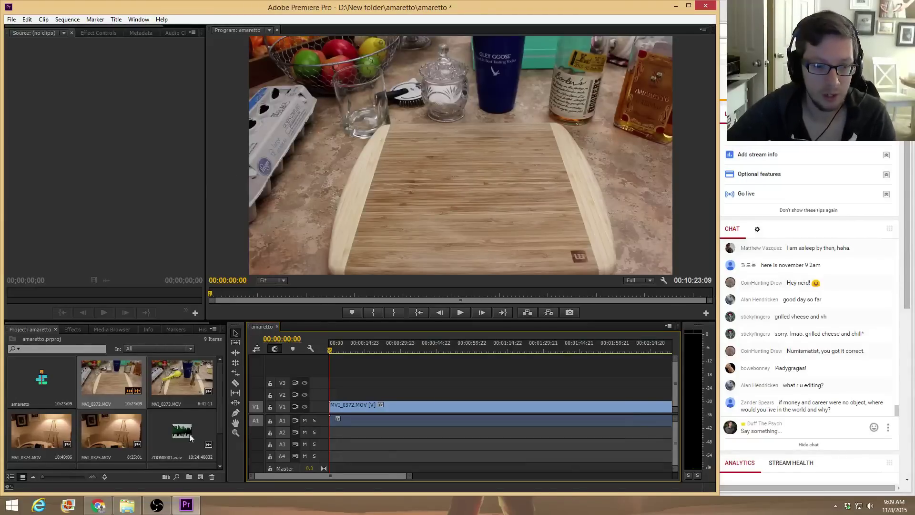
Add ZOOM0001.wav at the start of A2 and expand A1 and A2 to show their waveforms
{"action": "left_click_drag", "start_coordinate": [180, 431], "coordinate": [326, 433]}
{"action": "double_click", "coordinate": [322, 433]}
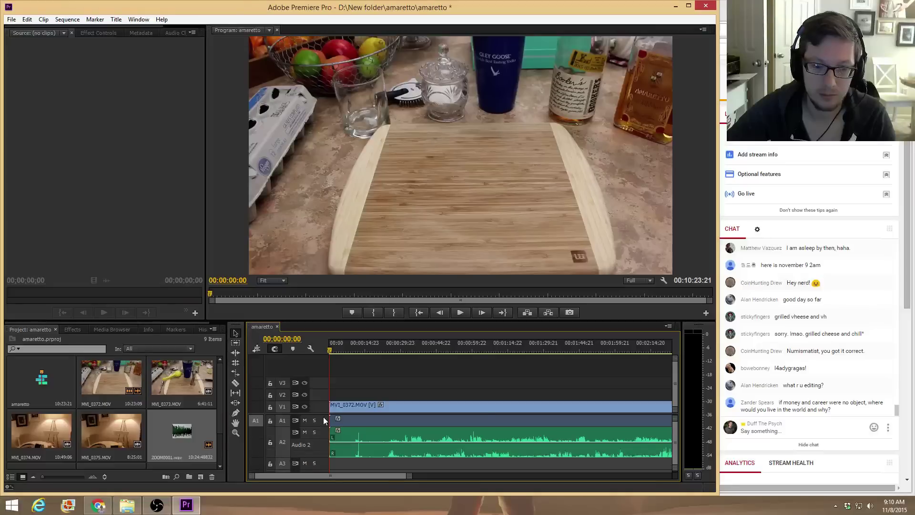
{"action": "double_click", "coordinate": [323, 417]}
Shift MVI_0372 on the timeline to align its audio spike near 12 seconds with the ZOOM0001 spike, and play that moment to check the sync
{"action": "left_click", "coordinate": [360, 347]}
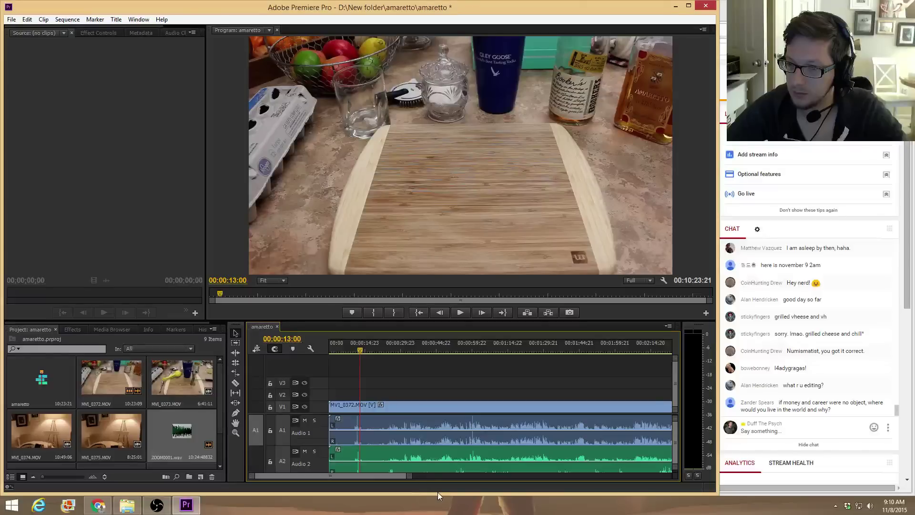
{"action": "left_click_drag", "start_coordinate": [412, 478], "coordinate": [335, 478]}
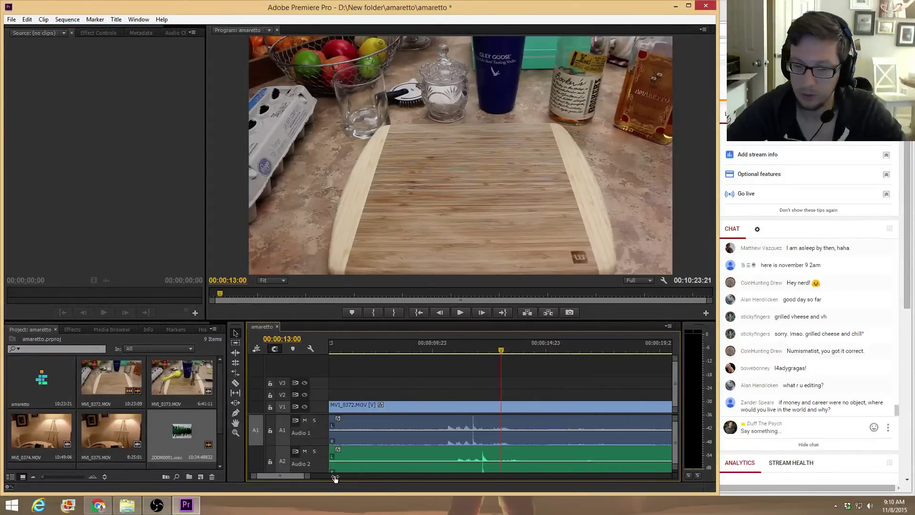
{"action": "key", "text": "Left"}
{"action": "key", "text": "Left"}
{"action": "key", "text": "Left"}
{"action": "key", "text": "Left"}
{"action": "key", "text": "Left"}
{"action": "key", "text": "Left"}
{"action": "key", "text": "Left"}
{"action": "key", "text": "Left"}
{"action": "key", "text": "Left"}
{"action": "key", "text": "Left"}
{"action": "key", "text": "Left"}
{"action": "key", "text": "Left"}
{"action": "key", "text": "Left"}
{"action": "key", "text": "Left"}
{"action": "key", "text": "Left"}
{"action": "key", "text": "Left"}
{"action": "key", "text": "Left"}
{"action": "key", "text": "Left"}
{"action": "key", "text": "Left"}
{"action": "key", "text": "Left"}
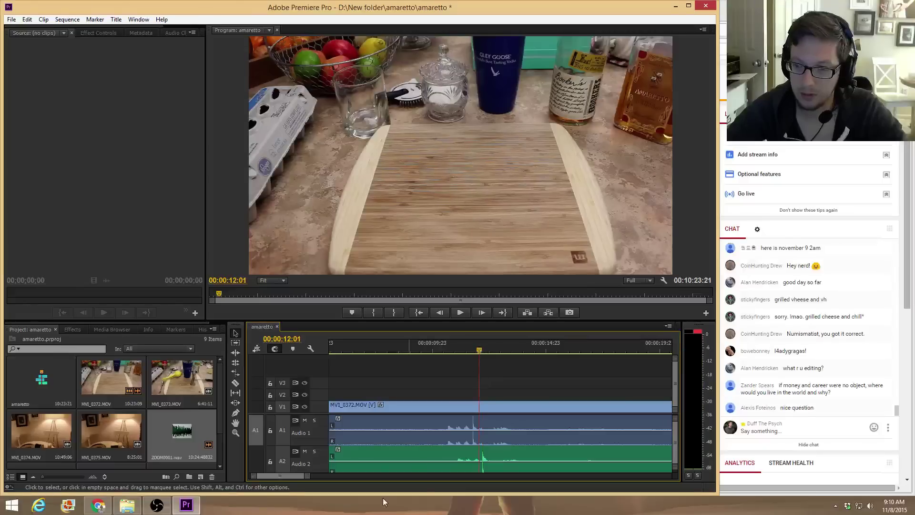
{"action": "left_click_drag", "start_coordinate": [306, 478], "coordinate": [267, 478]}
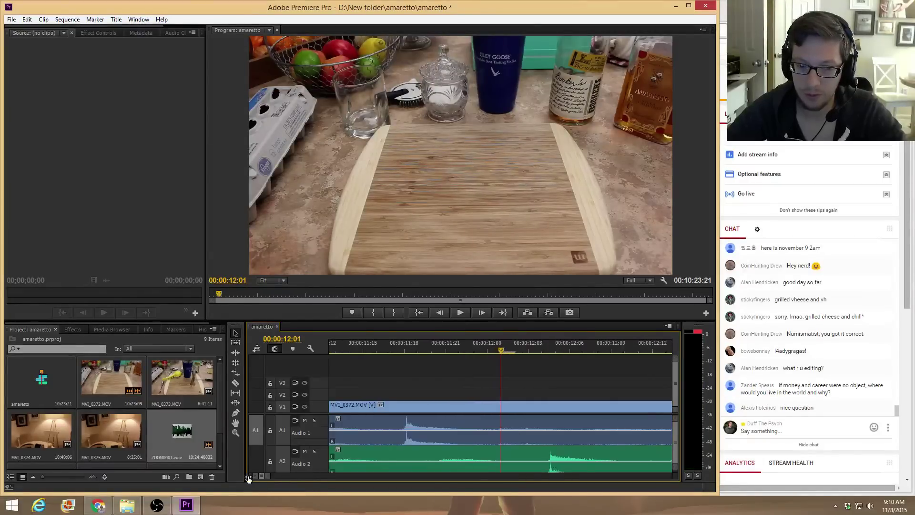
{"action": "left_click", "coordinate": [407, 419]}
{"action": "left_click_drag", "start_coordinate": [407, 419], "coordinate": [555, 424]}
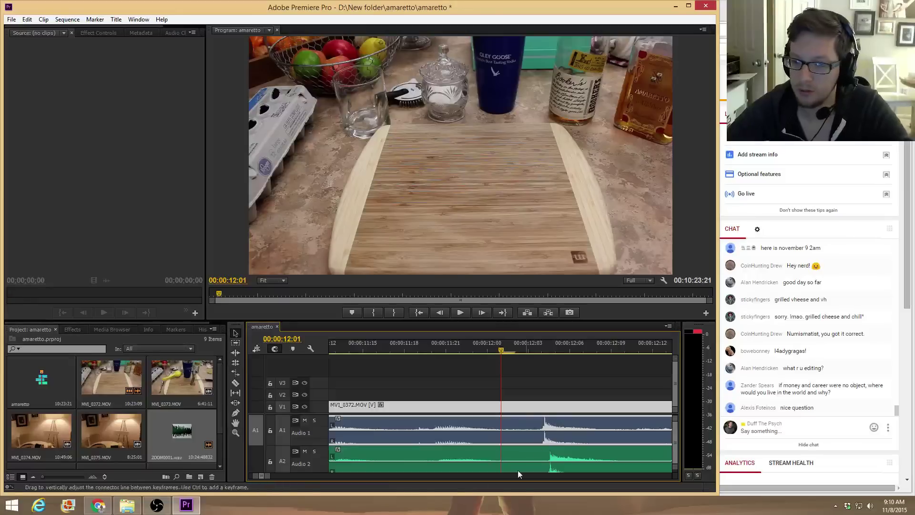
{"action": "left_click_drag", "start_coordinate": [269, 477], "coordinate": [279, 477]}
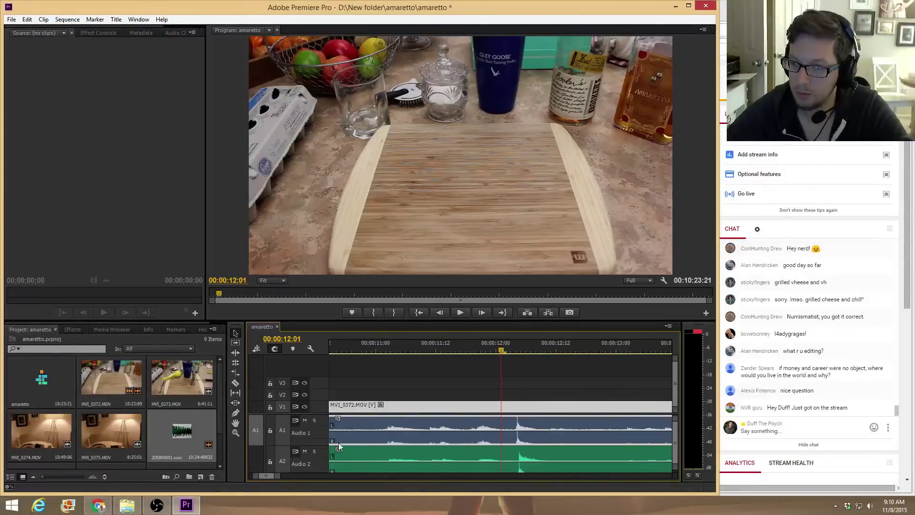
{"action": "key", "text": "space"}
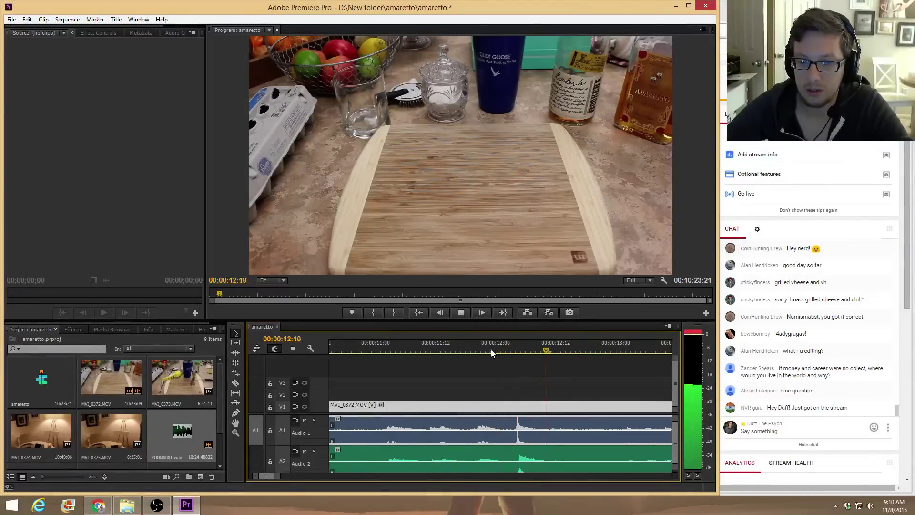
{"action": "key", "text": "space"}
Unlink MVI_0372's video from its camera audio and delete that audio from A1
{"action": "right_click", "coordinate": [501, 421]}
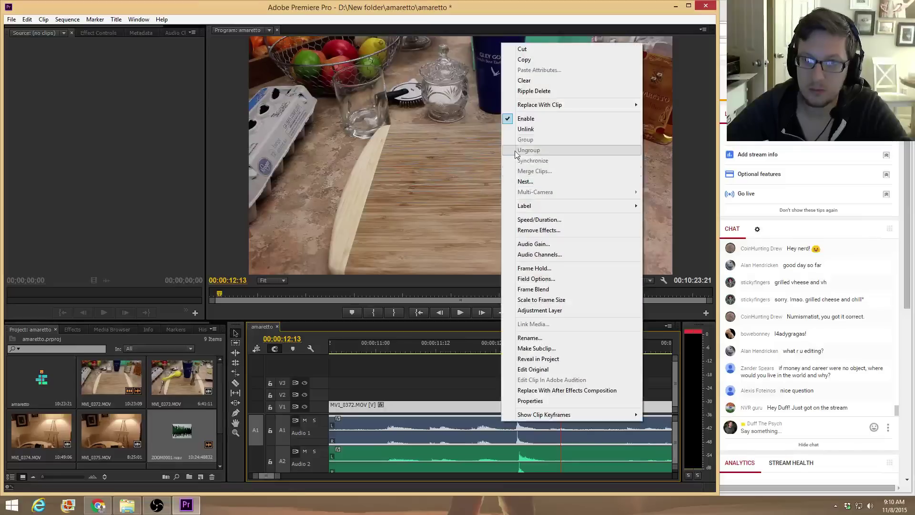
{"action": "left_click", "coordinate": [520, 129]}
{"action": "left_click", "coordinate": [521, 433]}
{"action": "key", "text": "Delete"}
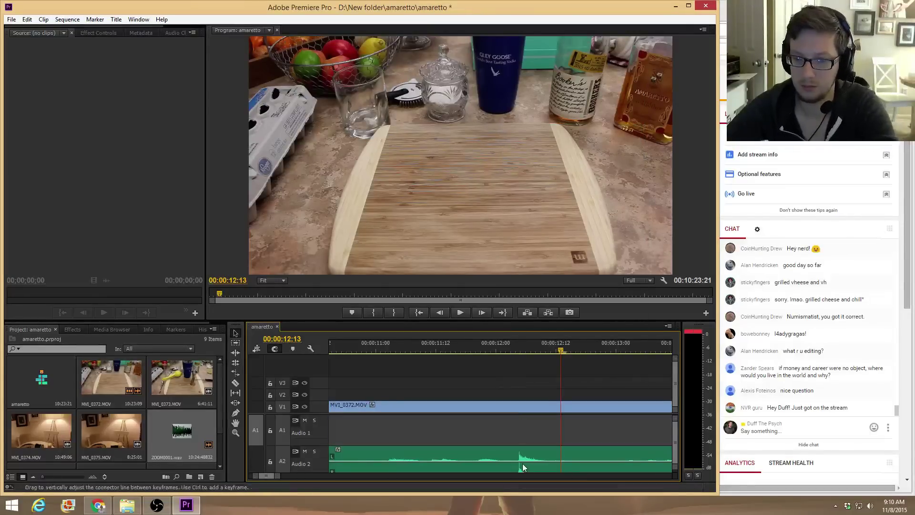
Move the ZOOM0001 audio up to A1 and link it with the MVI_0372 video
{"action": "left_click_drag", "start_coordinate": [523, 463], "coordinate": [523, 431]}
{"action": "left_click", "coordinate": [522, 408], "text": "shift"}
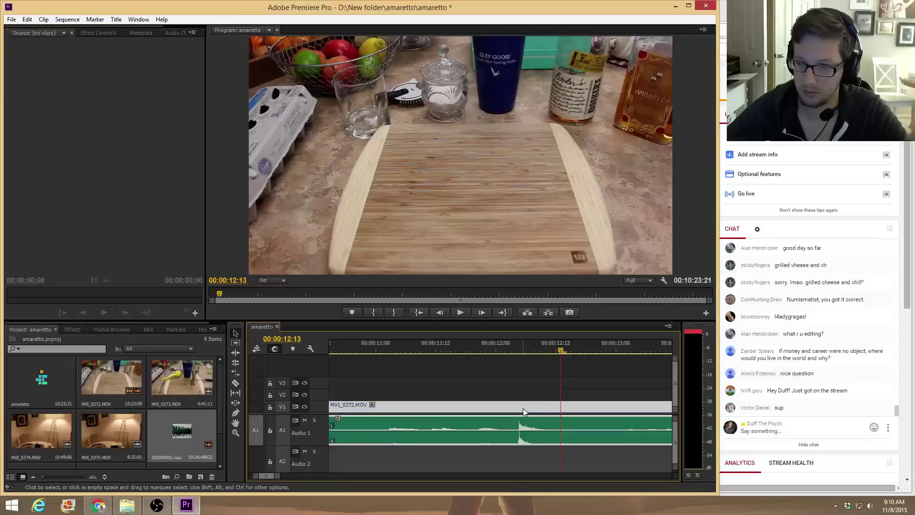
{"action": "right_click", "coordinate": [522, 408]}
{"action": "left_click", "coordinate": [555, 130]}
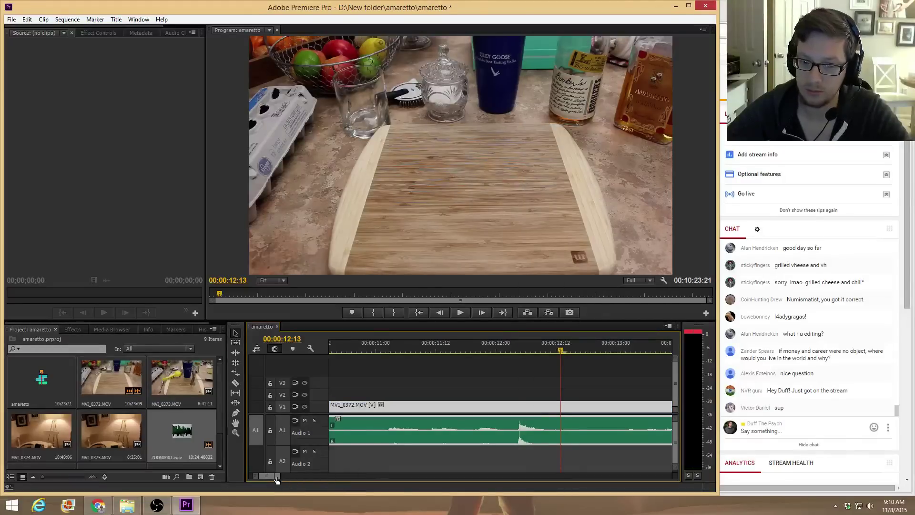
Find the start of the usable footage, split the linked clip at 00:00:23:13, delete the opening section and close the gap
{"action": "left_click_drag", "start_coordinate": [281, 475], "coordinate": [355, 482]}
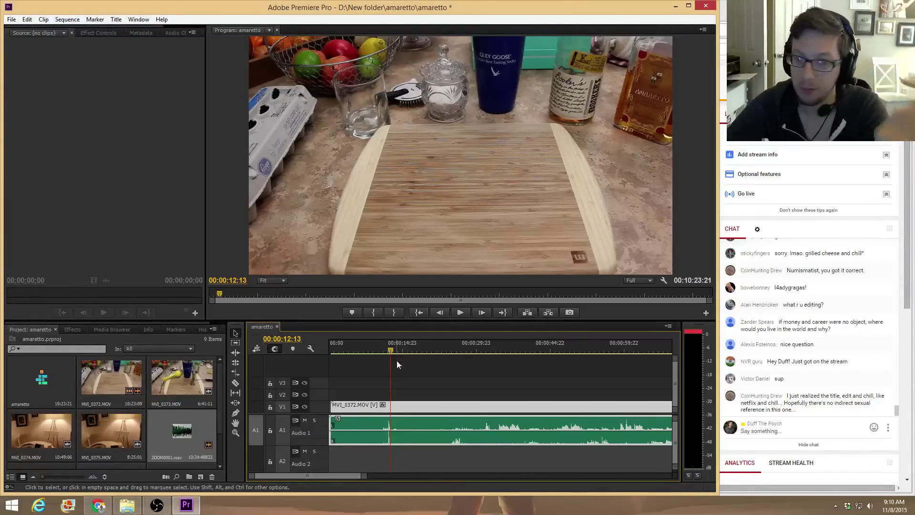
{"action": "left_click_drag", "start_coordinate": [390, 348], "coordinate": [446, 349]}
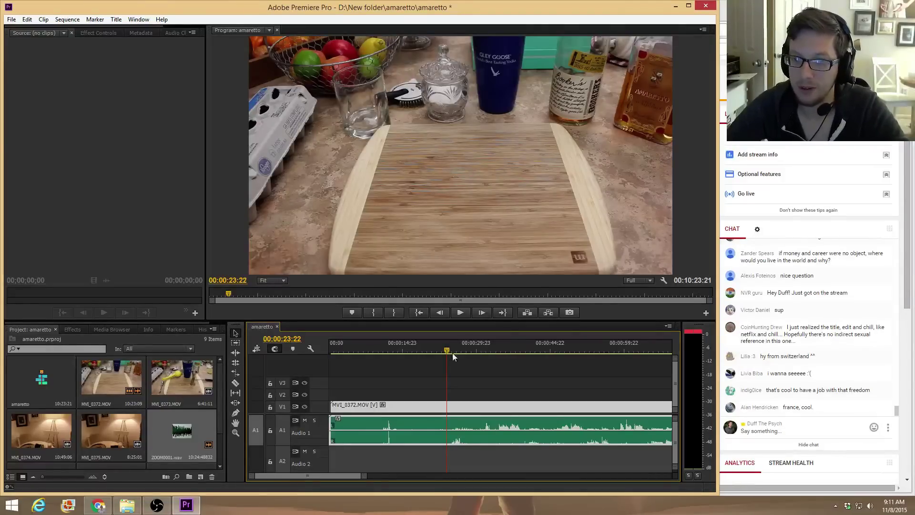
{"action": "mouse_move", "coordinate": [453, 355]}
{"action": "left_mouse_down"}
{"action": "mouse_move", "coordinate": [448, 350]}
{"action": "mouse_move", "coordinate": [488, 352]}
{"action": "mouse_move", "coordinate": [440, 351]}
{"action": "left_mouse_up"}
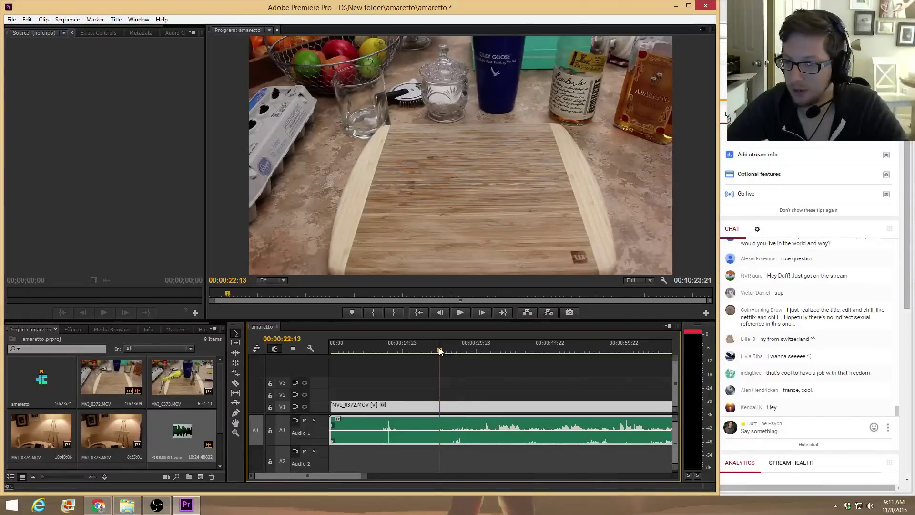
{"action": "key", "text": "space"}
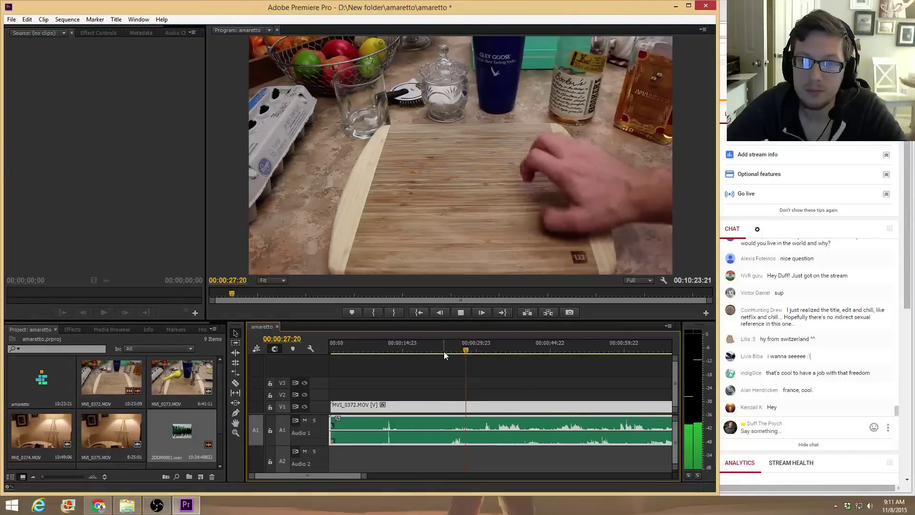
{"action": "key", "text": "space"}
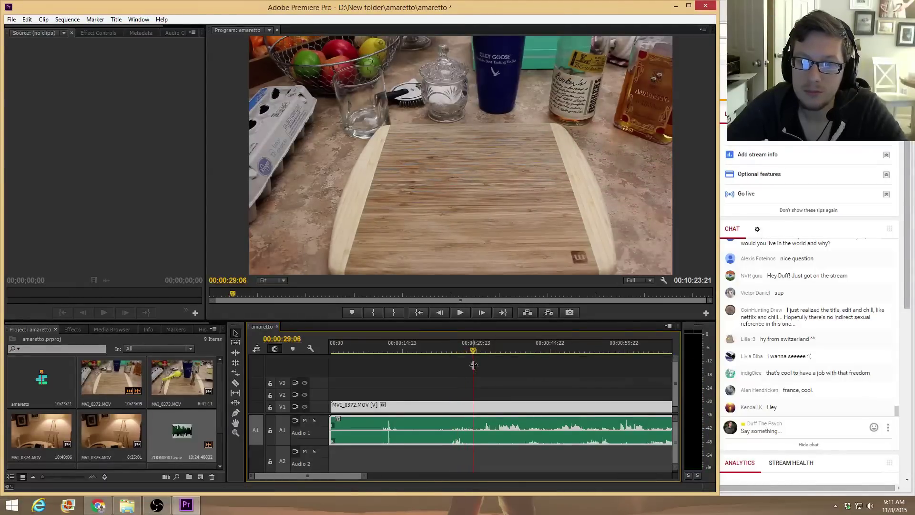
{"action": "left_click_drag", "start_coordinate": [475, 353], "coordinate": [445, 350]}
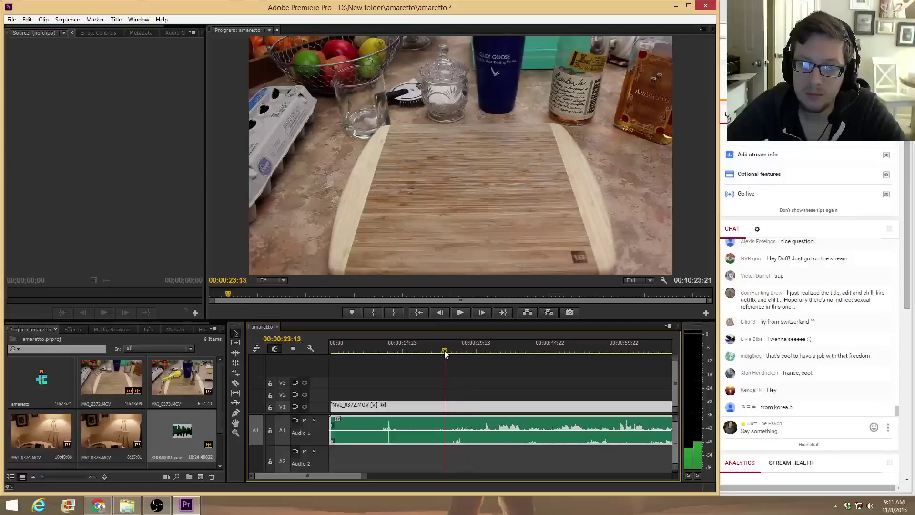
{"action": "key", "text": "ctrl+k"}
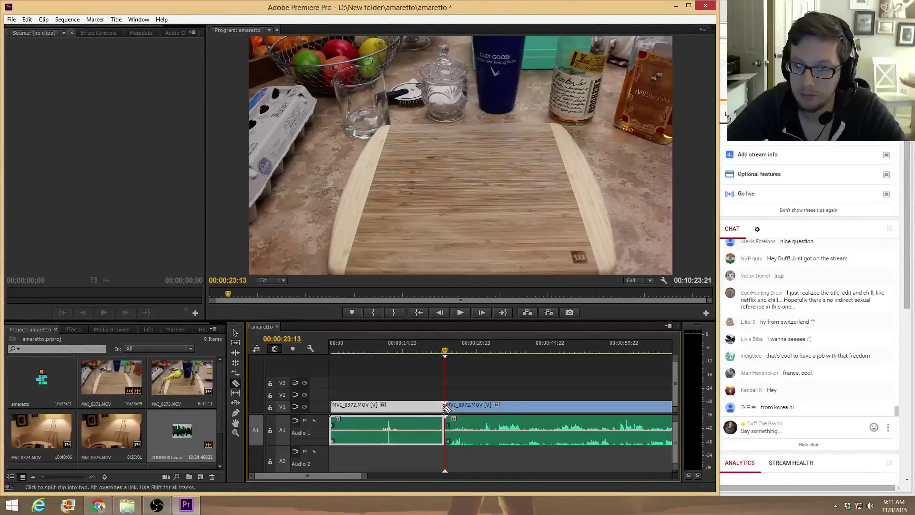
{"action": "left_click", "coordinate": [419, 405]}
{"action": "key", "text": "Delete"}
{"action": "right_click", "coordinate": [419, 405]}
{"action": "left_click", "coordinate": [433, 412]}
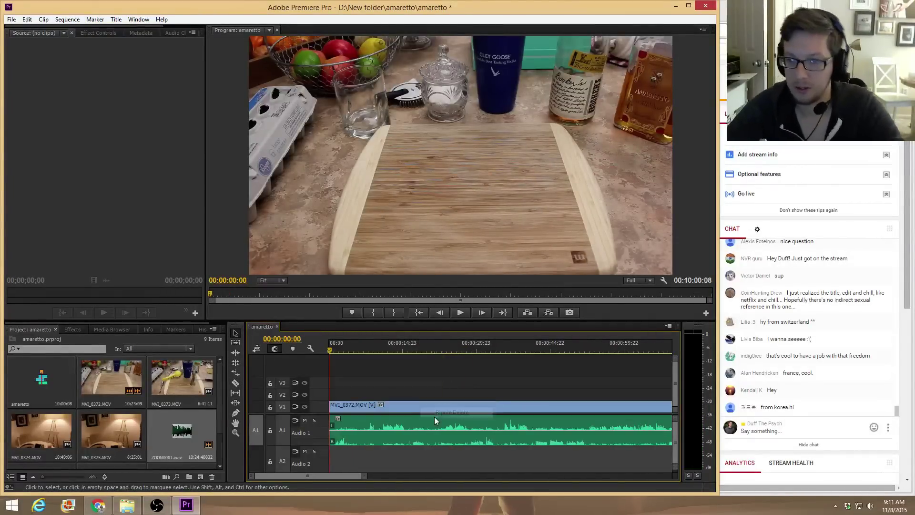
Add a Constant Gain crossfade to the start of the linked audio on A1
{"action": "left_click", "coordinate": [73, 330]}
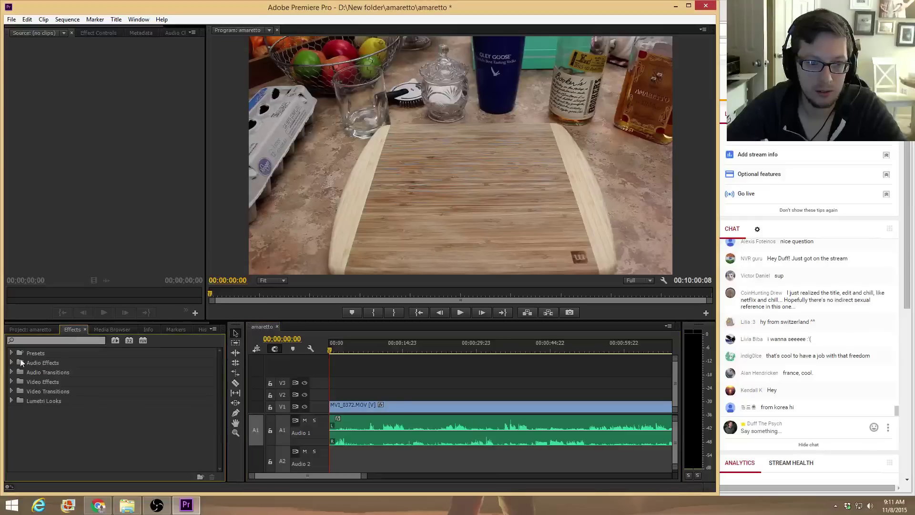
{"action": "left_click", "coordinate": [11, 372]}
{"action": "left_click", "coordinate": [16, 381]}
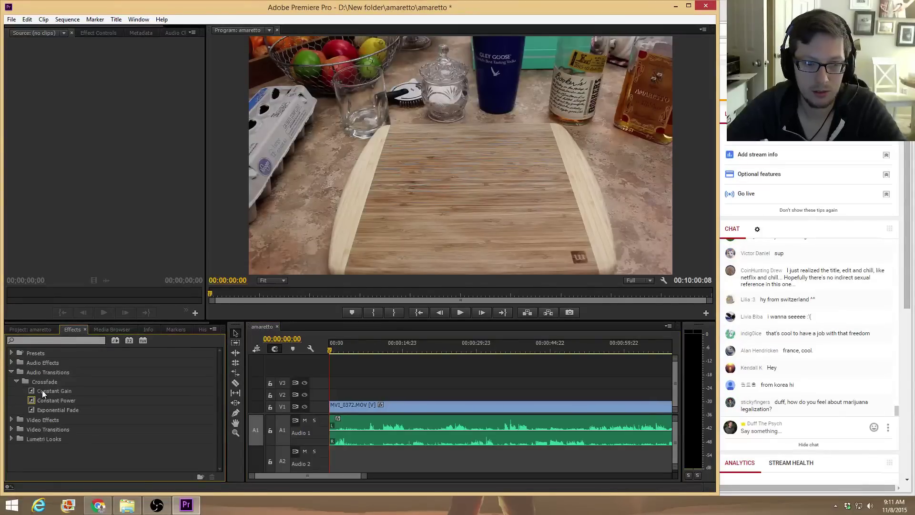
{"action": "left_click_drag", "start_coordinate": [42, 390], "coordinate": [332, 426]}
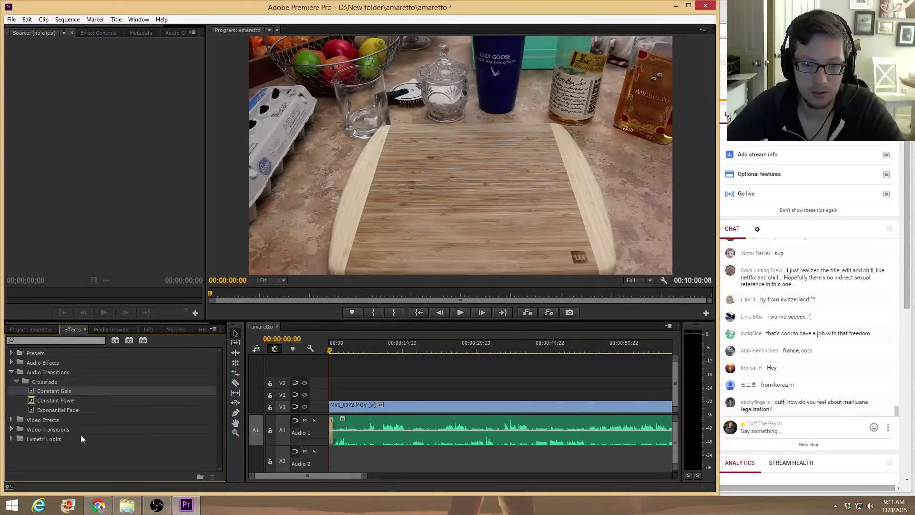
Add a Dip to Black transition to the start of the MVI_0372 video and play the opening to check the fade
{"action": "left_click", "coordinate": [11, 429]}
{"action": "left_click", "coordinate": [16, 448]}
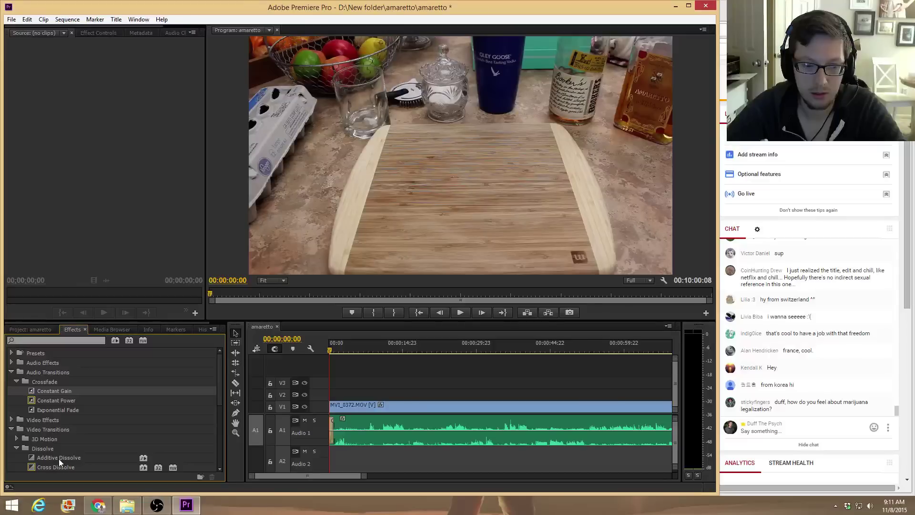
{"action": "scroll", "coordinate": [62, 458], "scroll_direction": "down", "scroll_amount": 1}
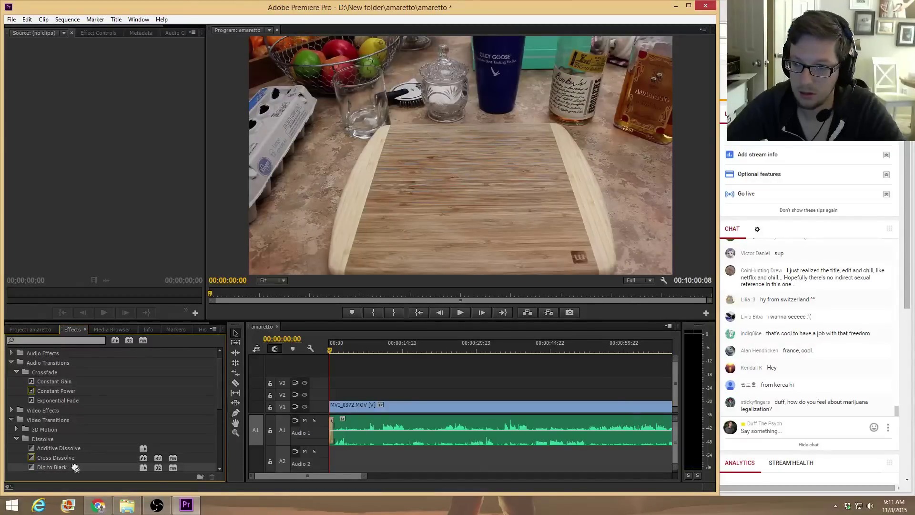
{"action": "left_click_drag", "start_coordinate": [75, 467], "coordinate": [332, 408]}
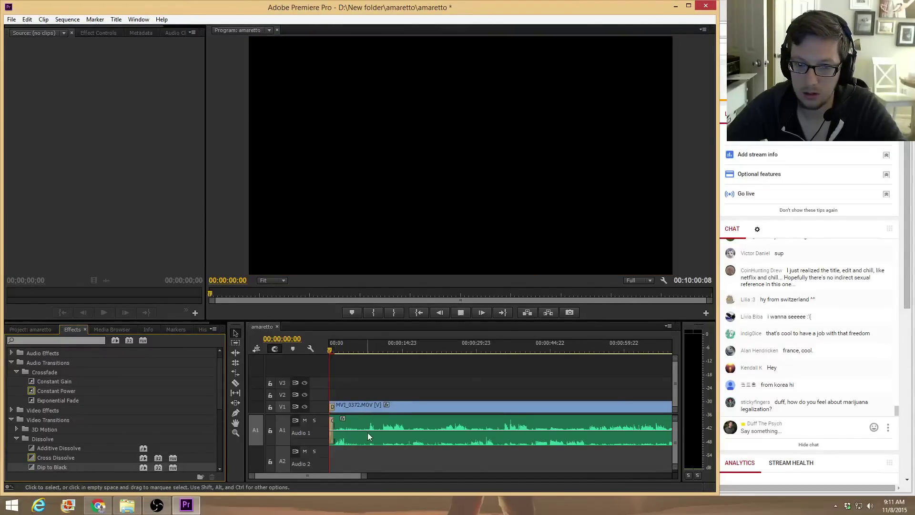
{"action": "key", "text": "space"}
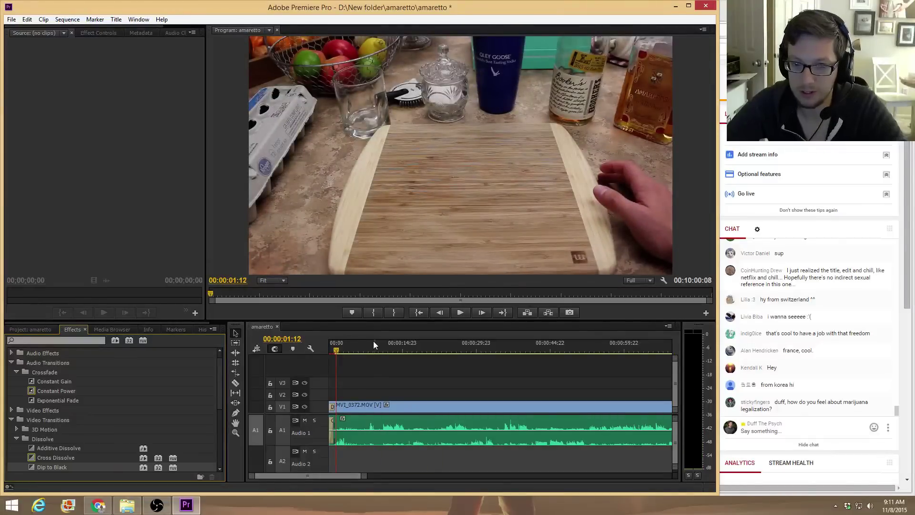
Scan the first two and a quarter minutes of the MVI_0372 footage for sections to cut
{"action": "left_click_drag", "start_coordinate": [373, 350], "coordinate": [362, 351]}
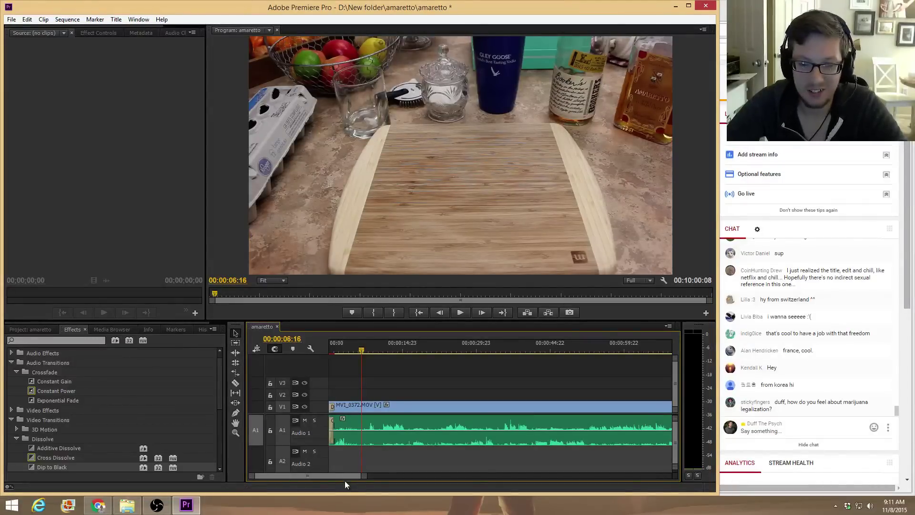
{"action": "left_click_drag", "start_coordinate": [337, 473], "coordinate": [340, 473]}
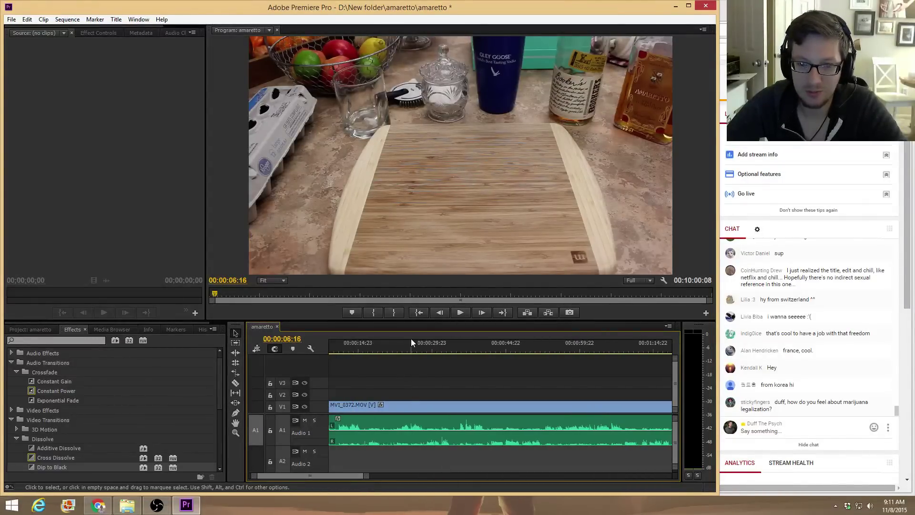
{"action": "left_click_drag", "start_coordinate": [416, 339], "coordinate": [617, 343]}
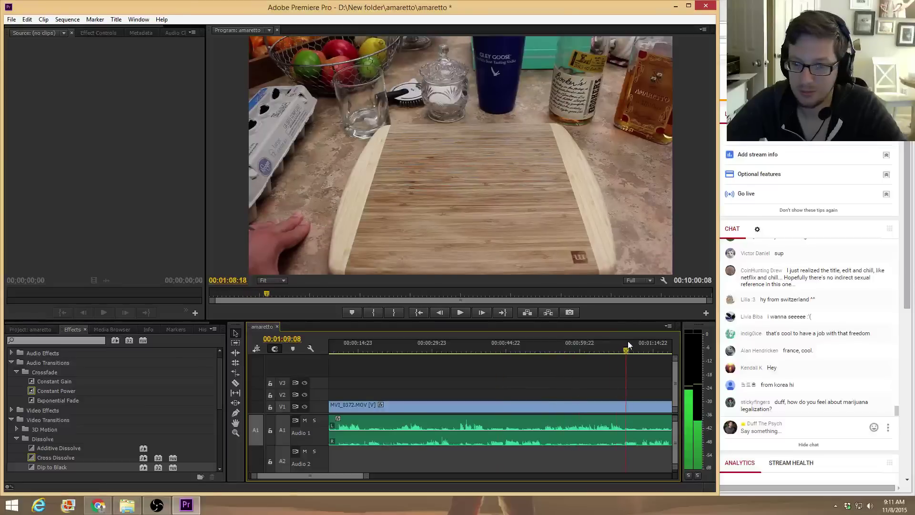
{"action": "left_click_drag", "start_coordinate": [339, 477], "coordinate": [352, 472]}
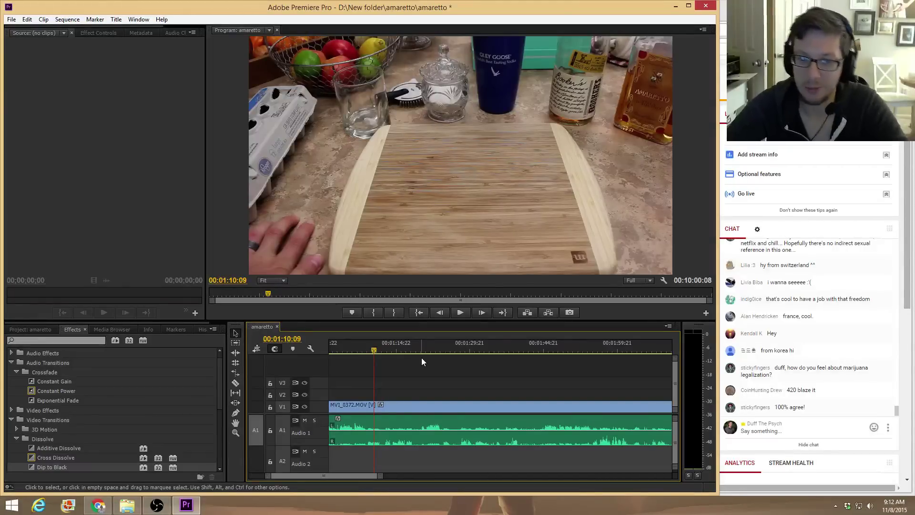
{"action": "left_click", "coordinate": [448, 347]}
{"action": "left_click", "coordinate": [528, 349]}
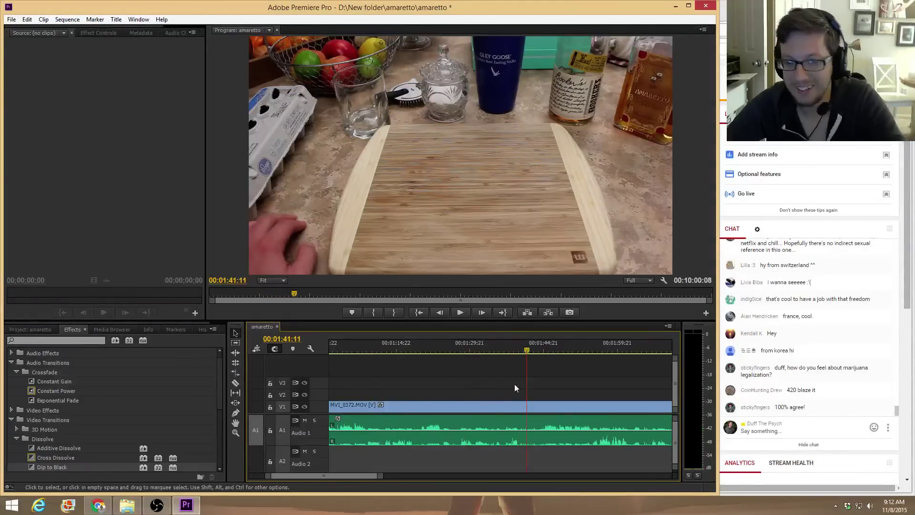
{"action": "left_click_drag", "start_coordinate": [322, 476], "coordinate": [328, 478]}
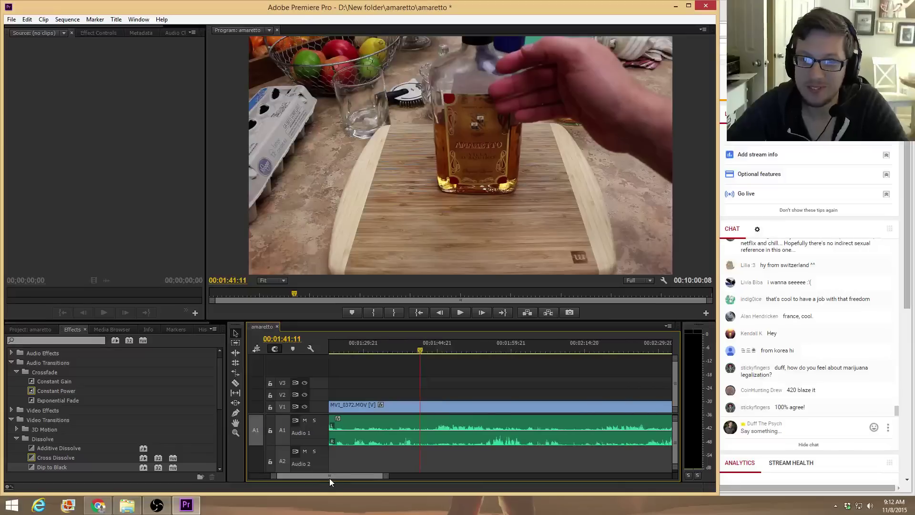
{"action": "left_click", "coordinate": [440, 348]}
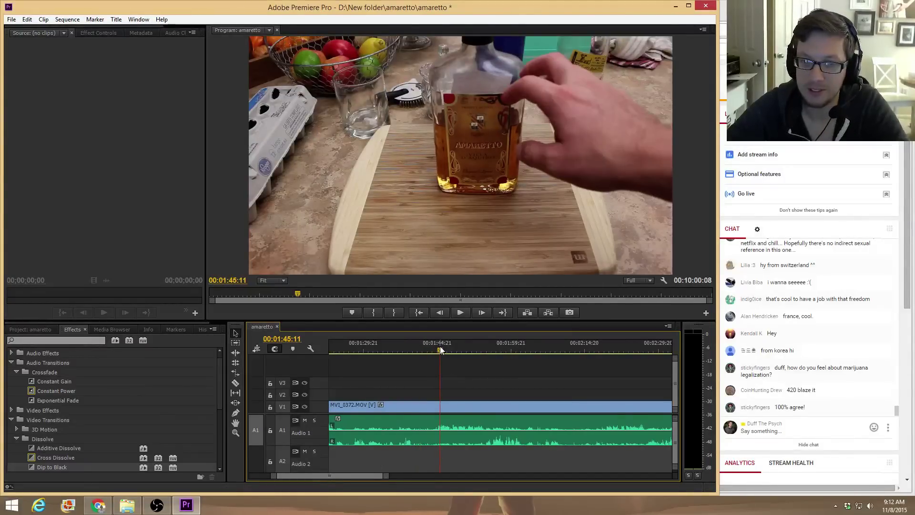
{"action": "left_click_drag", "start_coordinate": [439, 349], "coordinate": [590, 351]}
Skim the footage from about 00:02:15 onward and play from 00:05:25:14 to check the shaker section for unwanted parts
{"action": "left_click_drag", "start_coordinate": [360, 479], "coordinate": [371, 478]}
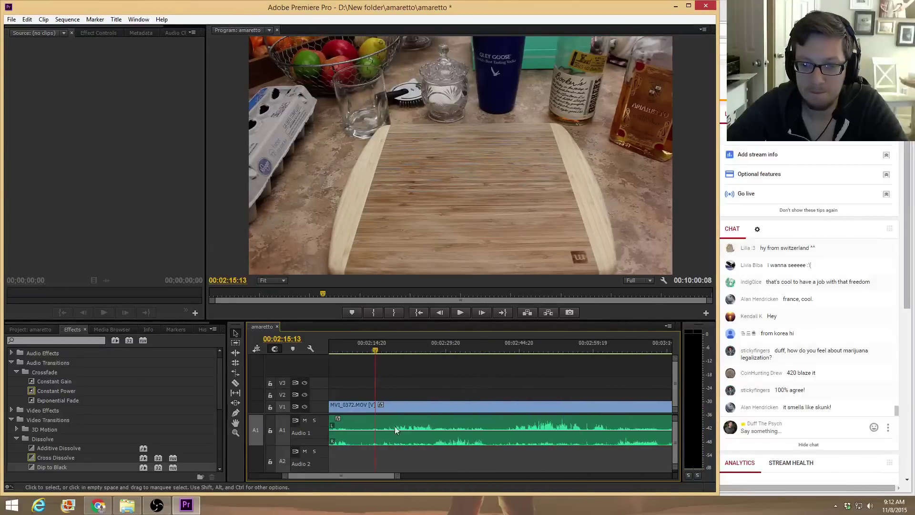
{"action": "left_click", "coordinate": [409, 350]}
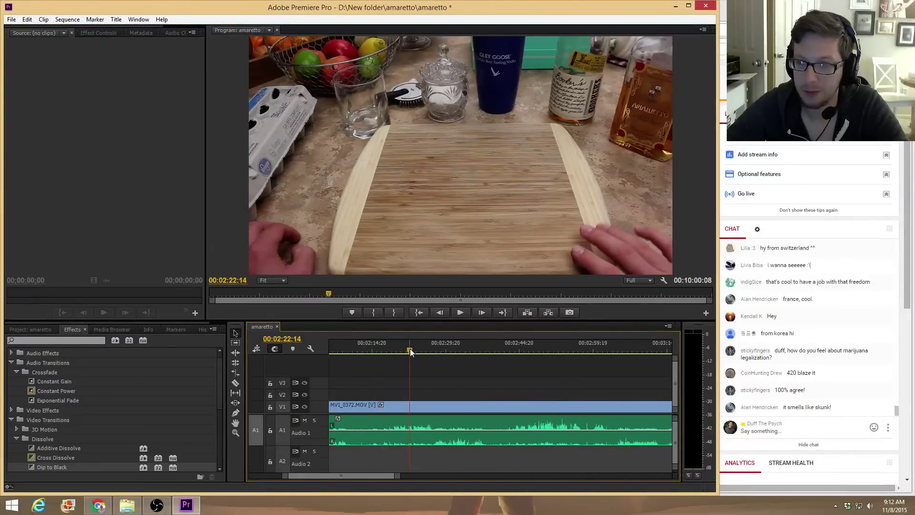
{"action": "left_click", "coordinate": [462, 352]}
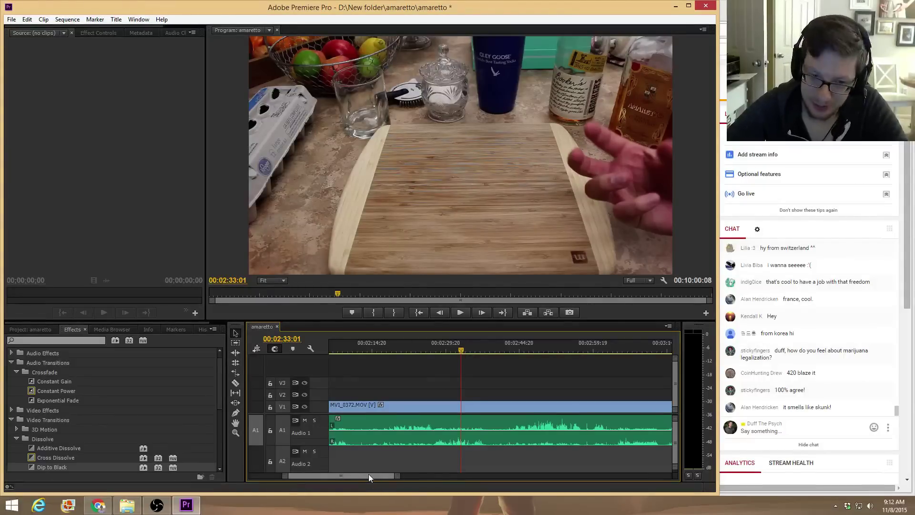
{"action": "left_click_drag", "start_coordinate": [367, 474], "coordinate": [377, 471]}
{"action": "left_click_drag", "start_coordinate": [443, 350], "coordinate": [581, 351]}
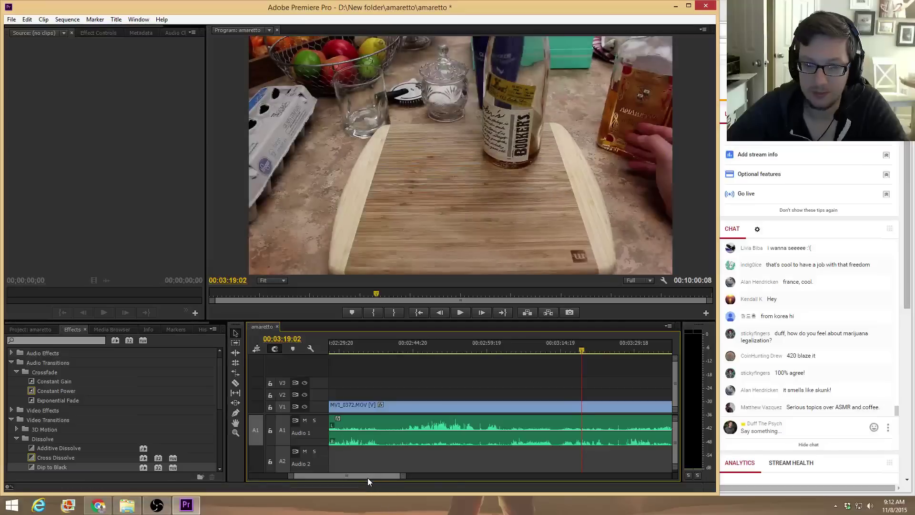
{"action": "left_click_drag", "start_coordinate": [367, 476], "coordinate": [417, 473]}
{"action": "left_click", "coordinate": [620, 351]}
{"action": "left_click", "coordinate": [397, 349]}
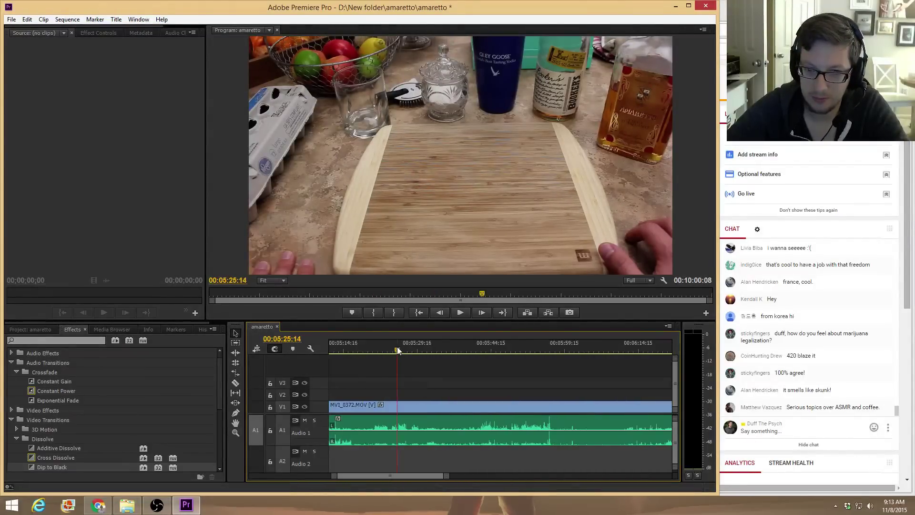
{"action": "key", "text": "space"}
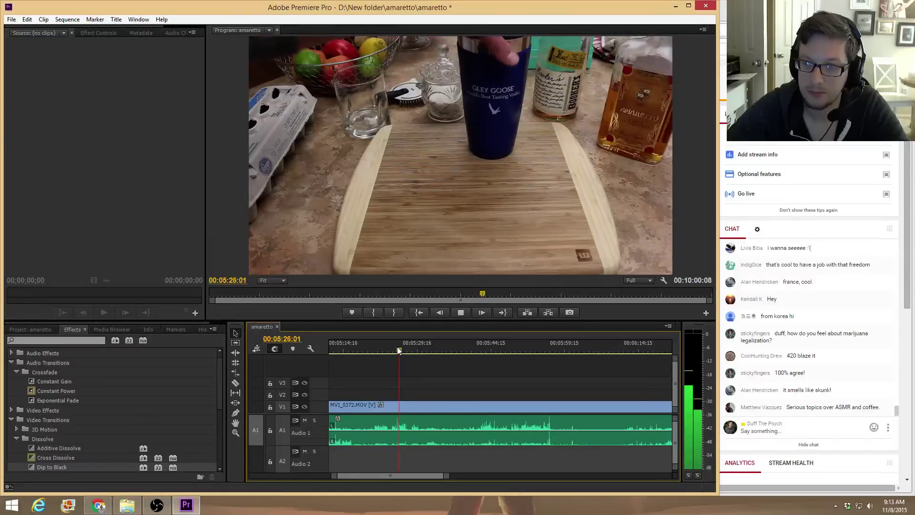
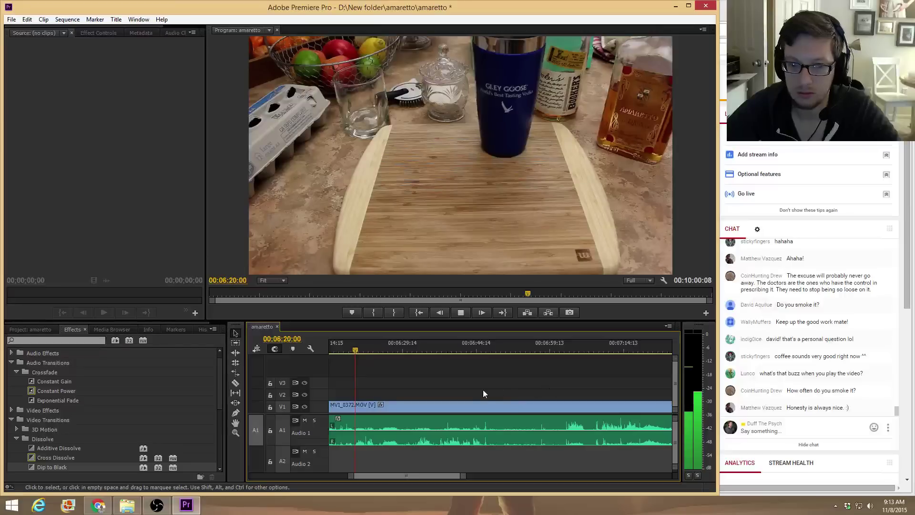
{"action": "key", "text": "space"}
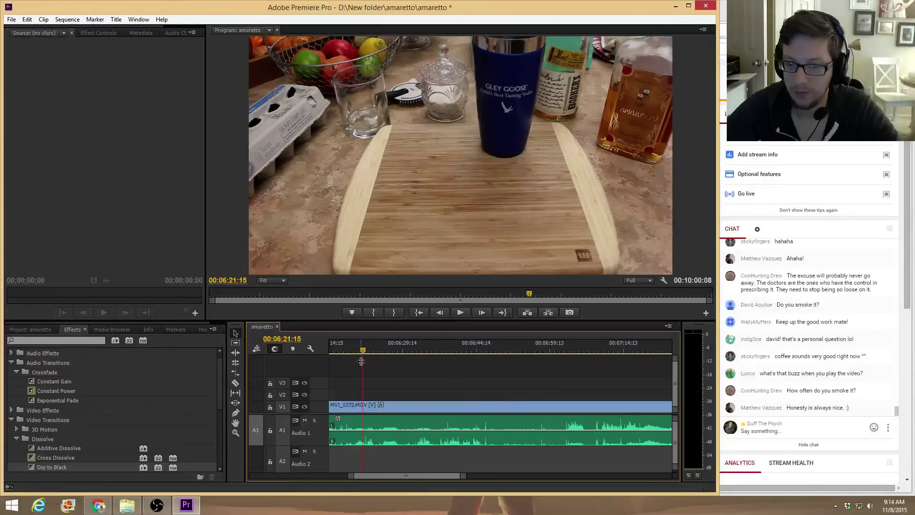
Review the sugar-adding section up to about 00:07:18 for a place to cut
{"action": "left_click_drag", "start_coordinate": [392, 349], "coordinate": [464, 346]}
{"action": "key", "text": "space"}
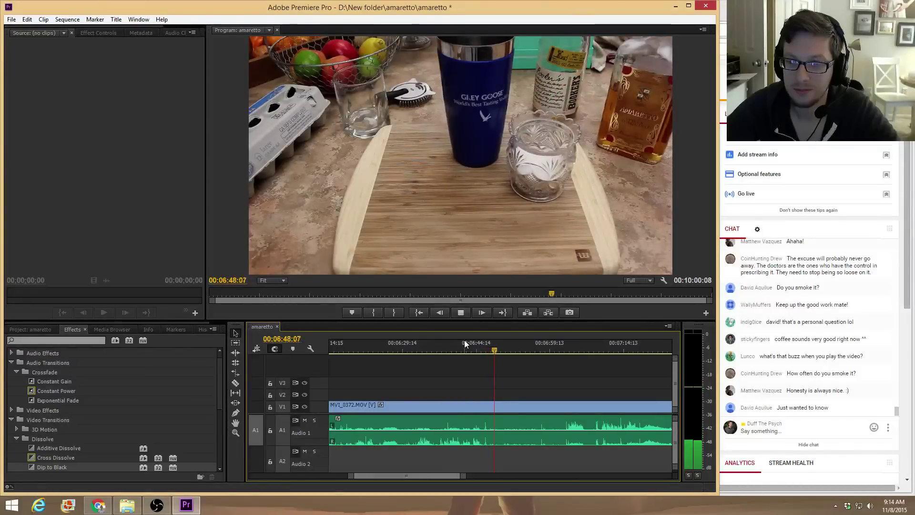
{"action": "key", "text": "space"}
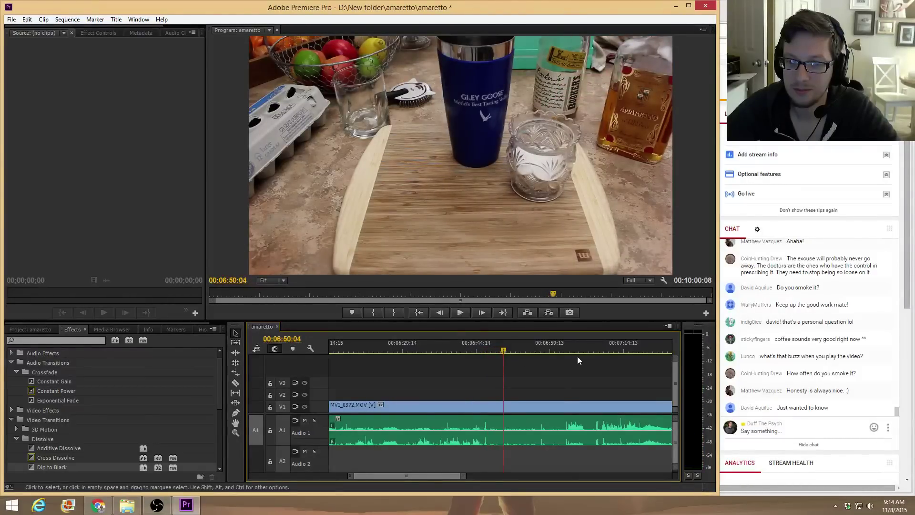
{"action": "key", "text": "space"}
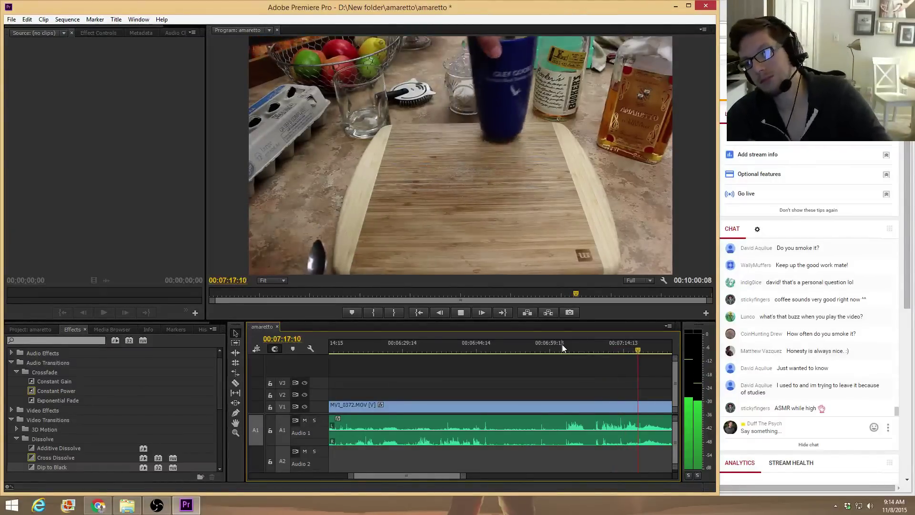
{"action": "key", "text": "space"}
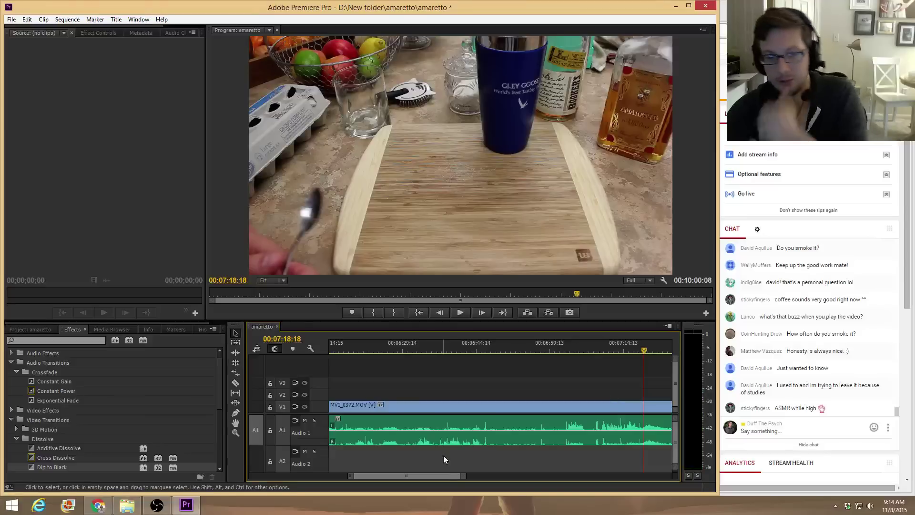
Find the moment the spoonful of sugar has been added and split the linked MVI_0372 clip there, at about 00:07:09
{"action": "left_click_drag", "start_coordinate": [446, 476], "coordinate": [456, 484]}
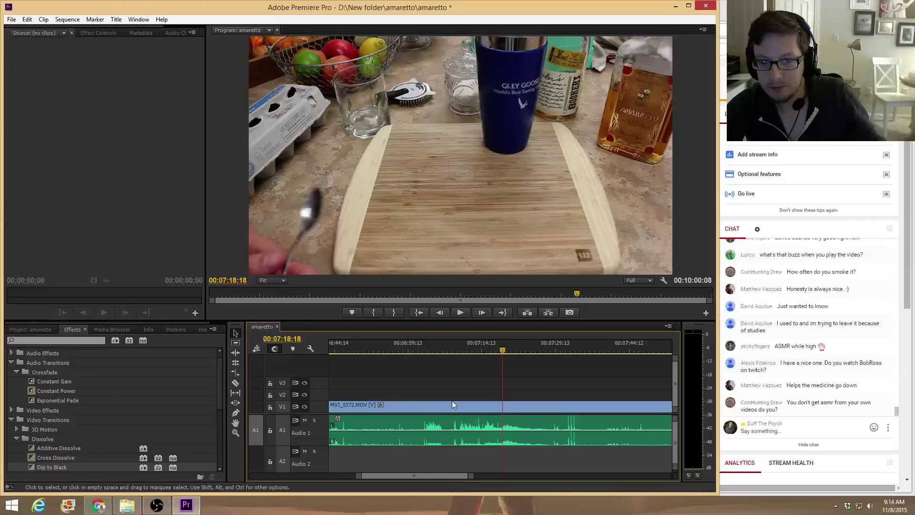
{"action": "left_click_drag", "start_coordinate": [483, 350], "coordinate": [456, 348]}
{"action": "key", "text": "space"}
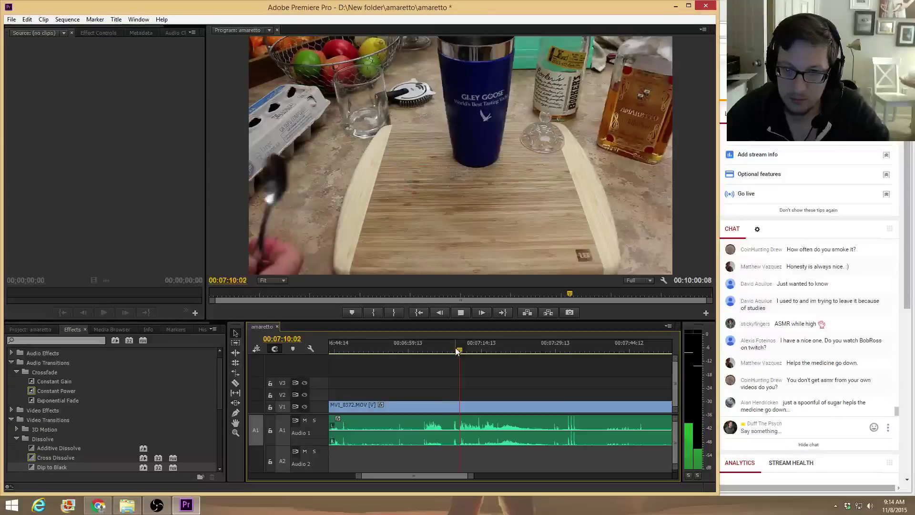
{"action": "key", "text": "space"}
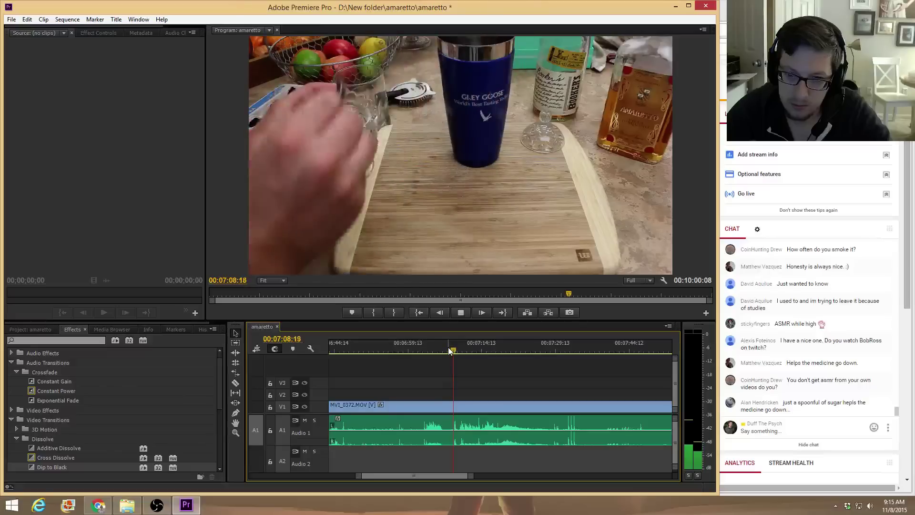
{"action": "left_click", "coordinate": [422, 351]}
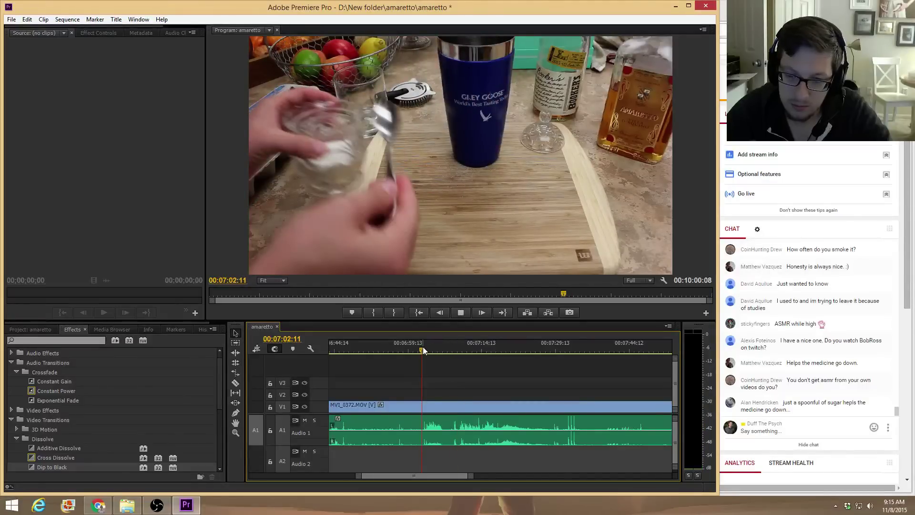
{"action": "key", "text": "space"}
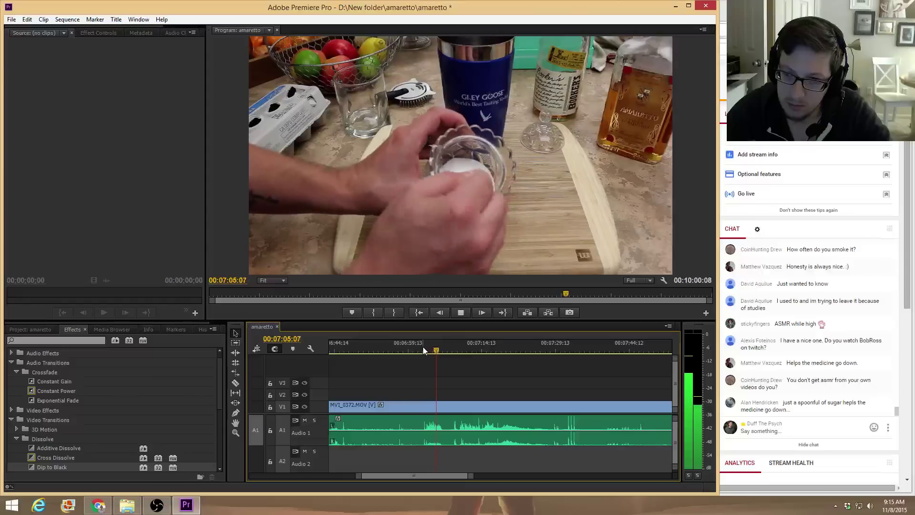
{"action": "key", "text": "space"}
{"action": "left_click_drag", "start_coordinate": [448, 345], "coordinate": [639, 353]}
{"action": "key", "text": "c"}
{"action": "left_click", "coordinate": [459, 423]}
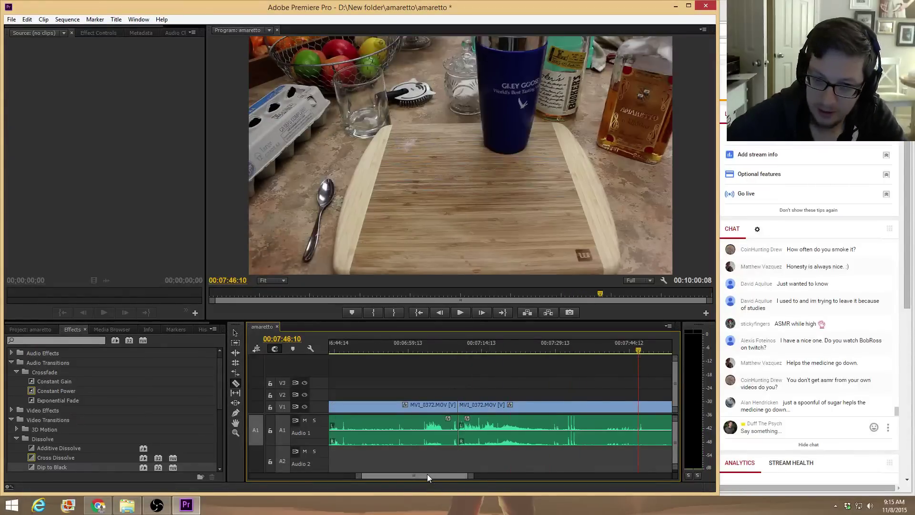
Split the clip again at 00:07:56:18, delete the section between the cuts with its gap, and play across the join
{"action": "left_click_drag", "start_coordinate": [427, 474], "coordinate": [433, 474]}
{"action": "left_click_drag", "start_coordinate": [499, 348], "coordinate": [550, 354]}
{"action": "left_click", "coordinate": [547, 410]}
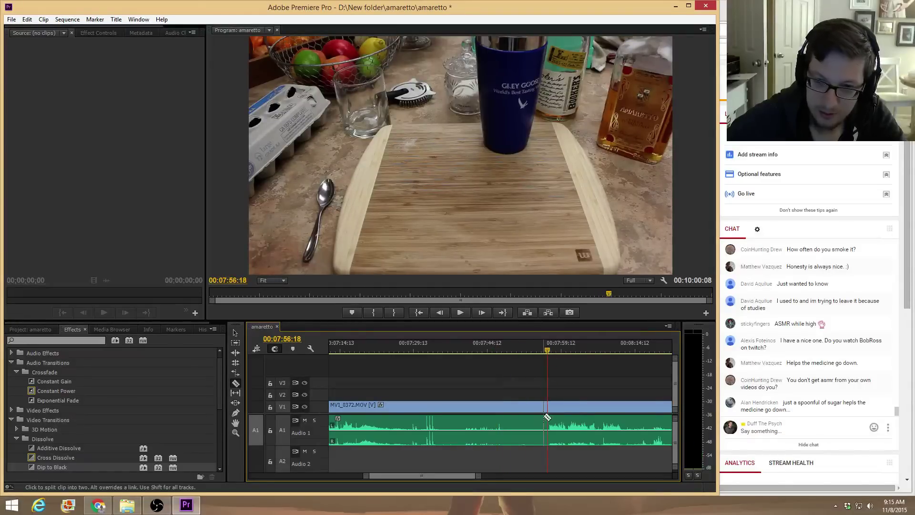
{"action": "key", "text": "v"}
{"action": "left_click", "coordinate": [522, 404]}
{"action": "key", "text": "Delete"}
{"action": "right_click", "coordinate": [522, 404]}
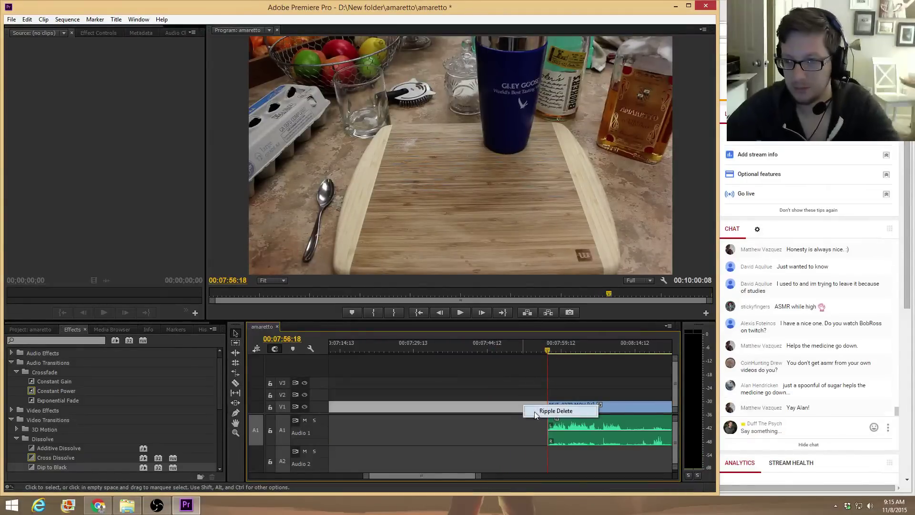
{"action": "left_click", "coordinate": [533, 411]}
{"action": "left_click", "coordinate": [488, 348]}
{"action": "key", "text": "space"}
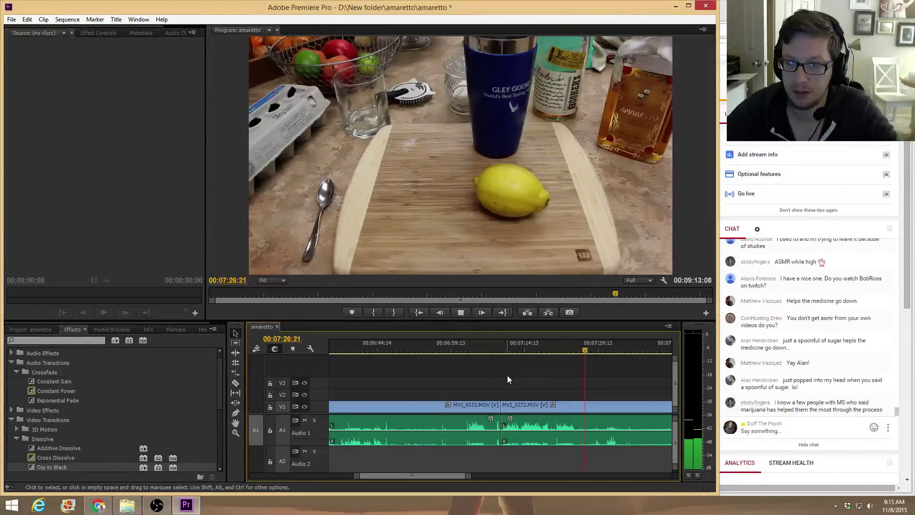
Review the lemon and jigger footage from 00:07:27:16 to the end of the last clip, near 00:09:10, for unwanted parts
{"action": "key", "text": "space"}
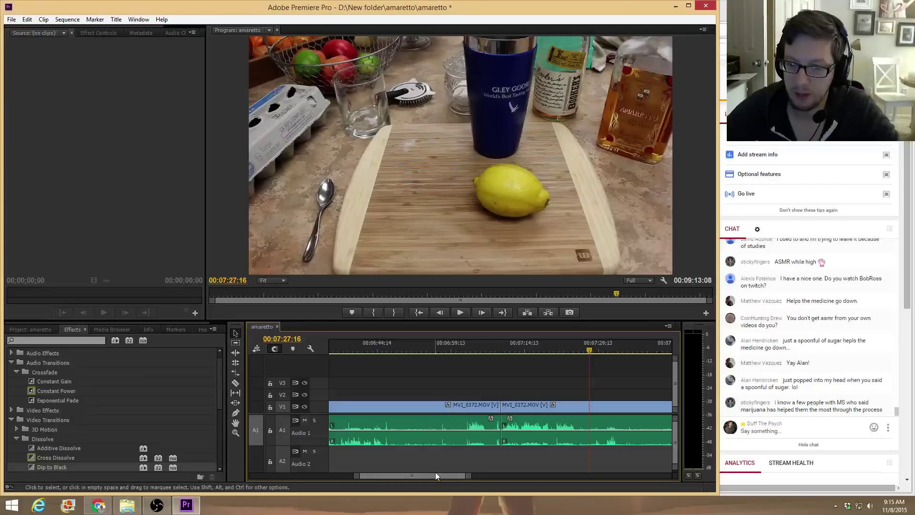
{"action": "left_click_drag", "start_coordinate": [436, 475], "coordinate": [453, 482]}
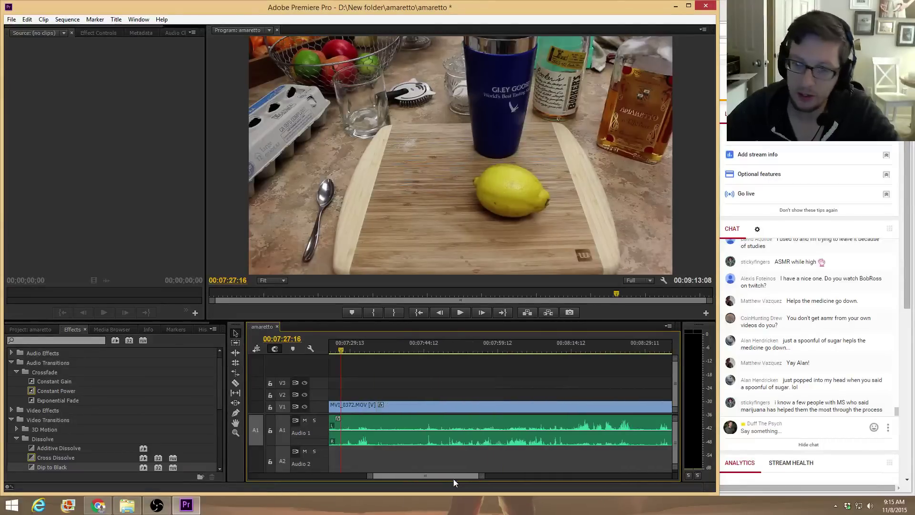
{"action": "left_click_drag", "start_coordinate": [435, 348], "coordinate": [537, 348]}
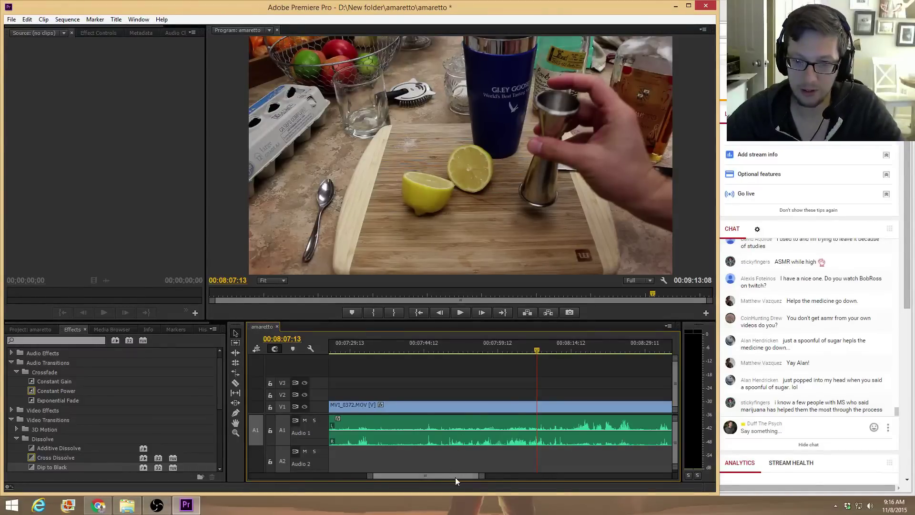
{"action": "left_click_drag", "start_coordinate": [458, 479], "coordinate": [464, 478]}
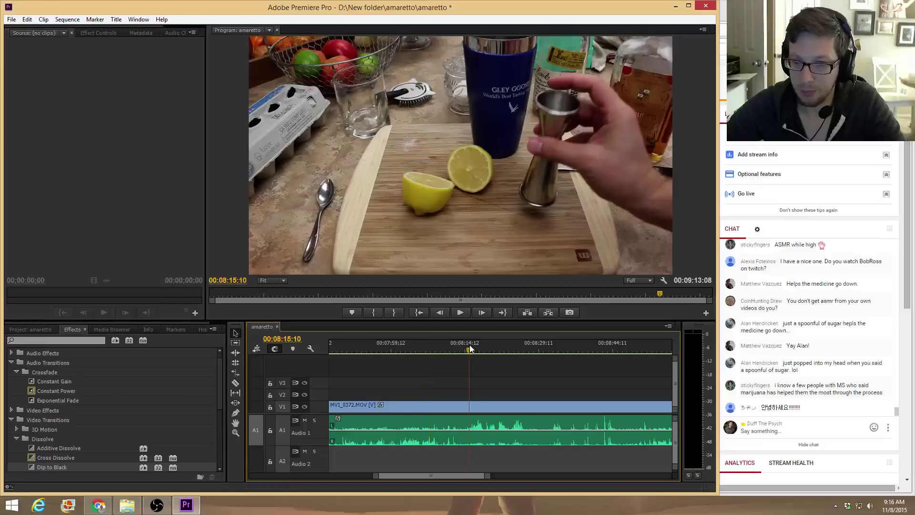
{"action": "left_click_drag", "start_coordinate": [469, 349], "coordinate": [470, 349]}
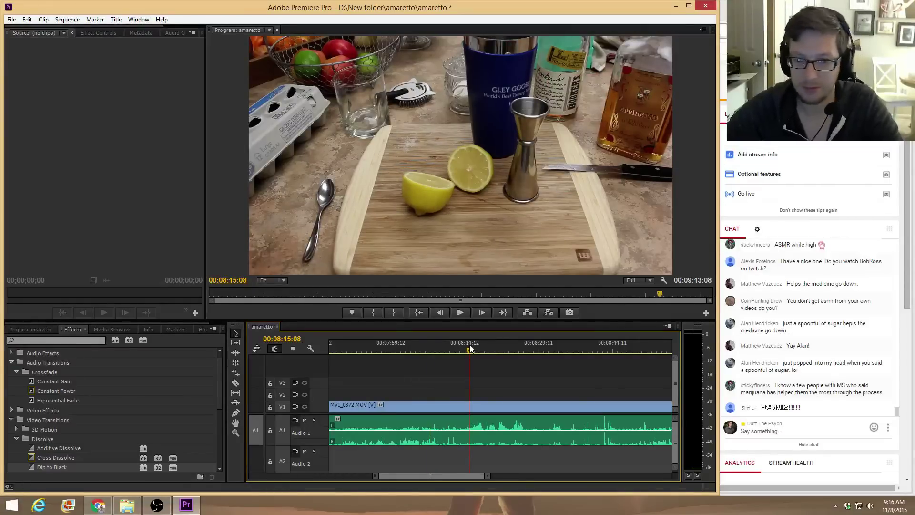
{"action": "key", "text": "space"}
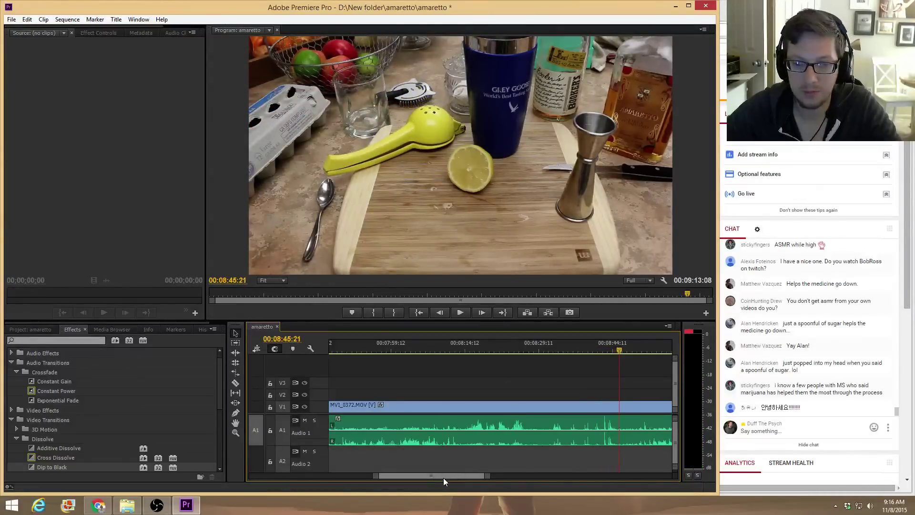
{"action": "left_click_drag", "start_coordinate": [443, 477], "coordinate": [453, 477]}
{"action": "left_click", "coordinate": [516, 350]}
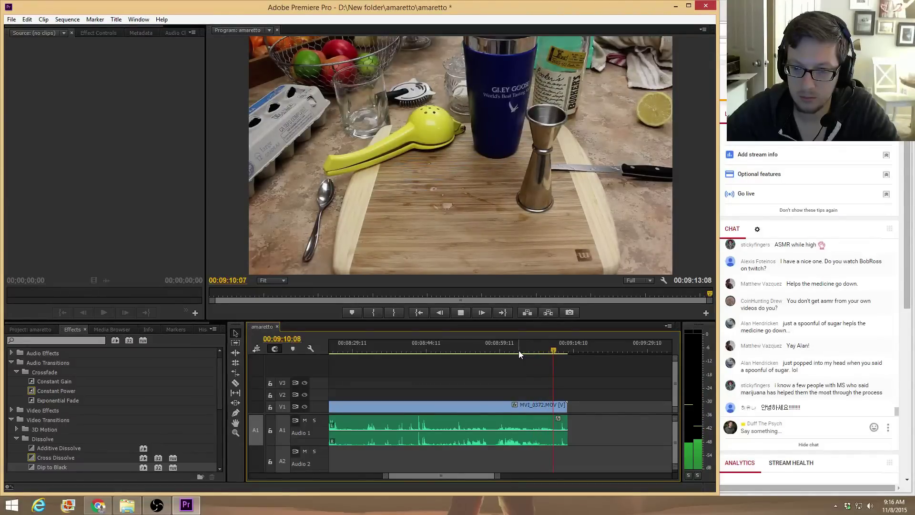
Cut the linked MVI_0372.MOV clip at 00:09:11:16 and delete the leftover piece at its end
{"action": "key", "text": "space"}
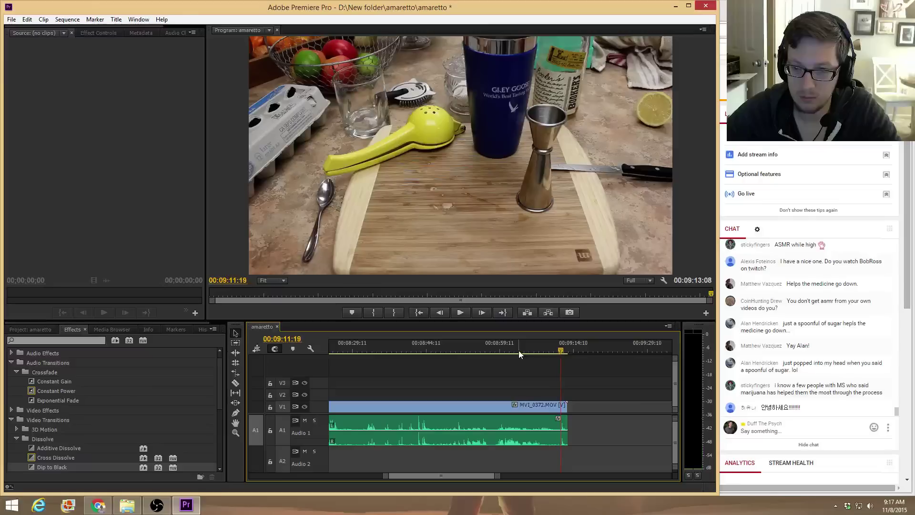
{"action": "left_click", "coordinate": [561, 349]}
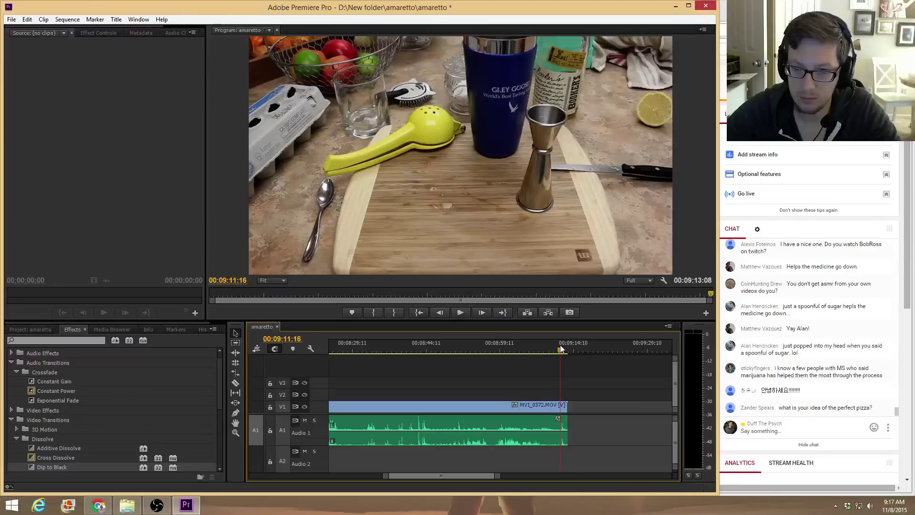
{"action": "left_click", "coordinate": [564, 405]}
{"action": "key", "text": "v"}
{"action": "key", "text": "Delete"}
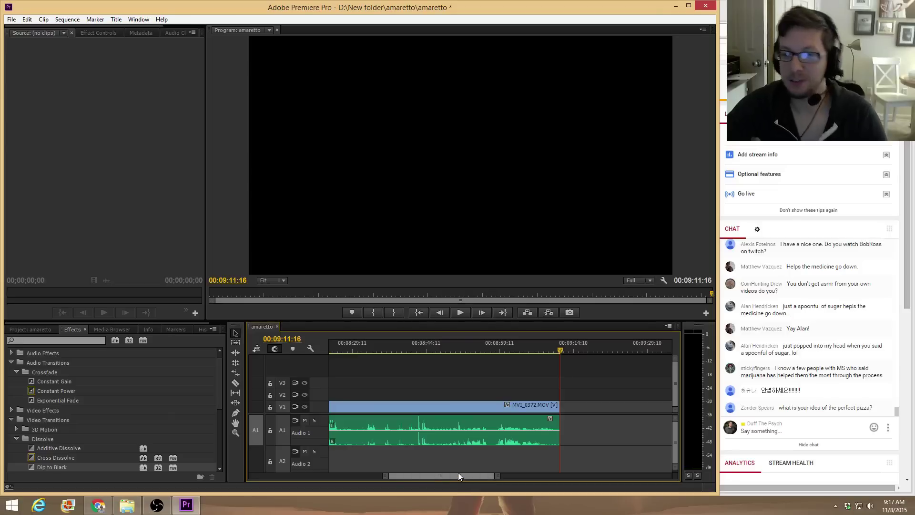
Add MVI_0373.MOV to V1 shortly after the end of MVI_0372.MOV, and place ZOOM0002.wav on Audio 2 beneath it
{"action": "left_click_drag", "start_coordinate": [459, 476], "coordinate": [464, 475]}
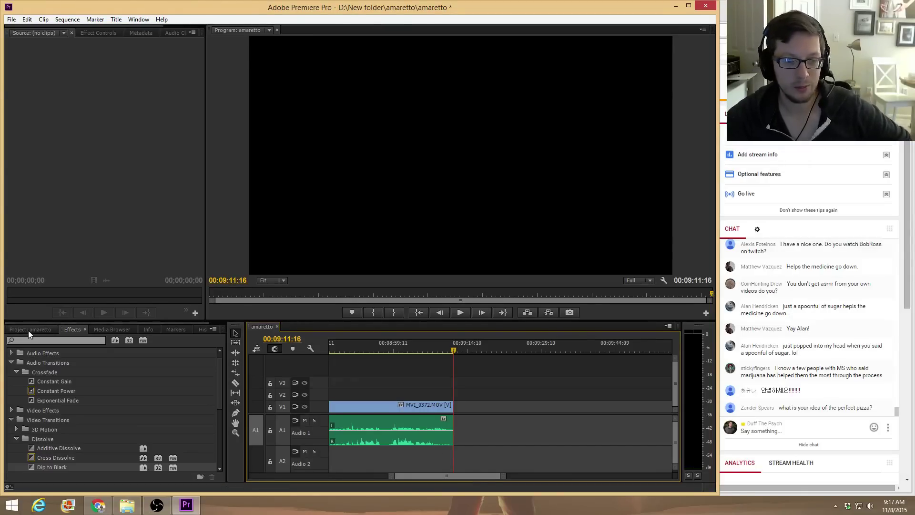
{"action": "left_click", "coordinate": [44, 331]}
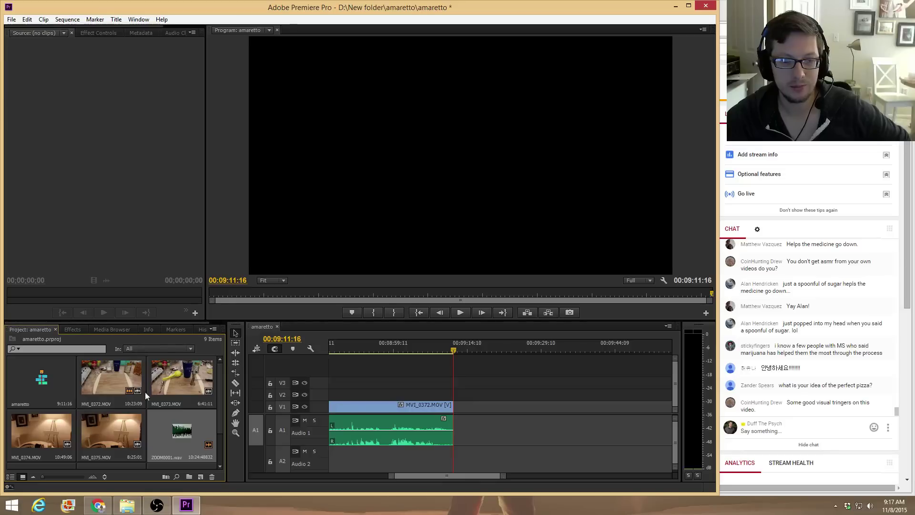
{"action": "left_click_drag", "start_coordinate": [184, 373], "coordinate": [481, 411]}
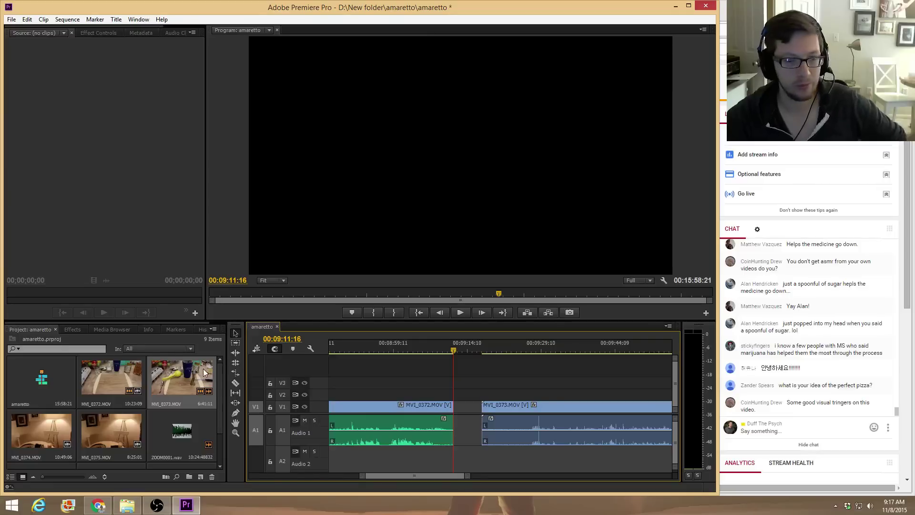
{"action": "scroll", "coordinate": [220, 408], "scroll_direction": "down", "scroll_amount": 2}
{"action": "left_click_drag", "start_coordinate": [62, 438], "coordinate": [467, 465]}
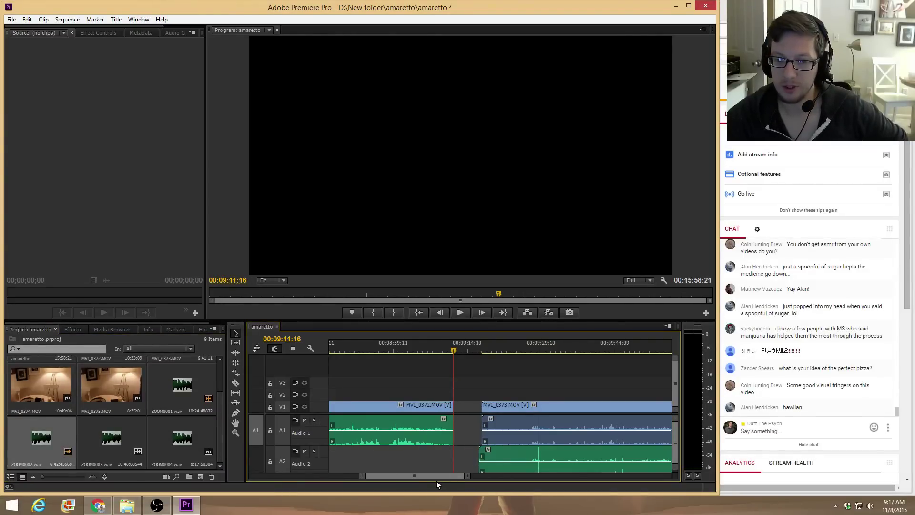
Align the ZOOM0002.wav waveform spike with the camera audio spike near 00:09:28:23, and move the playhead to 00:09:34:19
{"action": "left_click", "coordinate": [541, 345]}
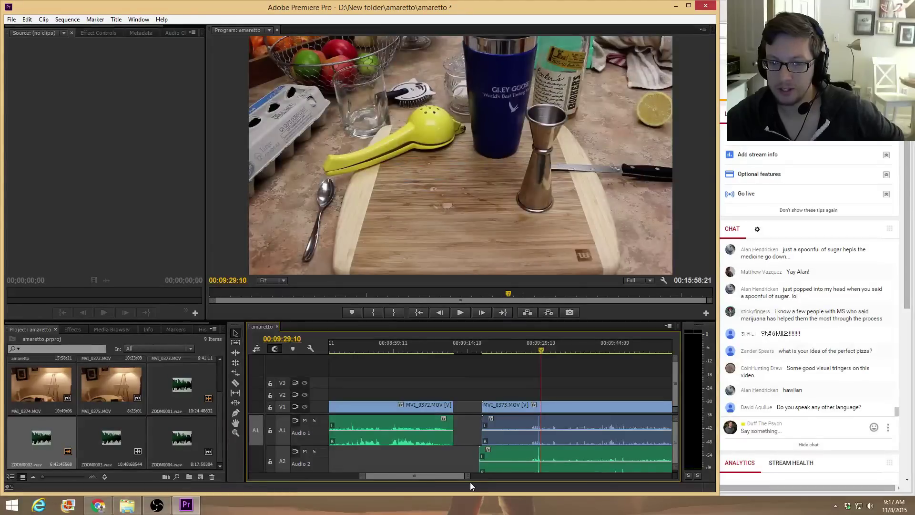
{"action": "left_click_drag", "start_coordinate": [467, 476], "coordinate": [409, 474]}
{"action": "left_click_drag", "start_coordinate": [440, 351], "coordinate": [430, 351]}
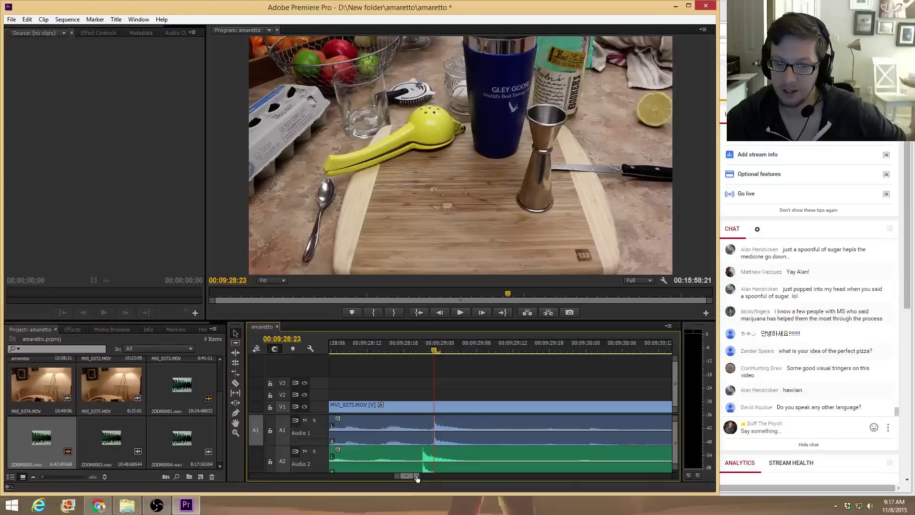
{"action": "left_click_drag", "start_coordinate": [417, 478], "coordinate": [400, 478]}
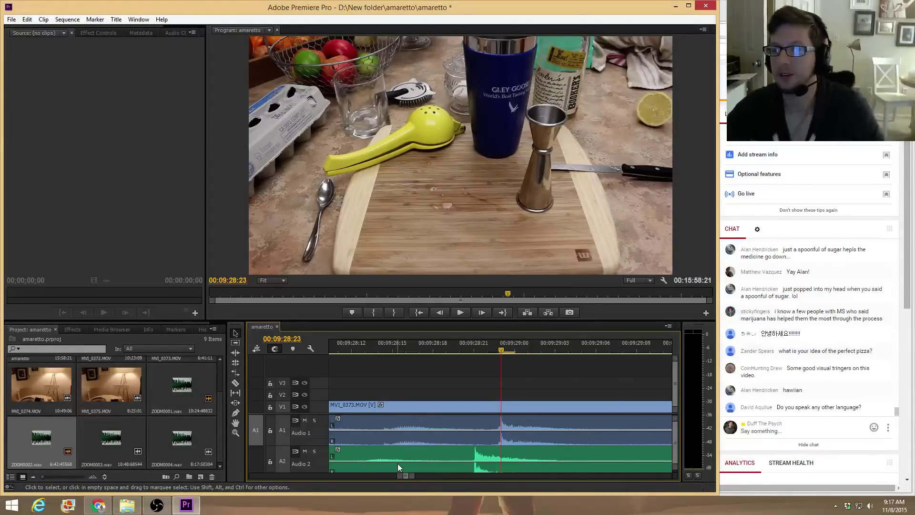
{"action": "left_click_drag", "start_coordinate": [475, 458], "coordinate": [502, 457]}
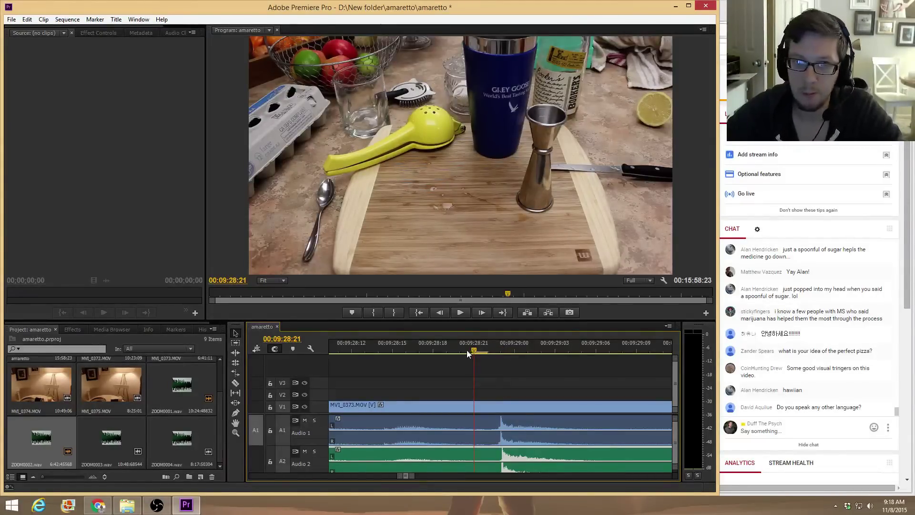
{"action": "left_click", "coordinate": [485, 350]}
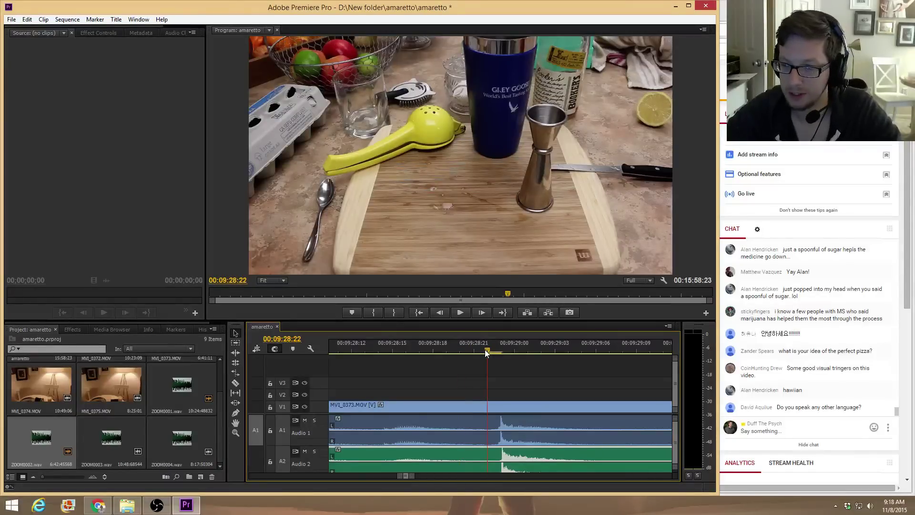
{"action": "left_click_drag", "start_coordinate": [414, 476], "coordinate": [448, 479]}
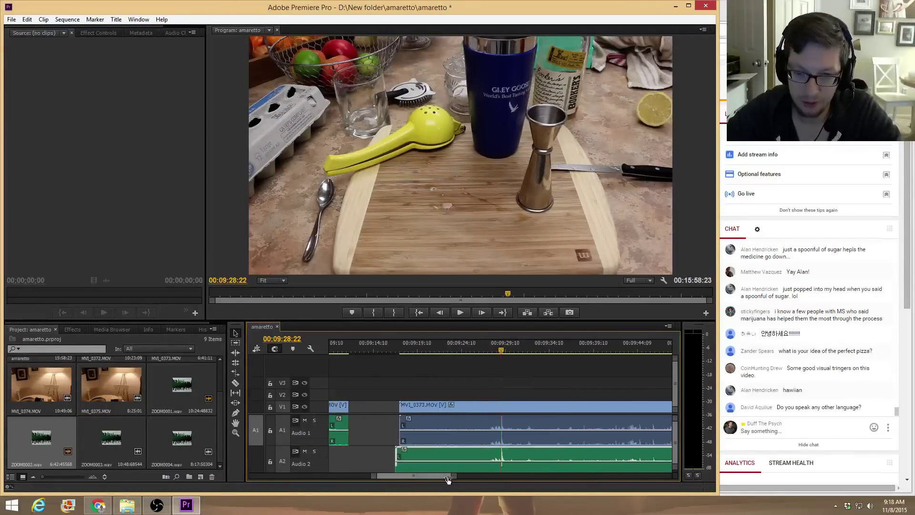
{"action": "left_click_drag", "start_coordinate": [500, 352], "coordinate": [553, 355]}
{"action": "key", "text": "ctrl+k"}
{"action": "left_click", "coordinate": [536, 405]}
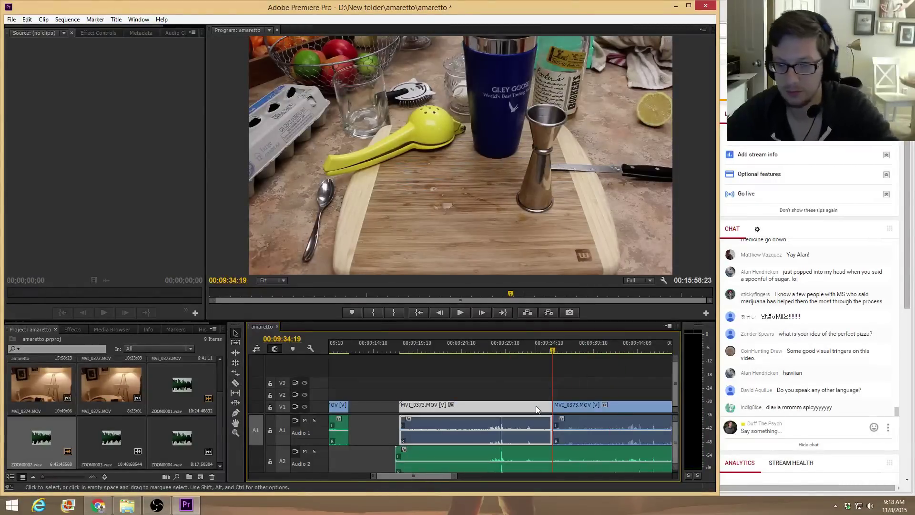
{"action": "key", "text": "ctrl+z"}
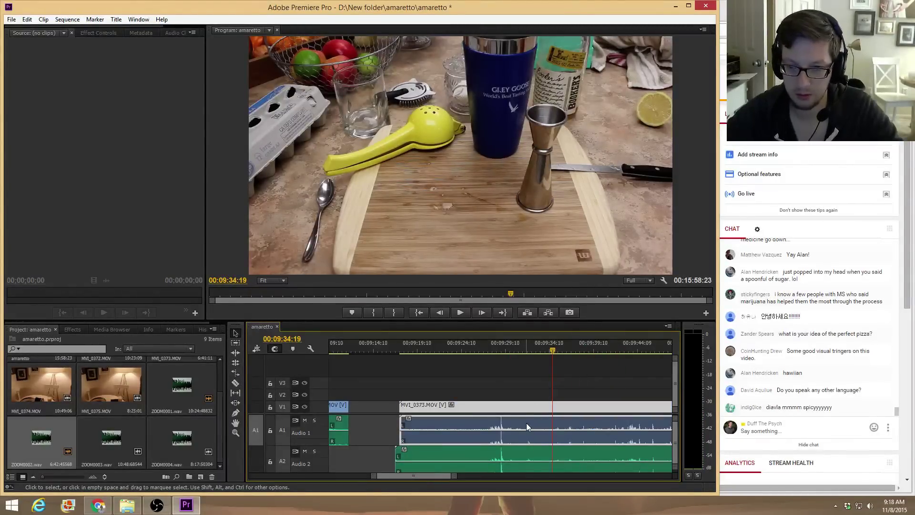
Unlink the MVI_0373.MOV clip and delete its camera audio from Audio 1
{"action": "right_click", "coordinate": [527, 414]}
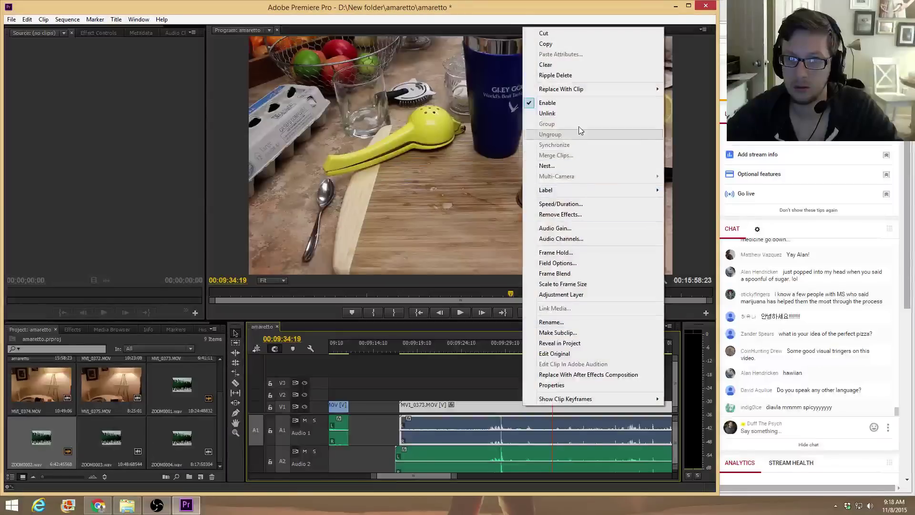
{"action": "left_click", "coordinate": [569, 114]}
{"action": "left_click", "coordinate": [513, 422]}
{"action": "key", "text": "Delete"}
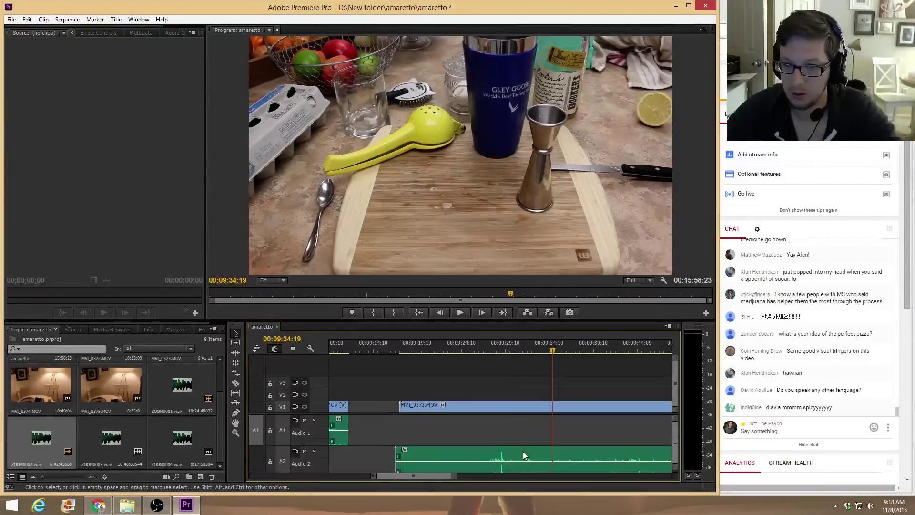
Move the ZOOM0002.wav clip straight up to Audio 1 and link it with the MVI_0373.MOV video
{"action": "left_click_drag", "start_coordinate": [523, 456], "coordinate": [525, 405]}
{"action": "right_click", "coordinate": [525, 405]}
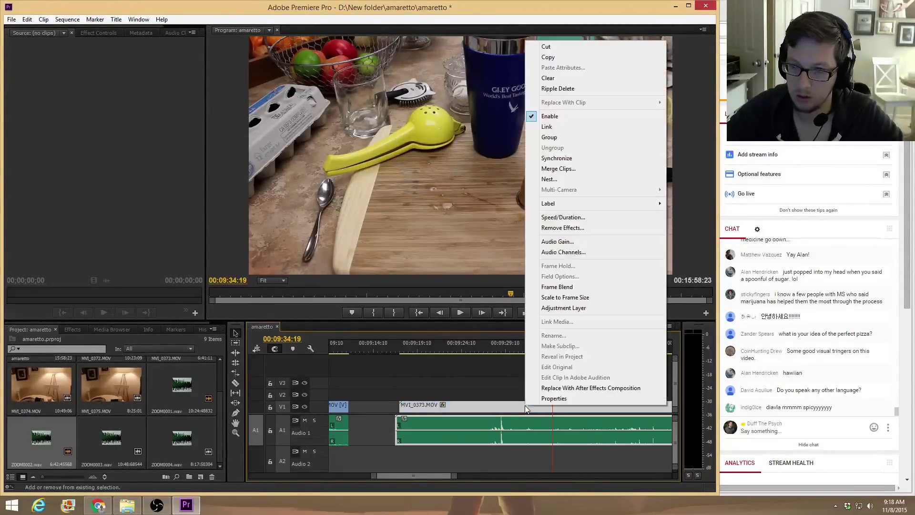
{"action": "left_click", "coordinate": [559, 127]}
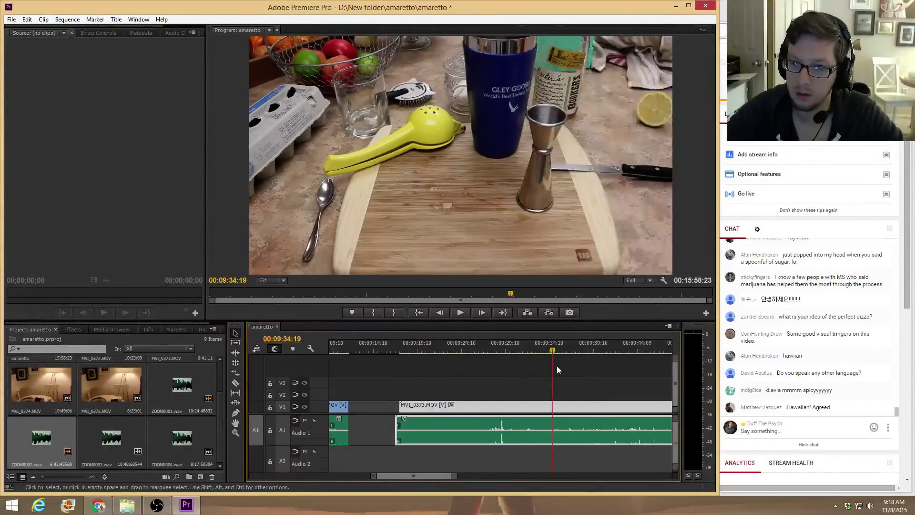
Split the linked MVI_0373.MOV clip at 00:09:34:19, delete the part before the cut, and close the gap after MVI_0372.MOV
{"action": "key", "text": "c"}
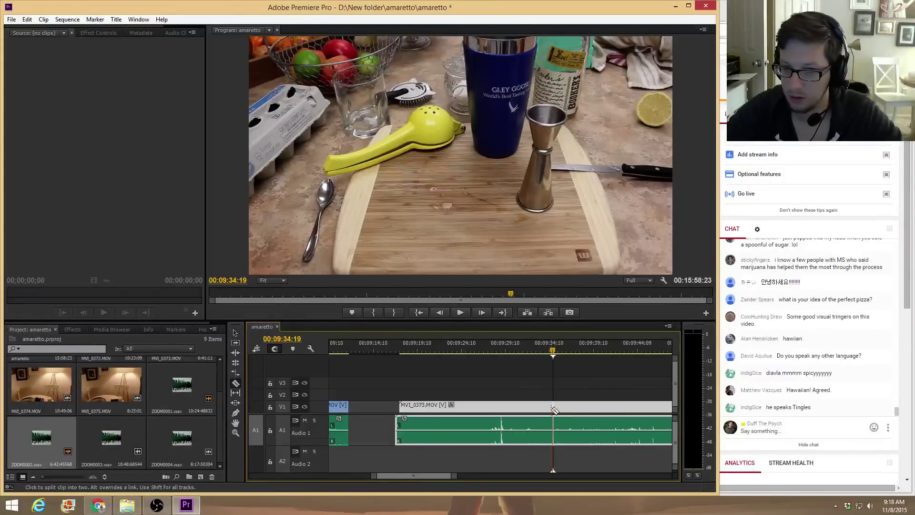
{"action": "left_click", "coordinate": [553, 408]}
{"action": "key", "text": "v"}
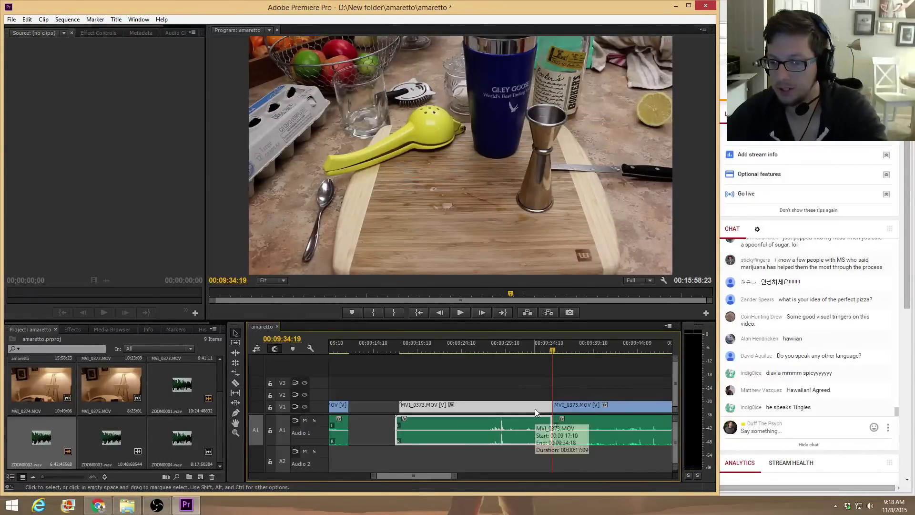
{"action": "key", "text": "Delete"}
{"action": "right_click", "coordinate": [529, 409]}
{"action": "left_click", "coordinate": [545, 415]}
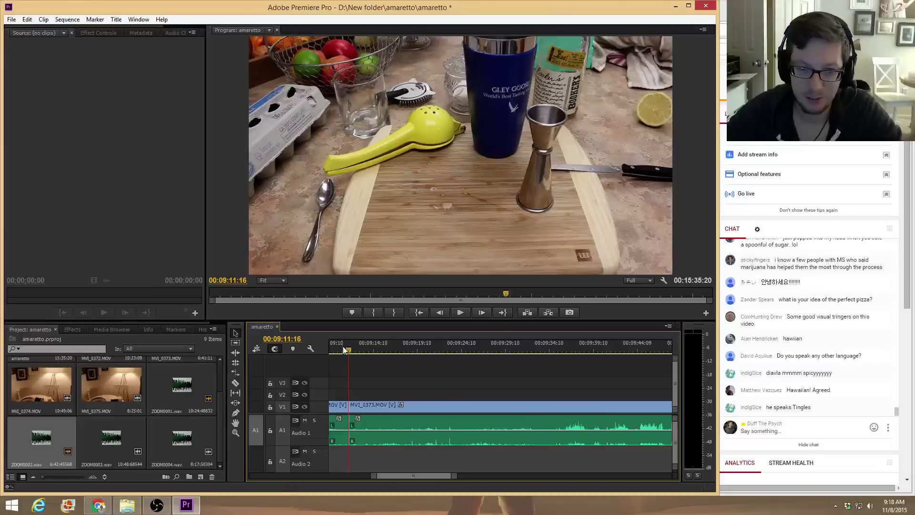
Play the start of MVI_0373.MOV, split it at 00:09:14:13, and remove the opening piece together with its gap
{"action": "scroll", "coordinate": [341, 345], "scroll_direction": "up", "scroll_amount": 5}
{"action": "key", "text": "space"}
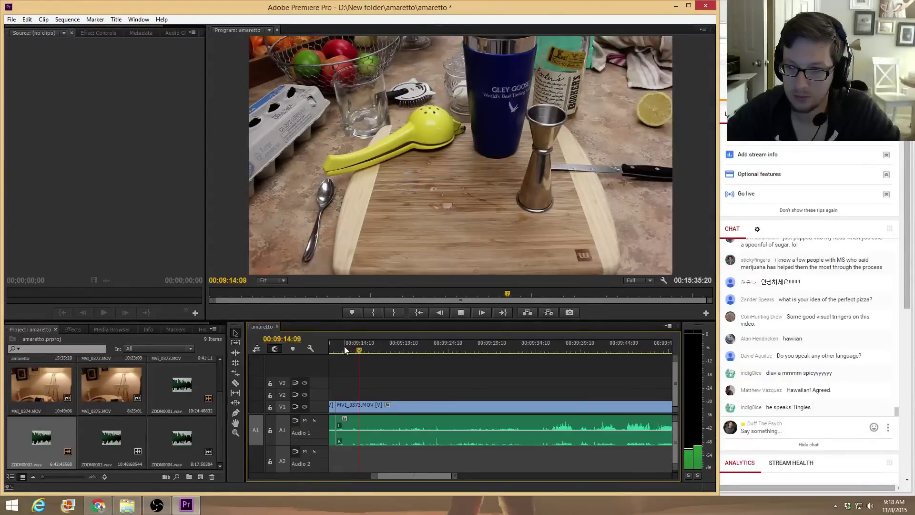
{"action": "key", "text": "space"}
{"action": "key", "text": "c"}
{"action": "left_click", "coordinate": [363, 406]}
{"action": "key", "text": "v"}
{"action": "left_click", "coordinate": [354, 410]}
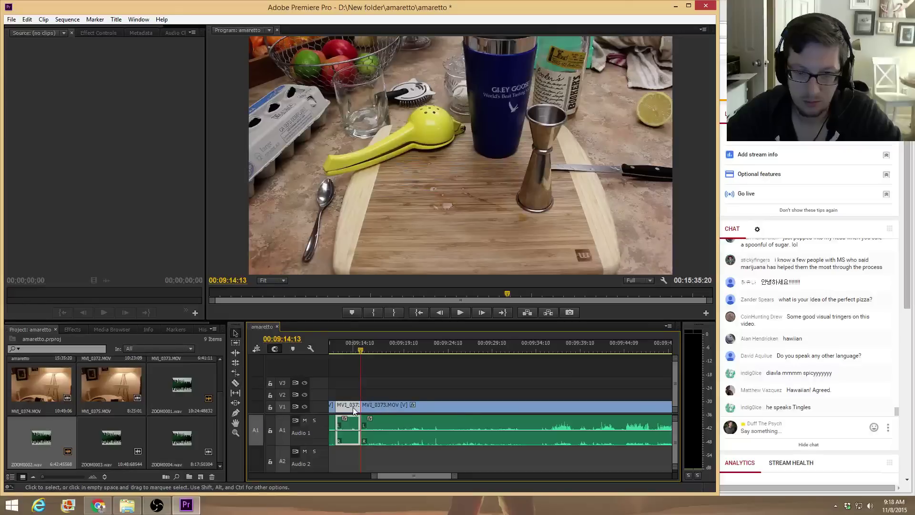
{"action": "key", "text": "Delete"}
{"action": "right_click", "coordinate": [355, 407]}
{"action": "left_click", "coordinate": [381, 412]}
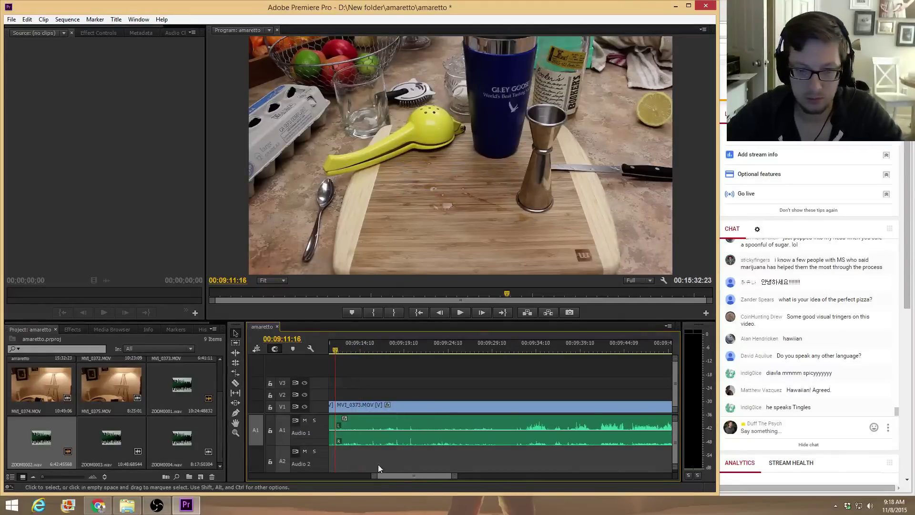
Play across the join from about 00:09:09:08 and skim through MVI_0373.MOV up to about 00:10:51:08
{"action": "scroll", "coordinate": [402, 476], "scroll_direction": "up", "scroll_amount": 2}
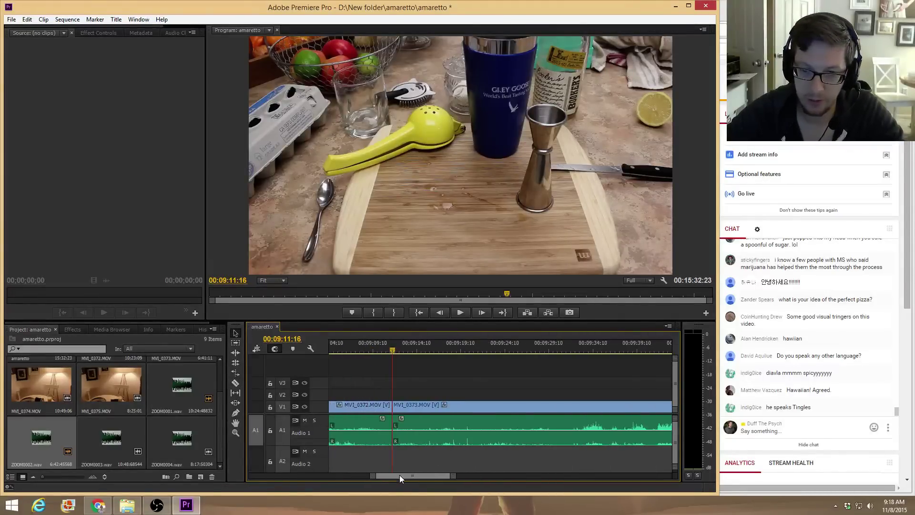
{"action": "left_click", "coordinate": [373, 349]}
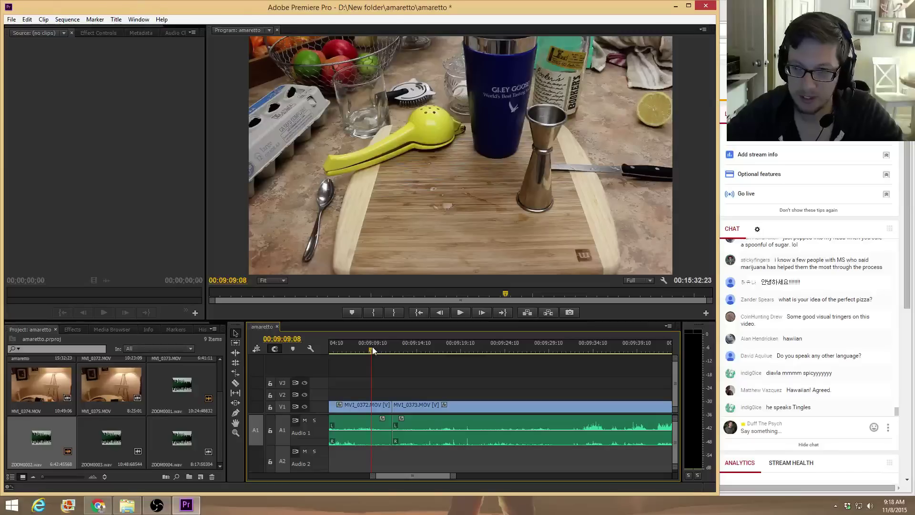
{"action": "key", "text": "space"}
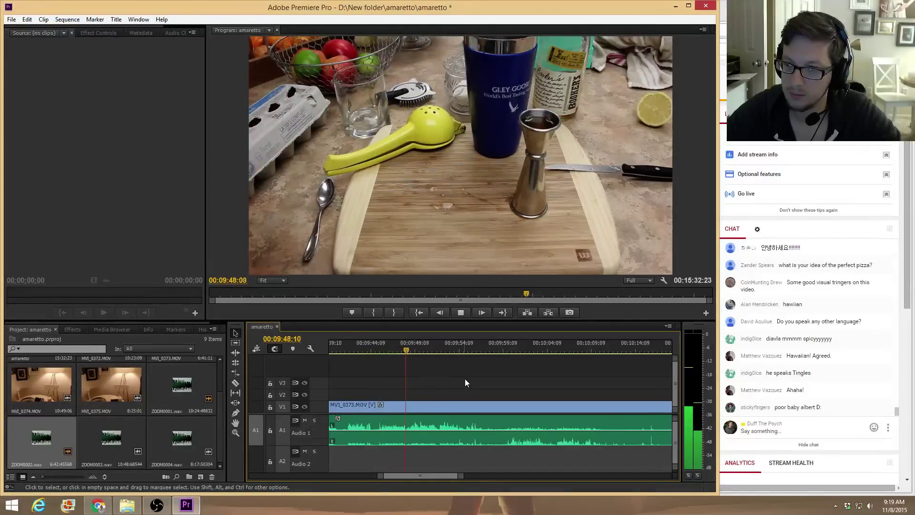
{"action": "left_click", "coordinate": [571, 346]}
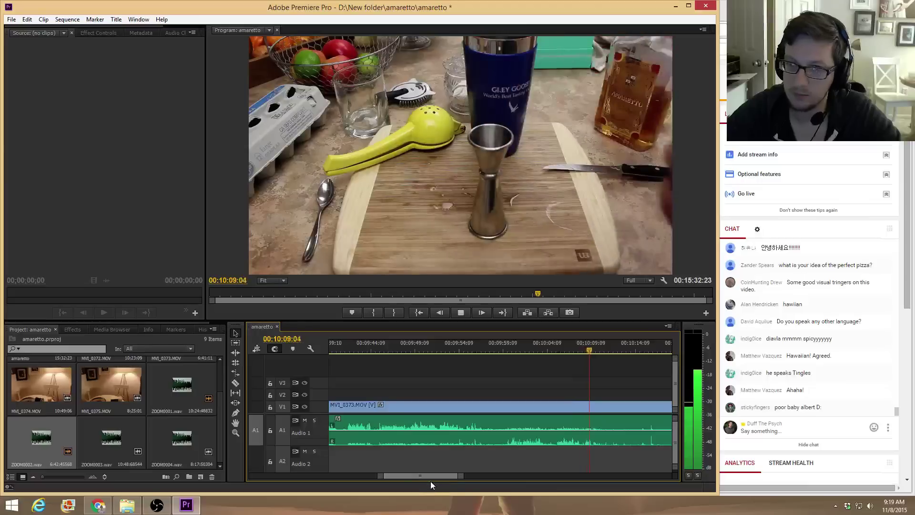
{"action": "left_click_drag", "start_coordinate": [420, 477], "coordinate": [428, 476]}
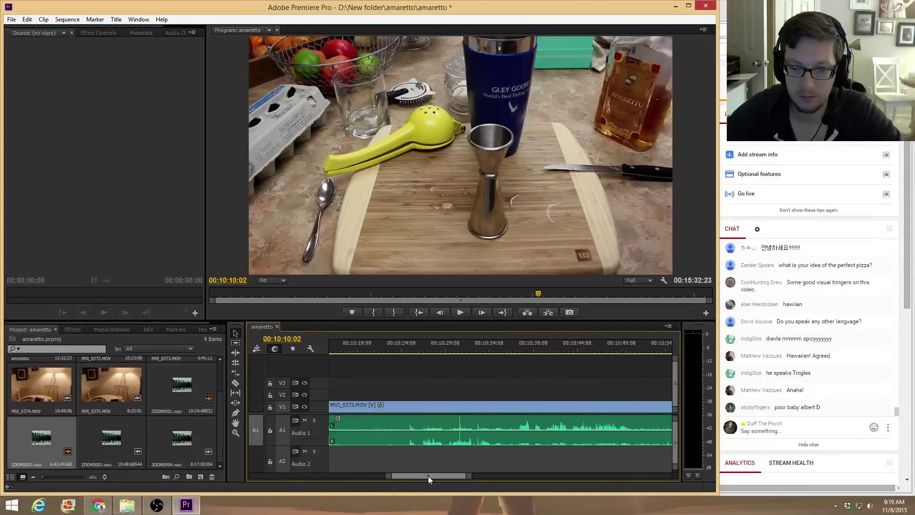
{"action": "left_click_drag", "start_coordinate": [450, 346], "coordinate": [459, 342]}
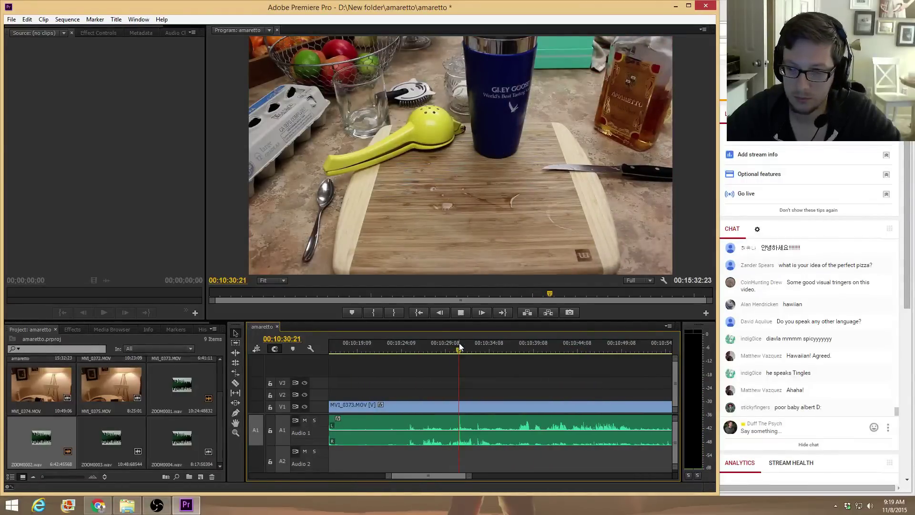
{"action": "key", "text": "space"}
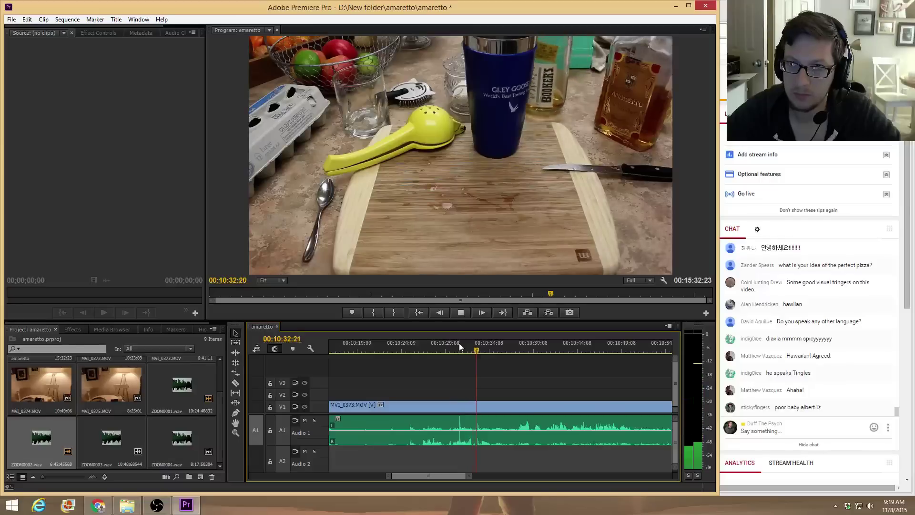
{"action": "left_click", "coordinate": [613, 350]}
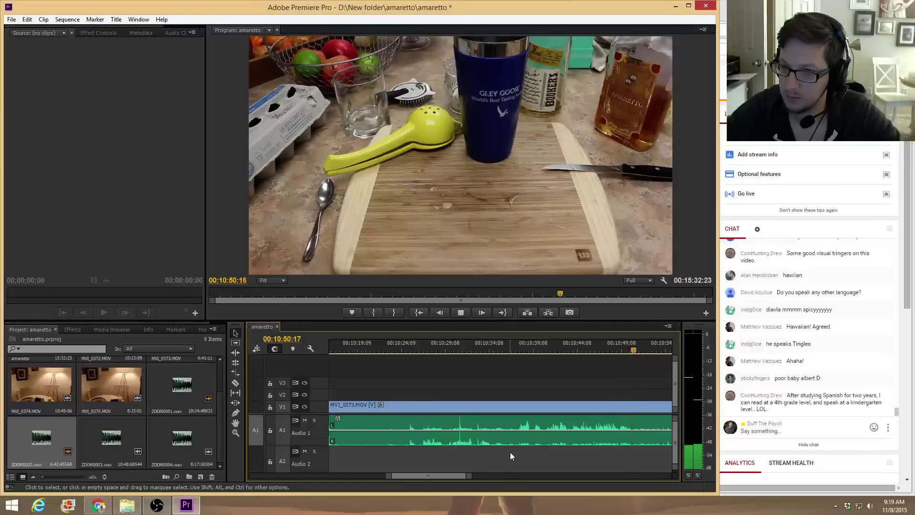
{"action": "key", "text": "space"}
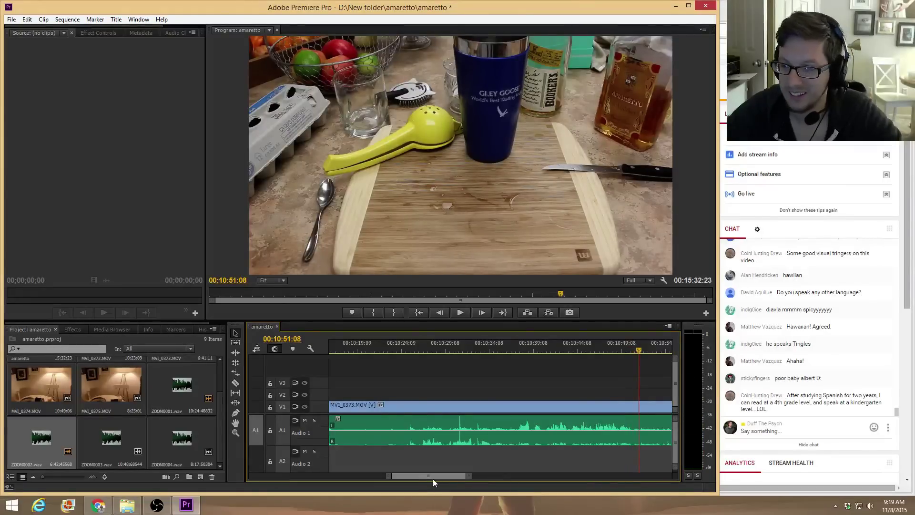
{"action": "left_click_drag", "start_coordinate": [433, 478], "coordinate": [440, 478]}
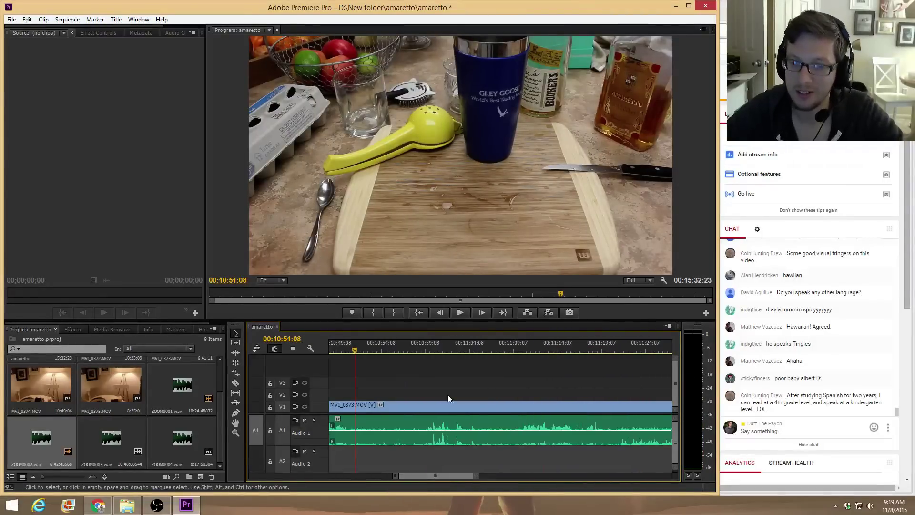
Play MVI_0373.MOV around 00:10:59 to locate the loud passage and split the linked clip at 00:10:59:10 and 00:11:04:23
{"action": "left_click", "coordinate": [441, 346]}
{"action": "left_click_drag", "start_coordinate": [442, 346], "coordinate": [432, 347]}
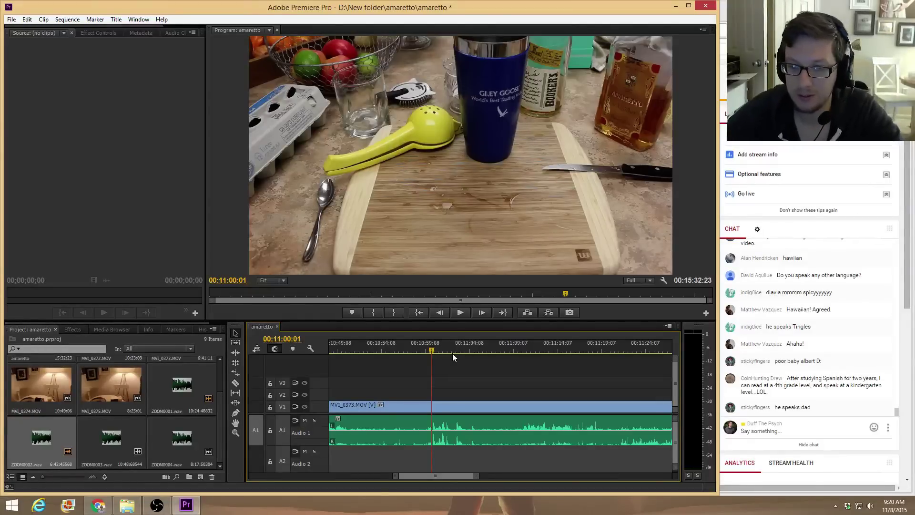
{"action": "mouse_move", "coordinate": [436, 347]}
{"action": "left_mouse_down"}
{"action": "mouse_move", "coordinate": [465, 347]}
{"action": "mouse_move", "coordinate": [423, 346]}
{"action": "left_mouse_up"}
{"action": "key", "text": "space"}
{"action": "key", "text": "space"}
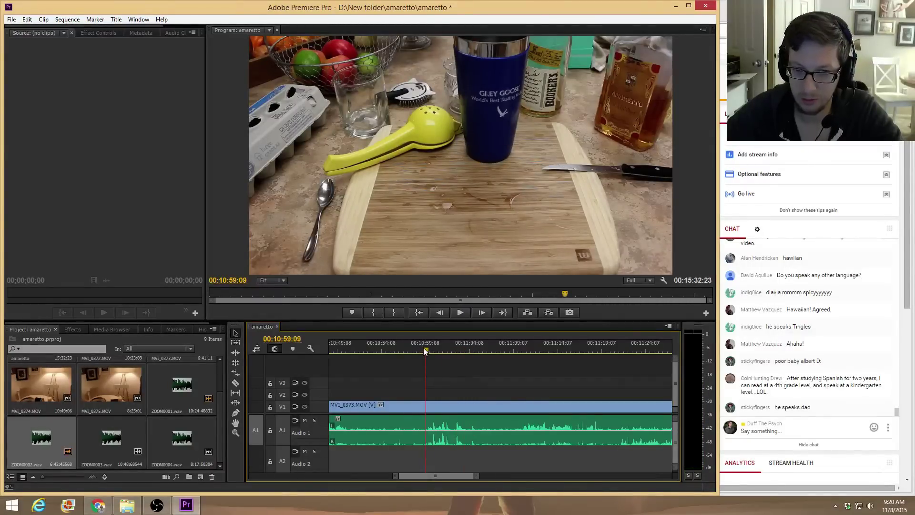
{"action": "key", "text": "space"}
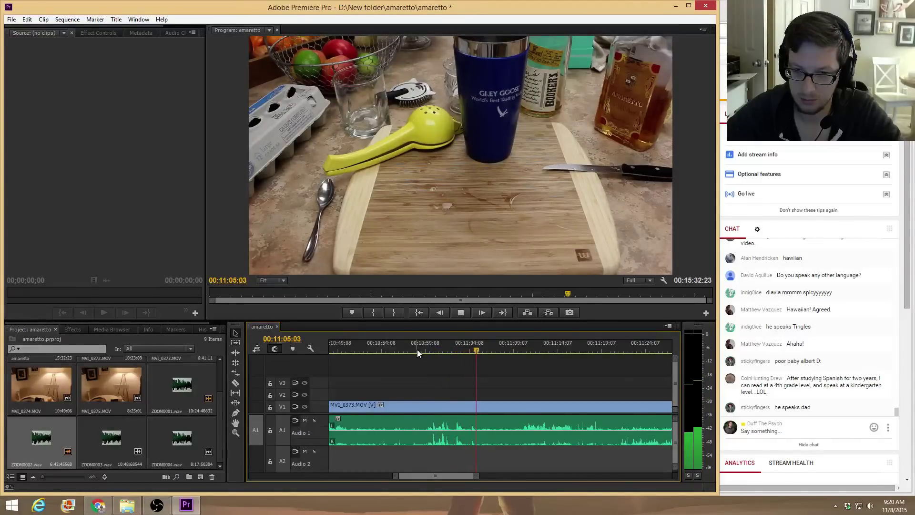
{"action": "key", "text": "space"}
{"action": "left_click", "coordinate": [427, 345]}
{"action": "key", "text": "c"}
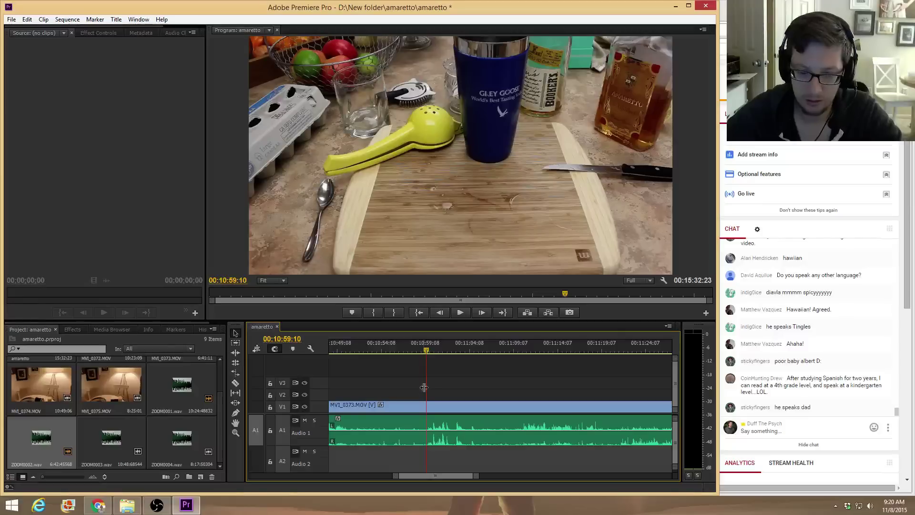
{"action": "left_click", "coordinate": [427, 405]}
{"action": "left_click_drag", "start_coordinate": [427, 351], "coordinate": [475, 356]}
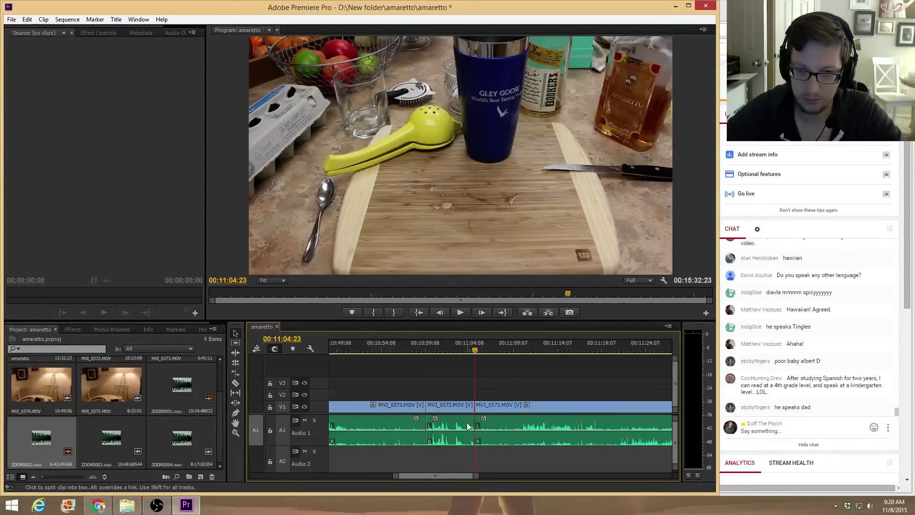
Lower the audio level of the short MVI_0373.MOV piece between the two cuts and play across it from about 00:10:58:04
{"action": "key", "text": "v"}
{"action": "left_click", "coordinate": [454, 436]}
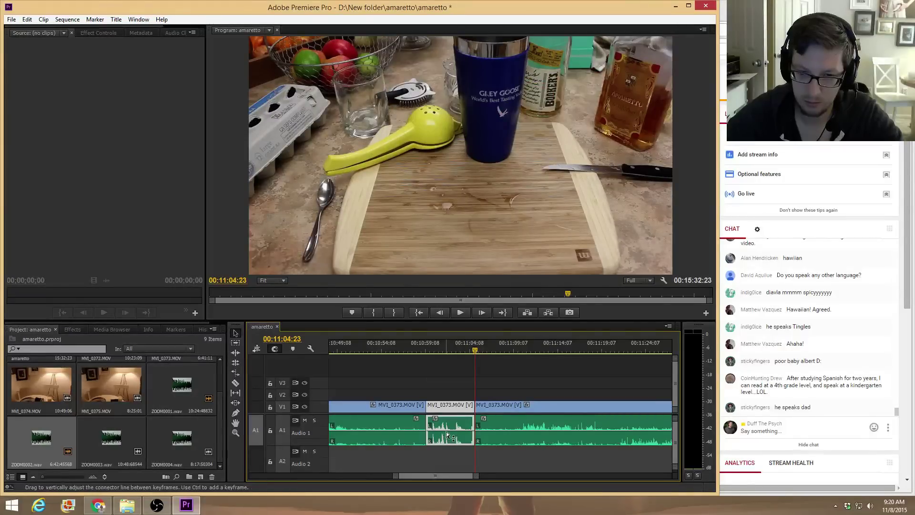
{"action": "left_click_drag", "start_coordinate": [448, 435], "coordinate": [448, 439]}
{"action": "left_click", "coordinate": [414, 349]}
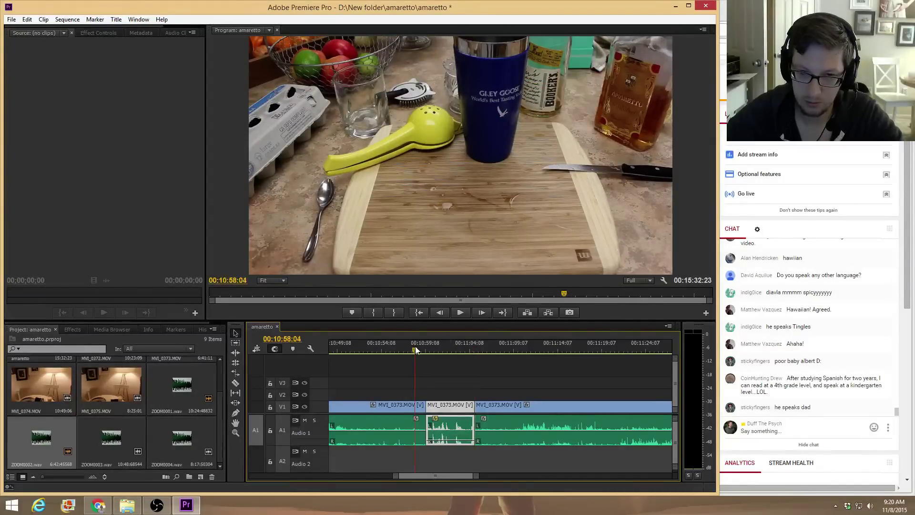
{"action": "key", "text": "space"}
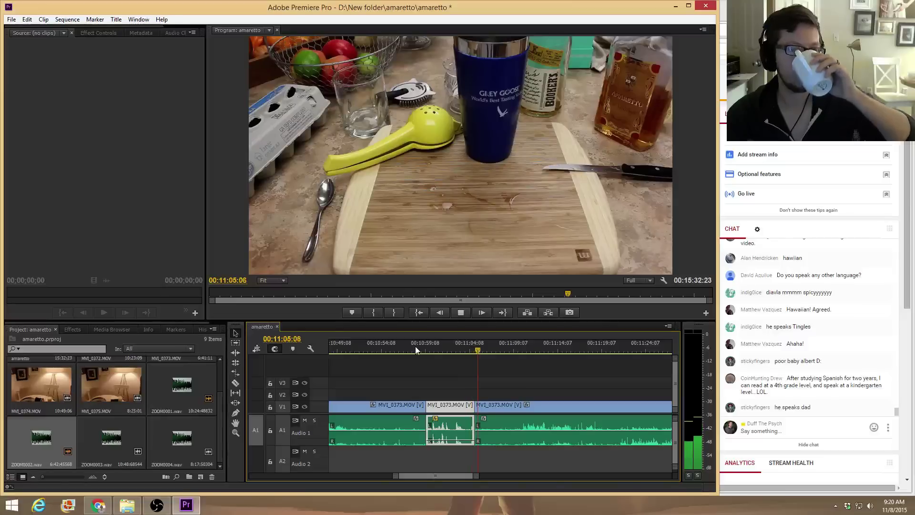
{"action": "key", "text": "space"}
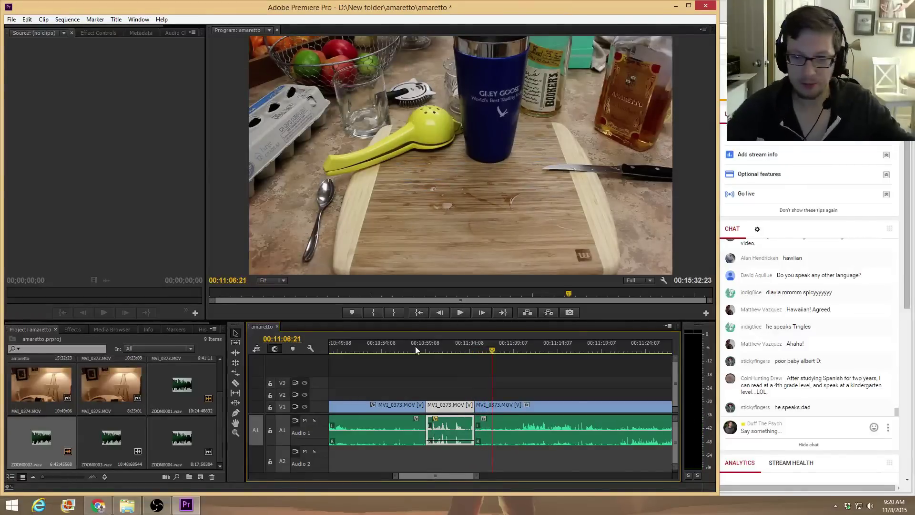
Apply Constant Gain audio crossfades at both ends of the short MVI_0373.MOV piece on Audio 1
{"action": "left_click", "coordinate": [73, 329]}
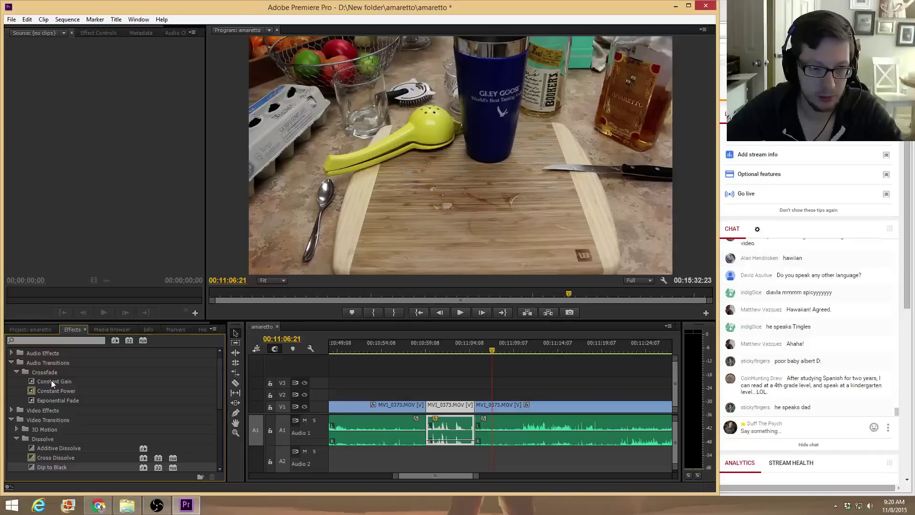
{"action": "left_click_drag", "start_coordinate": [51, 380], "coordinate": [426, 434]}
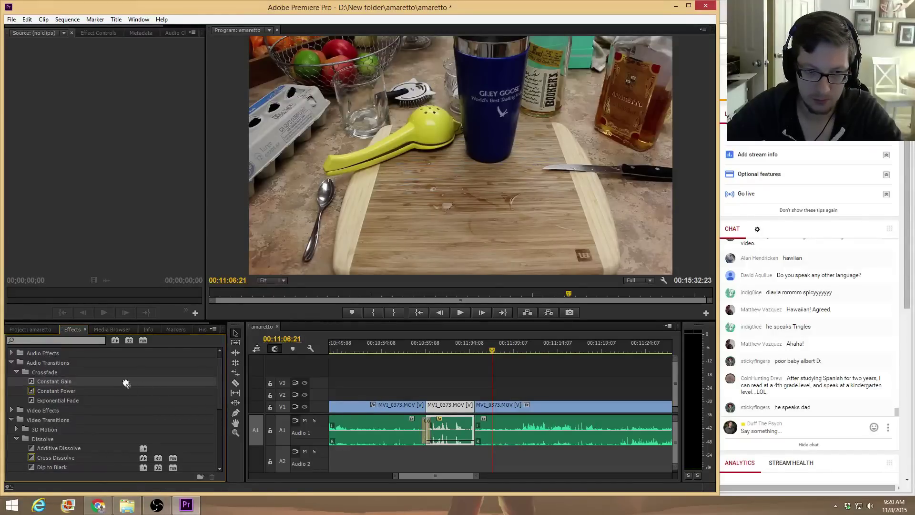
{"action": "left_click_drag", "start_coordinate": [125, 383], "coordinate": [477, 432]}
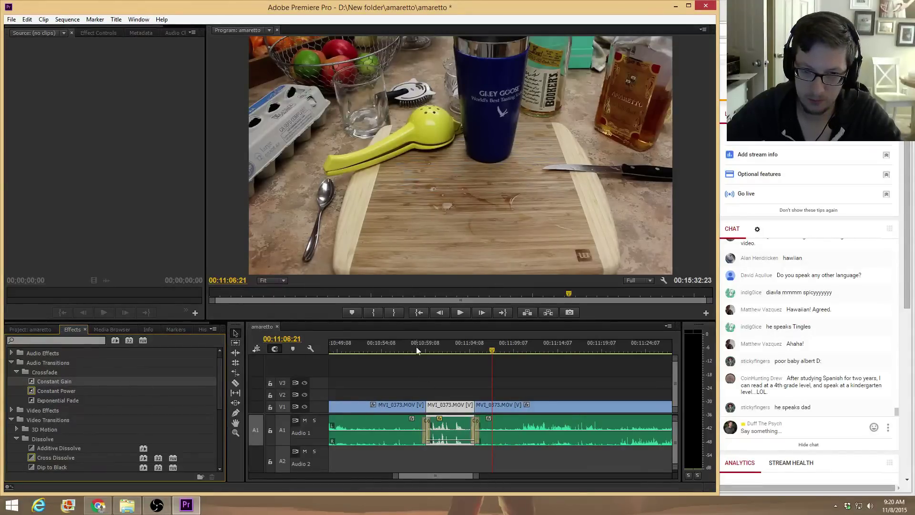
Play MVI_0373.MOV from just before the first crossfade to about 00:12:37:07 and examine the audio waveform for loud sections
{"action": "left_click", "coordinate": [414, 348]}
{"action": "key", "text": "space"}
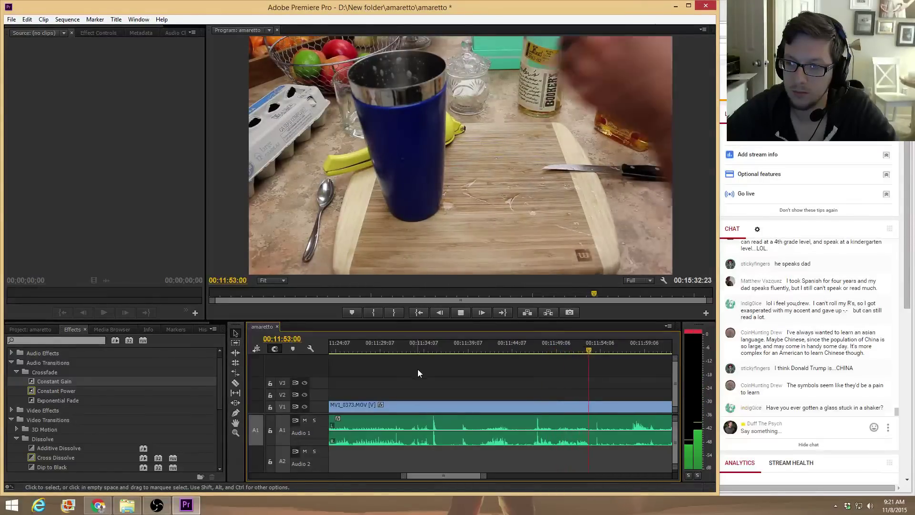
{"action": "key", "text": "space"}
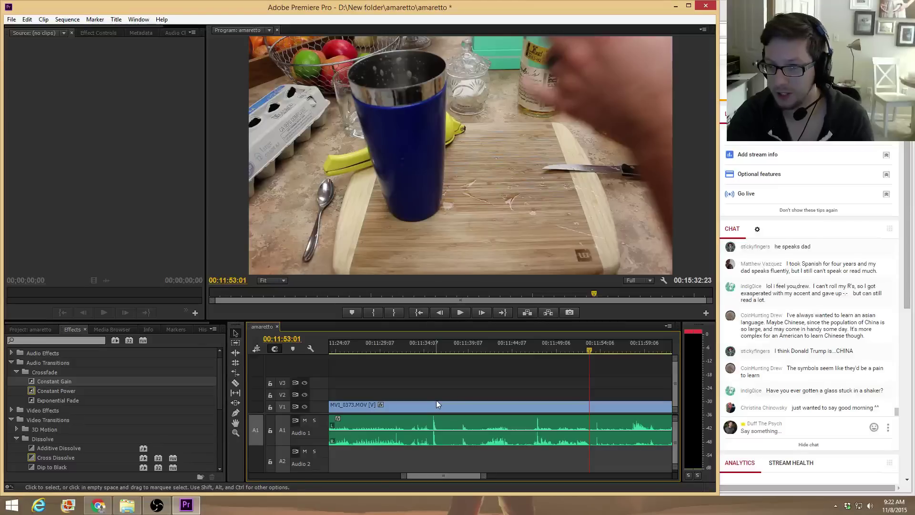
{"action": "key", "text": "space"}
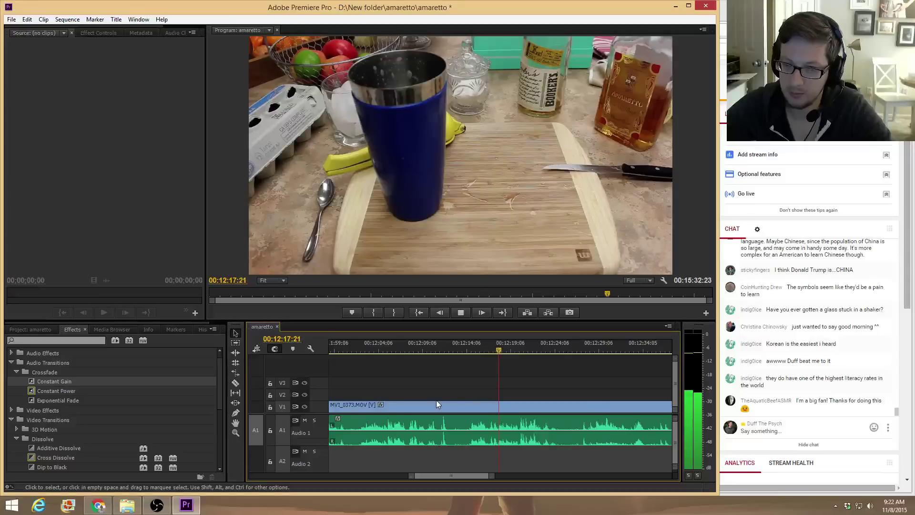
{"action": "key", "text": "space"}
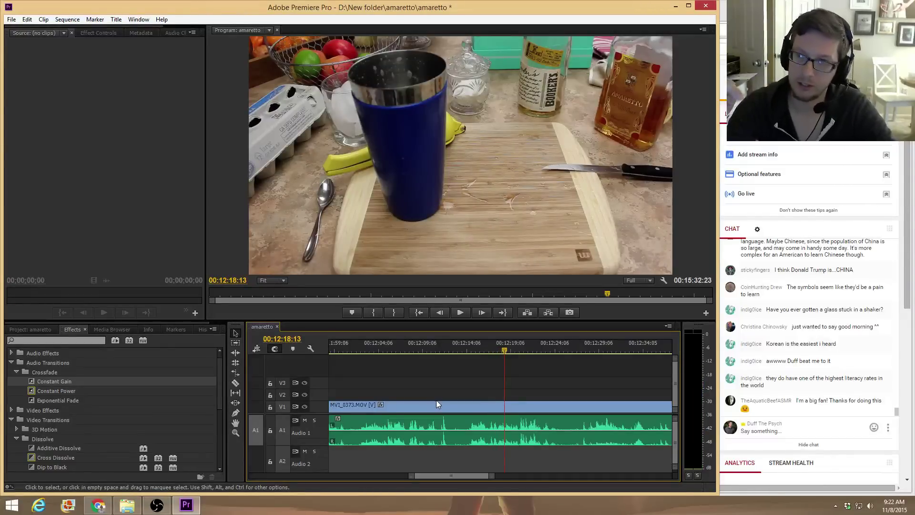
{"action": "key", "text": "space"}
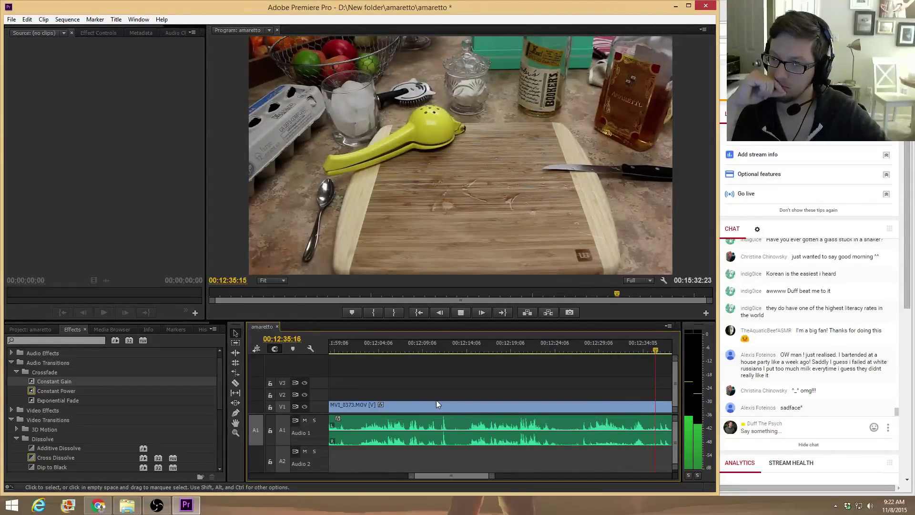
{"action": "key", "text": "space"}
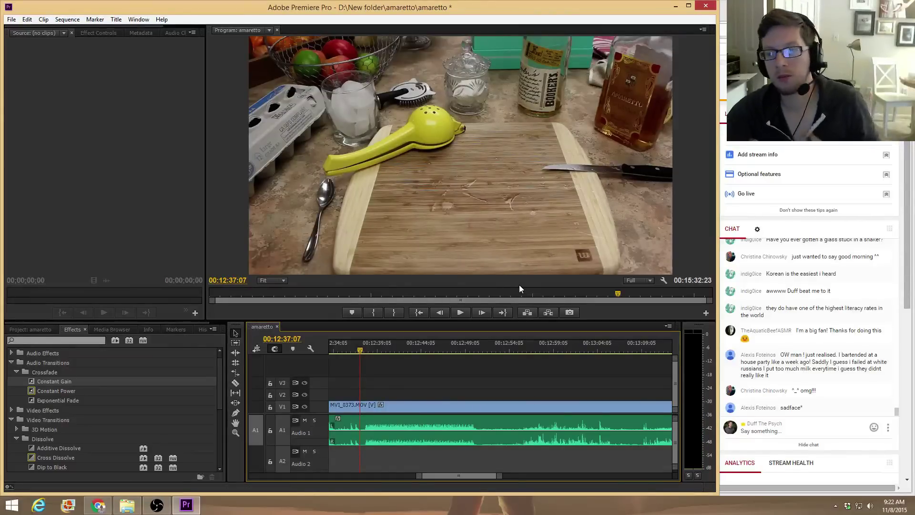
{"action": "left_click", "coordinate": [460, 312]}
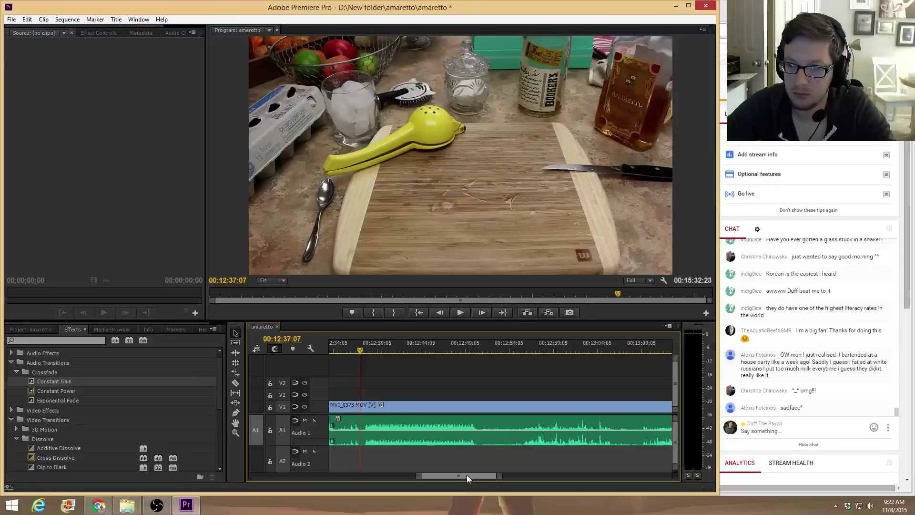
{"action": "left_click_drag", "start_coordinate": [467, 474], "coordinate": [459, 474]}
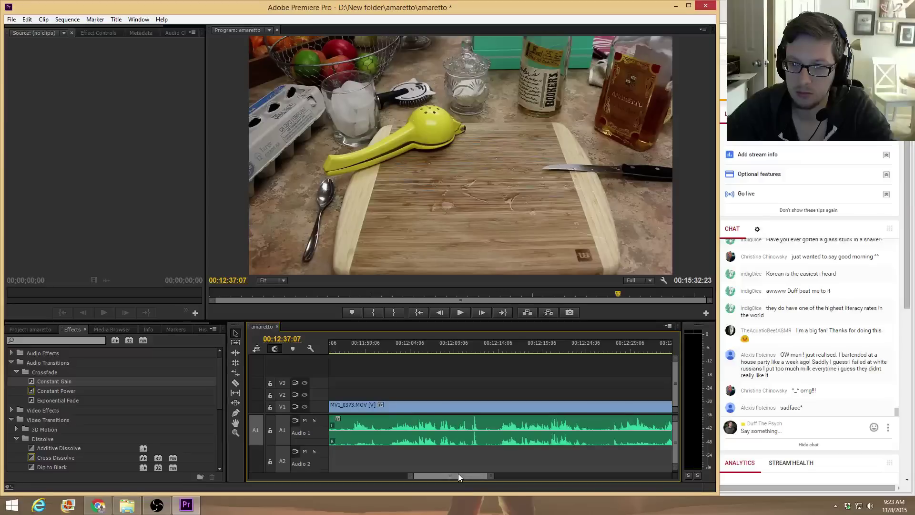
{"action": "left_click_drag", "start_coordinate": [458, 473], "coordinate": [466, 472]}
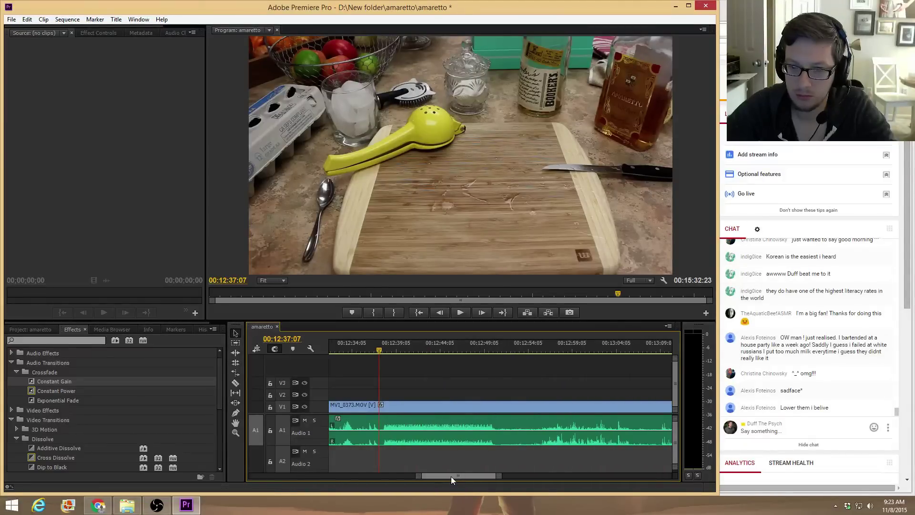
{"action": "left_click_drag", "start_coordinate": [451, 476], "coordinate": [442, 474]}
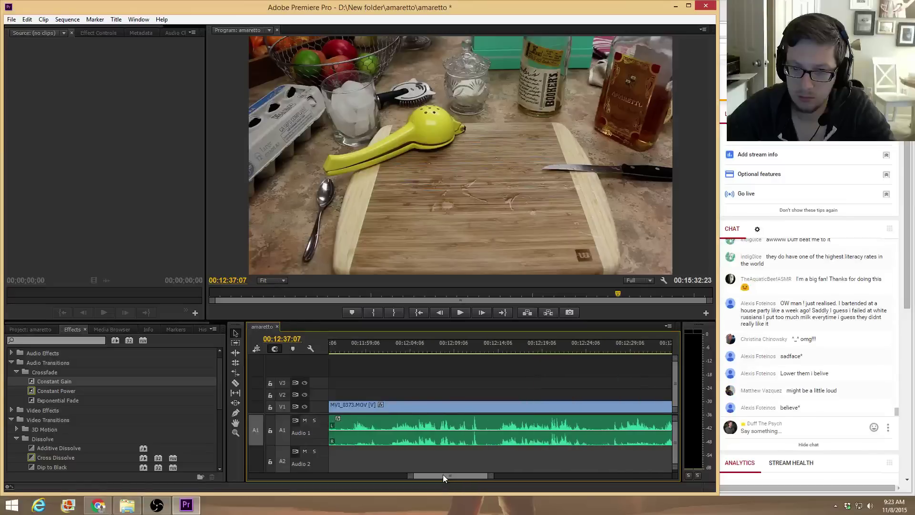
Play MVI_0373.MOV around 00:11:57 to locate the loud section and split the linked clip at 00:12:01:20 and 00:12:24:16
{"action": "left_click", "coordinate": [393, 351]}
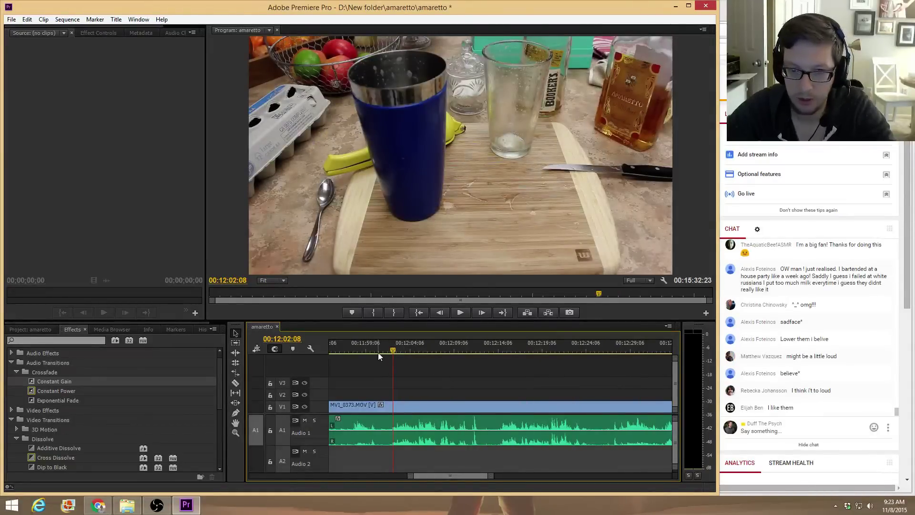
{"action": "left_click", "coordinate": [387, 347]}
{"action": "key", "text": "space"}
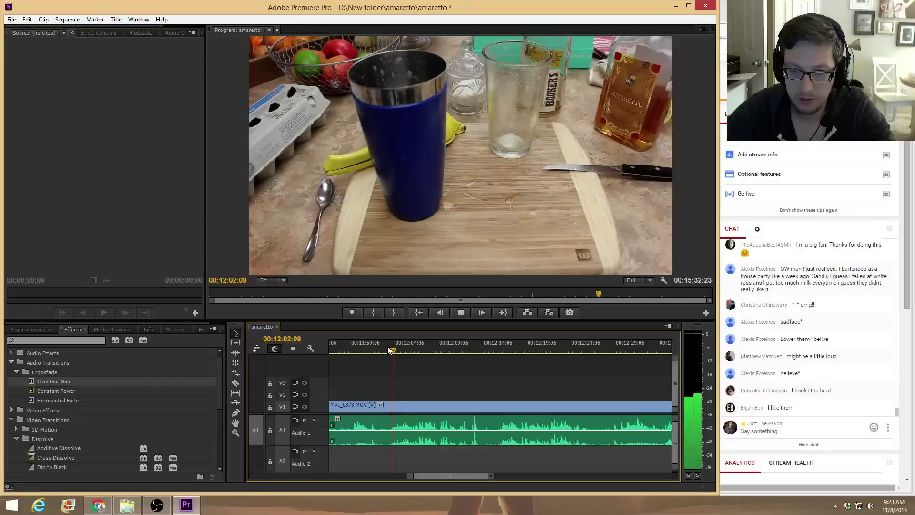
{"action": "key", "text": "space"}
{"action": "left_click", "coordinate": [345, 350]}
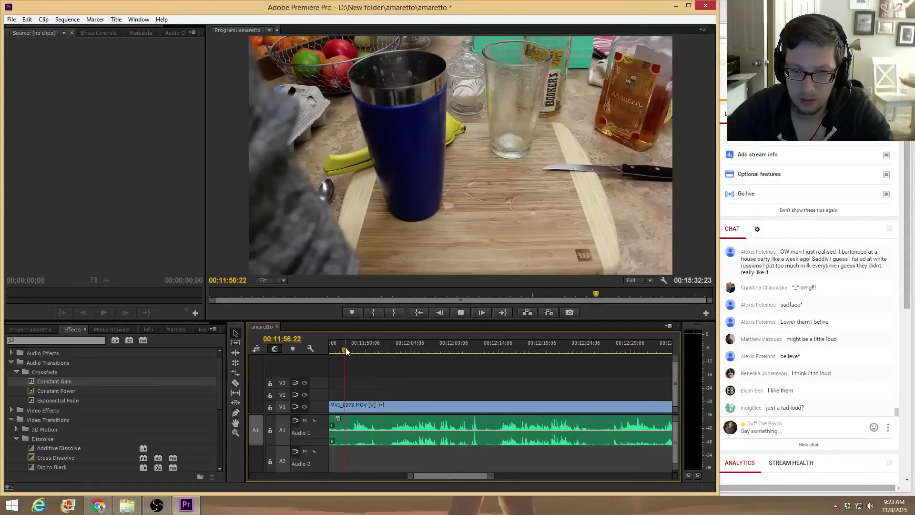
{"action": "key", "text": "space"}
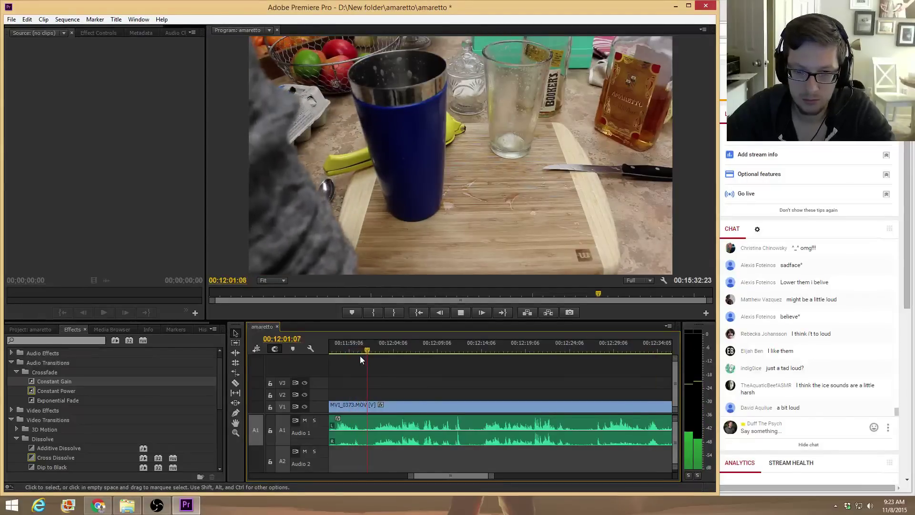
{"action": "key", "text": "space"}
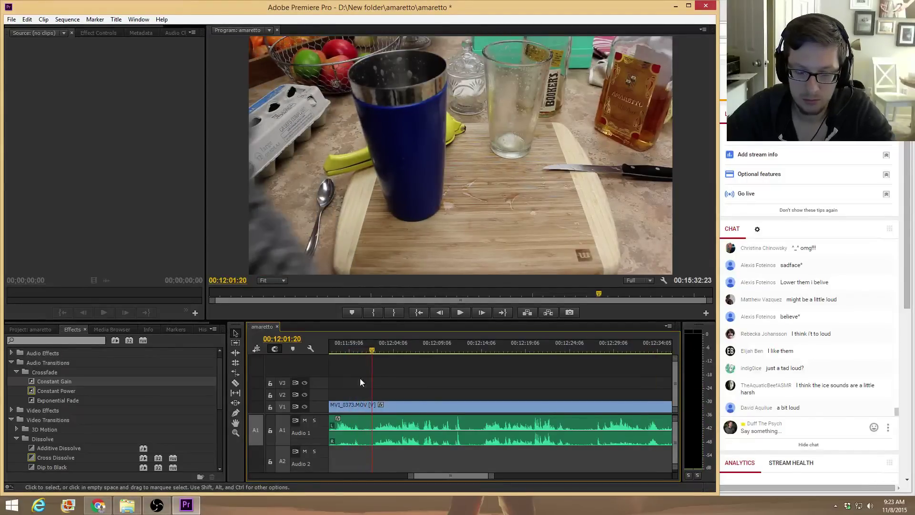
{"action": "key", "text": "c"}
{"action": "left_click", "coordinate": [372, 407]}
{"action": "left_click_drag", "start_coordinate": [372, 349], "coordinate": [574, 358]}
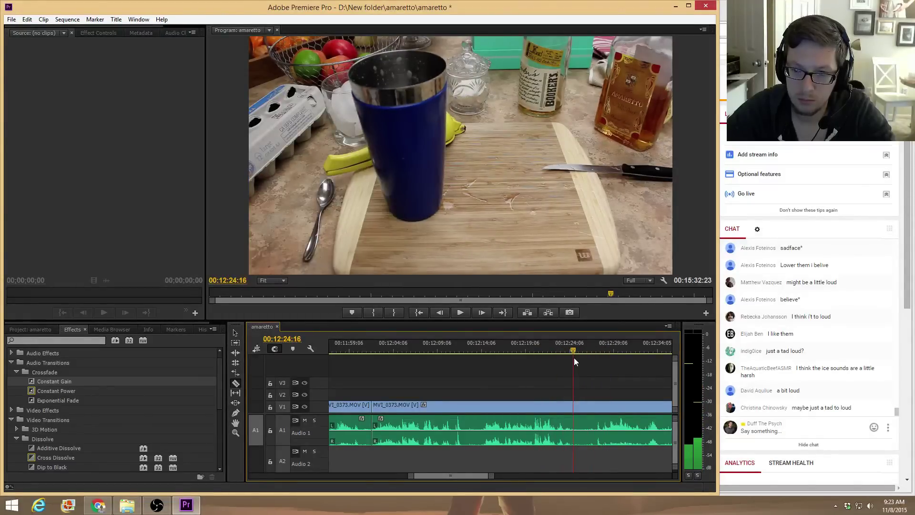
{"action": "key", "text": "ctrl+s"}
{"action": "left_click", "coordinate": [577, 408]}
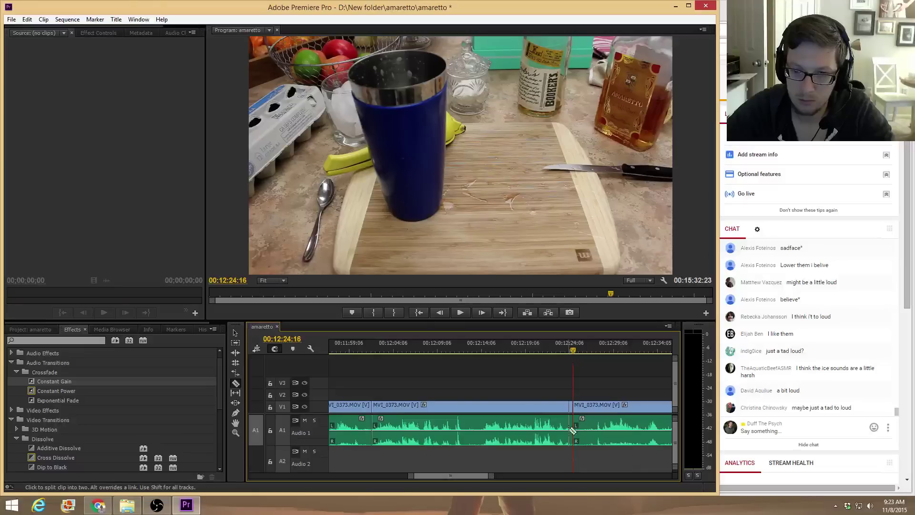
Lower the audio level between the 00:12:01:20 and 00:12:24:16 cuts and apply Constant Gain crossfades at both ends of that piece
{"action": "key", "text": "v"}
{"action": "left_click_drag", "start_coordinate": [496, 427], "coordinate": [498, 441]}
{"action": "left_click_drag", "start_coordinate": [60, 386], "coordinate": [375, 428]}
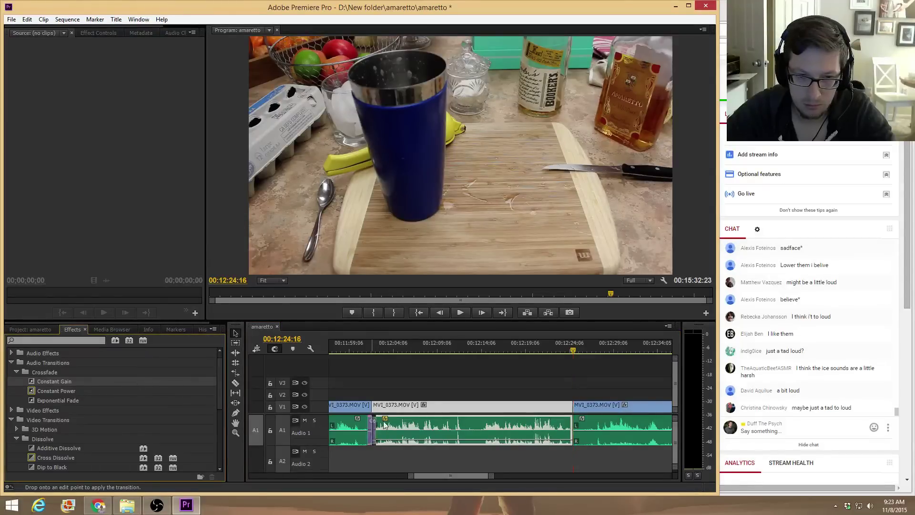
{"action": "left_click_drag", "start_coordinate": [576, 432], "coordinate": [575, 432]}
Play across the quieter section up to about 00:12:33:05 and skip ahead to about 00:13:02 in MVI_0373.MOV
{"action": "left_click_drag", "start_coordinate": [359, 349], "coordinate": [340, 349]}
{"action": "key", "text": "space"}
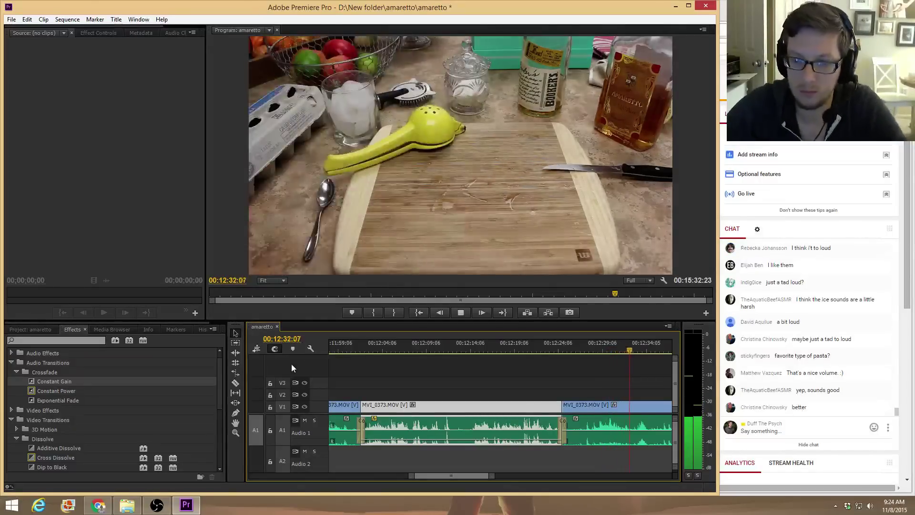
{"action": "key", "text": "space"}
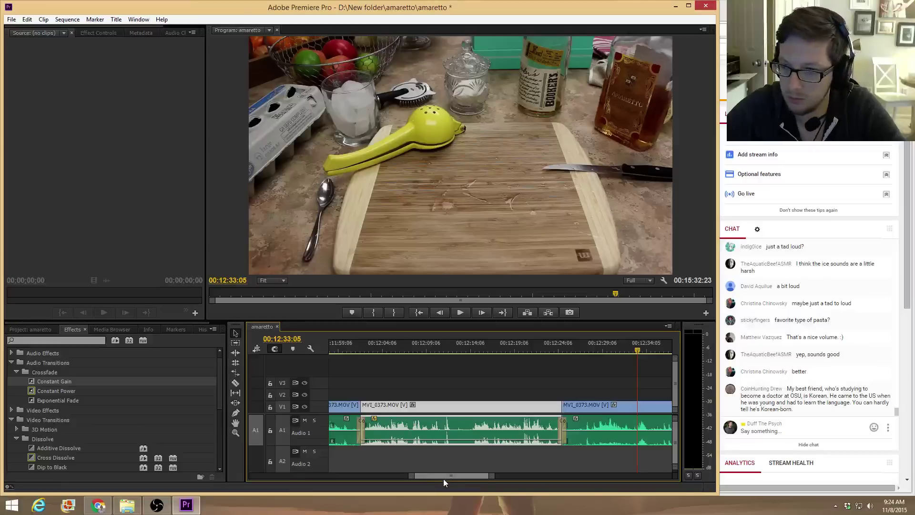
{"action": "scroll", "coordinate": [449, 474], "scroll_direction": "down", "scroll_amount": 5}
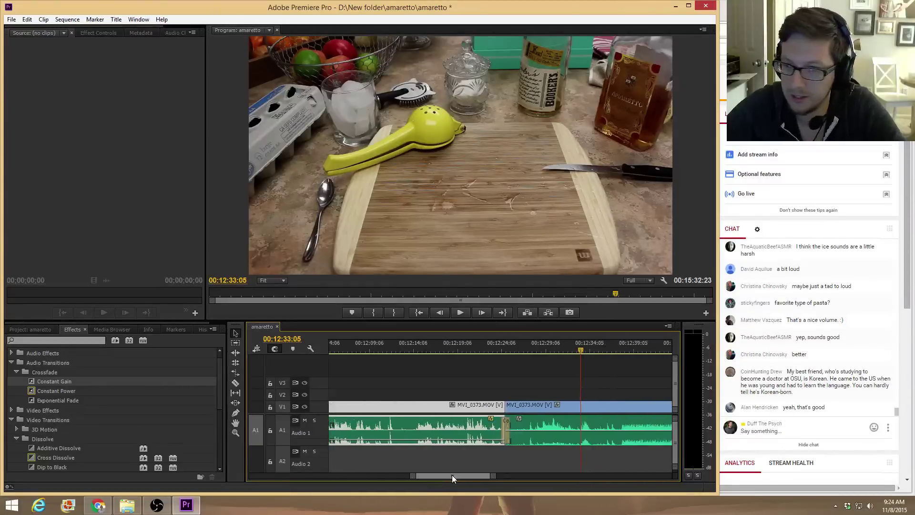
{"action": "scroll", "coordinate": [461, 474], "scroll_direction": "down", "scroll_amount": 1}
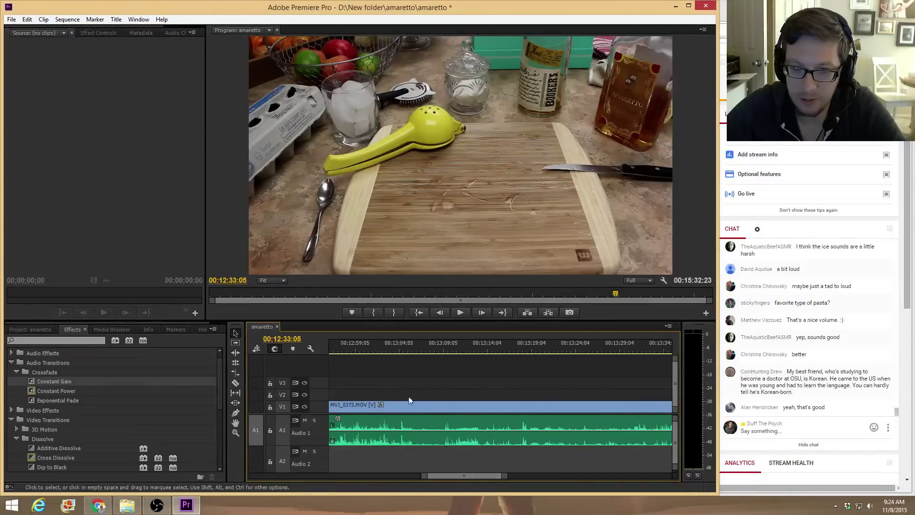
{"action": "left_click", "coordinate": [380, 350]}
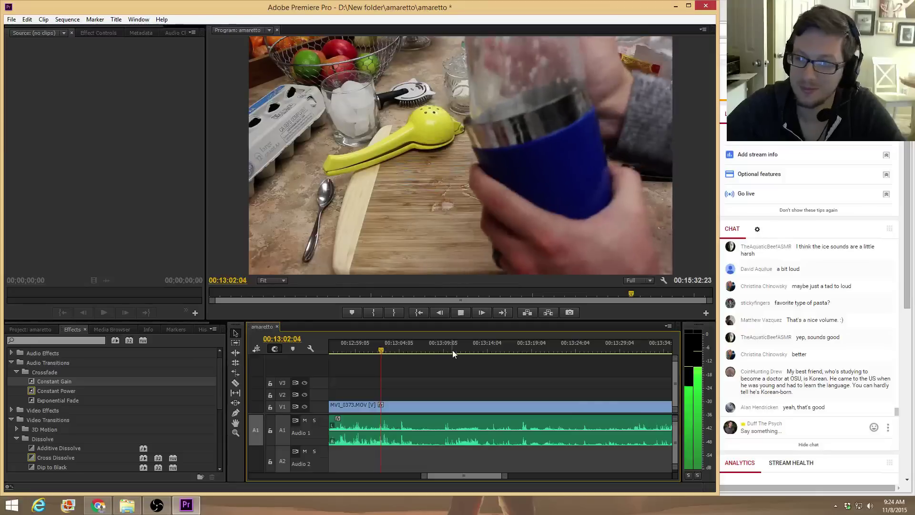
Play MVI_0373.MOV from about 00:13:02, skipping ahead through to about 00:14:50, and check the audio for overly loud passages
{"action": "key", "text": "space"}
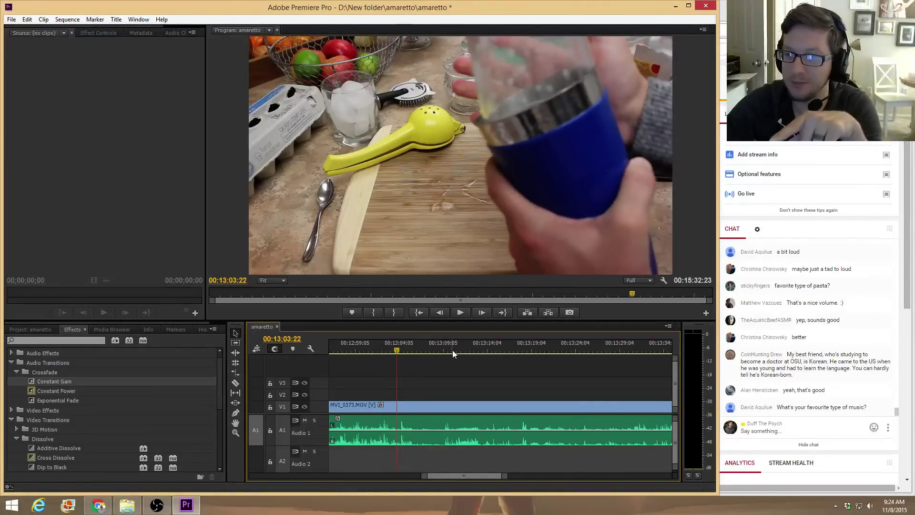
{"action": "key", "text": "space"}
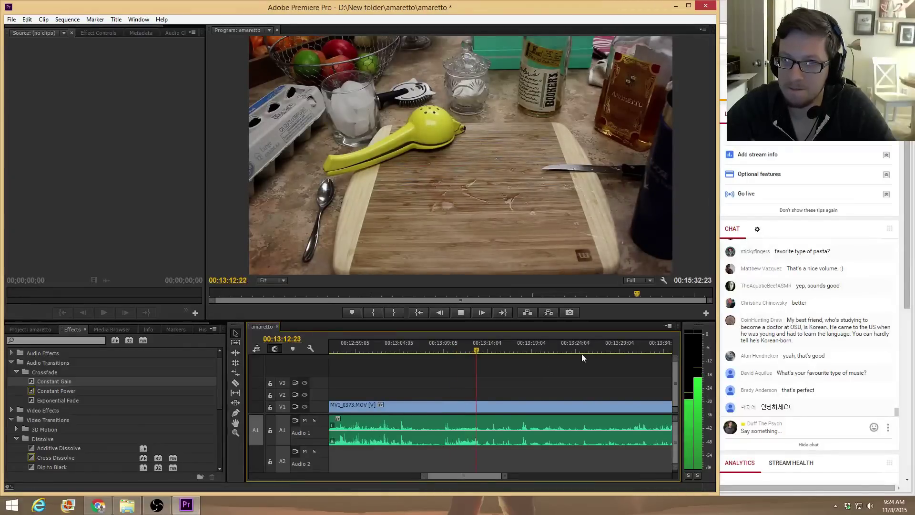
{"action": "left_click", "coordinate": [637, 349]}
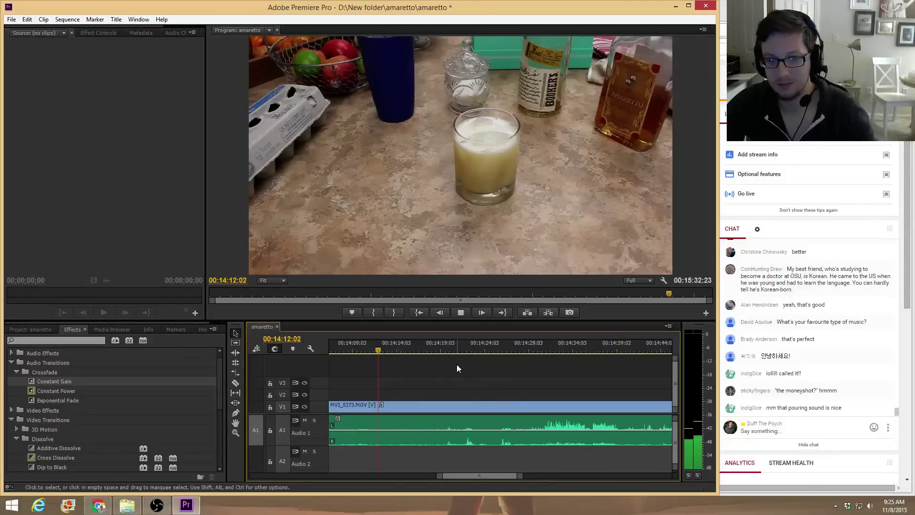
{"action": "left_click", "coordinate": [462, 349]}
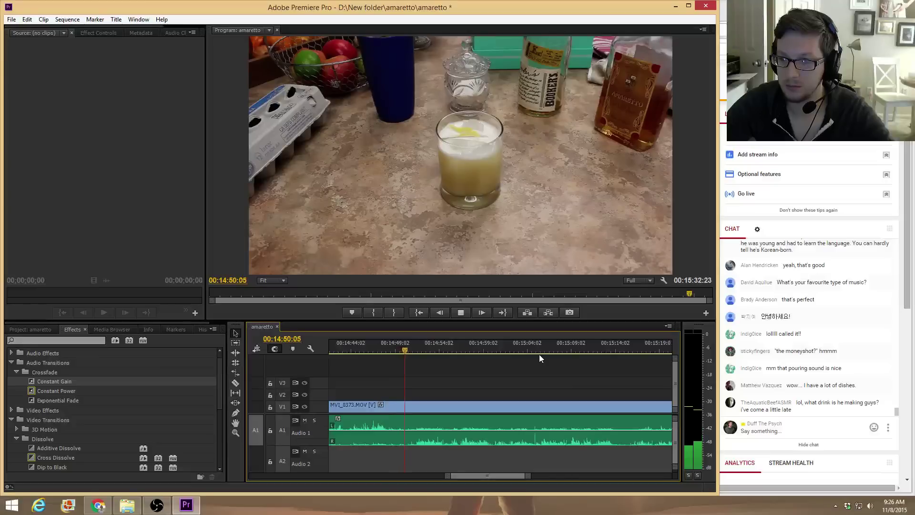
Send the reply "amaretto sour" in the YouTube live chat and return to Premiere Pro
{"action": "left_click", "coordinate": [802, 430]}
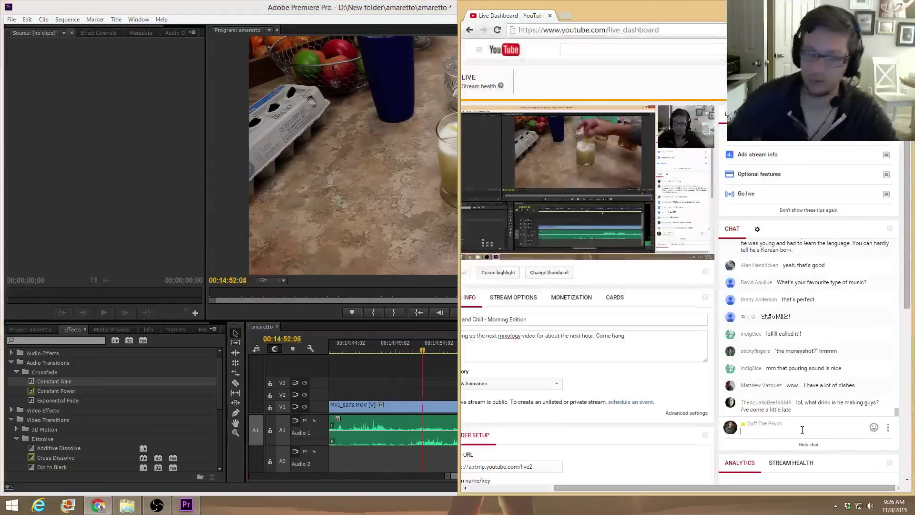
{"action": "type", "text": "amaretto sour"}
{"action": "key", "text": "Return"}
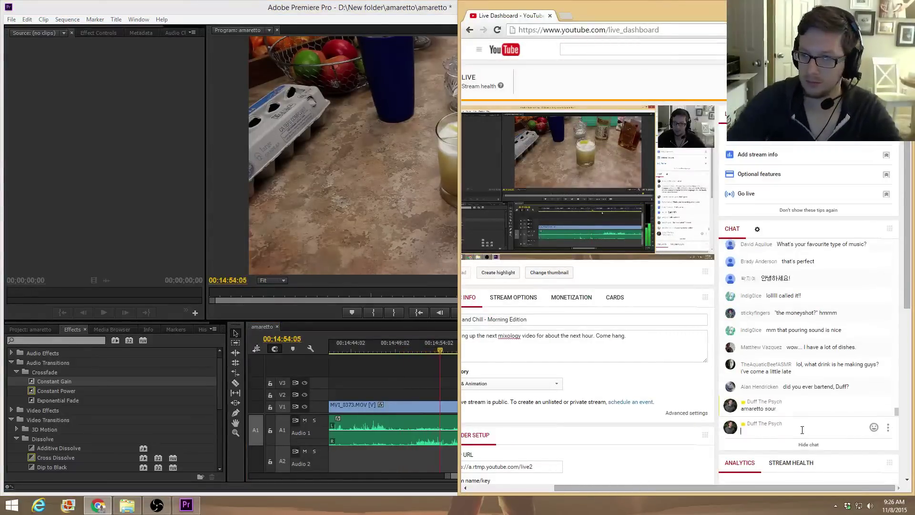
{"action": "left_click", "coordinate": [386, 23]}
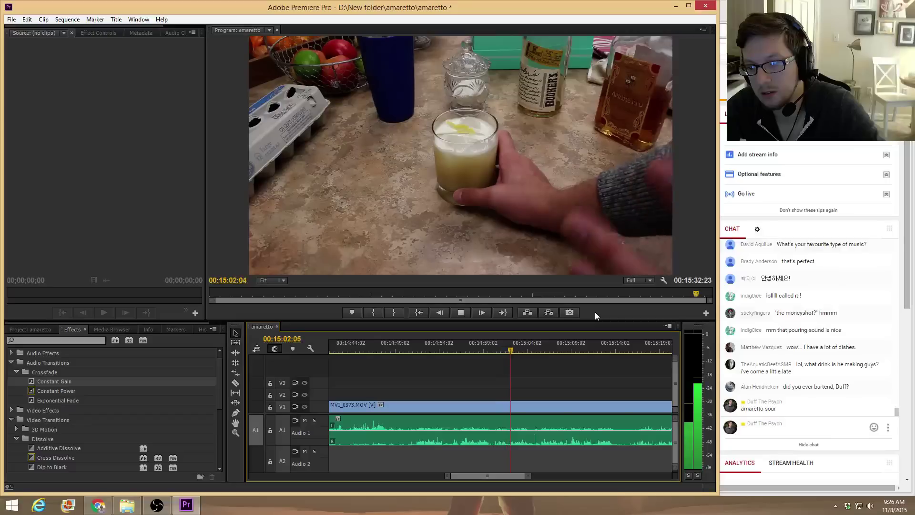
Review the ending of MVI_0373.MOV, split the clip at 00:15:31:01 and delete the remaining tail
{"action": "left_click", "coordinate": [586, 350]}
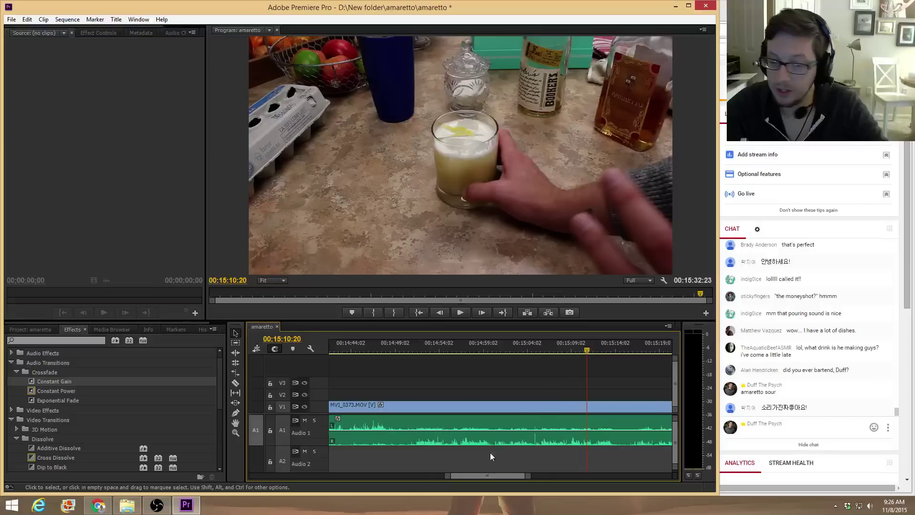
{"action": "left_click_drag", "start_coordinate": [482, 474], "coordinate": [490, 475]}
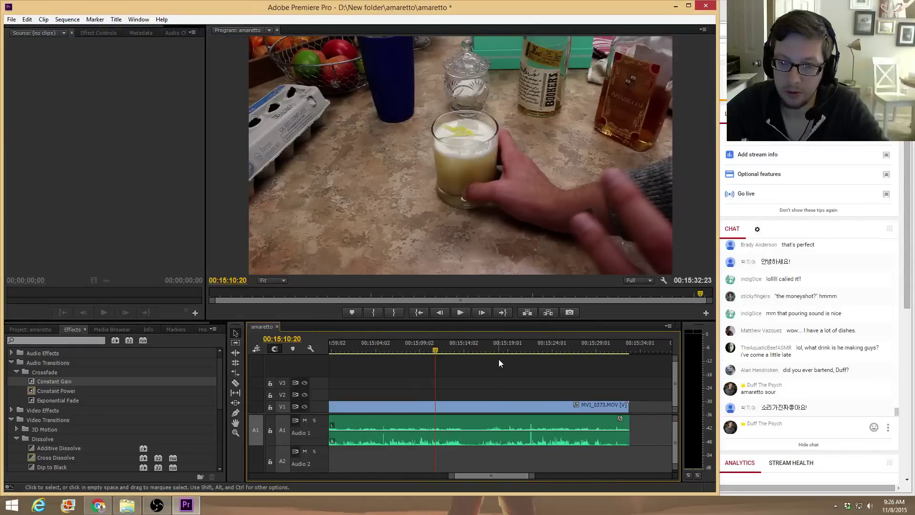
{"action": "left_click_drag", "start_coordinate": [500, 348], "coordinate": [609, 363]}
{"action": "key", "text": "space"}
{"action": "key", "text": "space"}
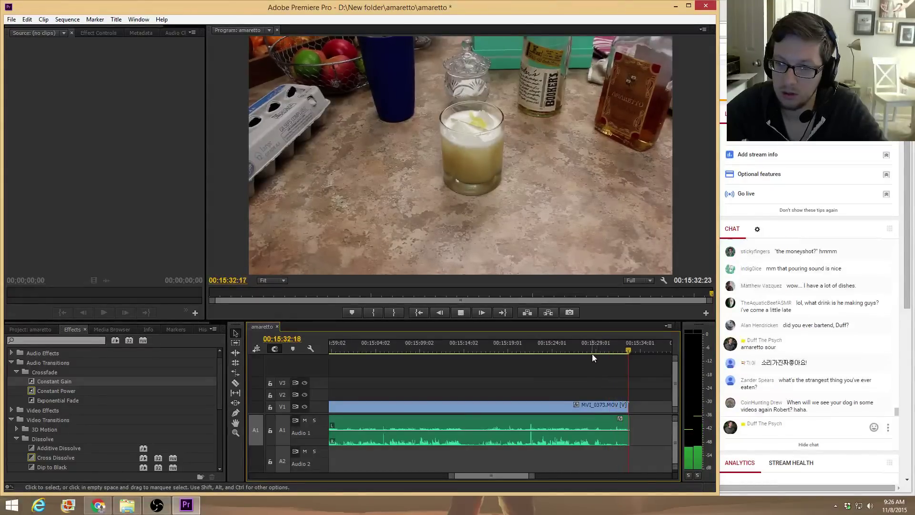
{"action": "left_click", "coordinate": [591, 353]}
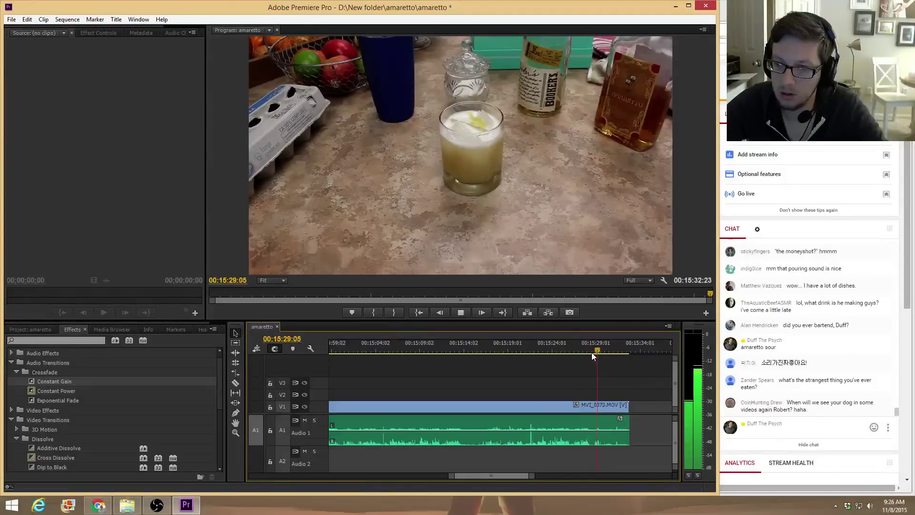
{"action": "key", "text": "space"}
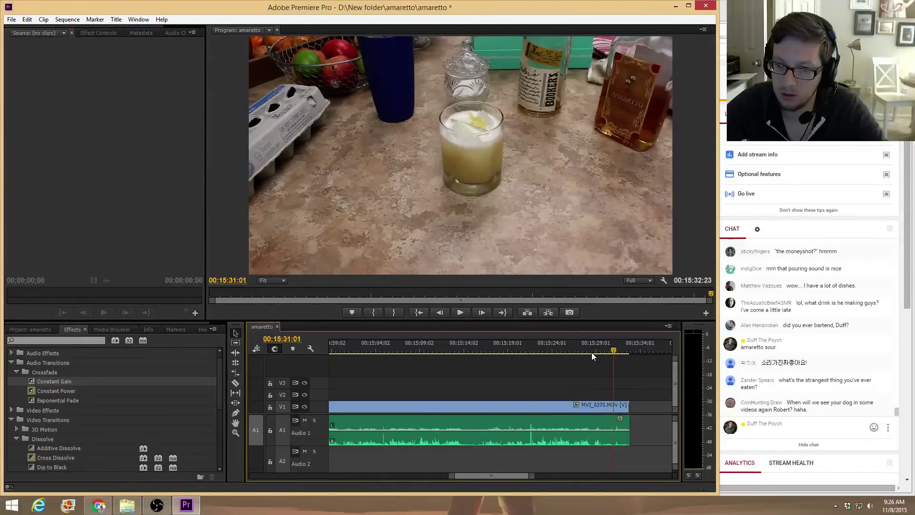
{"action": "key", "text": "c"}
{"action": "left_click", "coordinate": [614, 406]}
{"action": "key", "text": "v"}
{"action": "left_click", "coordinate": [620, 406]}
{"action": "key", "text": "Delete"}
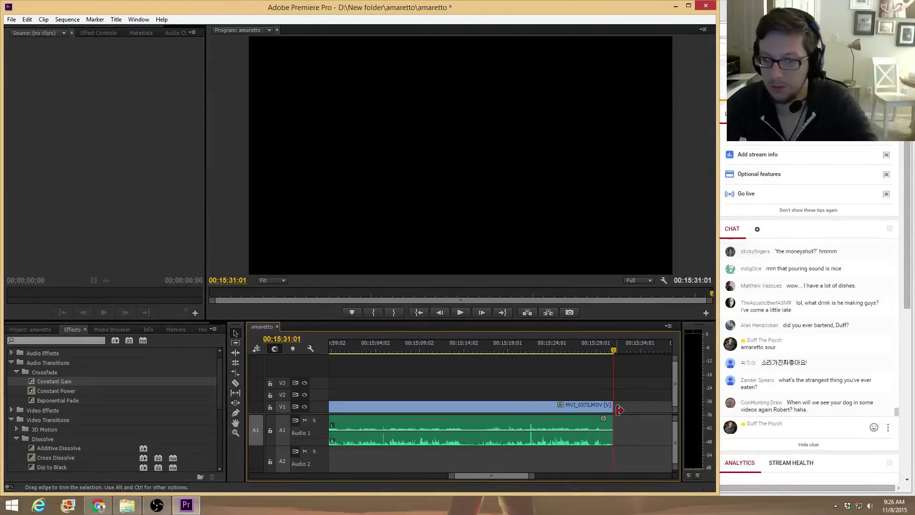
Place MVI_0374.MOV on V1 just after the end of MVI_0373.MOV and add ZOOM0003.wav beneath it on A2
{"action": "scroll", "coordinate": [506, 480], "scroll_direction": "down", "scroll_amount": 5}
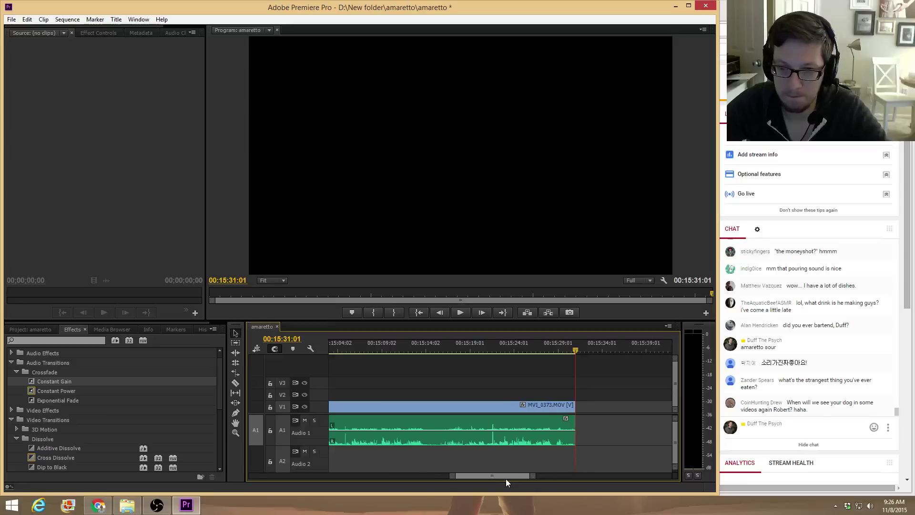
{"action": "left_click", "coordinate": [43, 328]}
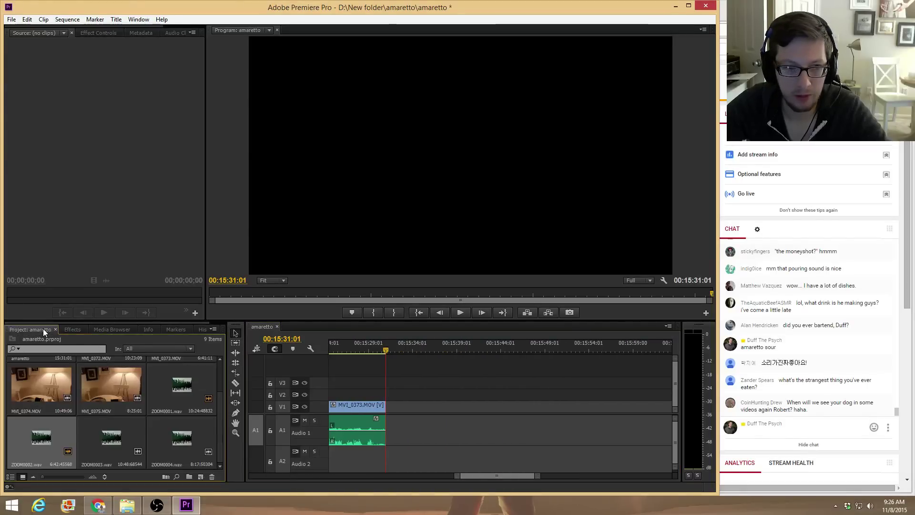
{"action": "left_click", "coordinate": [56, 383]}
{"action": "left_click_drag", "start_coordinate": [38, 393], "coordinate": [412, 406]}
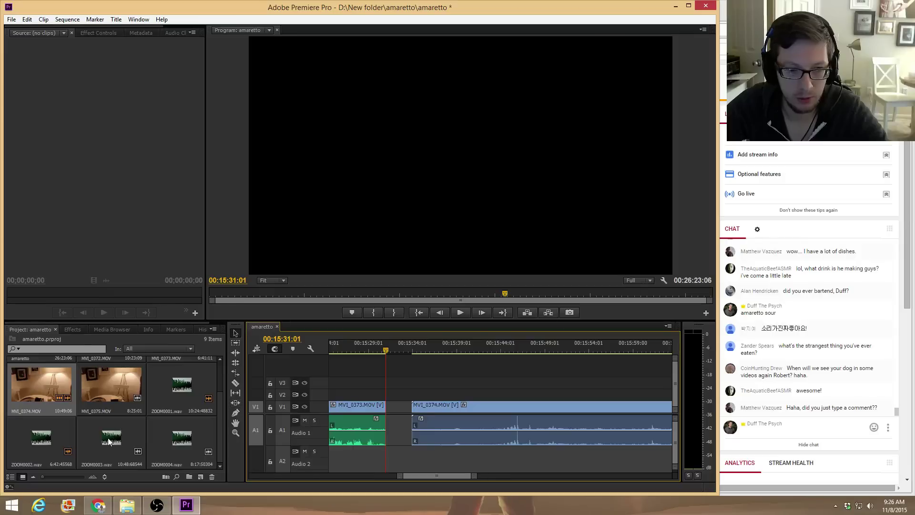
{"action": "left_click", "coordinate": [224, 419]}
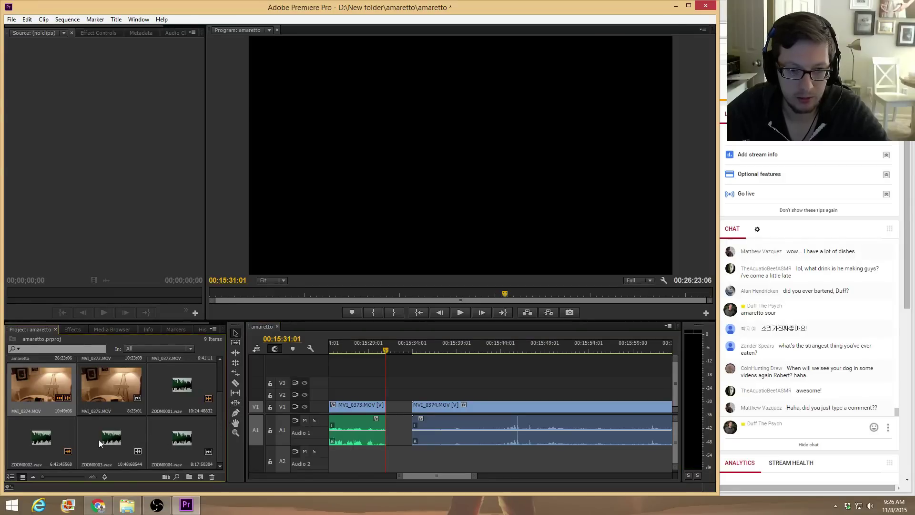
{"action": "left_click_drag", "start_coordinate": [98, 439], "coordinate": [414, 457]}
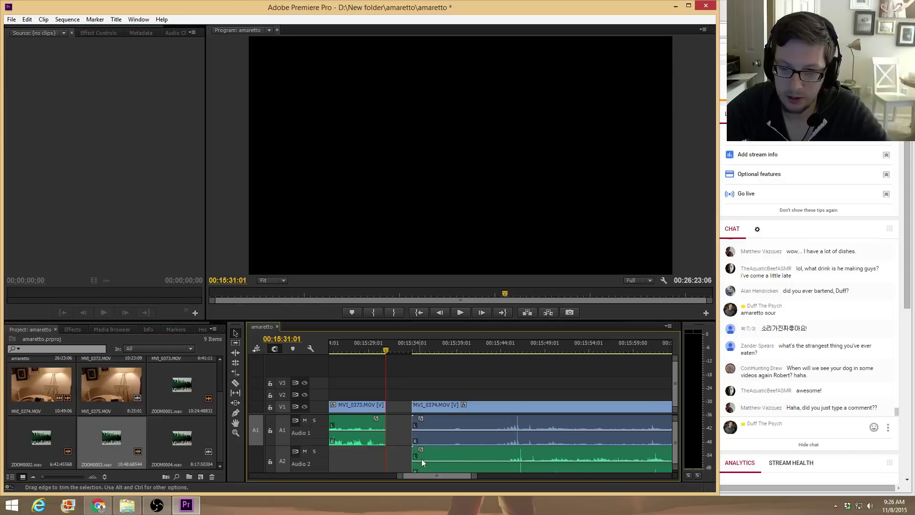
Shift MVI_0374.MOV so the sync spike in its camera audio near 00:15:46 lines up with the spike in ZOOM0003.wav
{"action": "left_click_drag", "start_coordinate": [526, 340], "coordinate": [621, 348]}
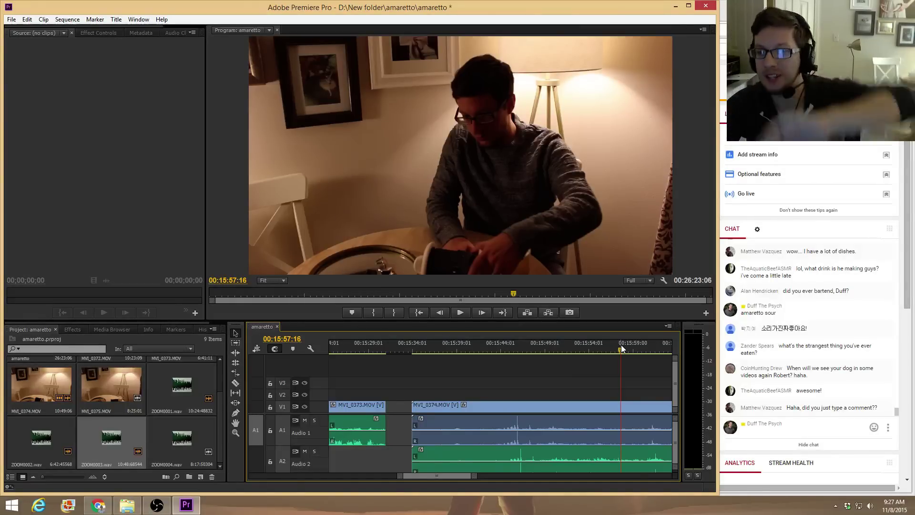
{"action": "left_click", "coordinate": [521, 346]}
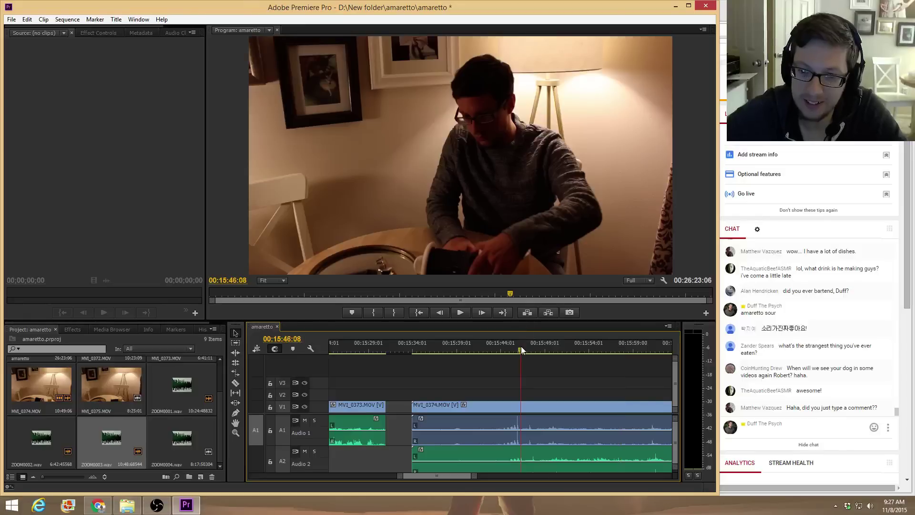
{"action": "left_click_drag", "start_coordinate": [473, 478], "coordinate": [440, 476]}
{"action": "left_click_drag", "start_coordinate": [439, 425], "coordinate": [583, 424]}
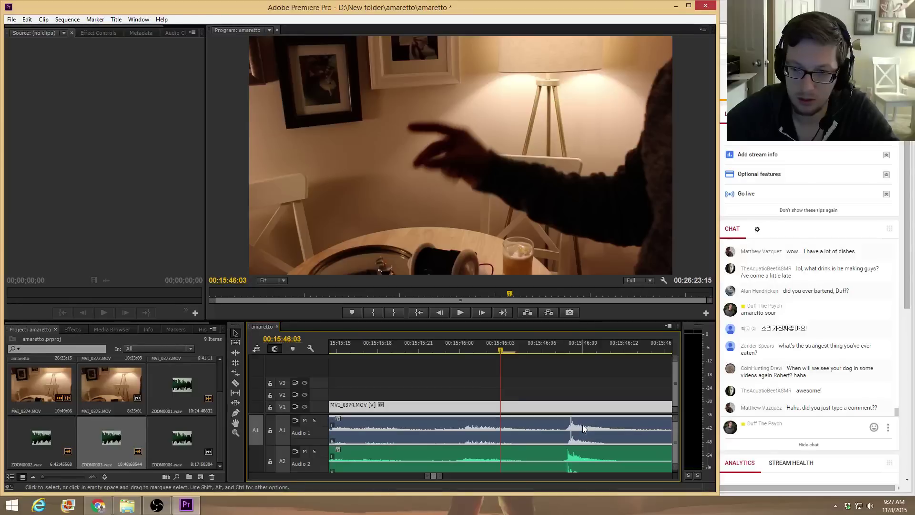
{"action": "key", "text": "space"}
{"action": "key", "text": "space"}
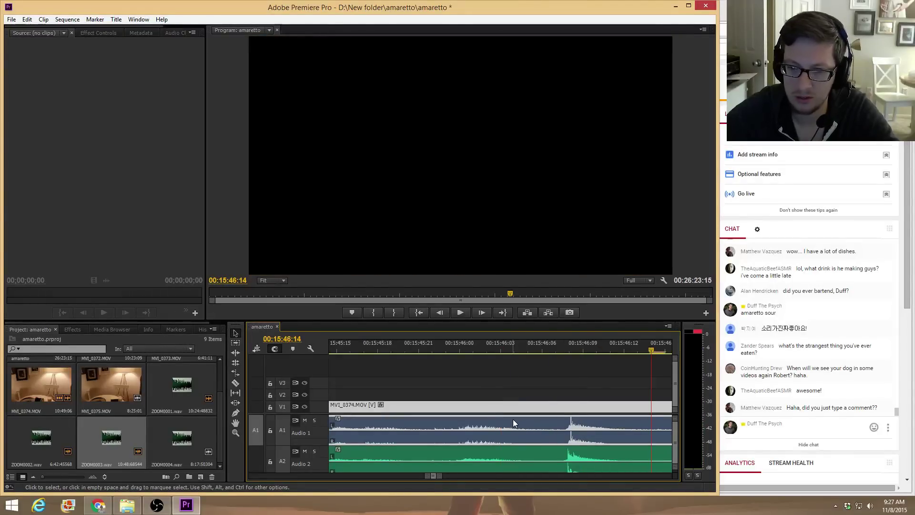
Unlink the video and audio of MVI_0374.MOV and delete its camera audio from A1
{"action": "right_click", "coordinate": [513, 419]}
{"action": "left_click", "coordinate": [538, 126]}
{"action": "left_click", "coordinate": [526, 420]}
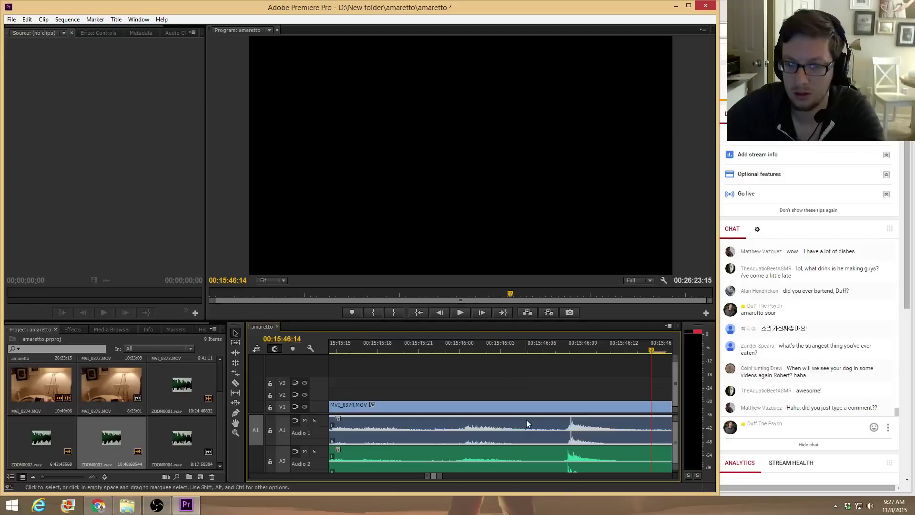
{"action": "key", "text": "Delete"}
Move the ZOOM0003.wav audio up to A1 and link it to the MVI_0374.MOV video
{"action": "left_click_drag", "start_coordinate": [532, 456], "coordinate": [541, 409]}
{"action": "left_click", "coordinate": [541, 408], "text": "shift"}
{"action": "right_click", "coordinate": [540, 409]}
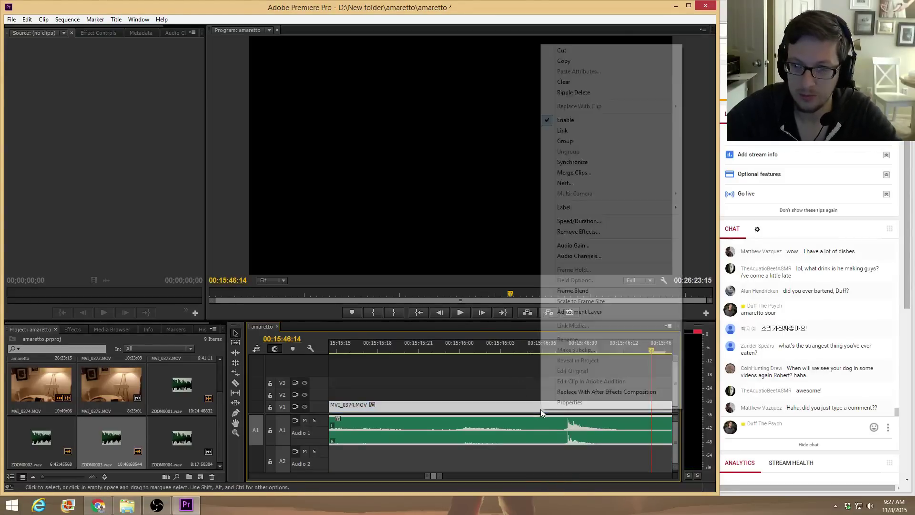
{"action": "left_click", "coordinate": [589, 131]}
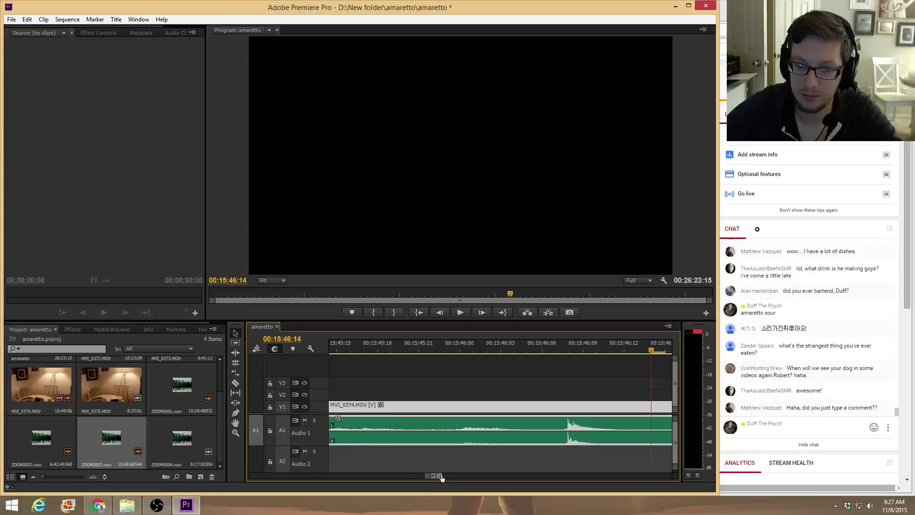
Split the linked MVI_0374.MOV clip at 00:16:04:13, delete its opening part and ripple delete the gap after MVI_0373.MOV
{"action": "left_click_drag", "start_coordinate": [440, 476], "coordinate": [481, 476]}
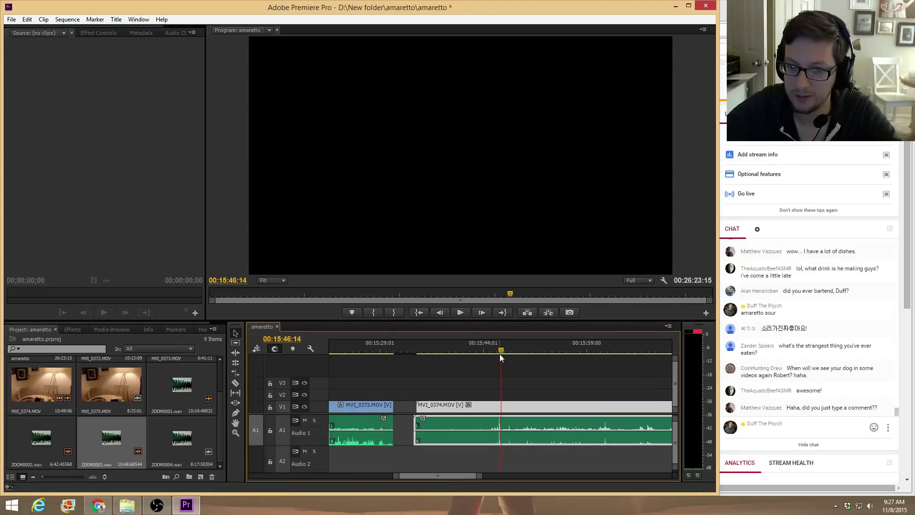
{"action": "left_click_drag", "start_coordinate": [500, 354], "coordinate": [582, 350]}
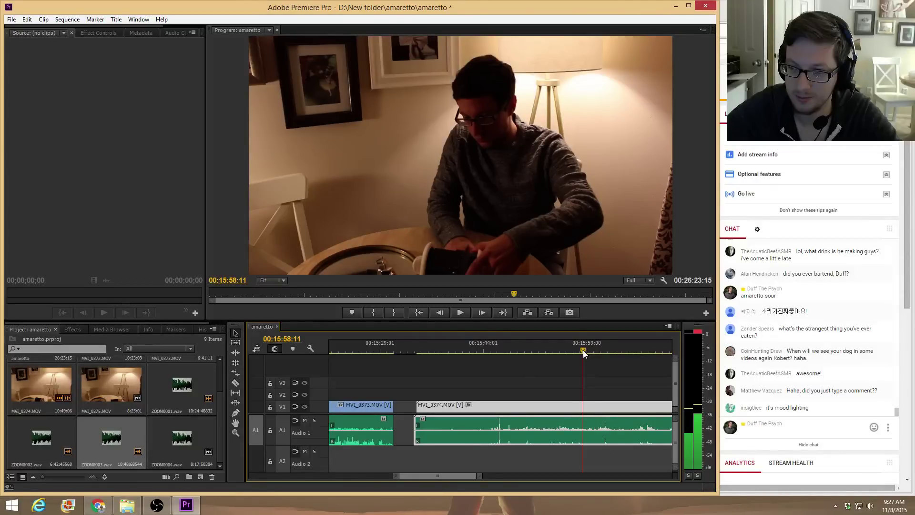
{"action": "left_click_drag", "start_coordinate": [582, 350], "coordinate": [628, 353]}
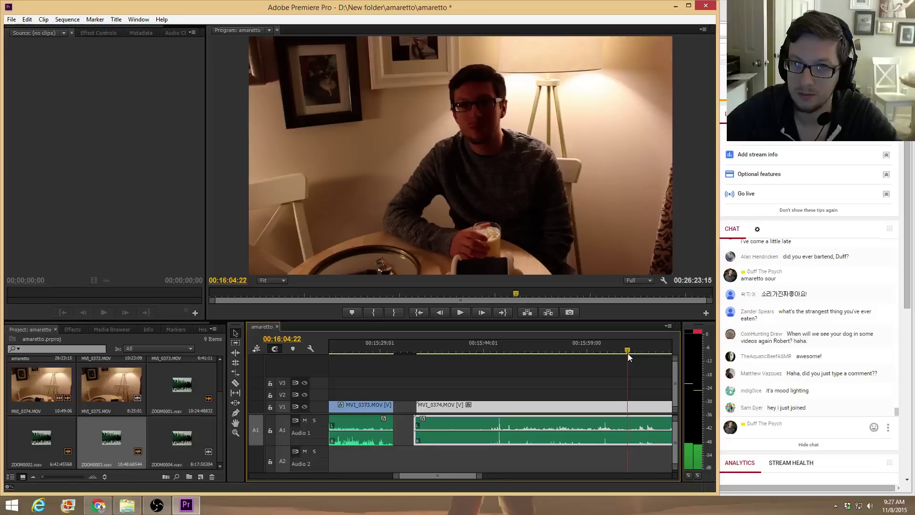
{"action": "left_click_drag", "start_coordinate": [627, 353], "coordinate": [624, 353]}
{"action": "key", "text": "ctrl+k"}
{"action": "left_click", "coordinate": [584, 407]}
{"action": "key", "text": "Delete"}
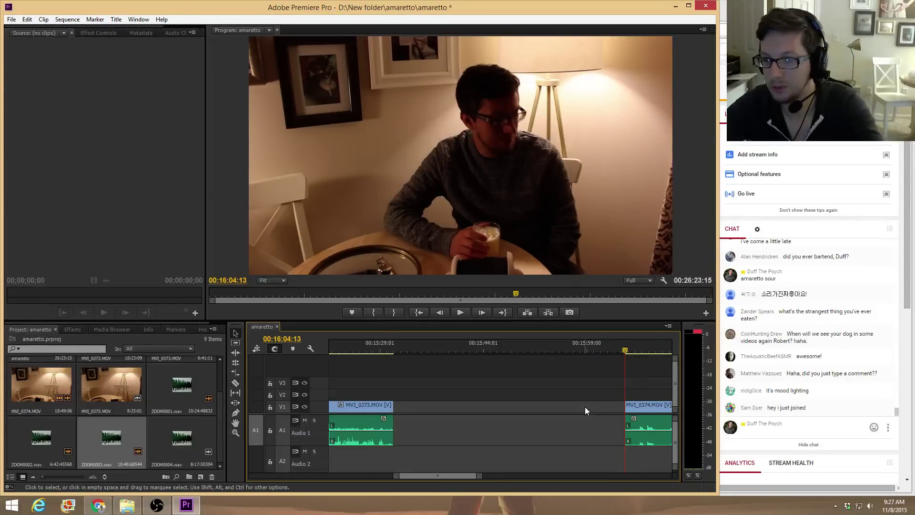
{"action": "right_click", "coordinate": [585, 407]}
{"action": "left_click", "coordinate": [610, 412]}
Apply a Constant Gain audio crossfade and a Cross Dissolve video transition centred on the cut between MVI_0373.MOV and MVI_0374.MOV
{"action": "left_click", "coordinate": [72, 328]}
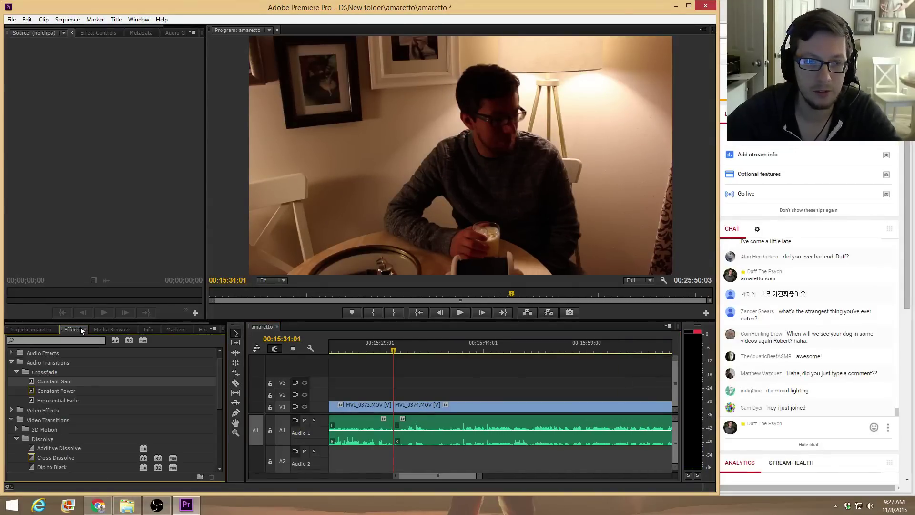
{"action": "left_click_drag", "start_coordinate": [77, 385], "coordinate": [397, 429]}
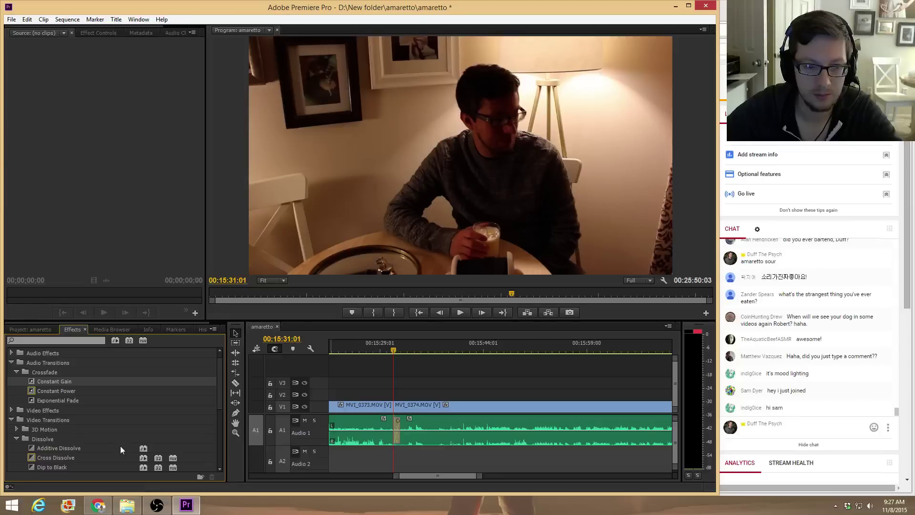
{"action": "left_click_drag", "start_coordinate": [83, 394], "coordinate": [396, 431]}
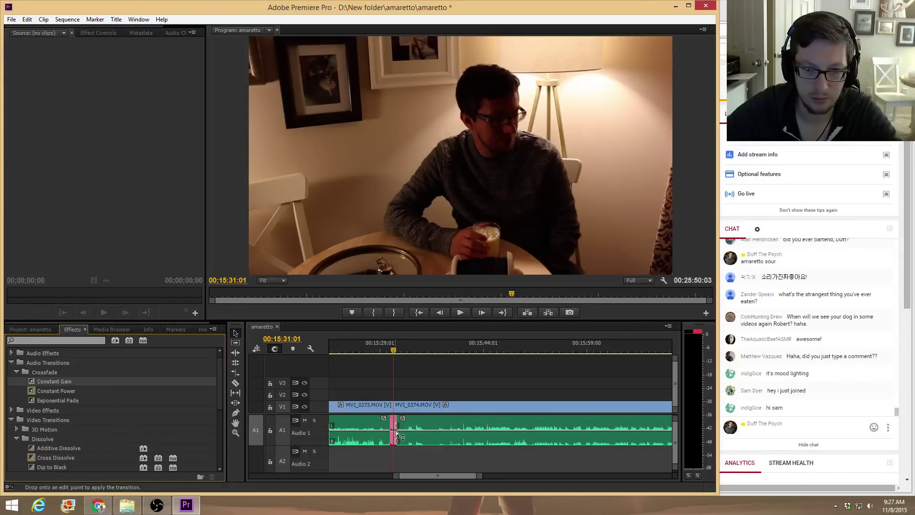
{"action": "left_click_drag", "start_coordinate": [97, 457], "coordinate": [394, 412]}
Play across the transition from 00:15:28:17, raise the audio level of the MVI_0374.MOV clip and listen to the result
{"action": "left_click", "coordinate": [379, 348]}
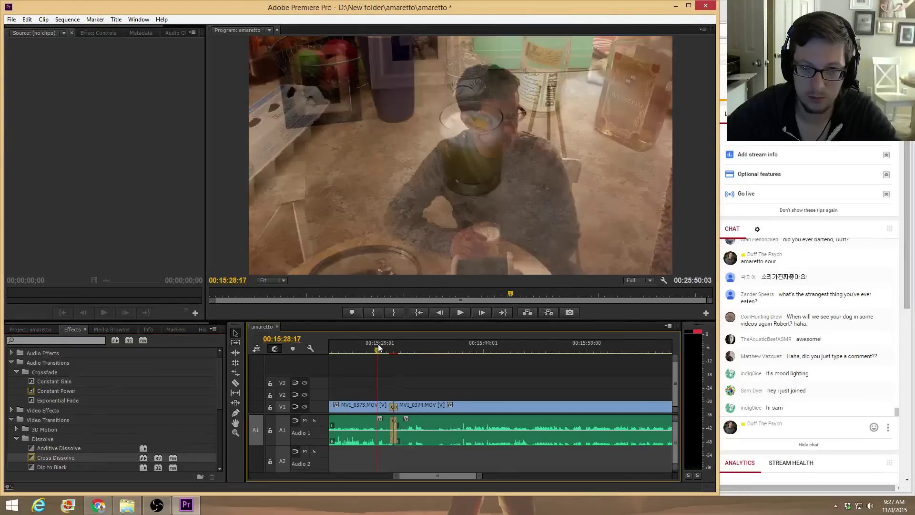
{"action": "key", "text": "space"}
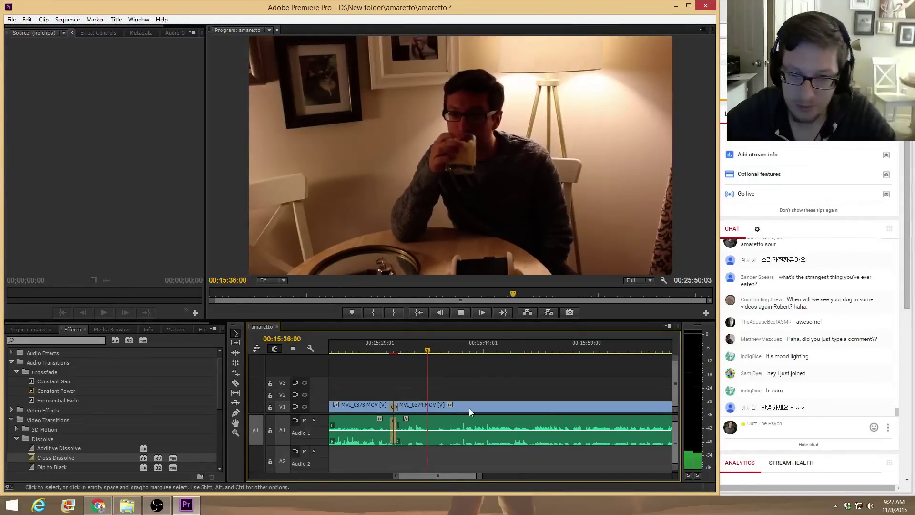
{"action": "key", "text": "space"}
{"action": "left_click", "coordinate": [447, 431]}
{"action": "left_click_drag", "start_coordinate": [447, 431], "coordinate": [447, 422]}
{"action": "key", "text": "space"}
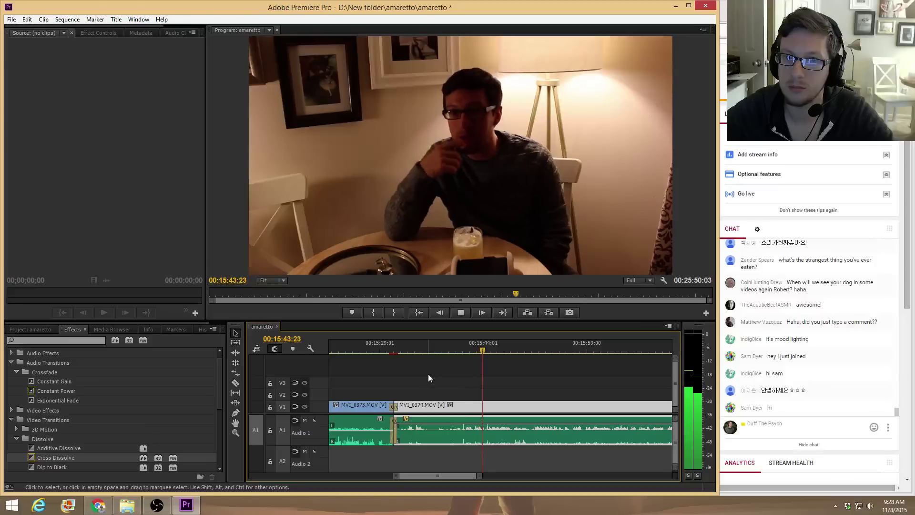
Lower the system volume while listening to the MVI_0374.MOV clip and stop playback at 00:16:10:09
{"action": "key", "text": "XF86AudioLowerVolume"}
{"action": "key", "text": "XF86AudioLowerVolume"}
{"action": "key", "text": "XF86AudioLowerVolume"}
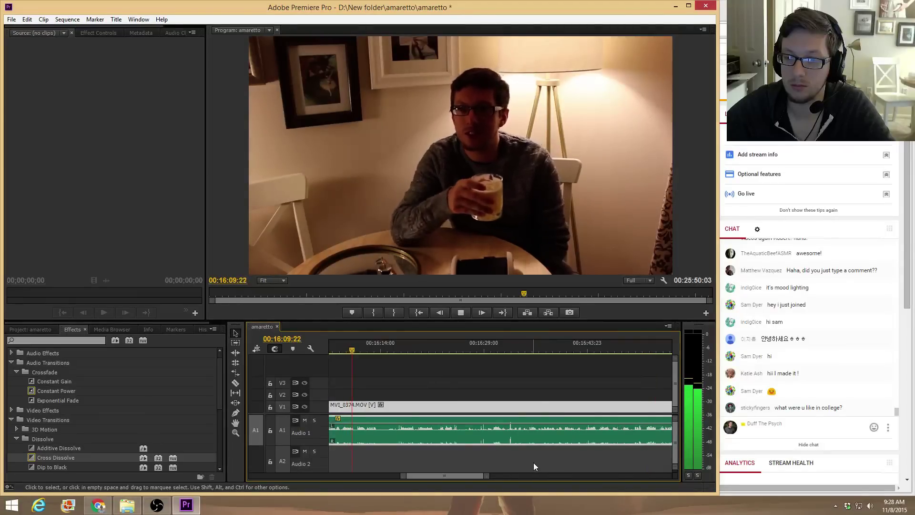
{"action": "key", "text": "space"}
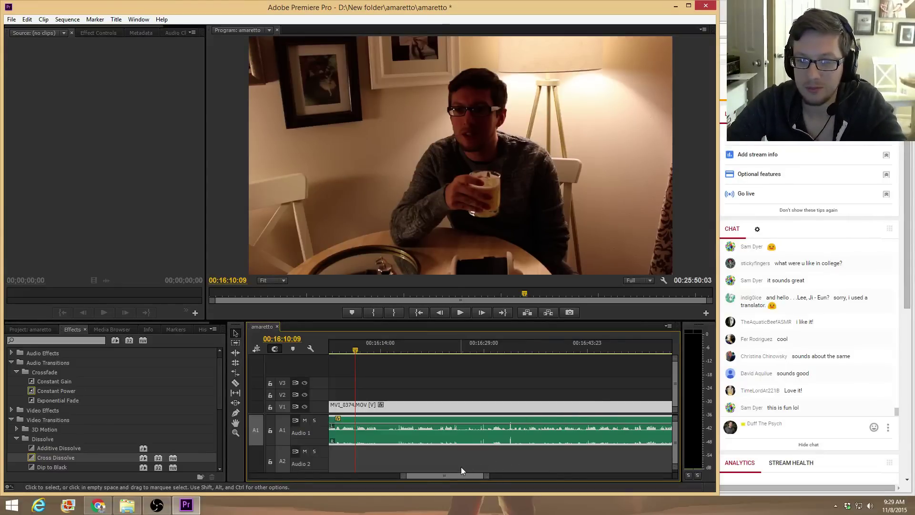
Spot-check the MVI_0374.MOV picture and audio by playing short passages near 00:16:39, 00:20:01, 00:20:44, 00:23:37 and 00:24:17
{"action": "left_click_drag", "start_coordinate": [464, 475], "coordinate": [458, 474]}
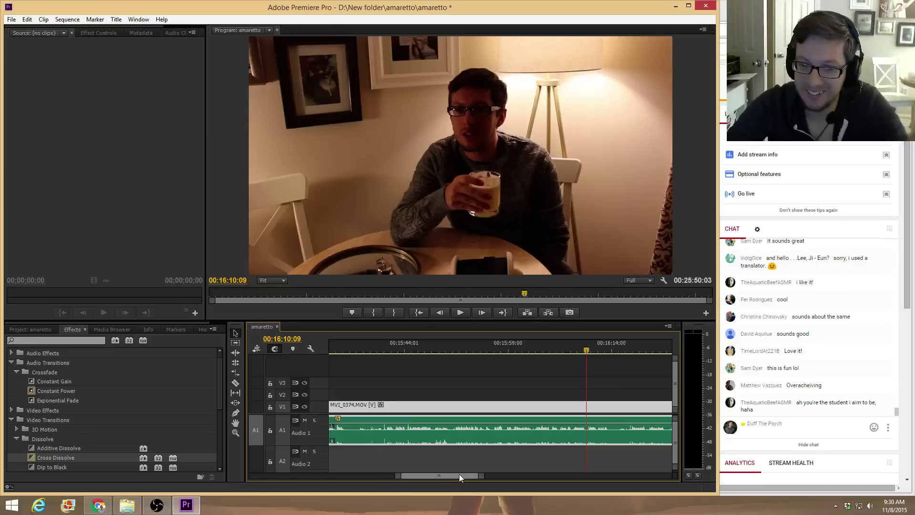
{"action": "left_click_drag", "start_coordinate": [459, 474], "coordinate": [466, 470]}
{"action": "left_click", "coordinate": [495, 344]}
{"action": "key", "text": "space"}
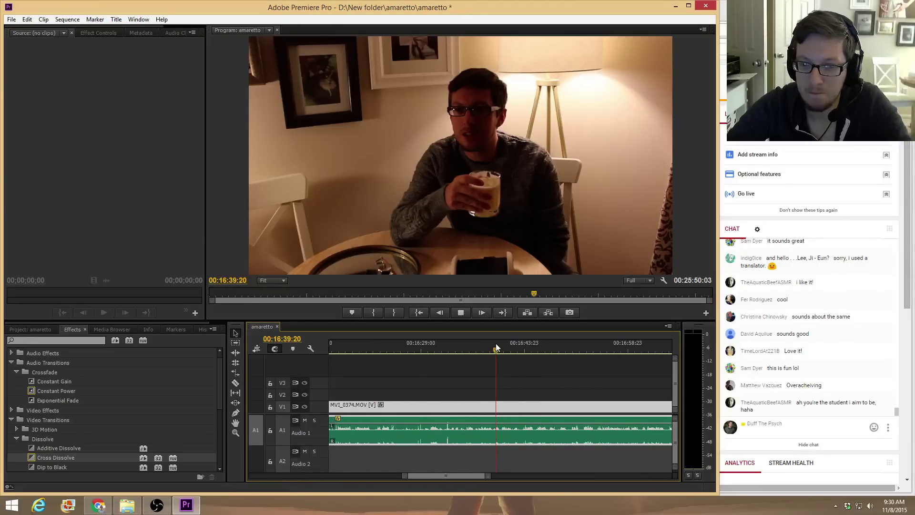
{"action": "key", "text": "space"}
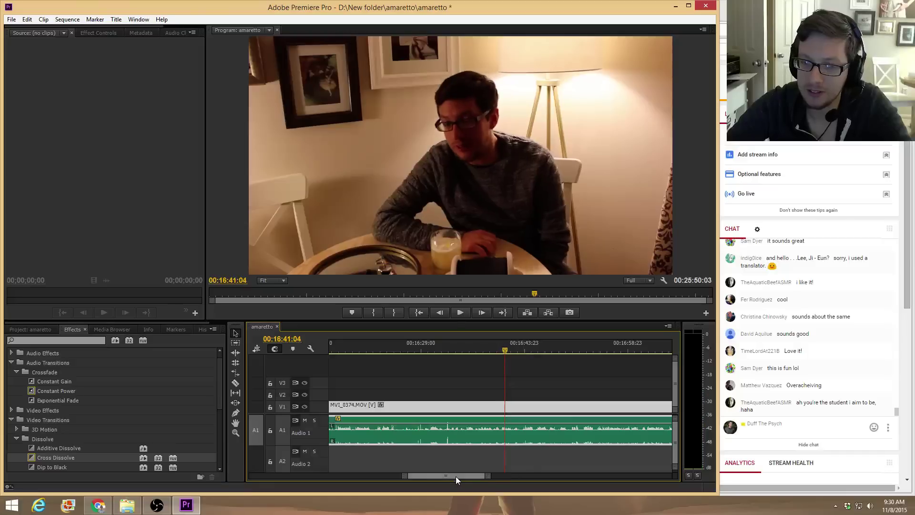
{"action": "left_click_drag", "start_coordinate": [453, 474], "coordinate": [481, 473]}
{"action": "left_click", "coordinate": [646, 344]}
{"action": "key", "text": "space"}
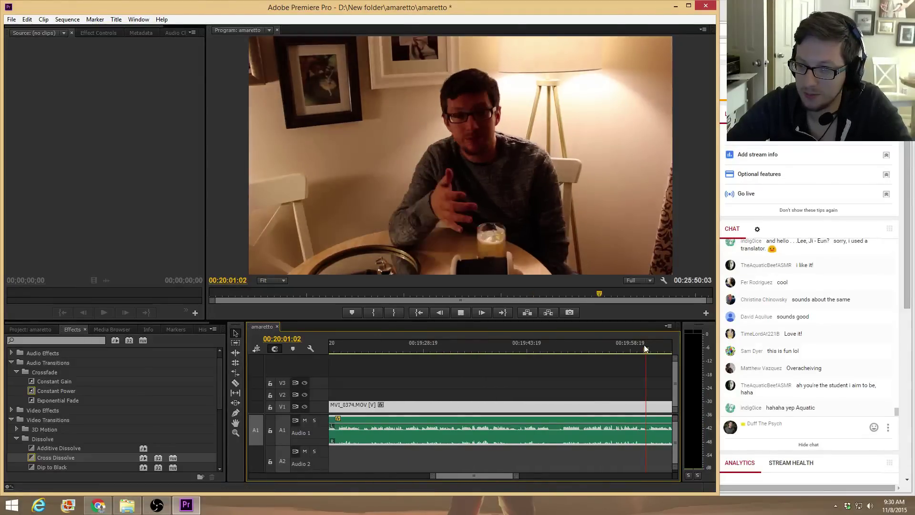
{"action": "left_click_drag", "start_coordinate": [461, 477], "coordinate": [468, 477]}
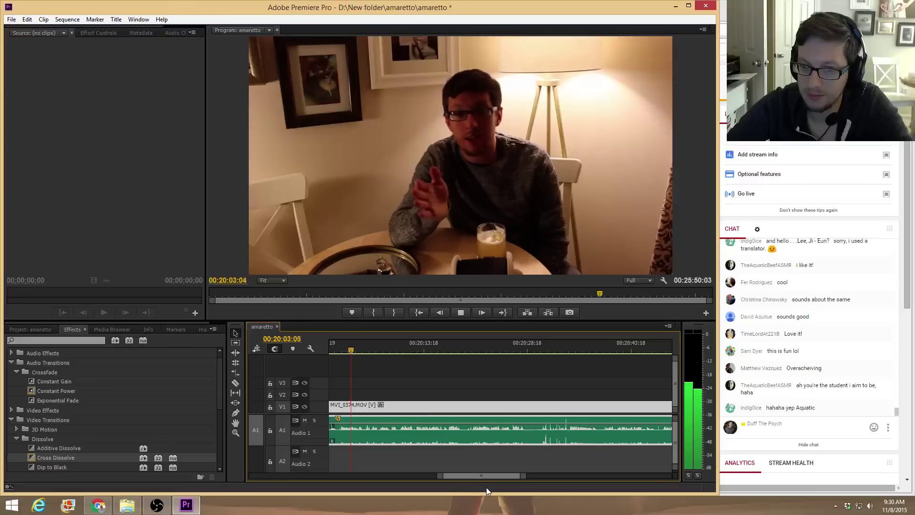
{"action": "left_click", "coordinate": [633, 349]}
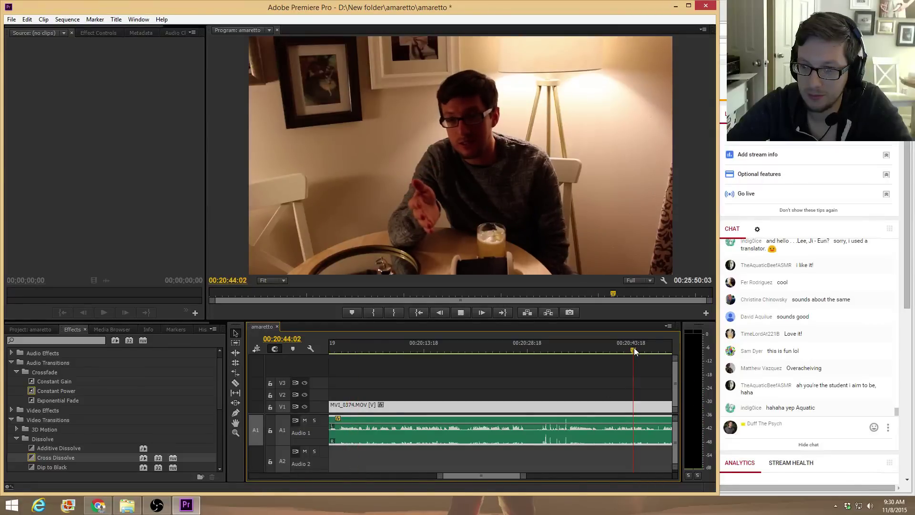
{"action": "key", "text": "space"}
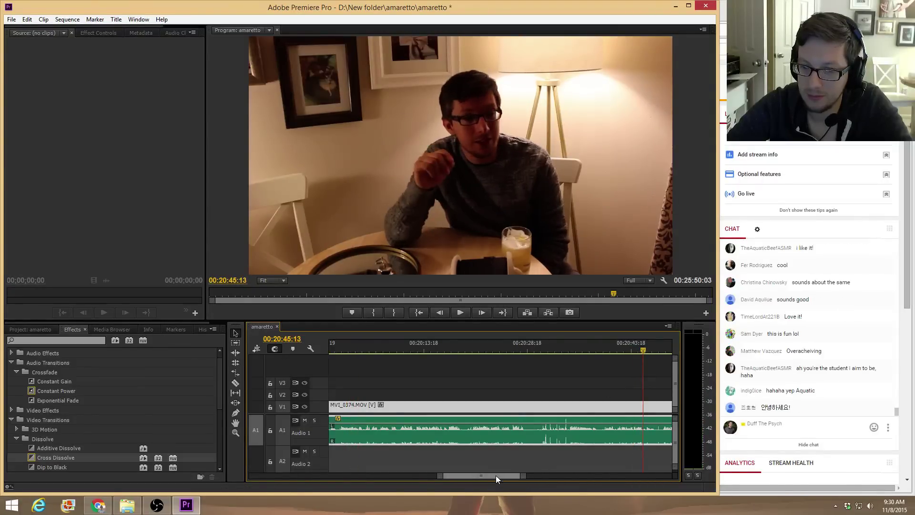
{"action": "left_click_drag", "start_coordinate": [496, 476], "coordinate": [527, 469]}
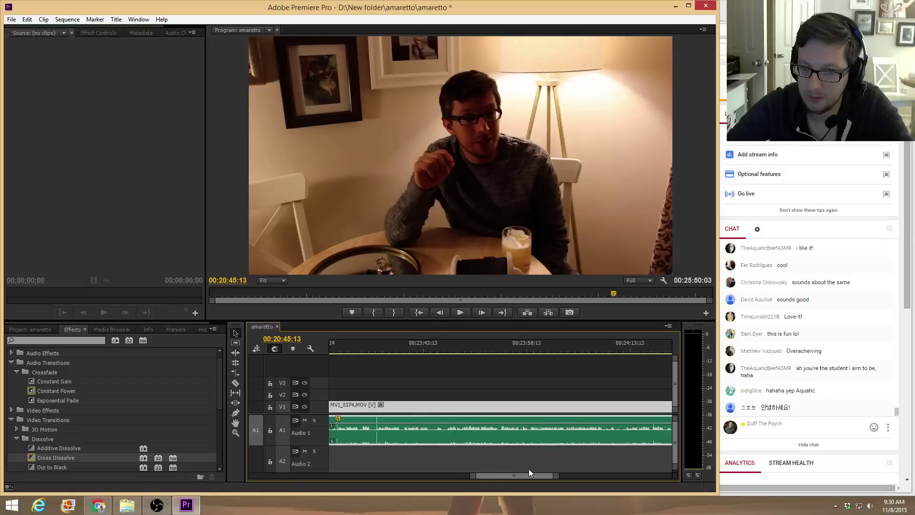
{"action": "left_click", "coordinate": [364, 350]}
{"action": "key", "text": "space"}
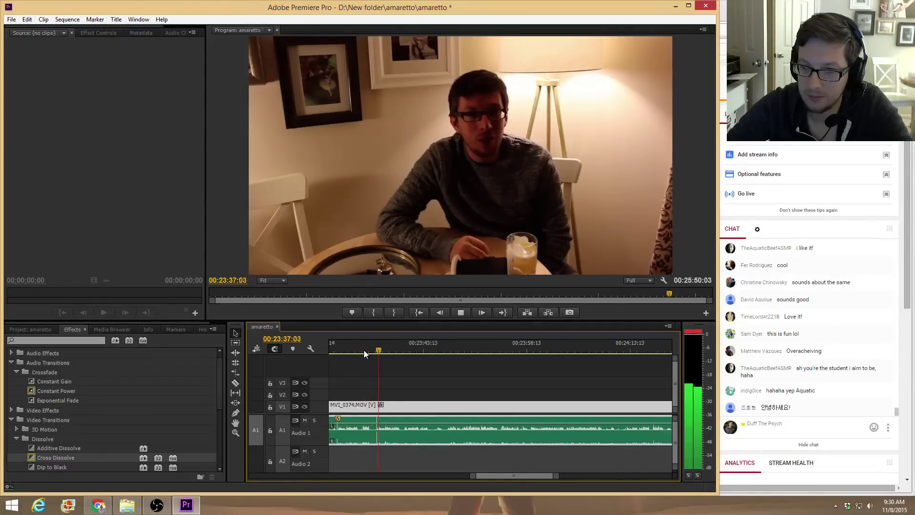
{"action": "left_click", "coordinate": [656, 348]}
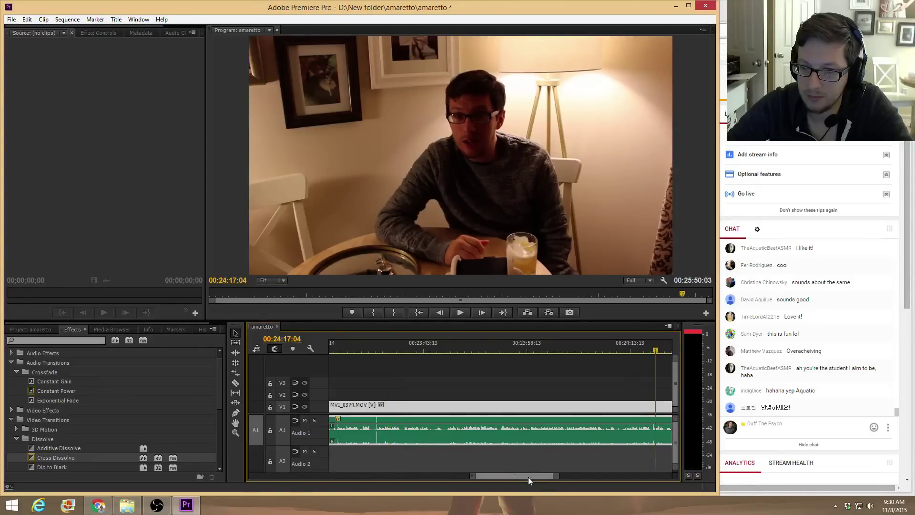
Find the end of the talk in MVI_0374.MOV, split the clip at 00:25:45:01 and delete the part after the cut
{"action": "left_click_drag", "start_coordinate": [528, 476], "coordinate": [547, 479]}
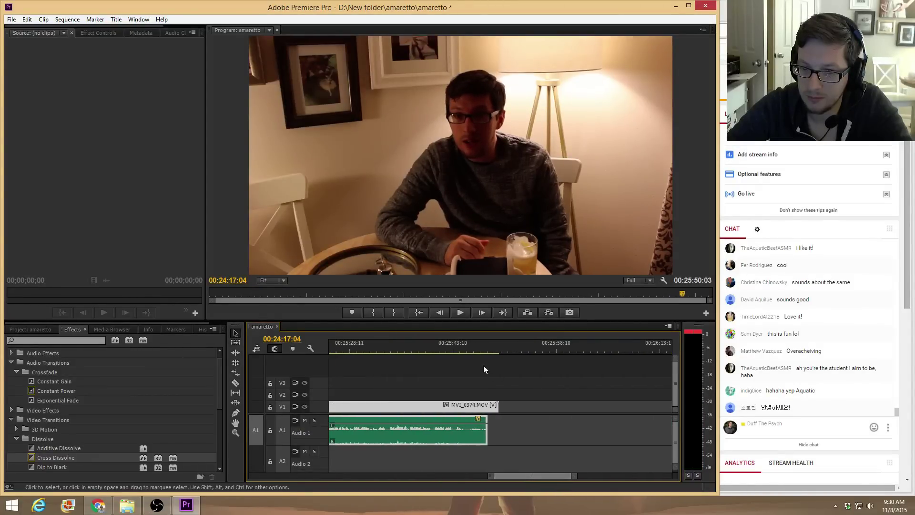
{"action": "left_click", "coordinate": [468, 349]}
{"action": "key", "text": "space"}
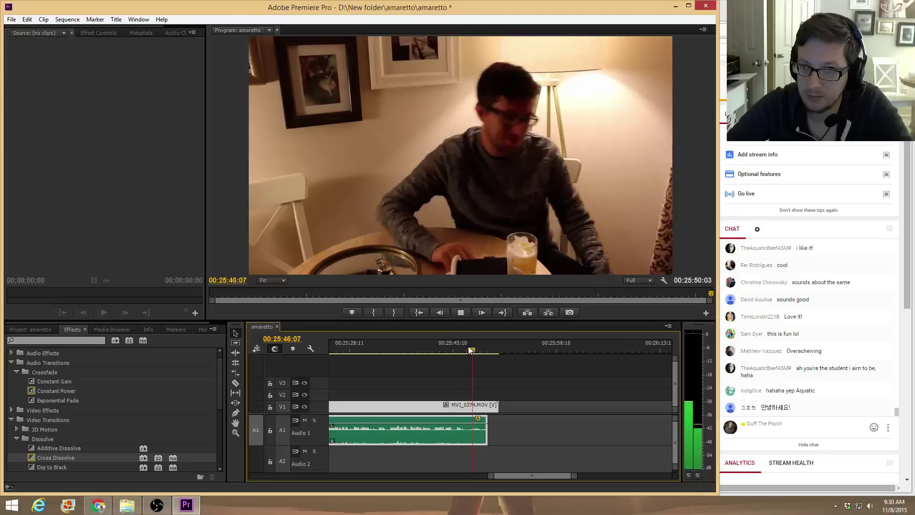
{"action": "left_click", "coordinate": [448, 351]}
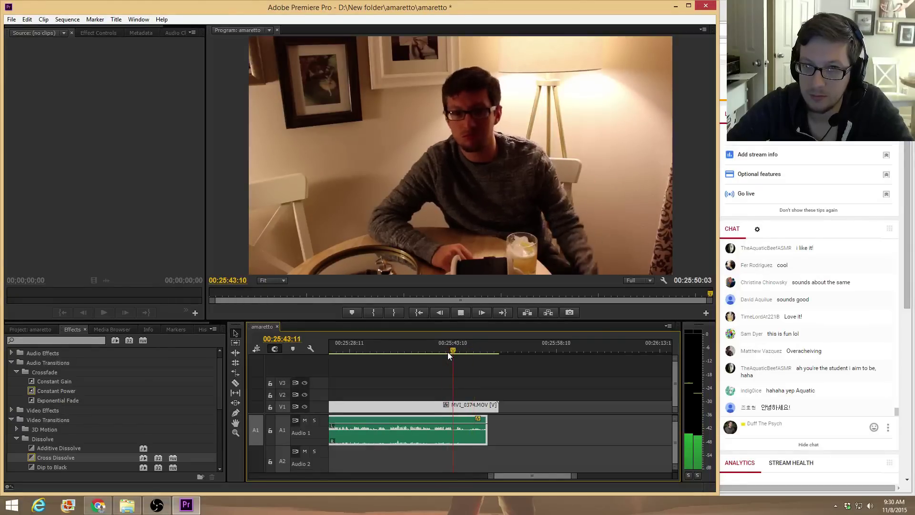
{"action": "key", "text": "space"}
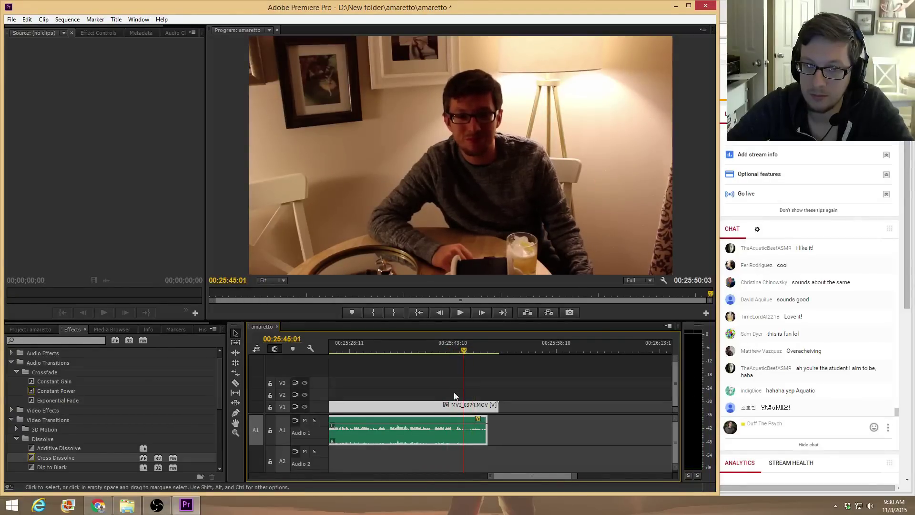
{"action": "key", "text": "c"}
{"action": "left_click", "coordinate": [465, 405]}
{"action": "key", "text": "v"}
{"action": "left_click", "coordinate": [474, 407]}
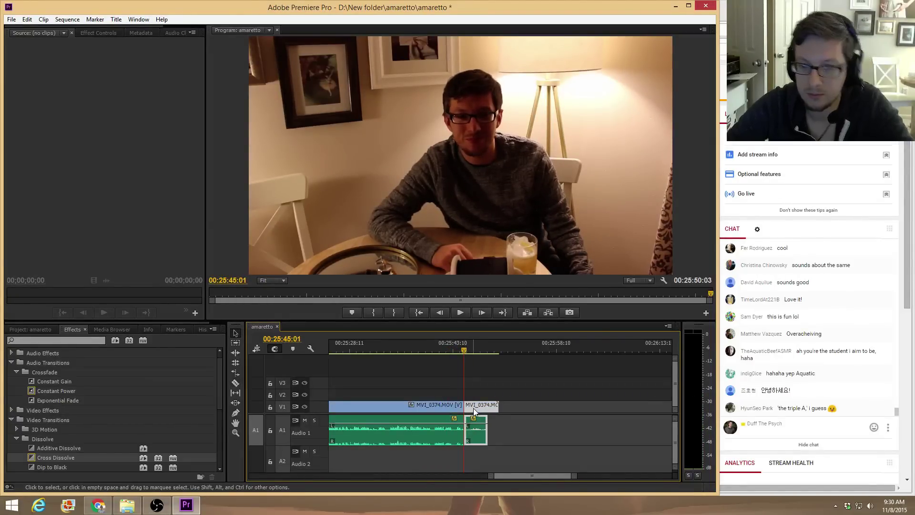
{"action": "key", "text": "Delete"}
Place MVI_0375.MOV on V1 and A1 a short gap after MVI_0374.MOV, and ZOOM0004.wav on A2 beneath its start
{"action": "left_click_drag", "start_coordinate": [527, 475], "coordinate": [528, 475]}
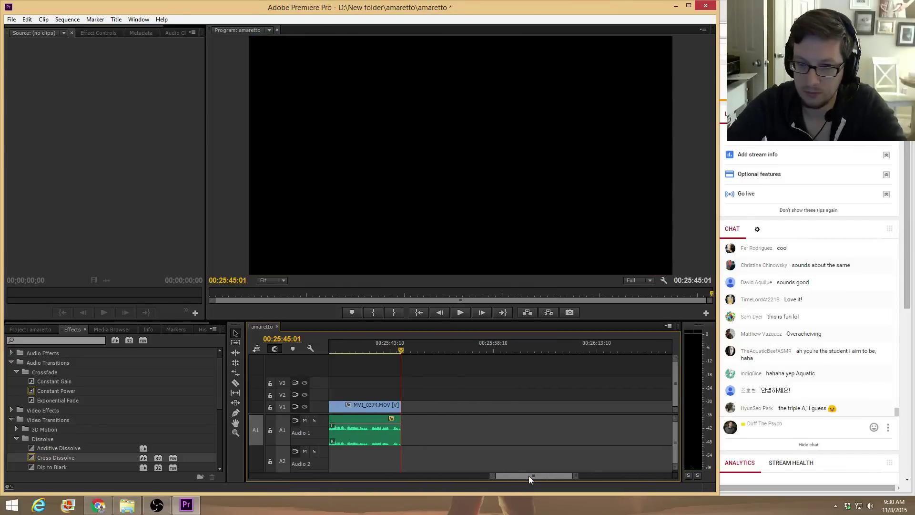
{"action": "left_click", "coordinate": [41, 330]}
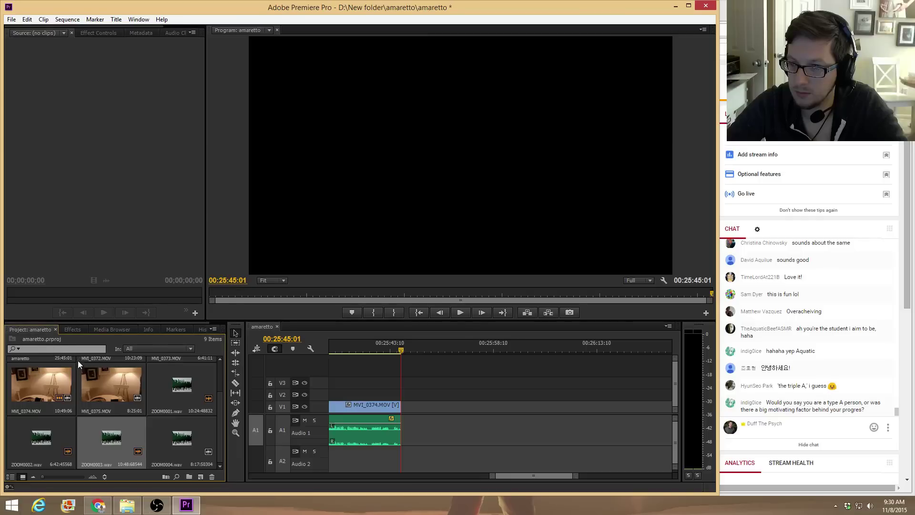
{"action": "left_click", "coordinate": [104, 391]}
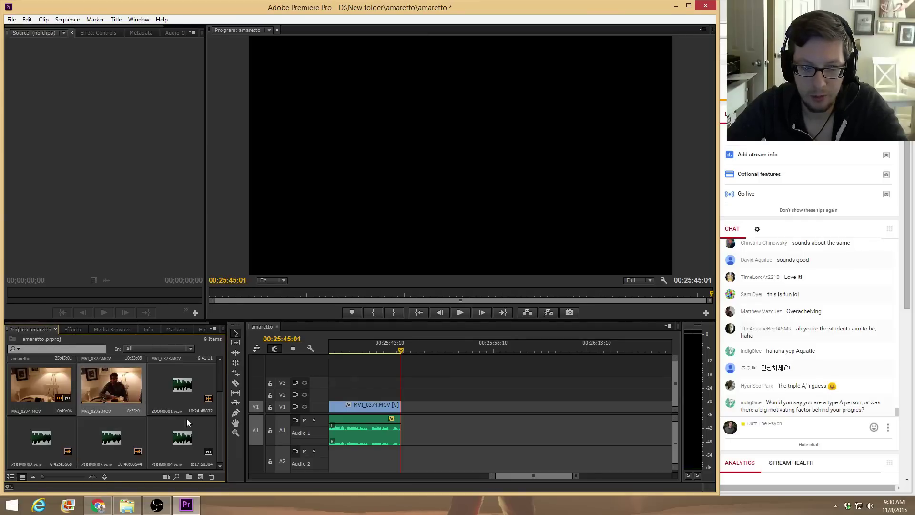
{"action": "left_click_drag", "start_coordinate": [104, 387], "coordinate": [450, 406]}
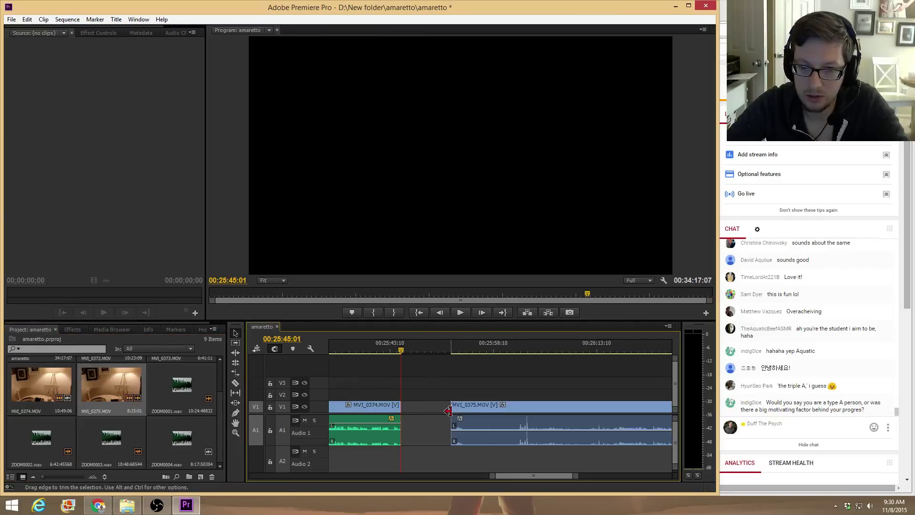
{"action": "left_click", "coordinate": [220, 416]}
{"action": "left_click_drag", "start_coordinate": [196, 441], "coordinate": [460, 463]}
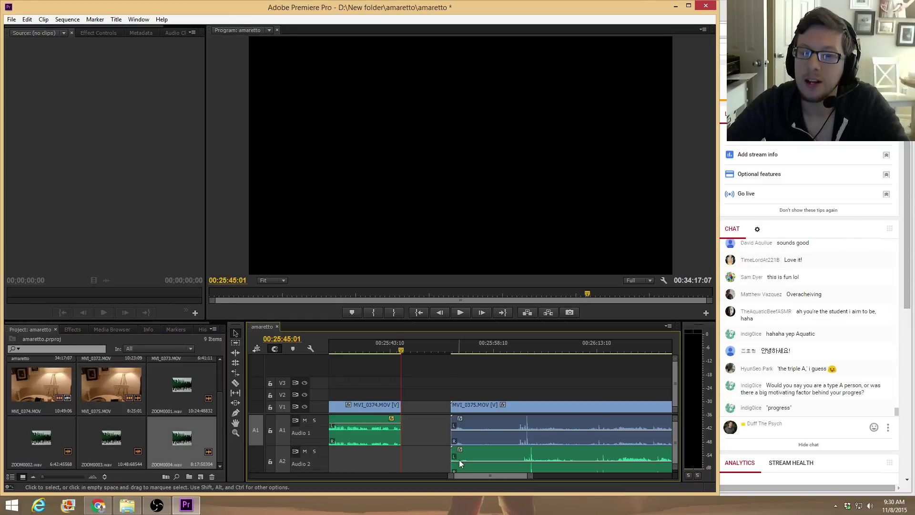
Shift the MVI_0375.MOV clip so its audio spike lines up with the ZOOM0004.wav spike near 00:26:03:21, and play to check the sync
{"action": "left_click", "coordinate": [531, 349]}
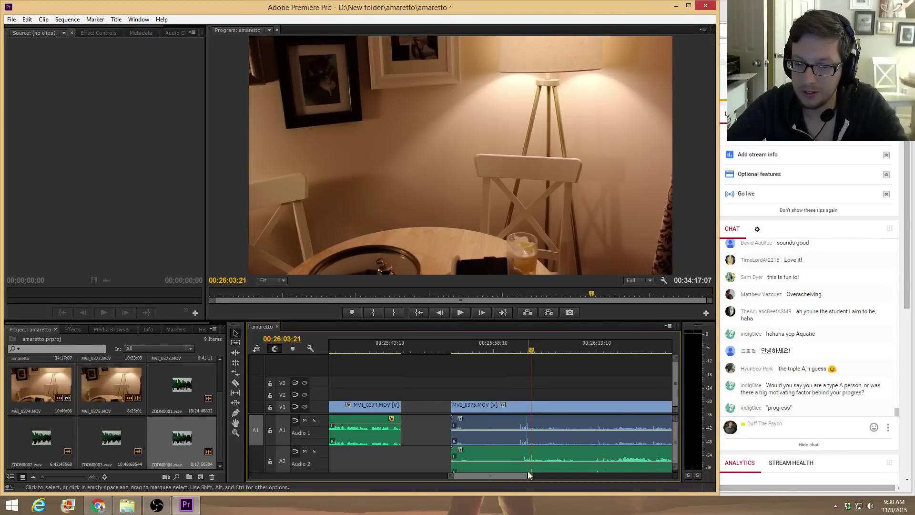
{"action": "left_click_drag", "start_coordinate": [529, 476], "coordinate": [497, 476]}
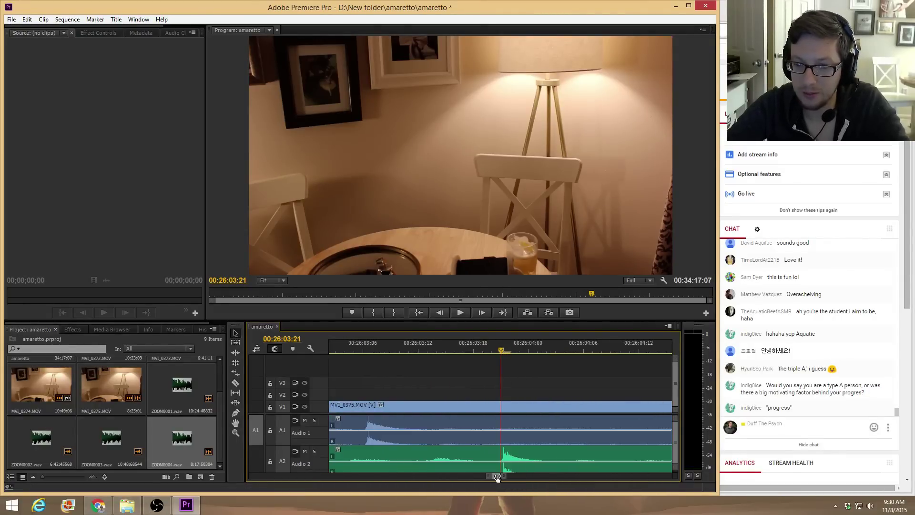
{"action": "key", "text": "minus"}
{"action": "key", "text": "minus"}
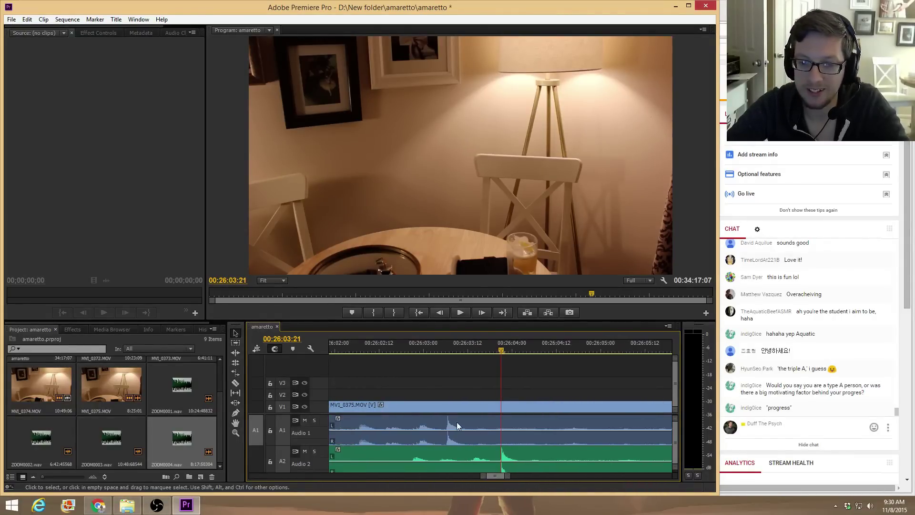
{"action": "left_click_drag", "start_coordinate": [457, 421], "coordinate": [490, 422]}
{"action": "left_click", "coordinate": [499, 347]}
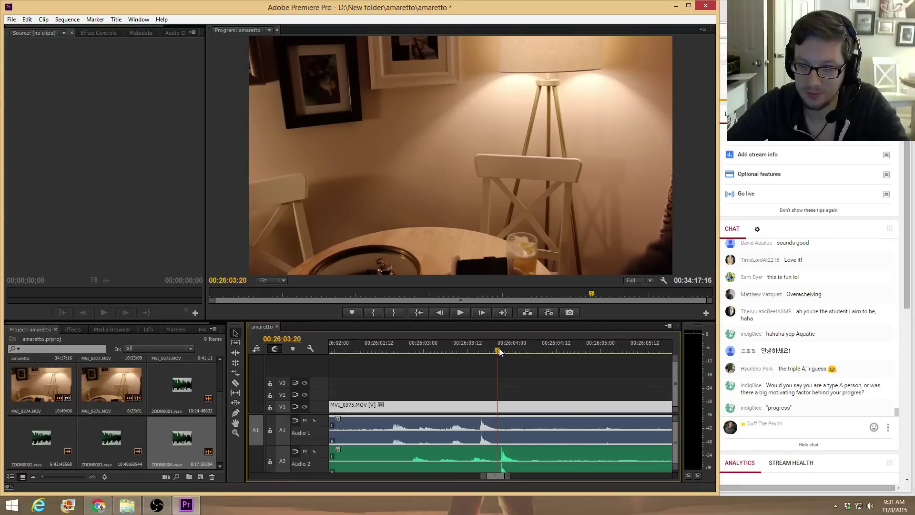
{"action": "key", "text": "equal"}
{"action": "key", "text": "equal"}
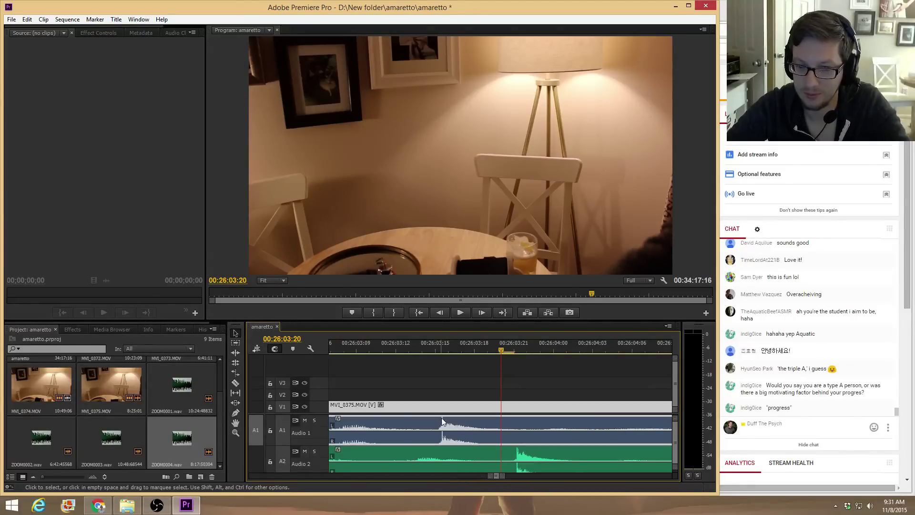
{"action": "left_click_drag", "start_coordinate": [441, 417], "coordinate": [521, 424]}
{"action": "key", "text": "space"}
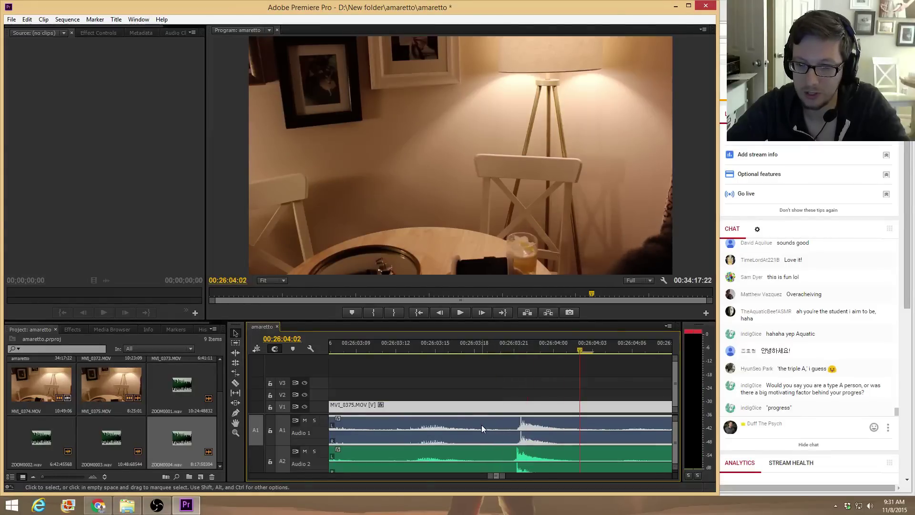
Unlink the MVI_0375.MOV clip and delete its camera audio from A1
{"action": "right_click", "coordinate": [481, 425]}
{"action": "left_click", "coordinate": [518, 135]}
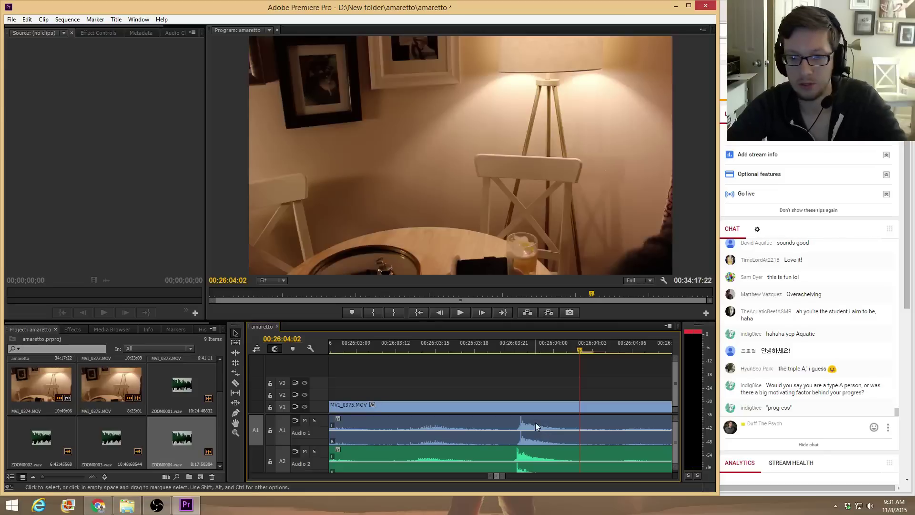
{"action": "left_click", "coordinate": [536, 423]}
{"action": "key", "text": "Delete"}
Move the ZOOM0004.wav audio up to A1 and link it to the MVI_0375.MOV video
{"action": "left_click_drag", "start_coordinate": [541, 455], "coordinate": [539, 416]}
{"action": "left_click", "coordinate": [537, 407], "text": "shift"}
{"action": "right_click", "coordinate": [537, 408]}
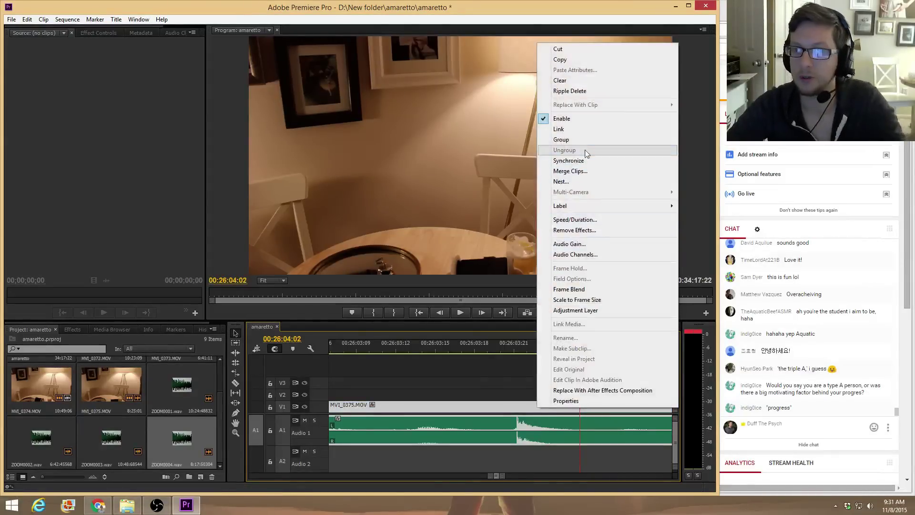
{"action": "left_click", "coordinate": [579, 129]}
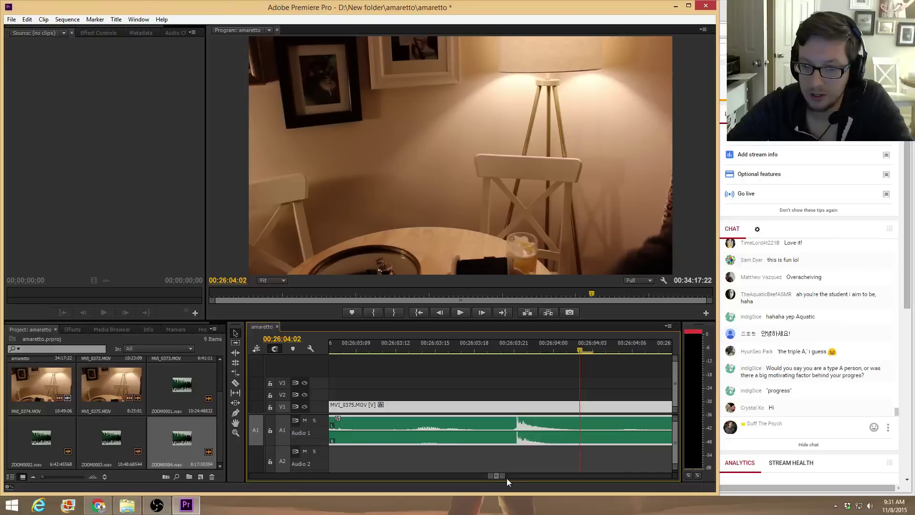
Split the linked MVI_0375.MOV clip at 00:26:16:03 and delete its opening part
{"action": "left_click_drag", "start_coordinate": [502, 477], "coordinate": [531, 476]}
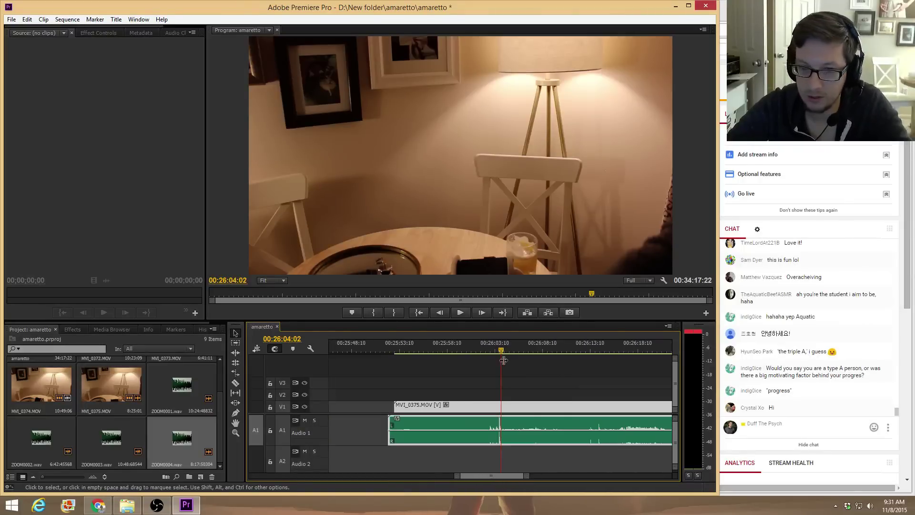
{"action": "left_click_drag", "start_coordinate": [499, 348], "coordinate": [613, 352]}
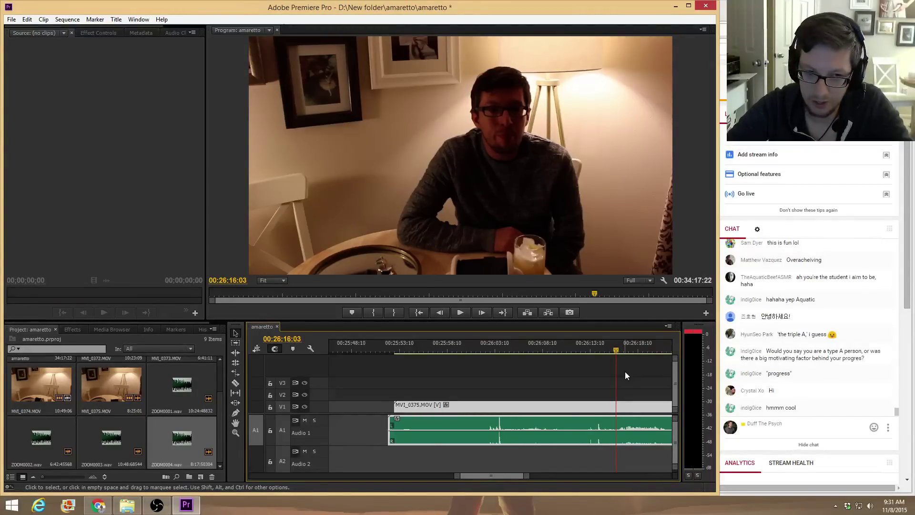
{"action": "key", "text": "ctrl+k"}
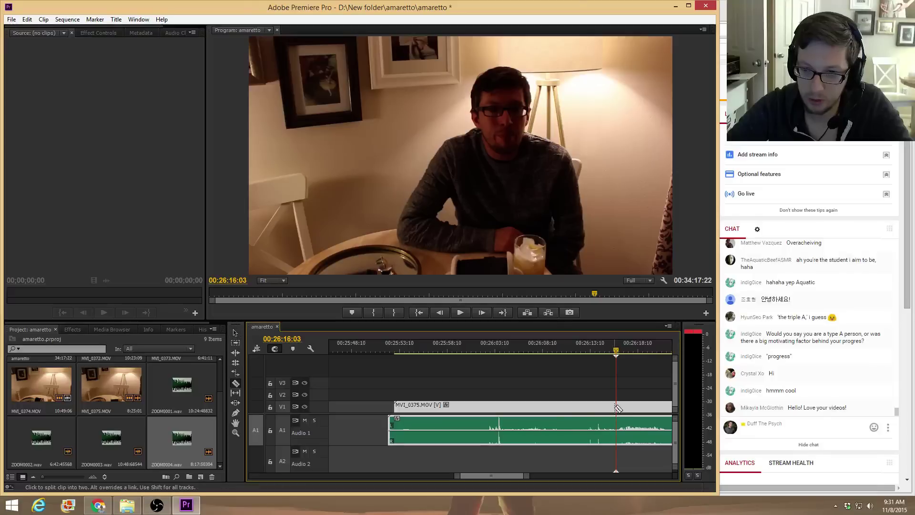
{"action": "key", "text": "Delete"}
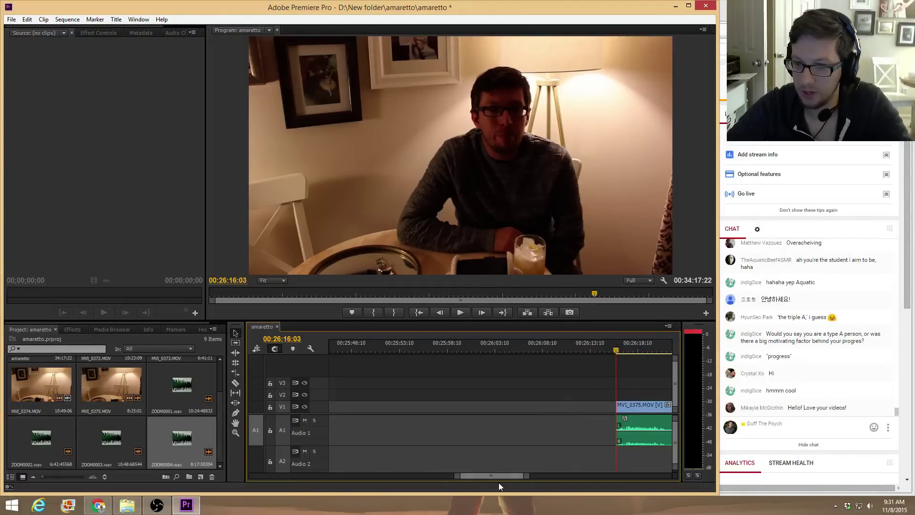
Close the gap between MVI_0374.MOV and the trimmed MVI_0375.MOV clip with a ripple delete
{"action": "left_click_drag", "start_coordinate": [491, 473], "coordinate": [493, 476]}
{"action": "right_click", "coordinate": [469, 403]}
{"action": "left_click", "coordinate": [478, 409]}
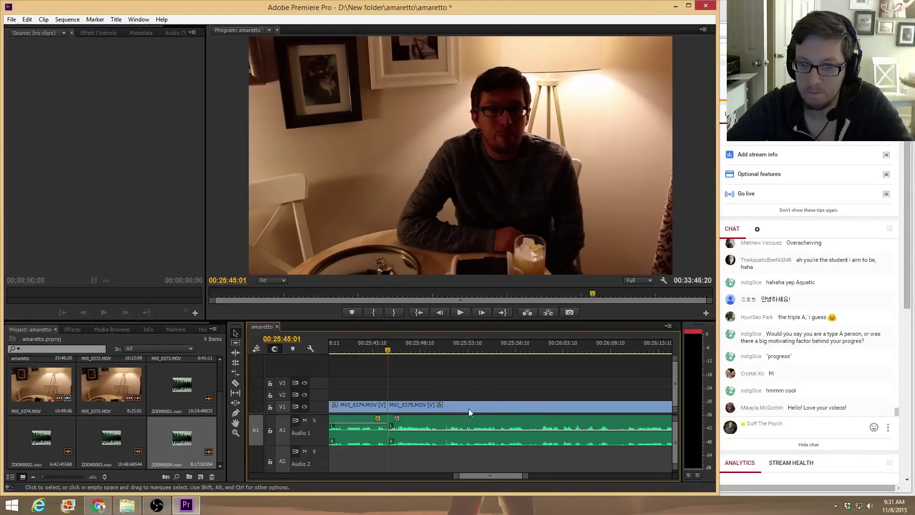
Raise the audio level of the MVI_0375.MOV clip to match the preceding MVI_0374.MOV clip
{"action": "left_click_drag", "start_coordinate": [381, 350], "coordinate": [377, 349]}
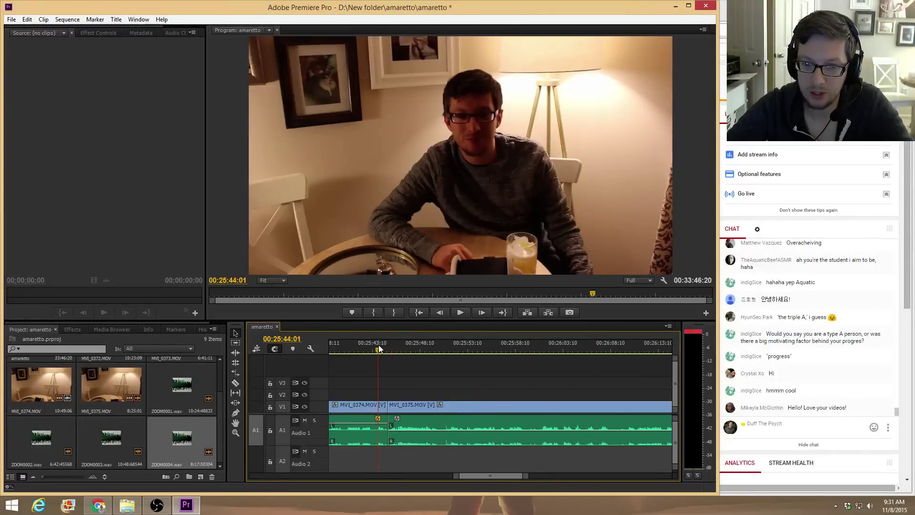
{"action": "left_click", "coordinate": [418, 431]}
{"action": "left_click_drag", "start_coordinate": [418, 430], "coordinate": [419, 424]}
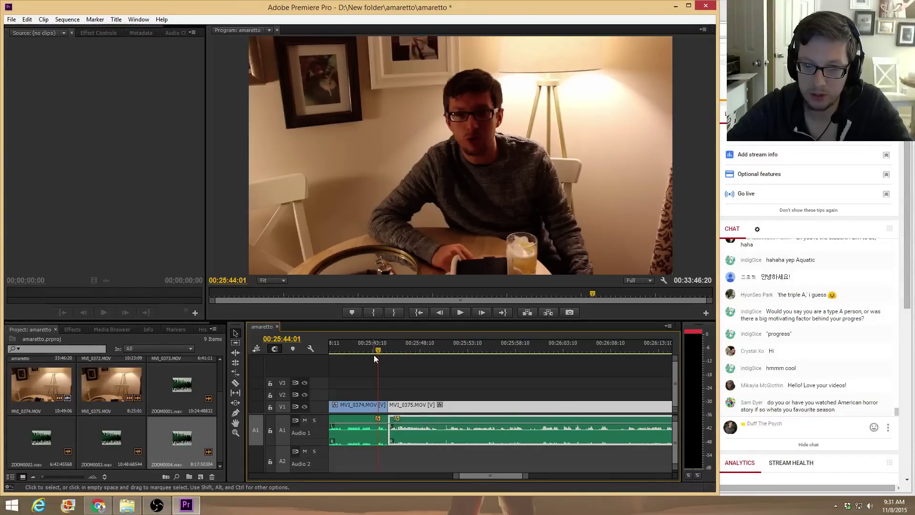
{"action": "left_click_drag", "start_coordinate": [378, 349], "coordinate": [351, 347]}
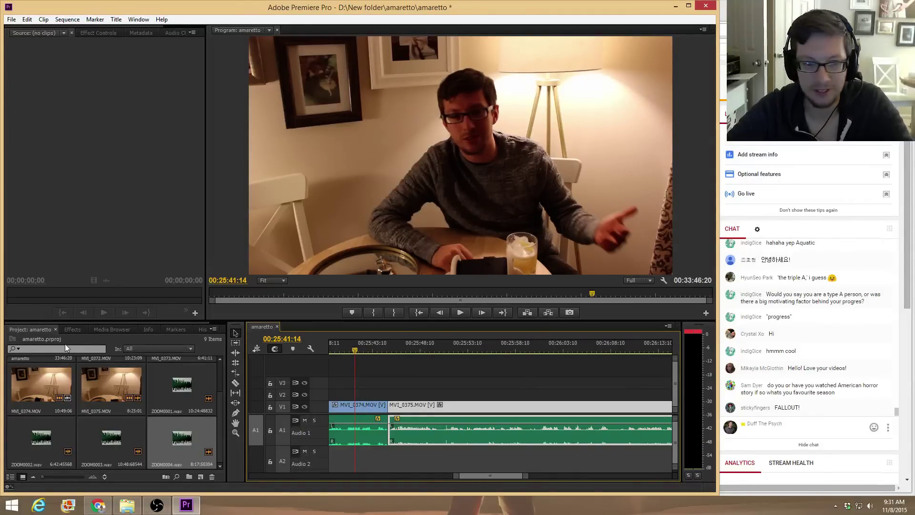
Apply a Constant Gain crossfade and a Cross Dissolve at the cut between MVI_0374.MOV and MVI_0375.MOV, and play through it
{"action": "left_click", "coordinate": [68, 330]}
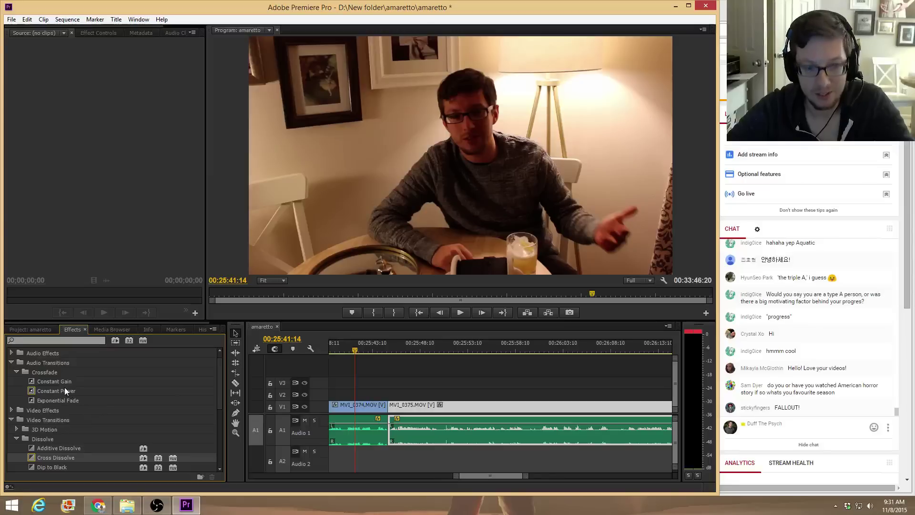
{"action": "left_click_drag", "start_coordinate": [61, 381], "coordinate": [321, 410]}
{"action": "left_click_drag", "start_coordinate": [384, 433], "coordinate": [386, 433]}
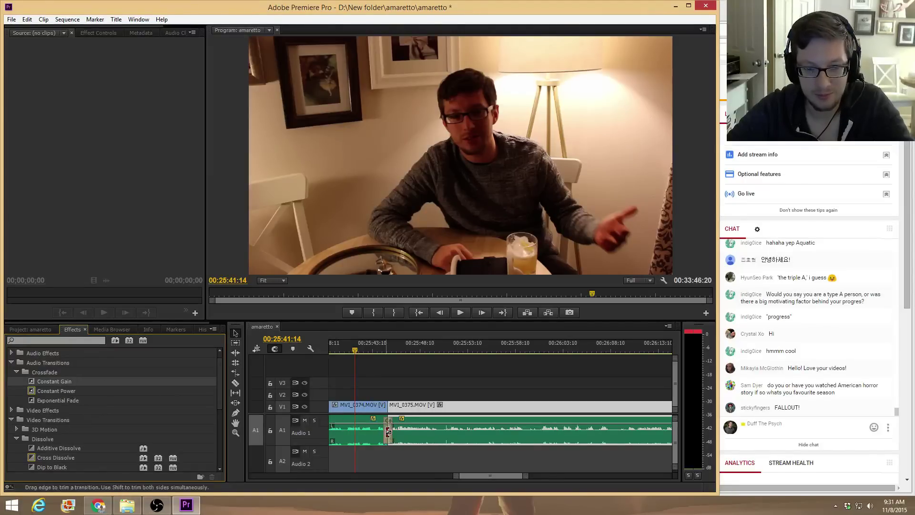
{"action": "left_click_drag", "start_coordinate": [89, 457], "coordinate": [132, 449]}
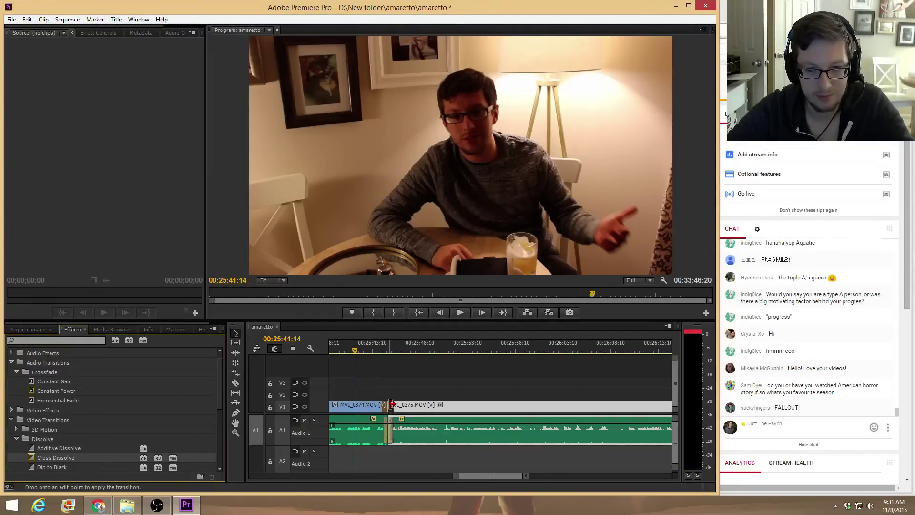
{"action": "left_click_drag", "start_coordinate": [391, 405], "coordinate": [390, 405]}
{"action": "key", "text": "space"}
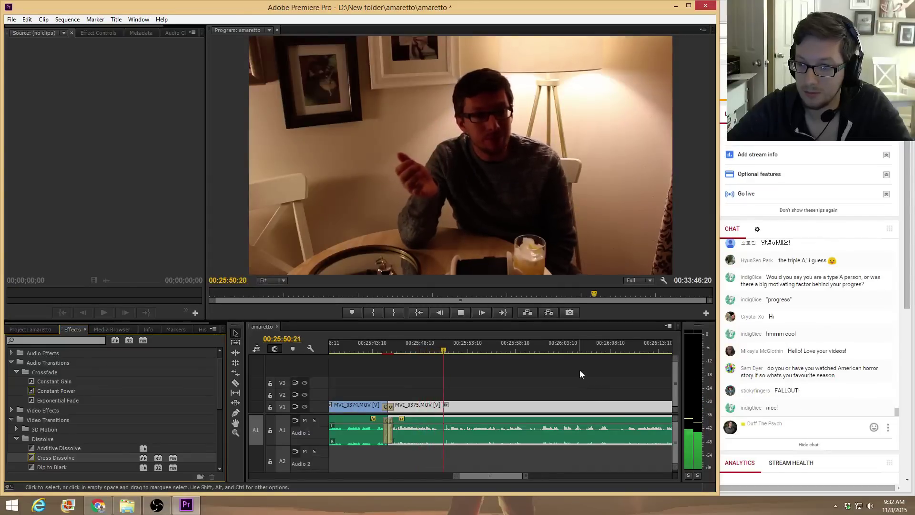
Spot-check the picture, audio level and sync of MVI_0375.MOV at several points up to about 00:31:51
{"action": "left_click", "coordinate": [589, 351]}
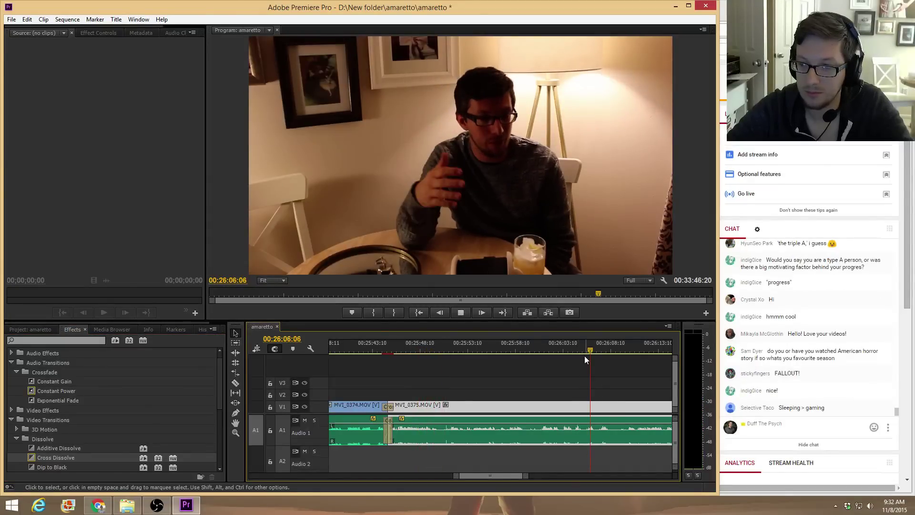
{"action": "key", "text": "space"}
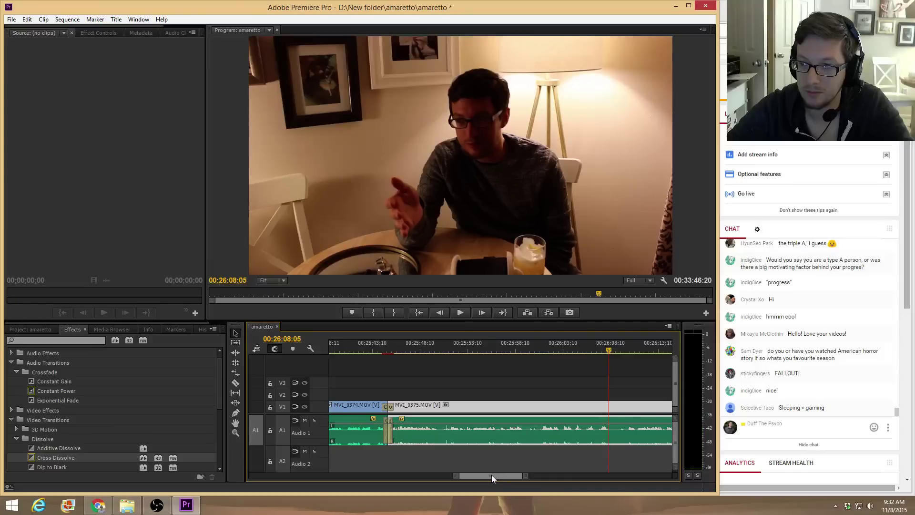
{"action": "left_click_drag", "start_coordinate": [491, 474], "coordinate": [494, 473]}
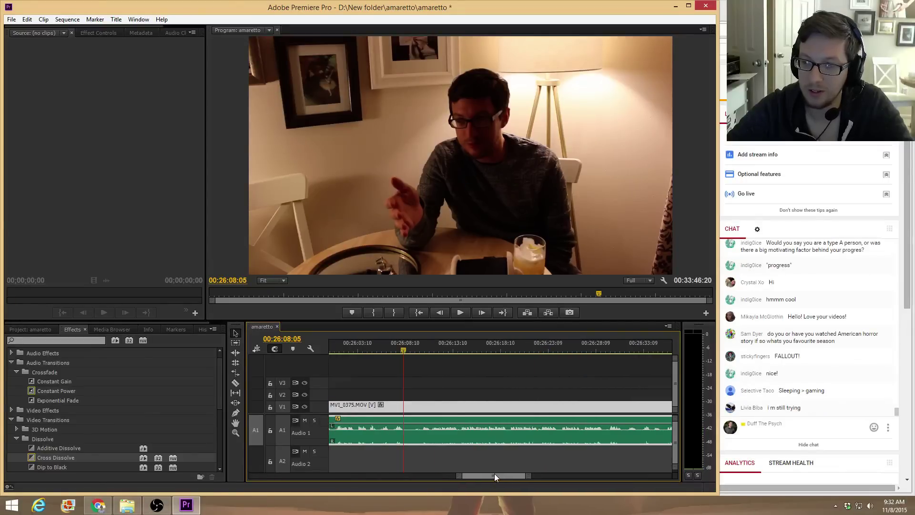
{"action": "left_click", "coordinate": [569, 339]}
{"action": "left_click", "coordinate": [613, 339]}
{"action": "key", "text": "space"}
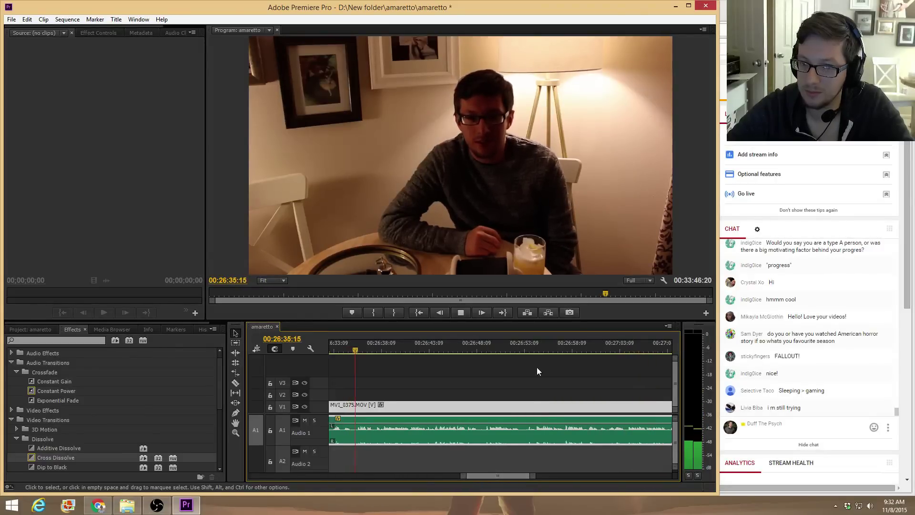
{"action": "left_click", "coordinate": [601, 346]}
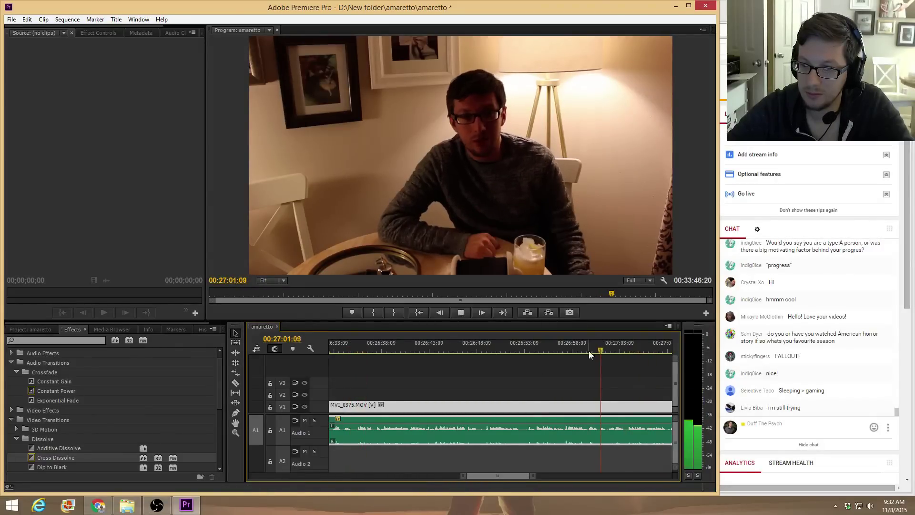
{"action": "key", "text": "space"}
{"action": "left_click_drag", "start_coordinate": [516, 474], "coordinate": [552, 477]}
{"action": "left_click", "coordinate": [575, 348]}
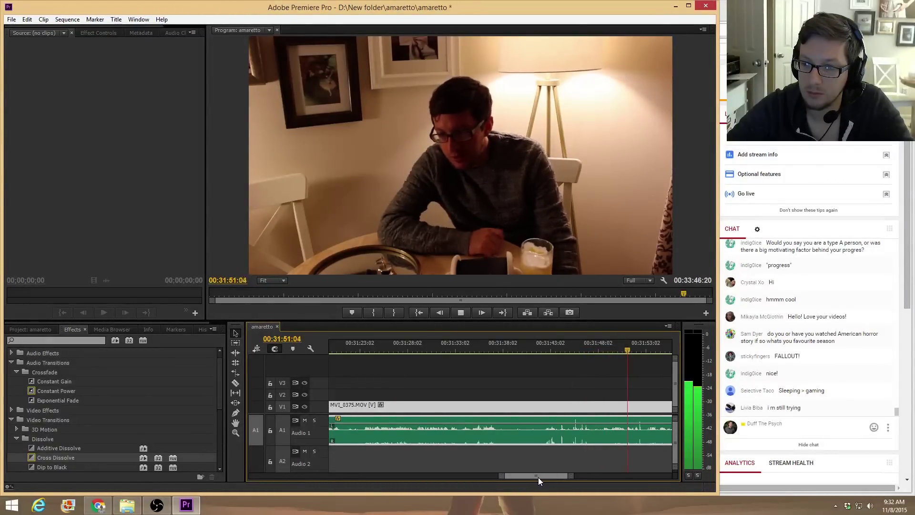
{"action": "key", "text": "space"}
Split MVI_0375.MOV at 00:33:26:04 during the final sip and delete the part after the cut
{"action": "left_click_drag", "start_coordinate": [538, 477], "coordinate": [552, 476]}
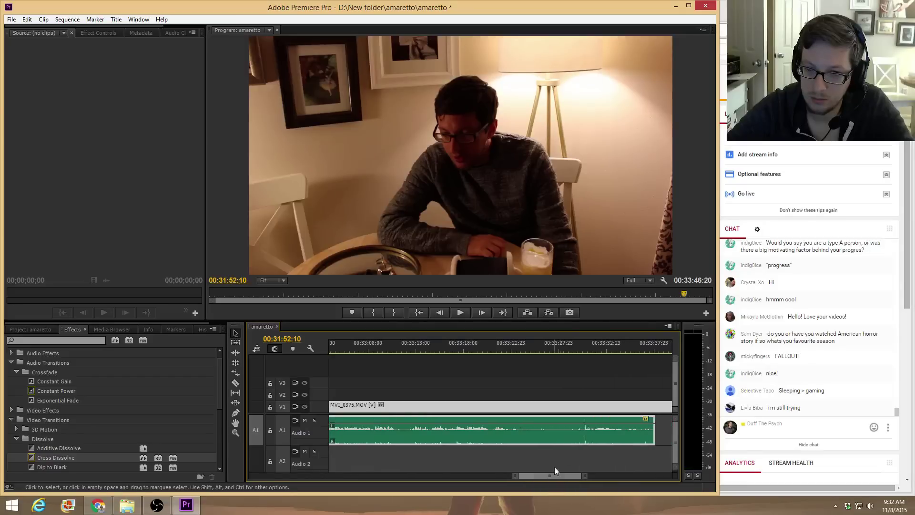
{"action": "left_click", "coordinate": [585, 348]}
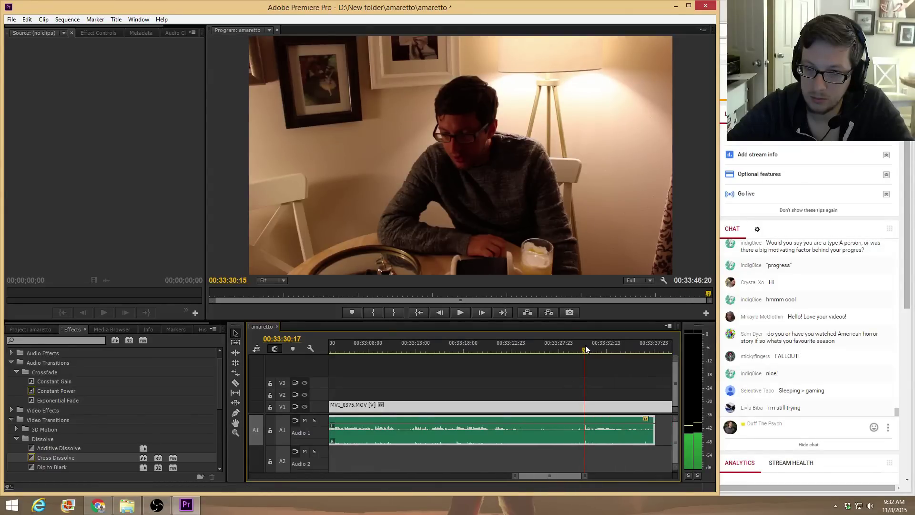
{"action": "left_click", "coordinate": [481, 336]}
{"action": "key", "text": "space"}
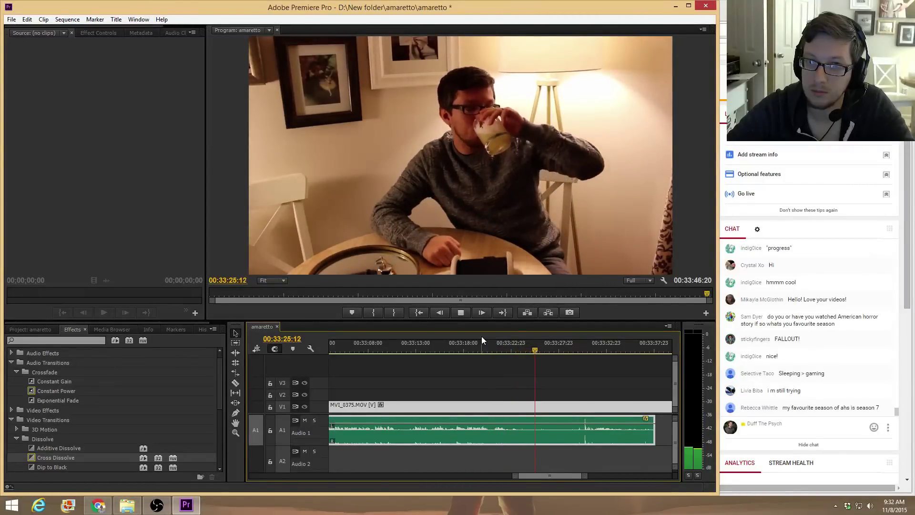
{"action": "key", "text": "space"}
{"action": "key", "text": "c"}
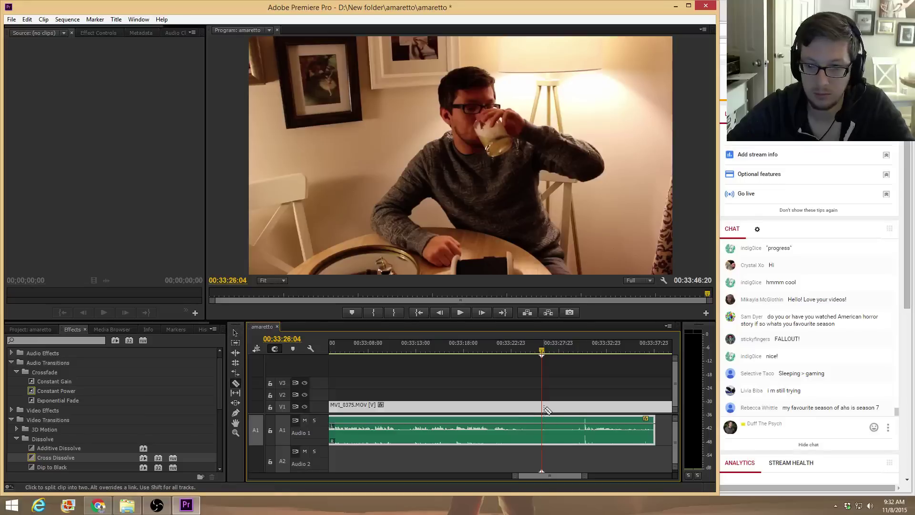
{"action": "left_click", "coordinate": [543, 406]}
{"action": "key", "text": "v"}
{"action": "left_click", "coordinate": [564, 410]}
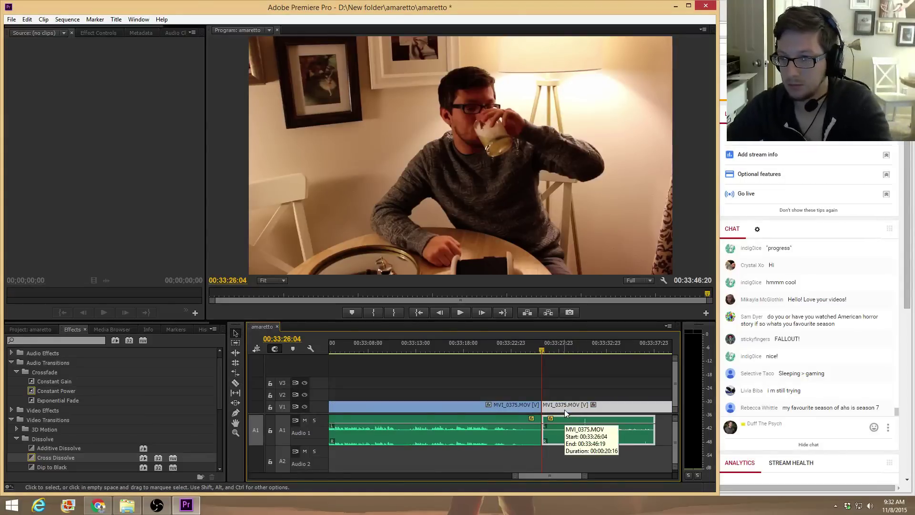
{"action": "key", "text": "Delete"}
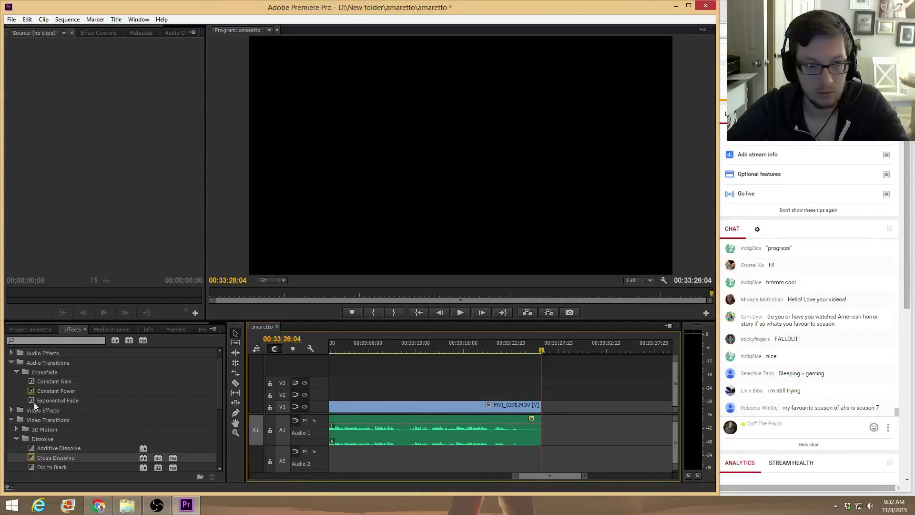
Apply a Constant Gain audio fade and a Dip to Black at the end of MVI_0375.MOV, and play the result
{"action": "left_click_drag", "start_coordinate": [67, 382], "coordinate": [478, 405]}
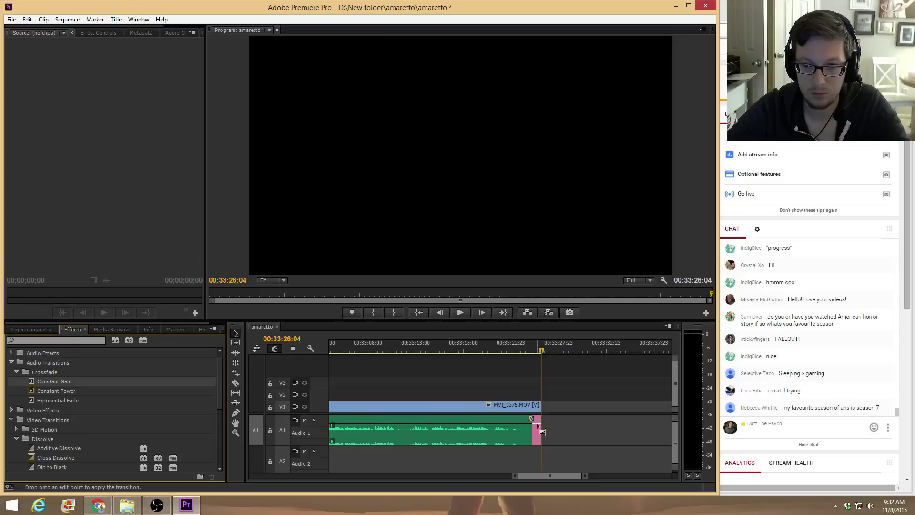
{"action": "left_click_drag", "start_coordinate": [542, 431], "coordinate": [542, 431]}
{"action": "left_click_drag", "start_coordinate": [94, 460], "coordinate": [97, 462]}
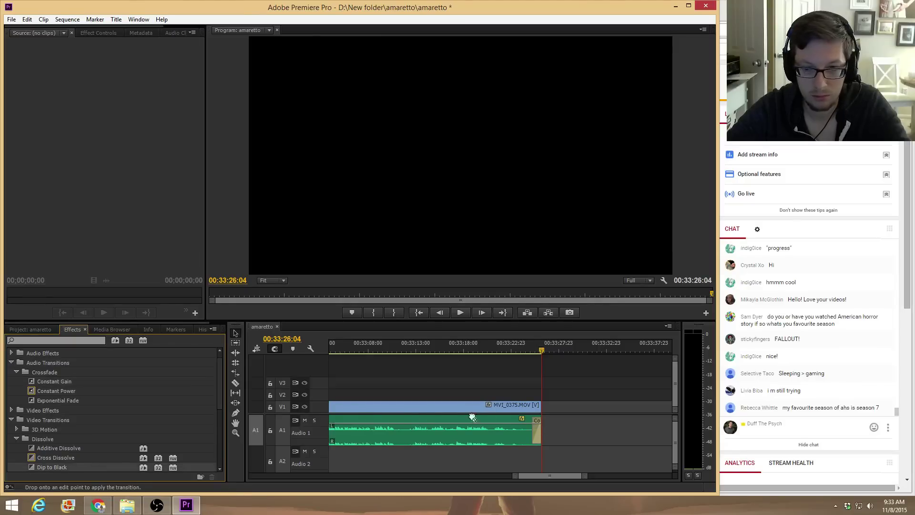
{"action": "left_click_drag", "start_coordinate": [537, 405], "coordinate": [538, 406]}
{"action": "left_click", "coordinate": [505, 347]}
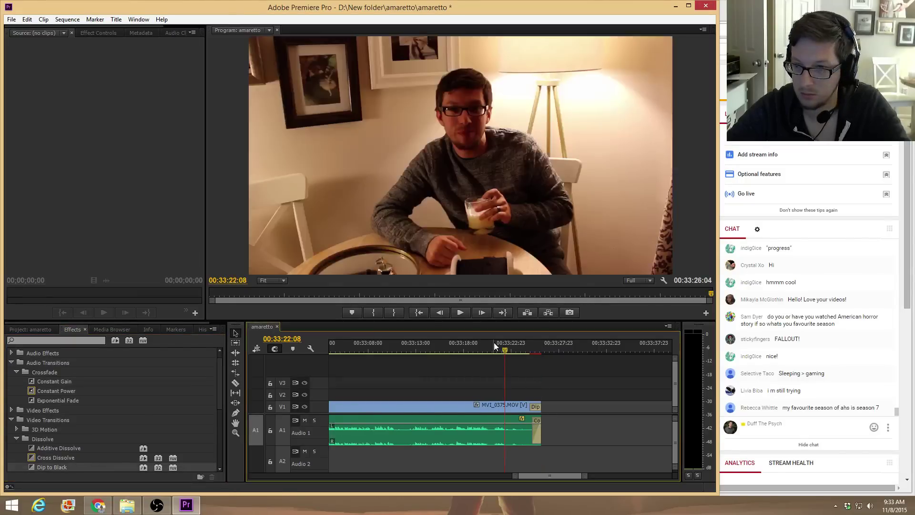
{"action": "key", "text": "space"}
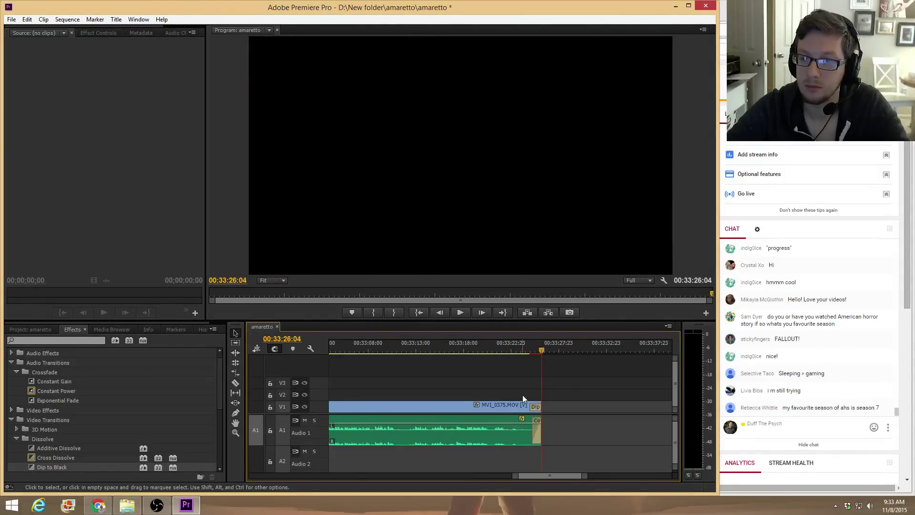
{"action": "key", "text": "space"}
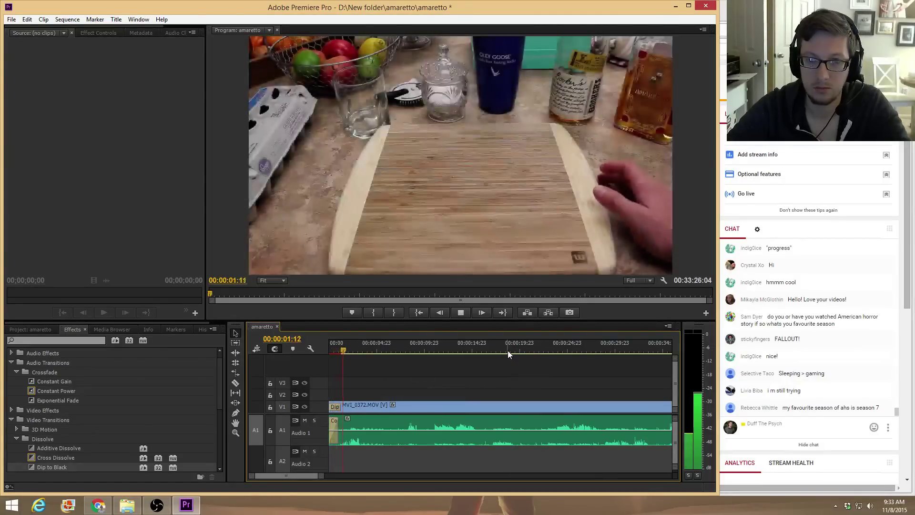
{"action": "key", "text": "space"}
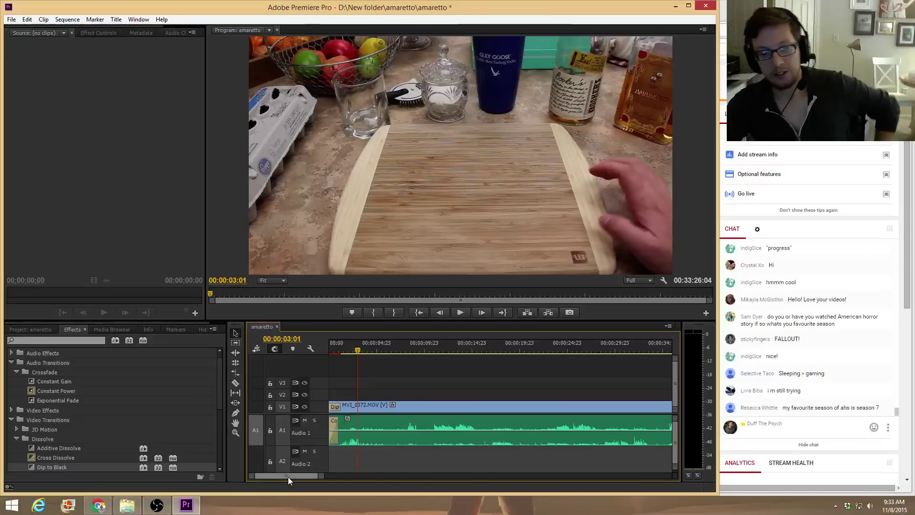
Add a Cross Dissolve at the cut between the two MVI_0372.MOV clips near 00:07:09, and play through it
{"action": "left_click_drag", "start_coordinate": [288, 476], "coordinate": [342, 475]}
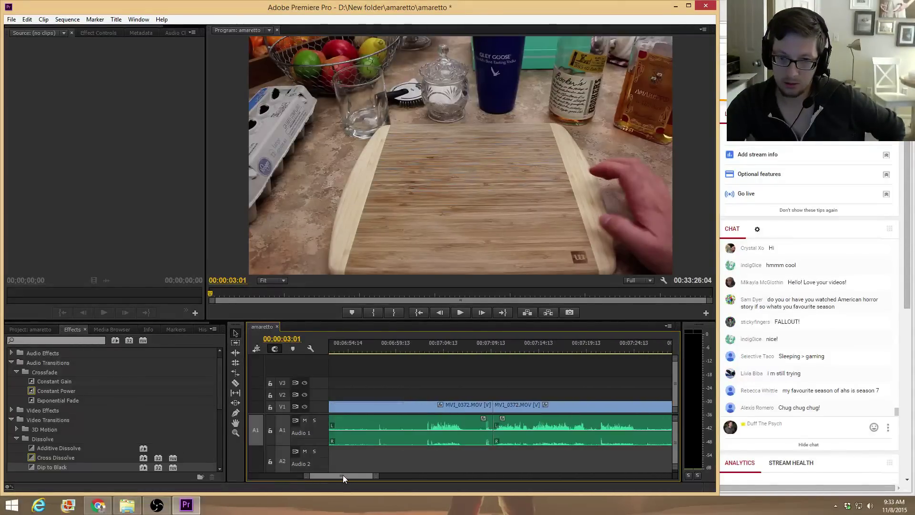
{"action": "left_click", "coordinate": [443, 351]}
{"action": "key", "text": "space"}
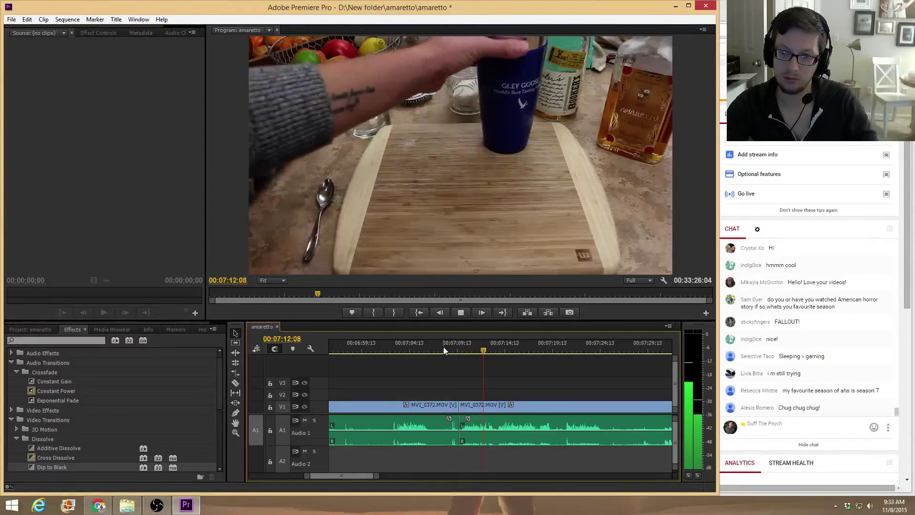
{"action": "left_click_drag", "start_coordinate": [65, 459], "coordinate": [462, 410]}
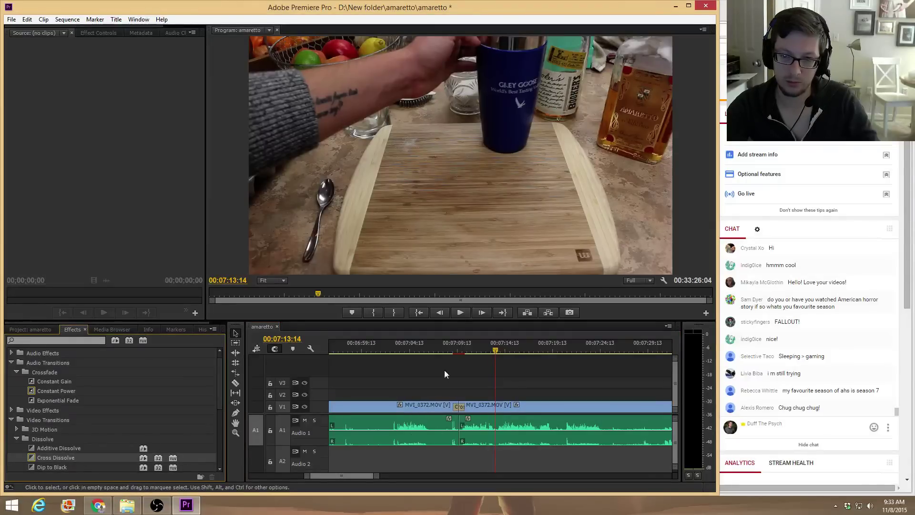
{"action": "left_click", "coordinate": [441, 344]}
{"action": "key", "text": "space"}
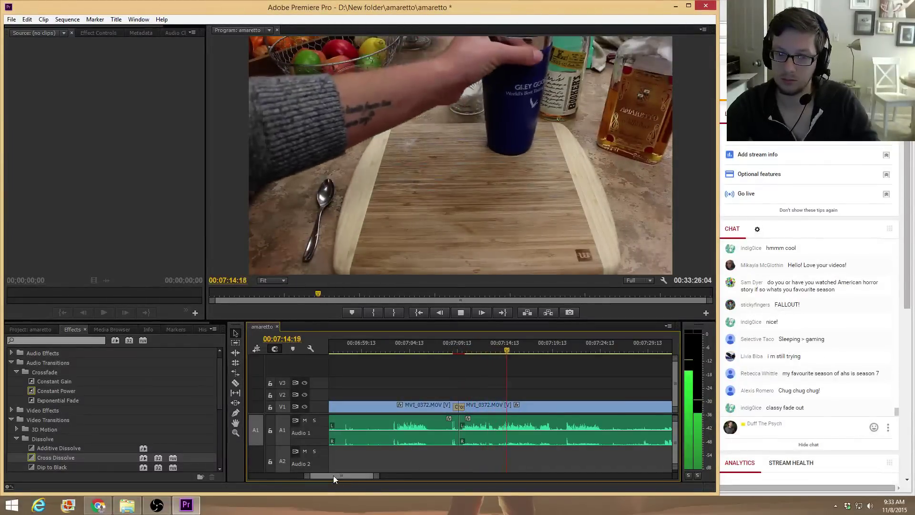
Play through the cut from MVI_0372.MOV to MVI_0373.MOV near 00:09:11 to check the transition
{"action": "left_click_drag", "start_coordinate": [336, 476], "coordinate": [354, 475]}
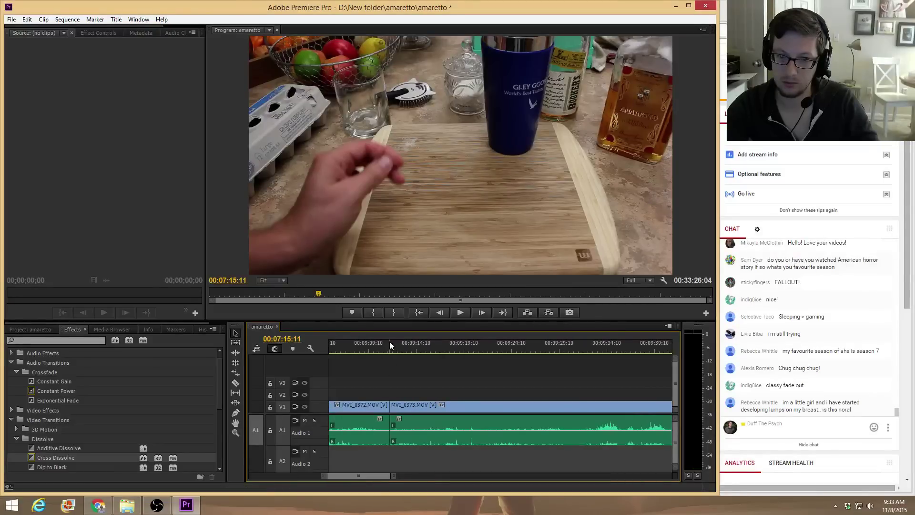
{"action": "left_click", "coordinate": [368, 345]}
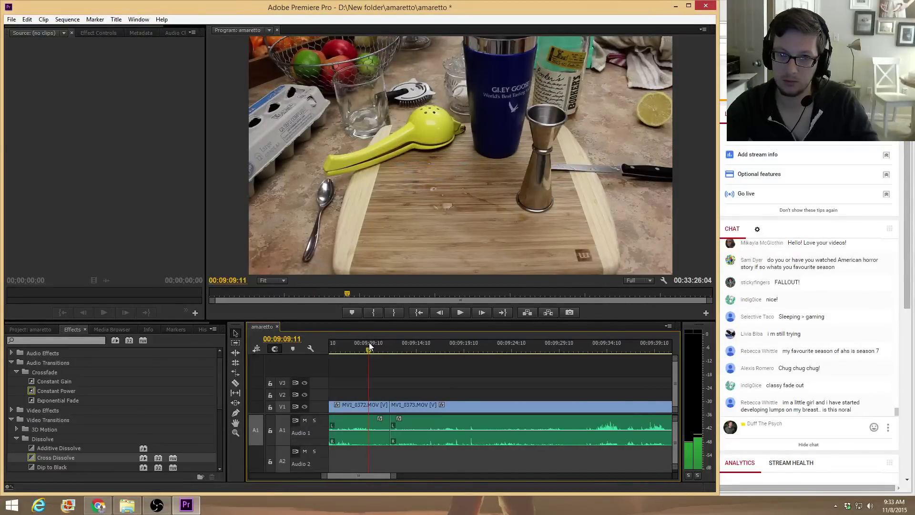
{"action": "key", "text": "l"}
{"action": "key", "text": "l"}
{"action": "key", "text": "l"}
{"action": "key", "text": "l"}
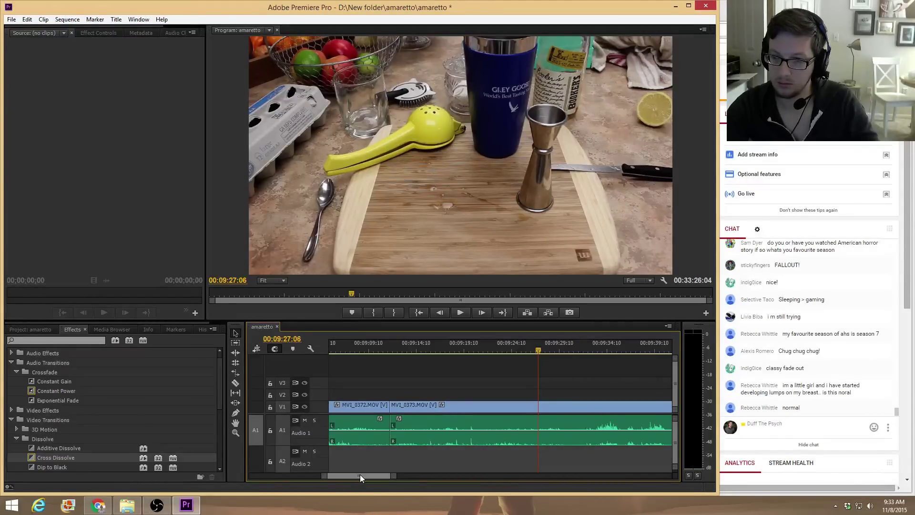
Play MVI_0373.MOV from the audio spike near 00:10:30 to check the picture and sound
{"action": "left_click_drag", "start_coordinate": [360, 475], "coordinate": [368, 477]}
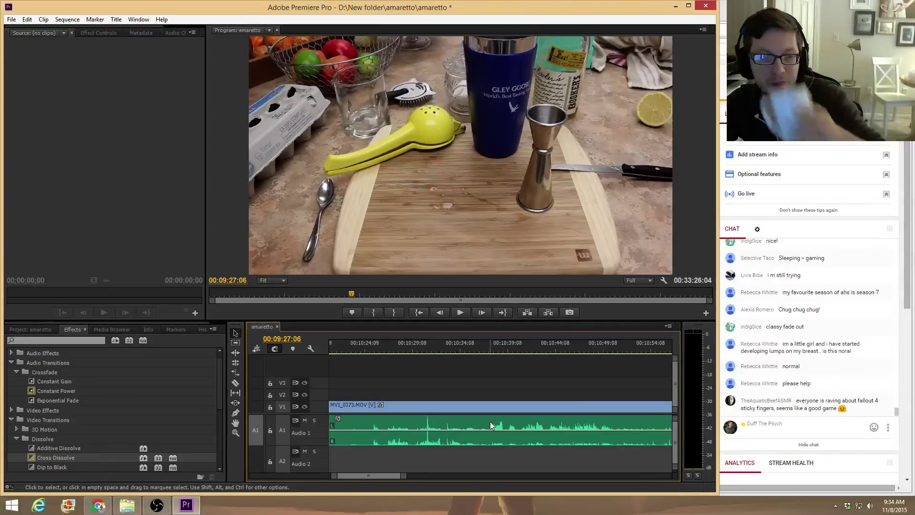
{"action": "left_click", "coordinate": [427, 351]}
{"action": "key", "text": "space"}
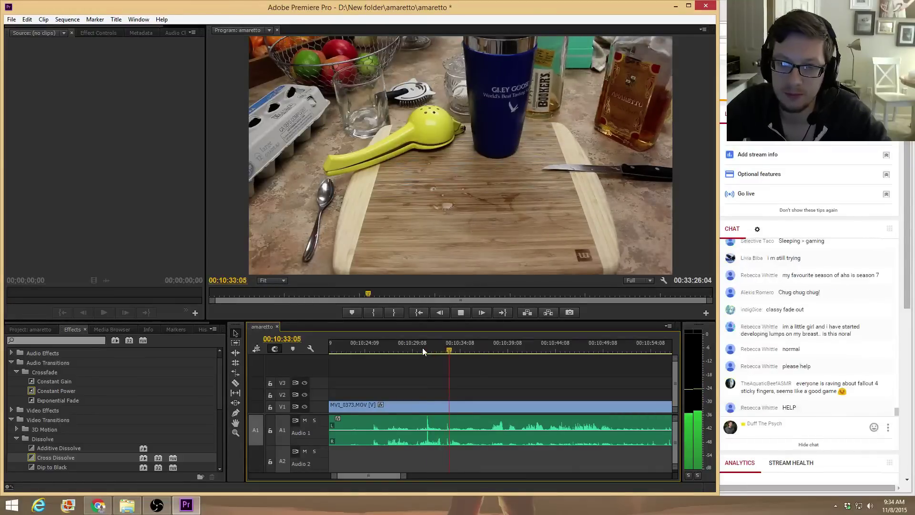
Split MVI_0373.MOV at 00:10:30:22 and 00:10:31:03 to isolate the audio spike in its own segment
{"action": "left_click", "coordinate": [424, 350]}
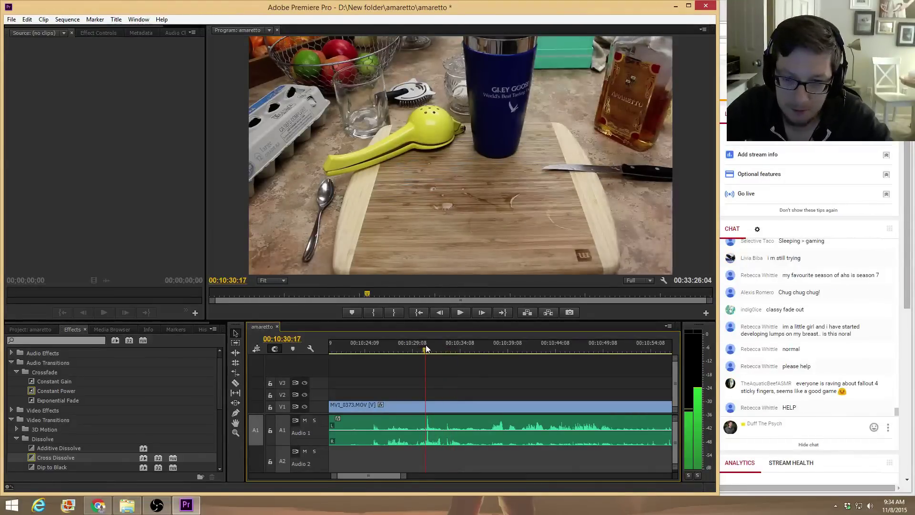
{"action": "left_click", "coordinate": [428, 349]}
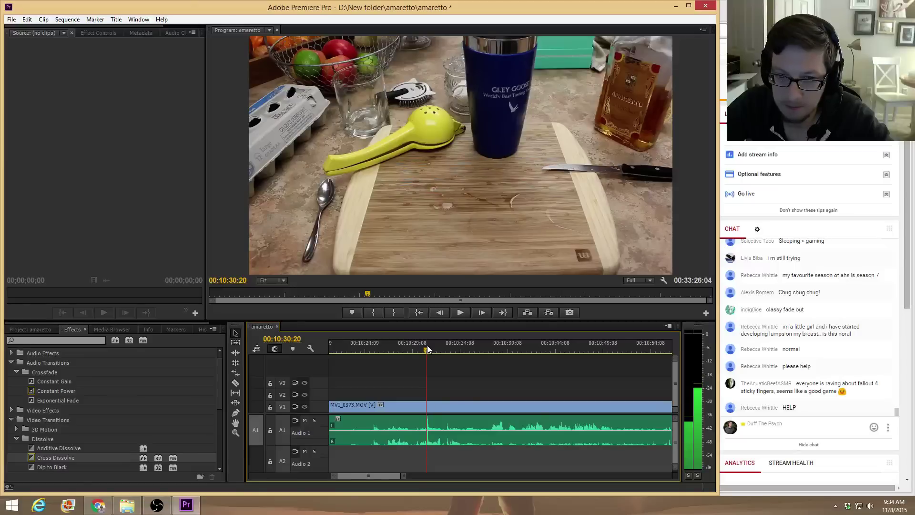
{"action": "left_click_drag", "start_coordinate": [404, 475], "coordinate": [372, 474]}
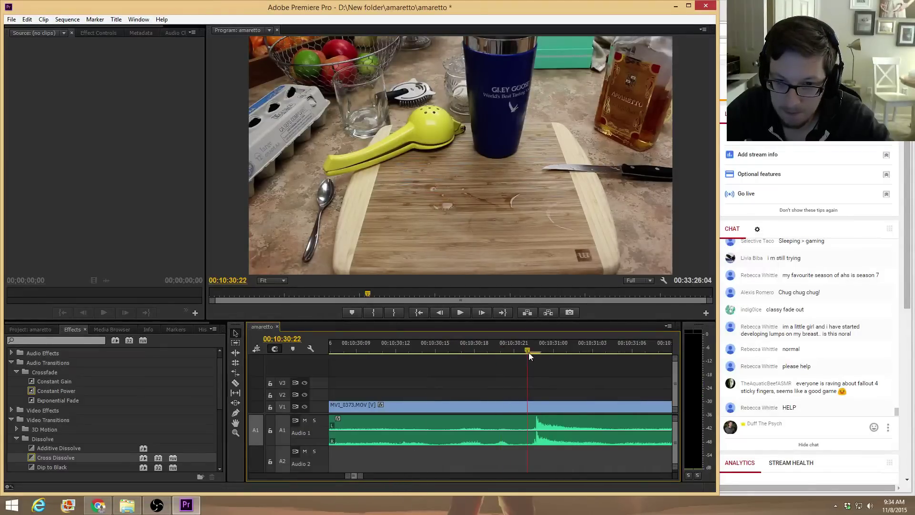
{"action": "key", "text": "c"}
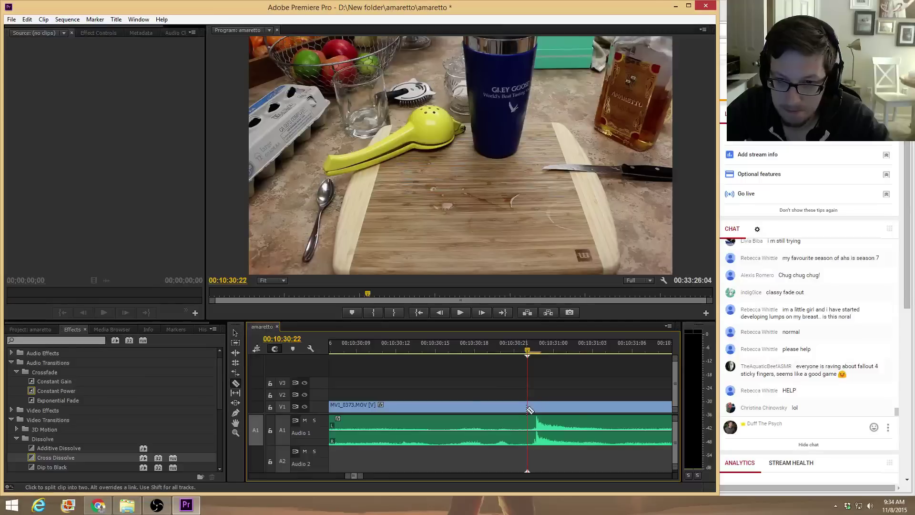
{"action": "left_click", "coordinate": [529, 406]}
{"action": "left_click_drag", "start_coordinate": [532, 349], "coordinate": [591, 350]}
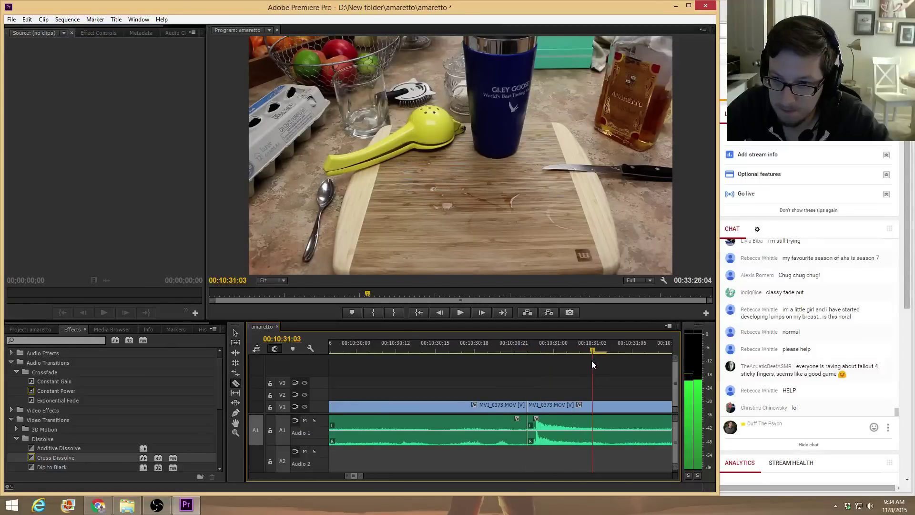
{"action": "left_click", "coordinate": [592, 427]}
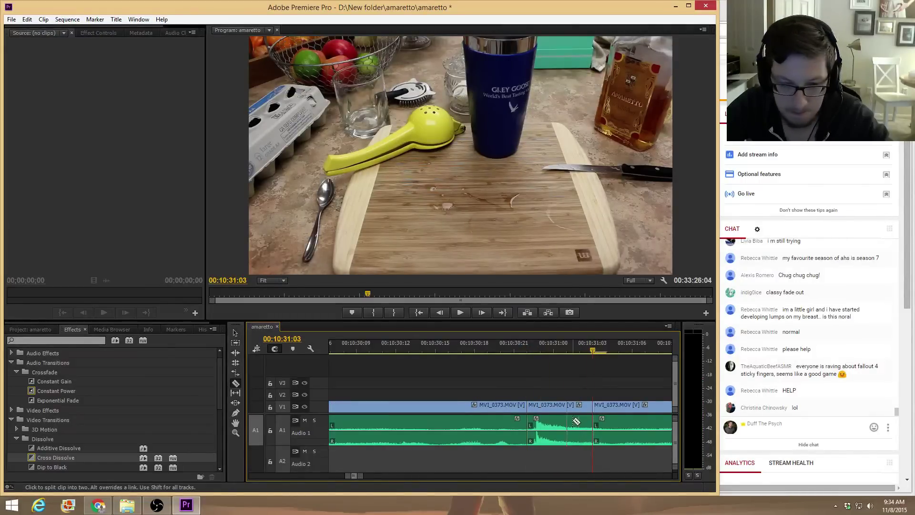
Select the isolated spike segment of MVI_0373.MOV and play through to about 00:10:34 to check the sound
{"action": "key", "text": "v"}
{"action": "left_click", "coordinate": [567, 431]}
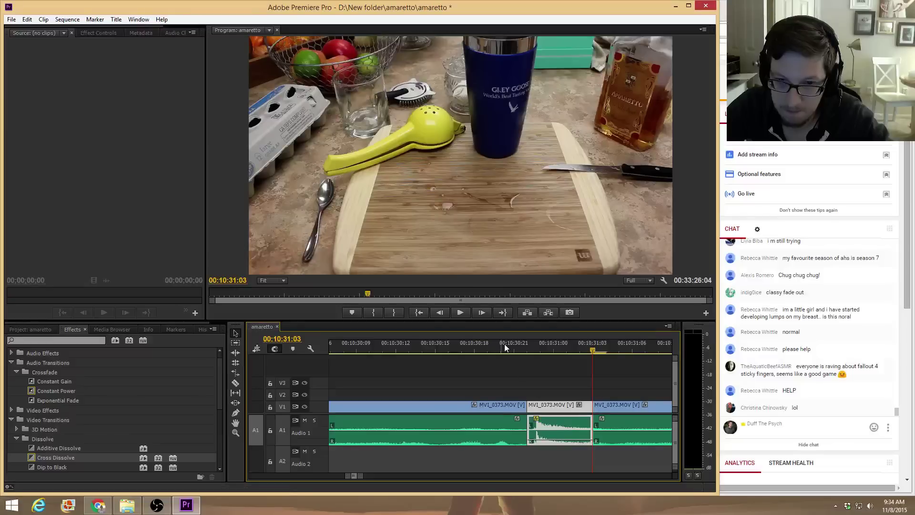
{"action": "key", "text": "space"}
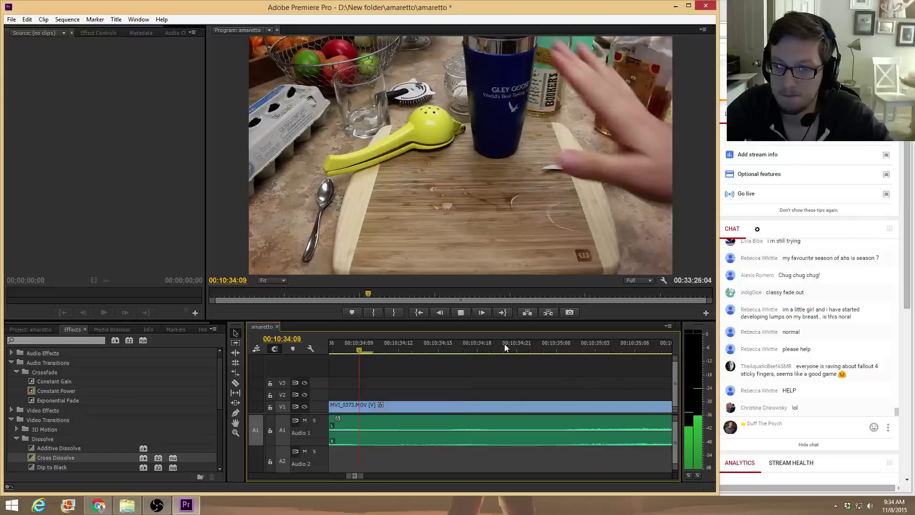
{"action": "key", "text": "space"}
Save the amaretto project and return the playhead to the start of the sequence
{"action": "mouse_move", "coordinate": [362, 476]}
{"action": "left_mouse_down"}
{"action": "mouse_move", "coordinate": [438, 472]}
{"action": "mouse_move", "coordinate": [450, 482]}
{"action": "mouse_move", "coordinate": [573, 489]}
{"action": "mouse_move", "coordinate": [362, 473]}
{"action": "left_mouse_up"}
{"action": "left_click", "coordinate": [387, 350]}
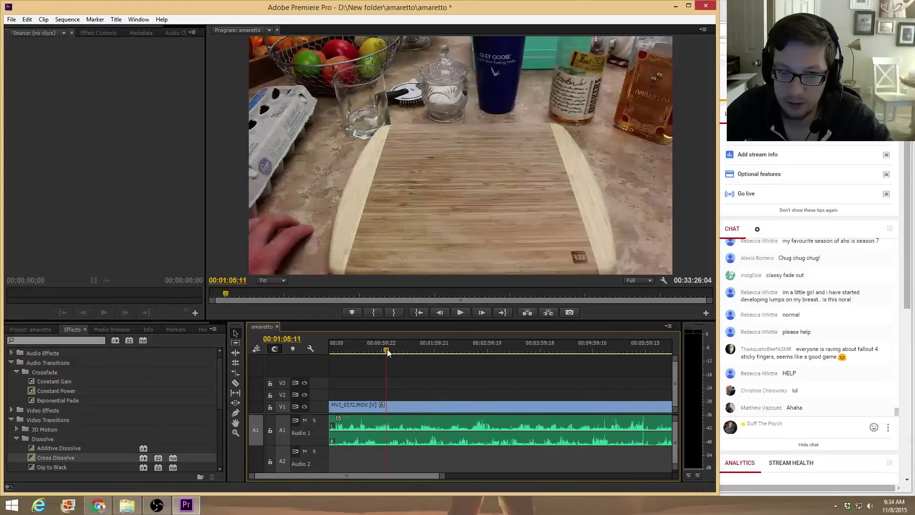
{"action": "key", "text": "ctrl+s"}
{"action": "key", "text": "Home"}
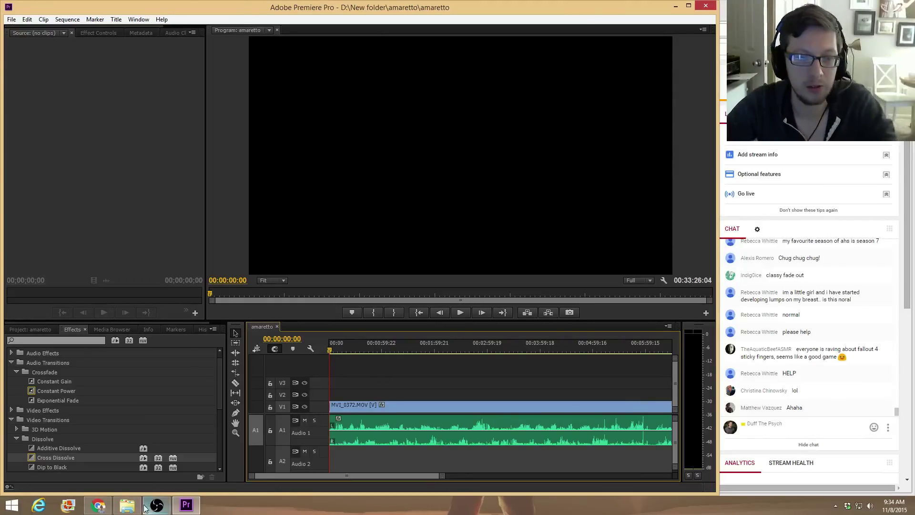
Switch to the amaretto folder in File Explorer and play MVI_0373 in the media player
{"action": "left_click", "coordinate": [127, 505]}
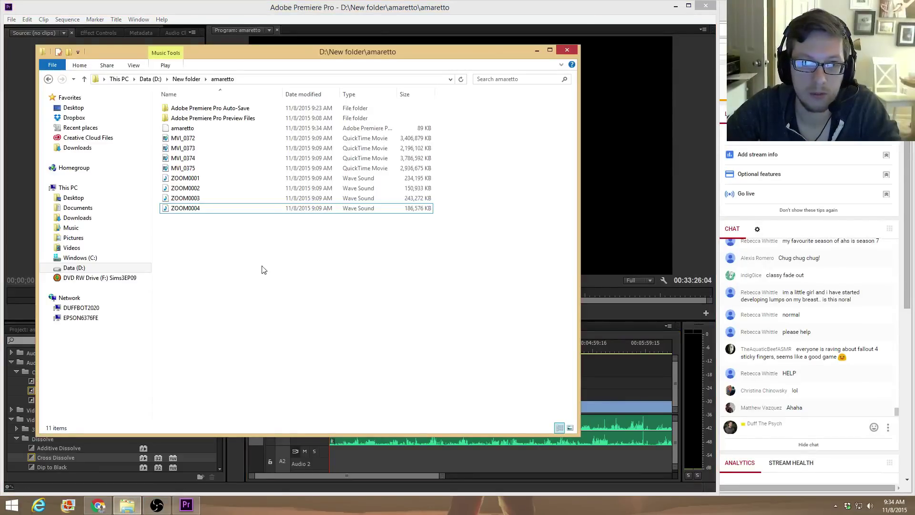
{"action": "left_click", "coordinate": [215, 140]}
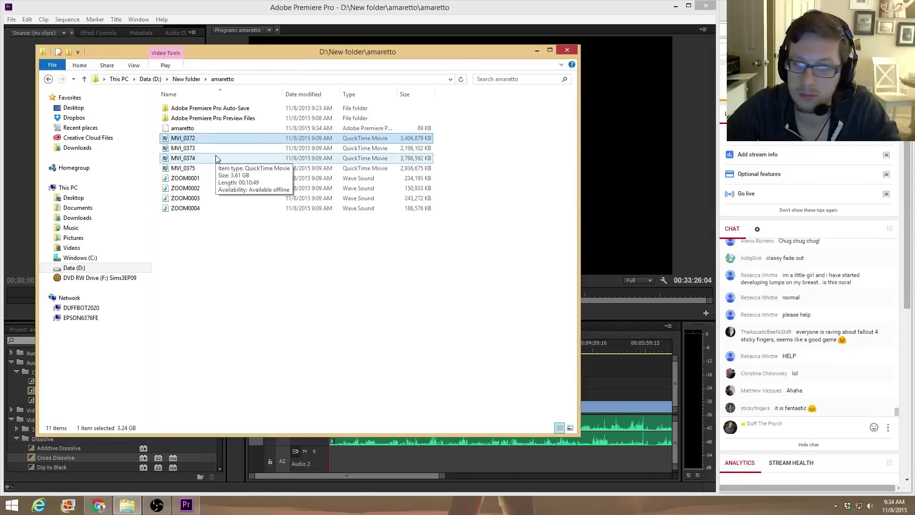
{"action": "left_click", "coordinate": [216, 157]}
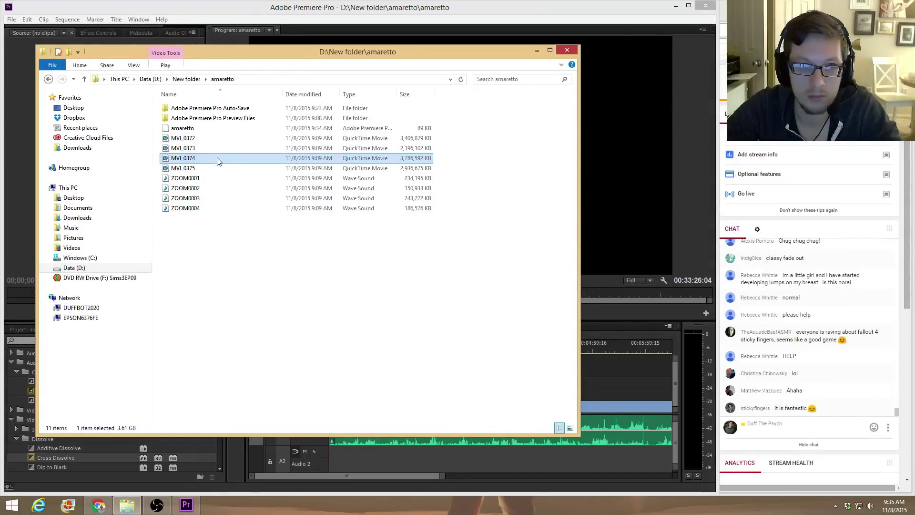
{"action": "left_click", "coordinate": [213, 148]}
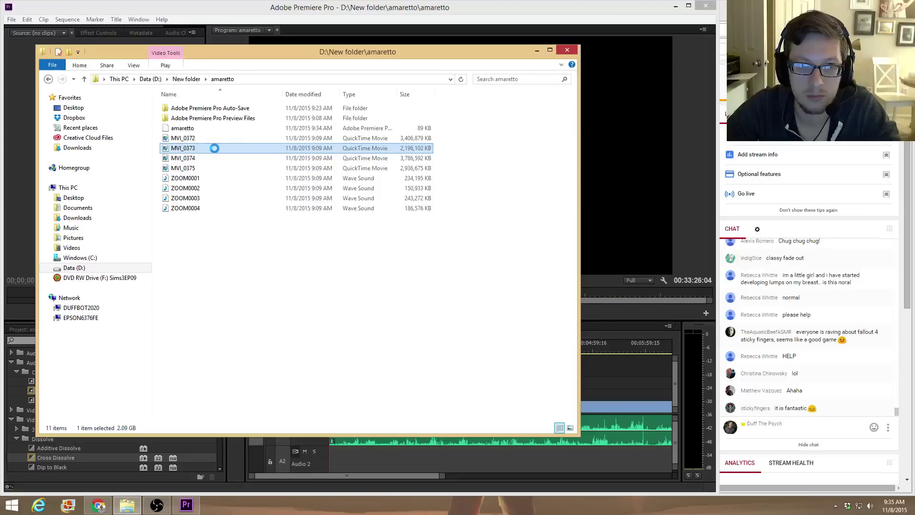
{"action": "right_click", "coordinate": [214, 151]}
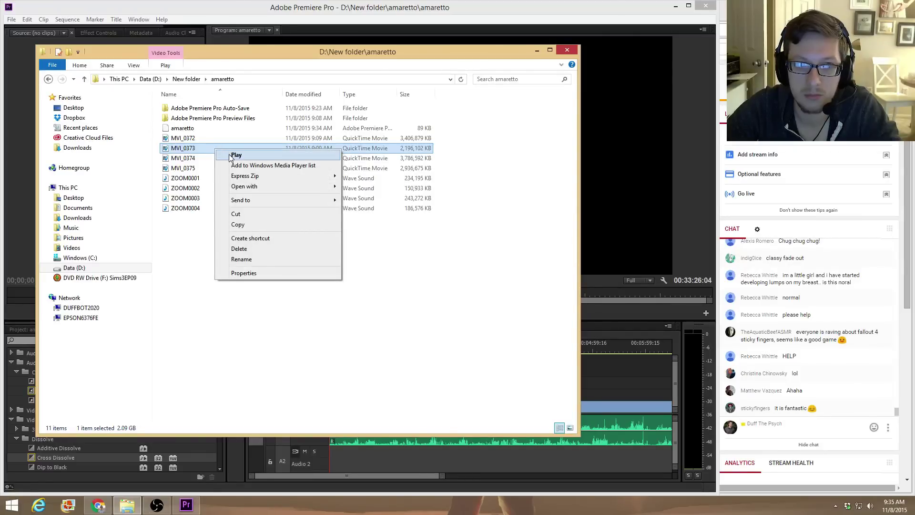
{"action": "left_click", "coordinate": [236, 155]}
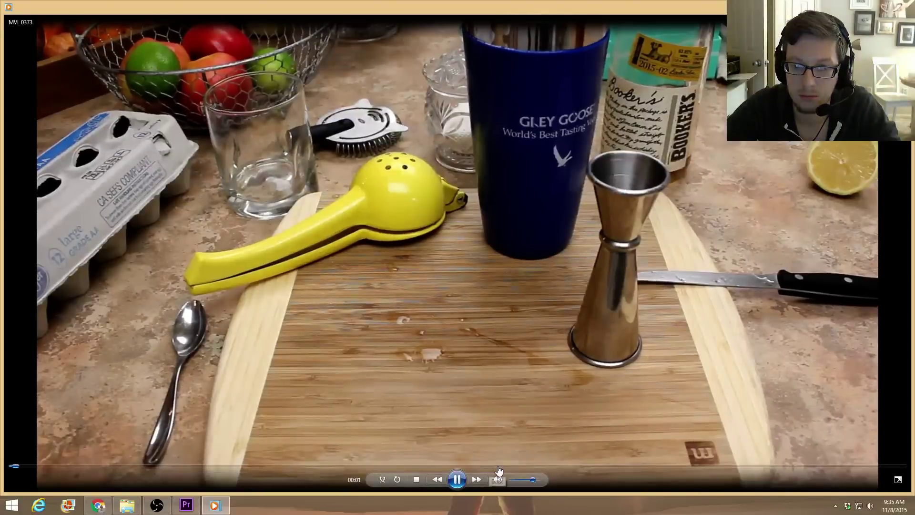
Seek MVI_0373 to the drink being poured at about 04:47, examine the shot, and close the player
{"action": "left_click", "coordinate": [498, 467]}
{"action": "left_click", "coordinate": [636, 466]}
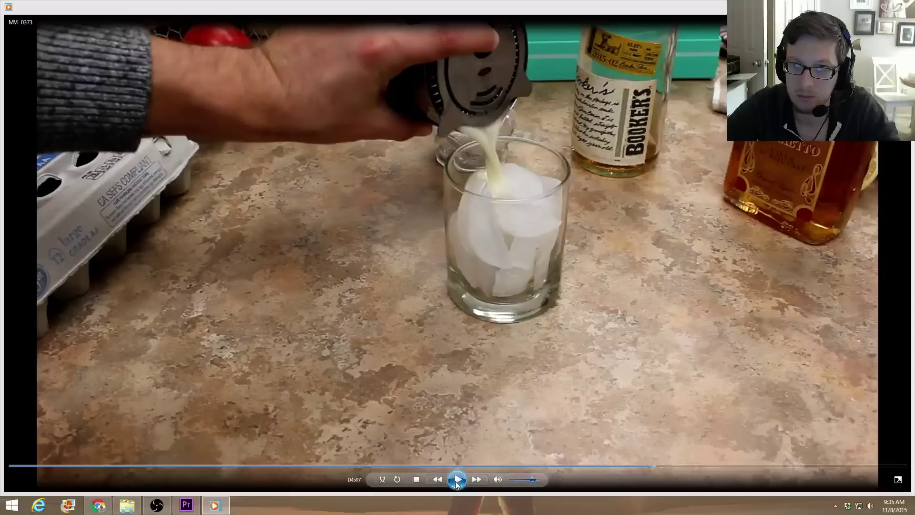
{"action": "left_click", "coordinate": [456, 482]}
{"action": "left_click", "coordinate": [456, 481]}
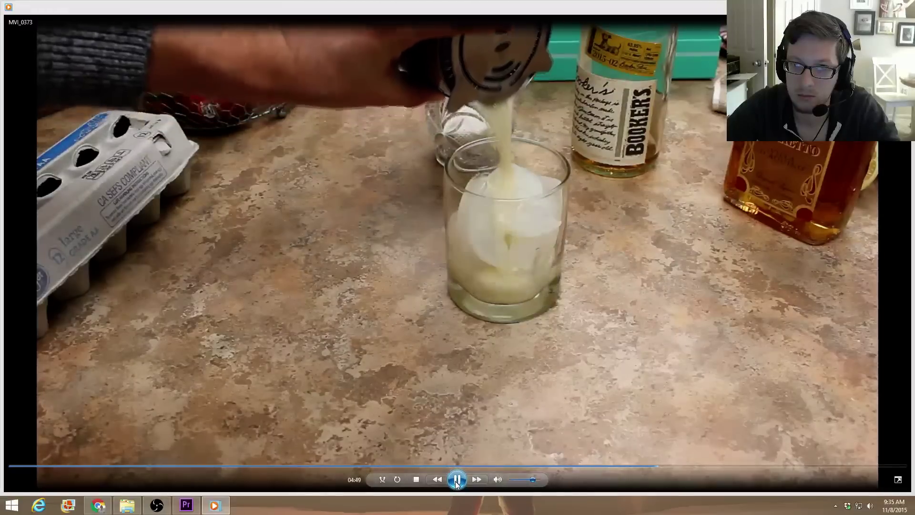
{"action": "left_click", "coordinate": [456, 482]}
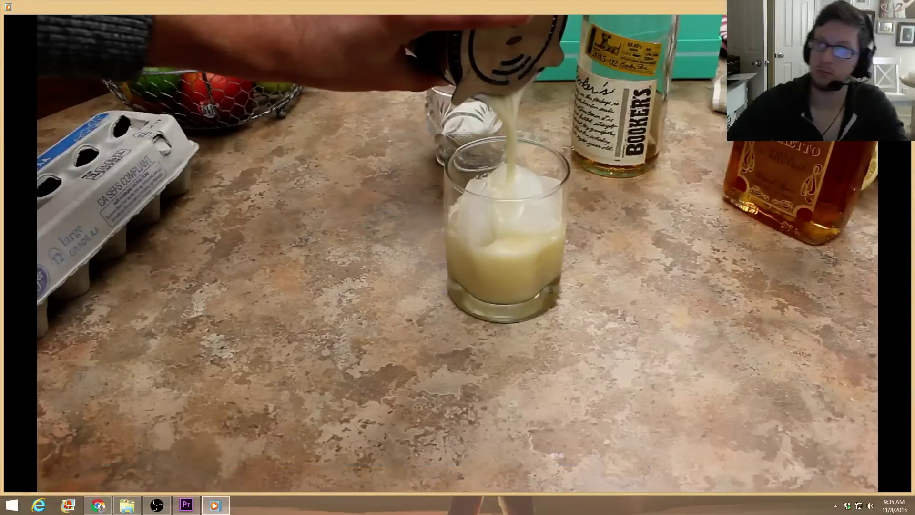
{"action": "key", "text": "alt+F4"}
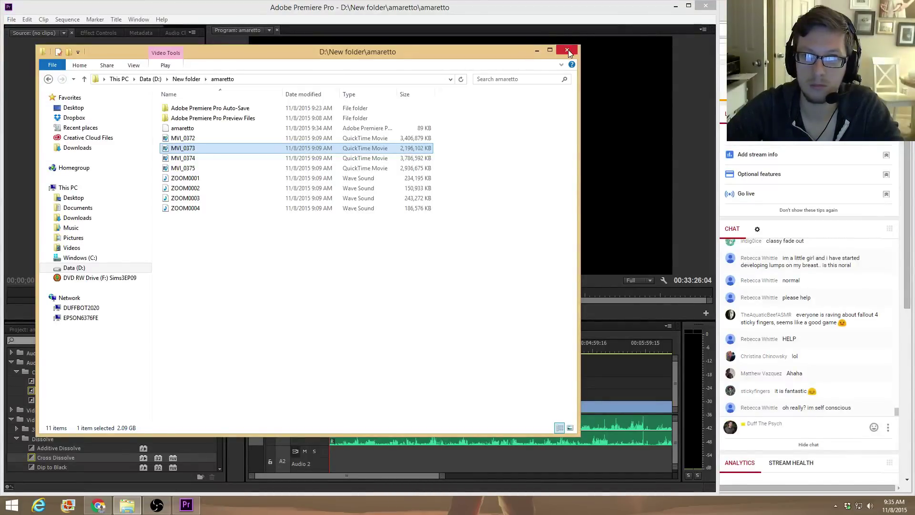
Launch Adobe Photoshop CC and ignore the defective monitor profile
{"action": "left_click", "coordinate": [5, 510]}
{"action": "scroll", "coordinate": [521, 405], "scroll_direction": "down", "scroll_amount": 6}
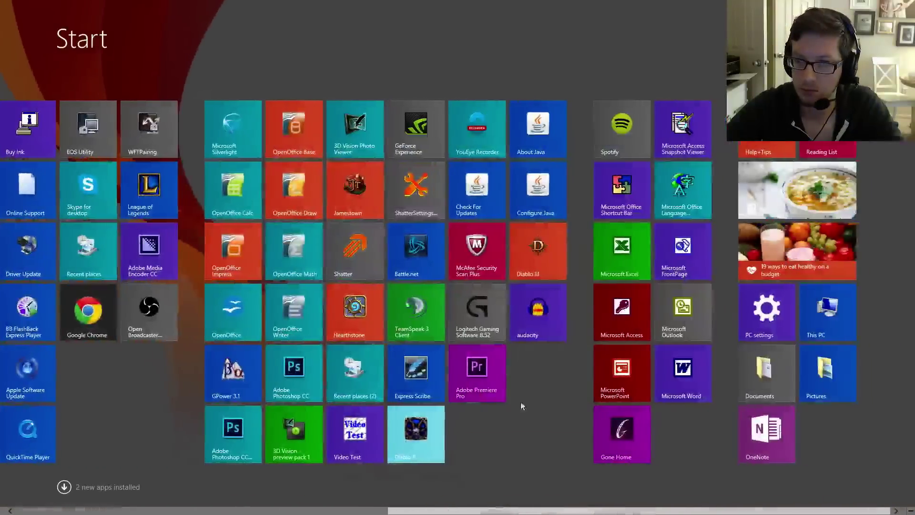
{"action": "left_click", "coordinate": [236, 434]}
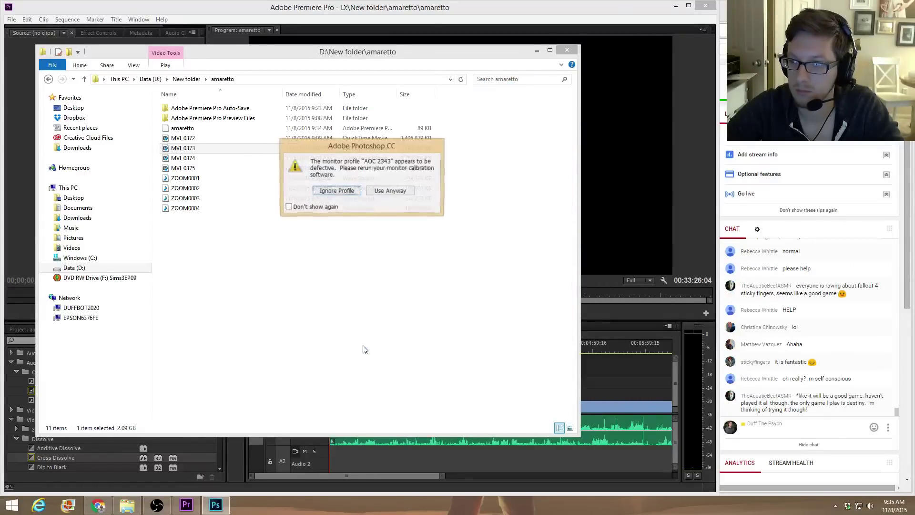
{"action": "left_click", "coordinate": [336, 191]}
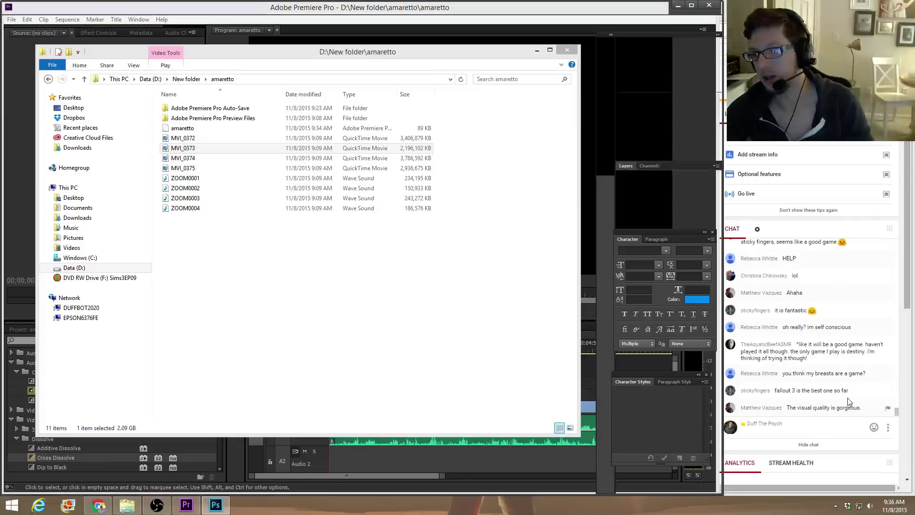
Switch to the YouTube Live Dashboard and block the author of the inappropriate message in the stream chat
{"action": "left_click", "coordinate": [844, 375]}
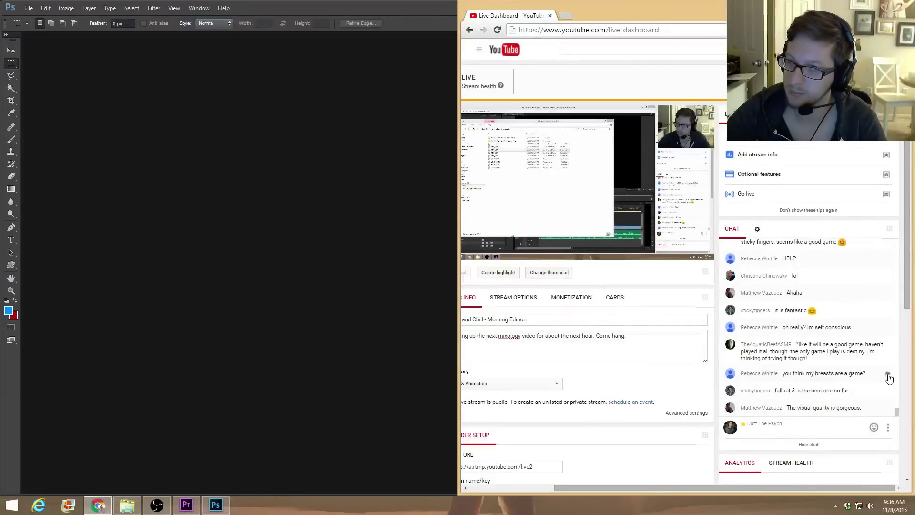
{"action": "left_click", "coordinate": [887, 375]}
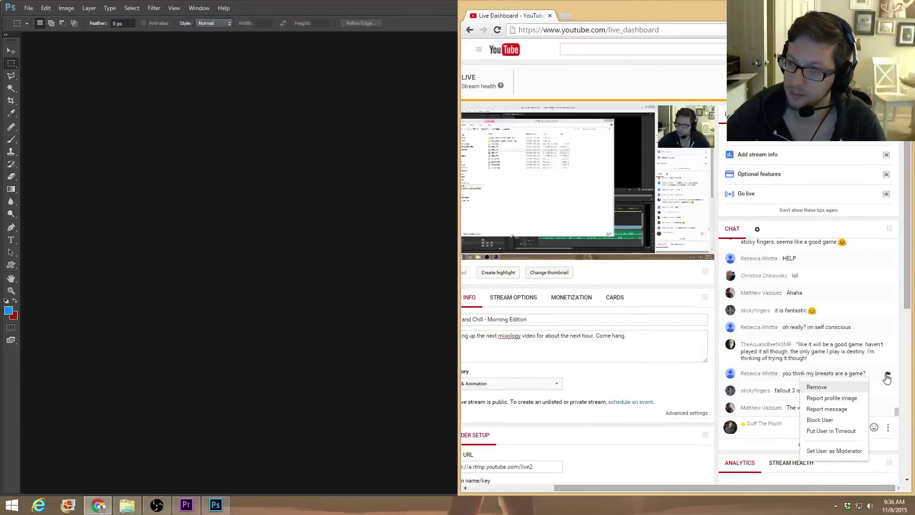
{"action": "left_click", "coordinate": [849, 421]}
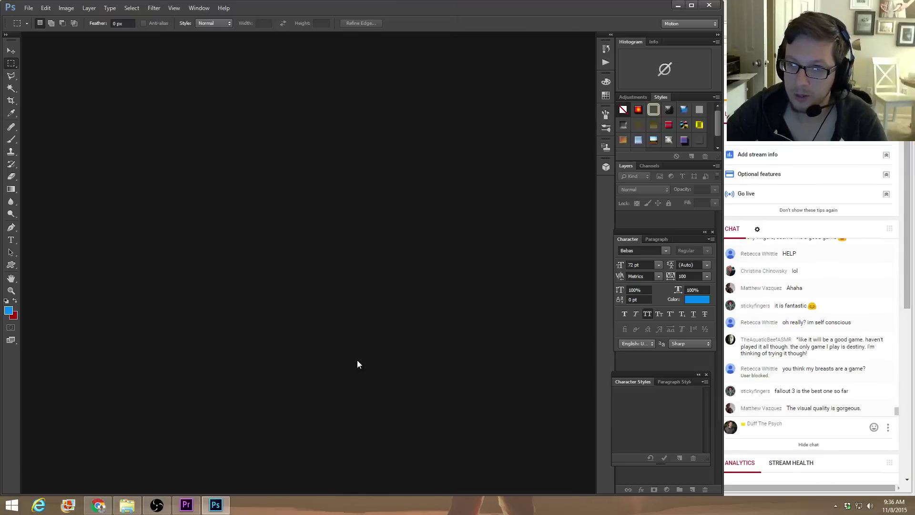
Return to Photoshop, create a 1920 x 1080 pixel document at 72 pixels/inch with a white background, and activate the Move tool
{"action": "left_click", "coordinate": [357, 362]}
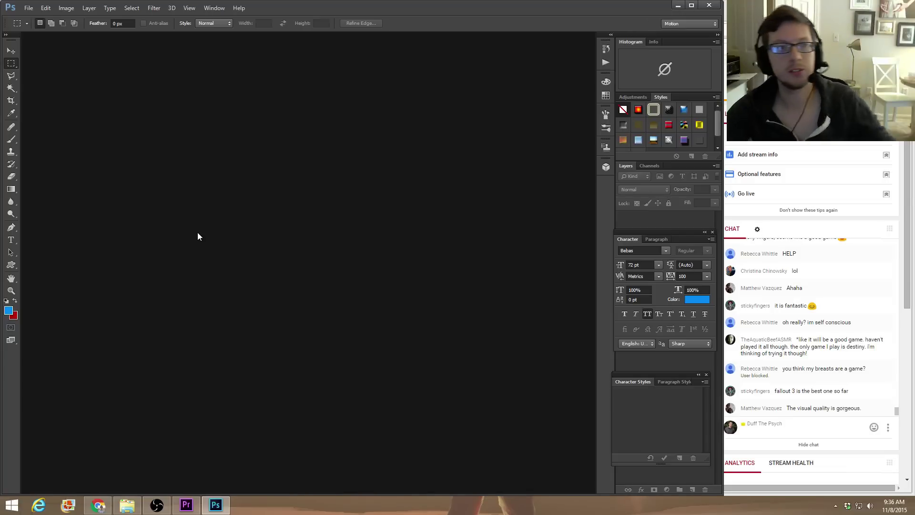
{"action": "left_click", "coordinate": [27, 10]}
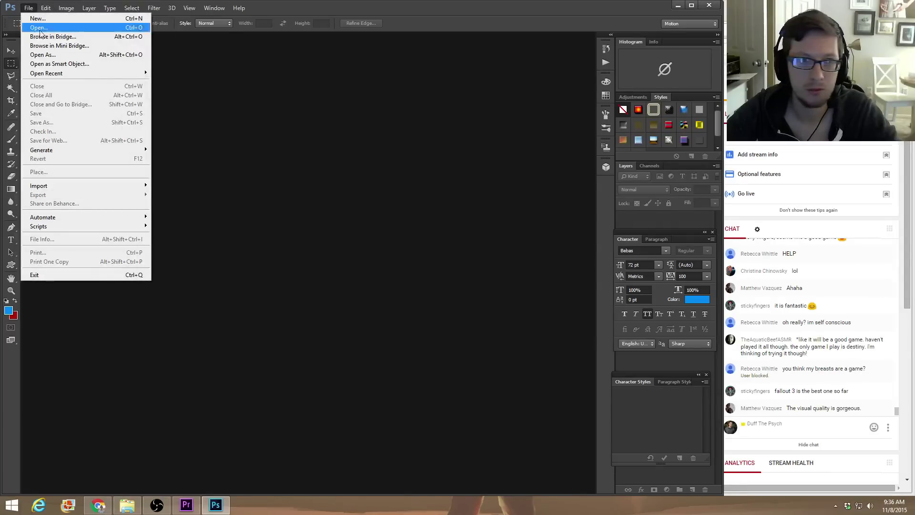
{"action": "left_click", "coordinate": [41, 19]}
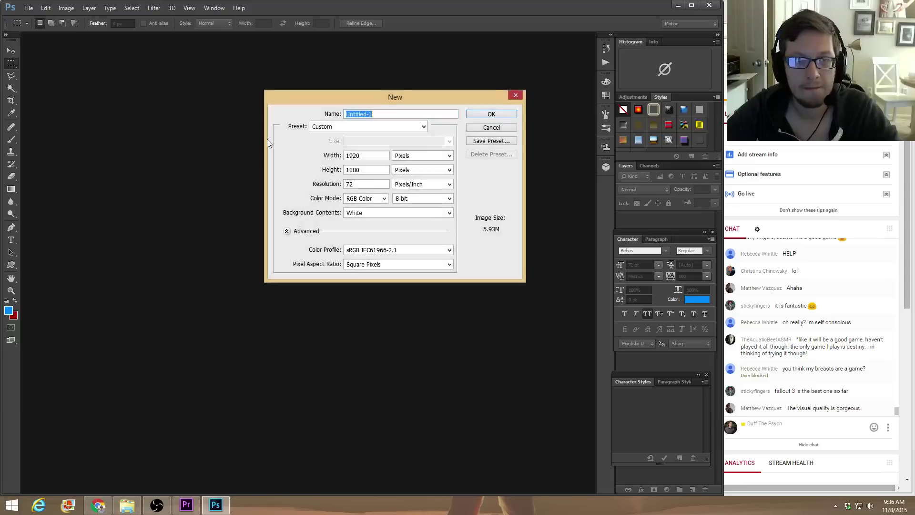
{"action": "key", "text": "Return"}
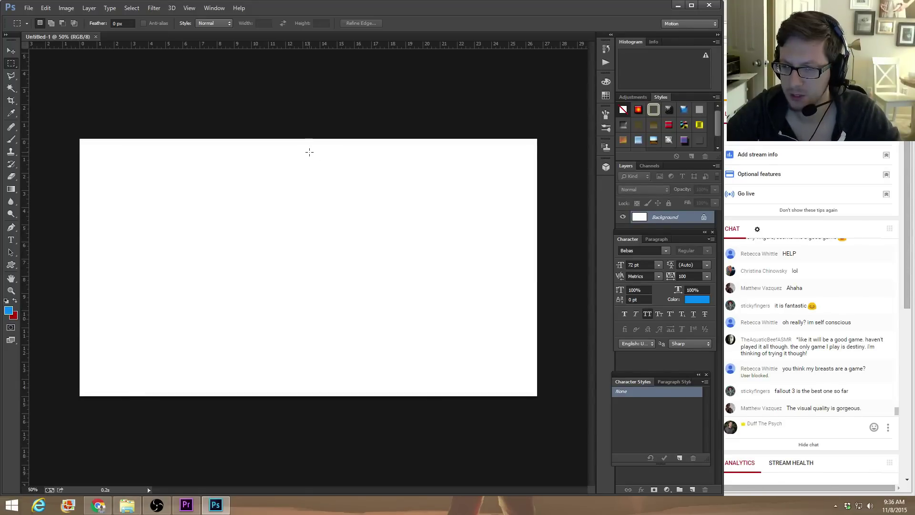
{"action": "left_click", "coordinate": [11, 51]}
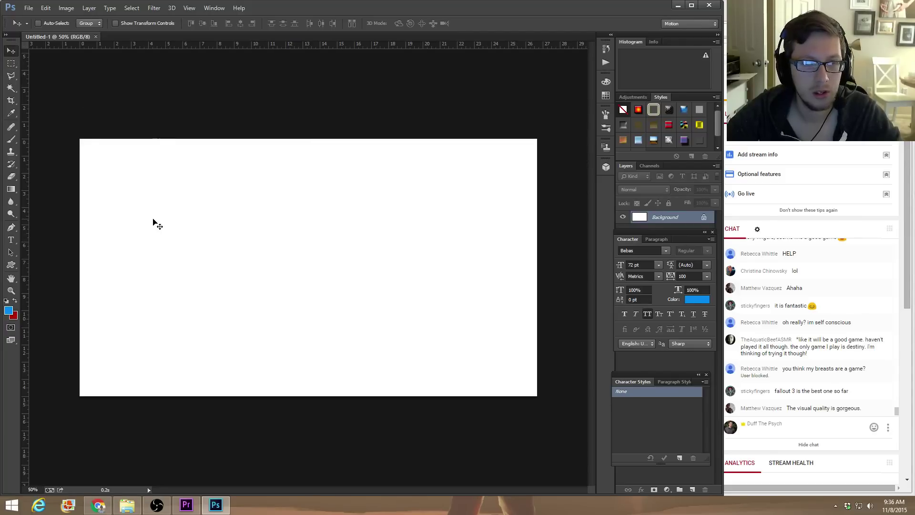
{"action": "left_click", "coordinate": [46, 8]}
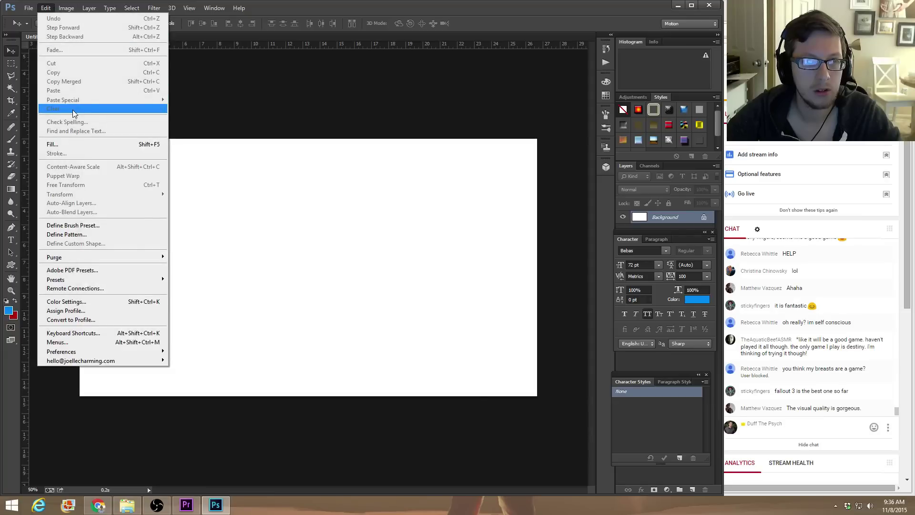
{"action": "left_click", "coordinate": [422, 117]}
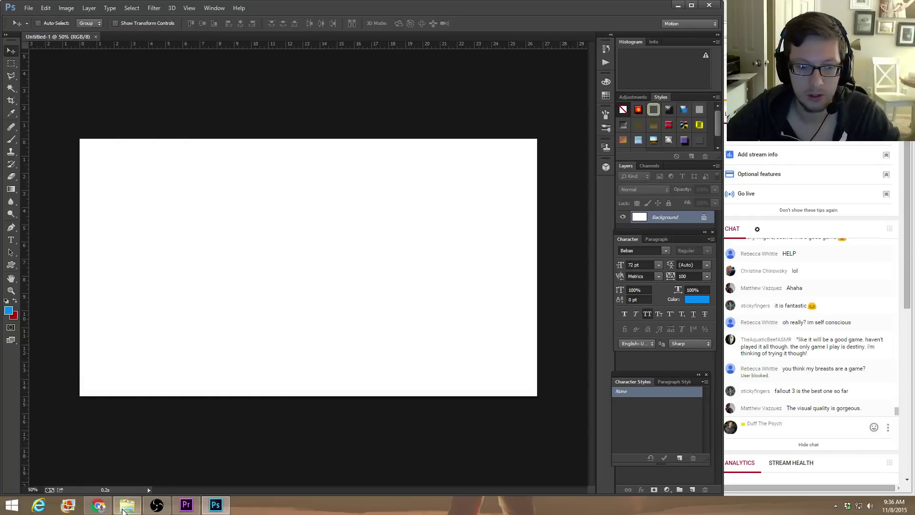
Switch to File Explorer, open MVI_0373 in the video player, and pause it at 04:50 where the drink is being poured
{"action": "left_click", "coordinate": [127, 504]}
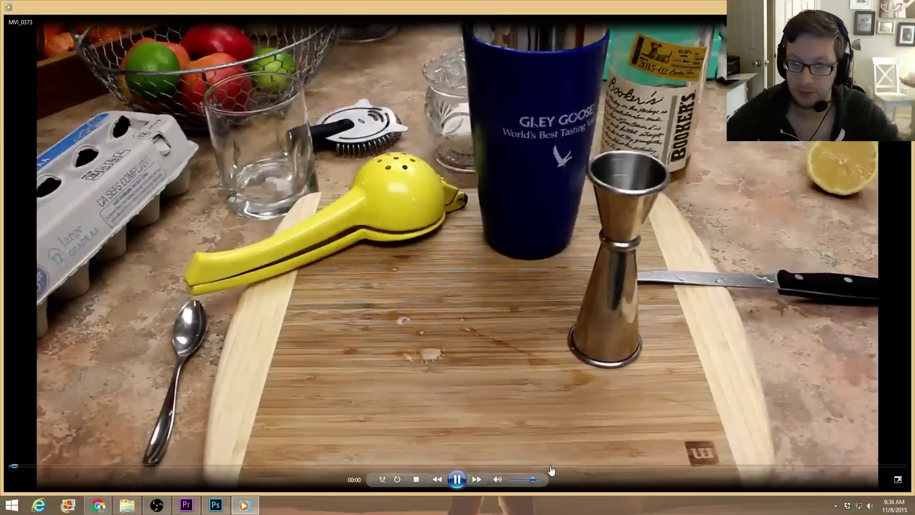
{"action": "left_click", "coordinate": [550, 466]}
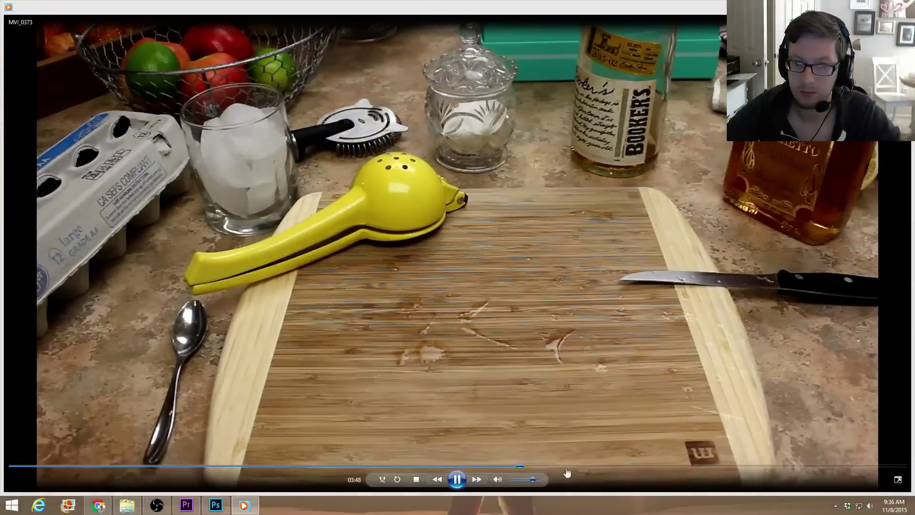
{"action": "left_click", "coordinate": [607, 466]}
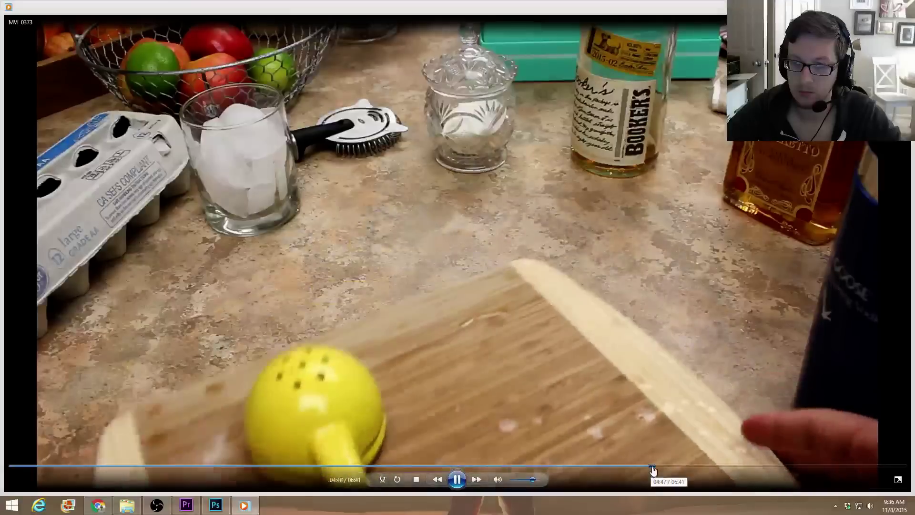
{"action": "left_click", "coordinate": [736, 467]}
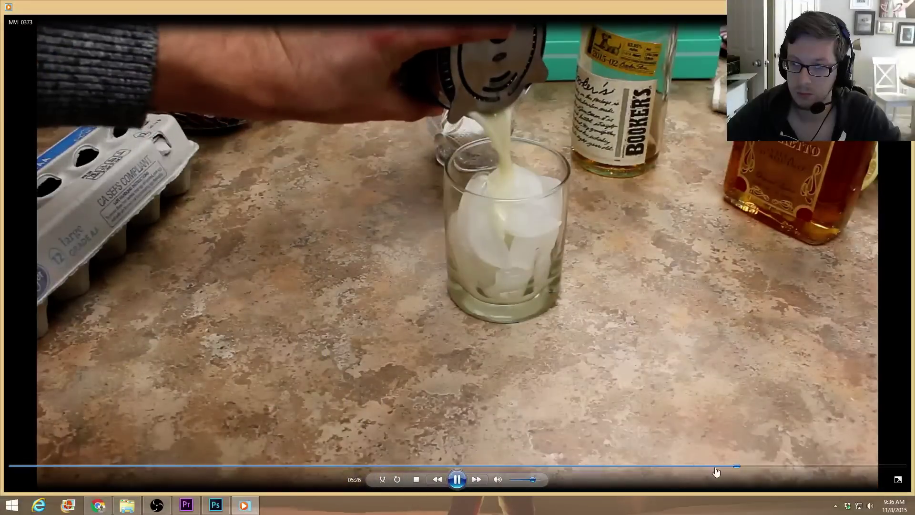
{"action": "left_click", "coordinate": [716, 467]}
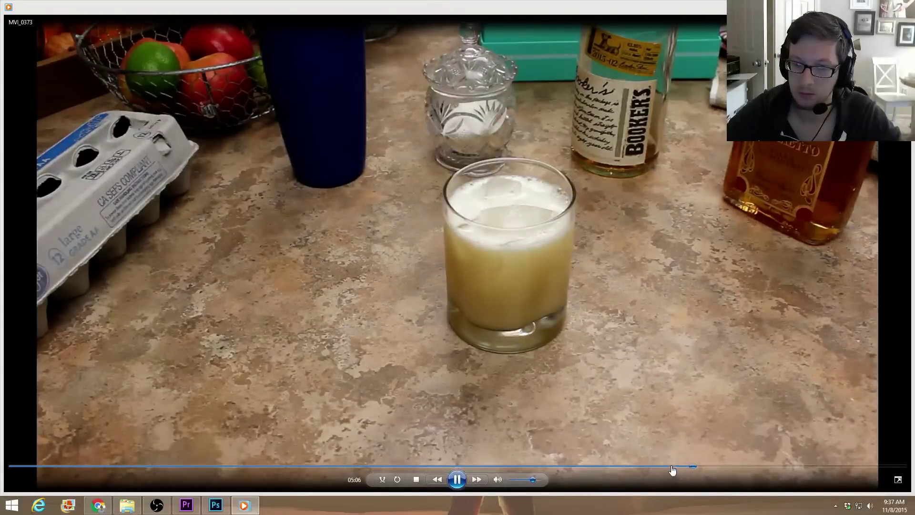
{"action": "left_click", "coordinate": [655, 467]}
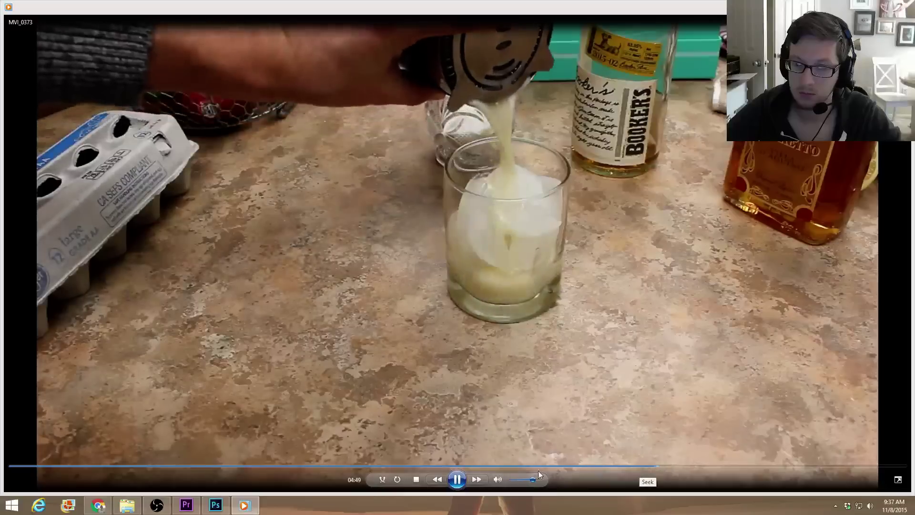
{"action": "left_click", "coordinate": [457, 483]}
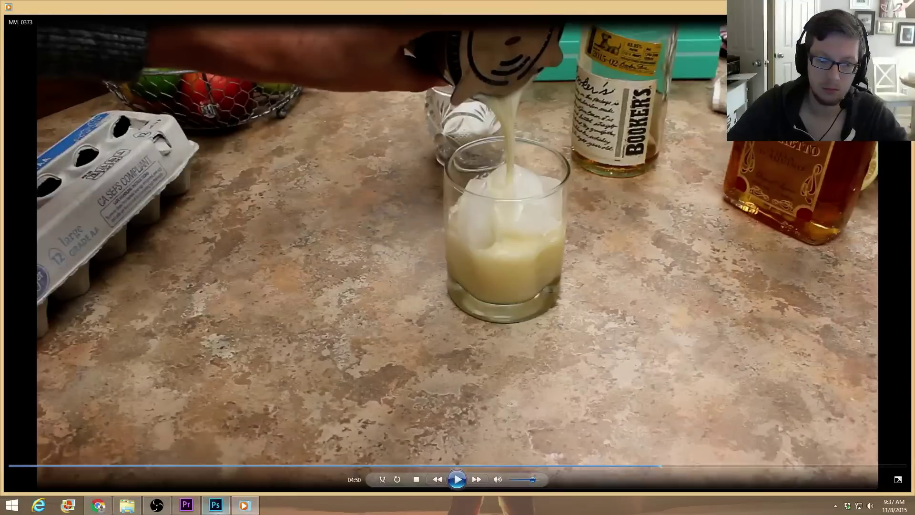
Paste the captured video frame into the Photoshop document as a new layer and close the video player
{"action": "left_click", "coordinate": [215, 505]}
{"action": "key", "text": "ctrl+v"}
{"action": "left_click", "coordinate": [244, 505]}
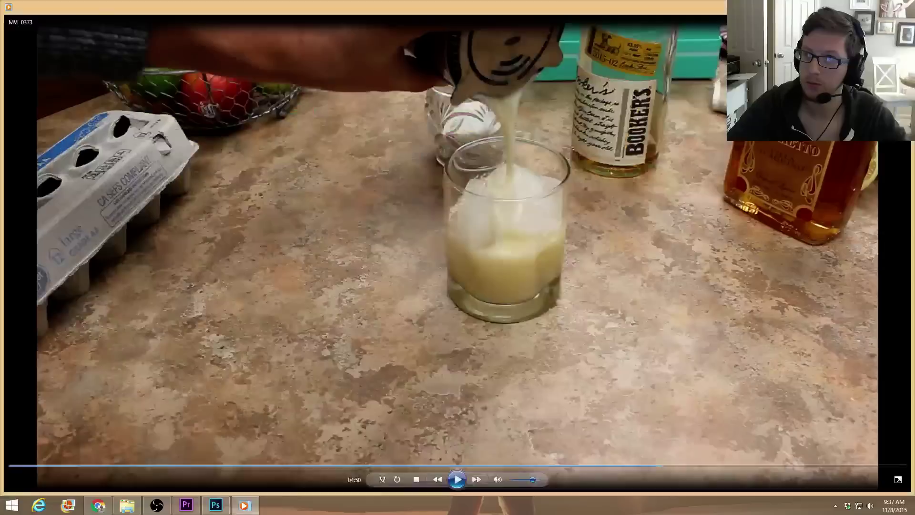
{"action": "key", "text": "alt+F4"}
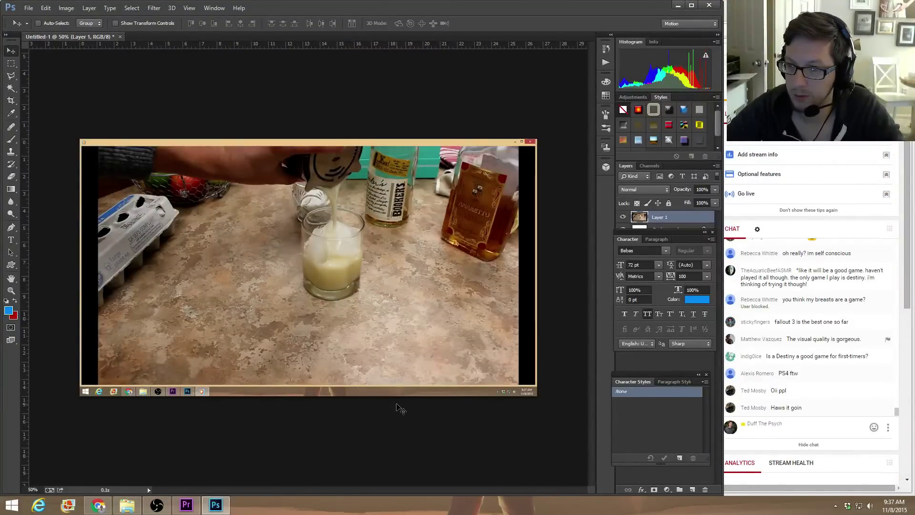
Marquee-select only the video picture inside the pasted screenshot and crop the document to that selection
{"action": "left_click", "coordinate": [11, 63]}
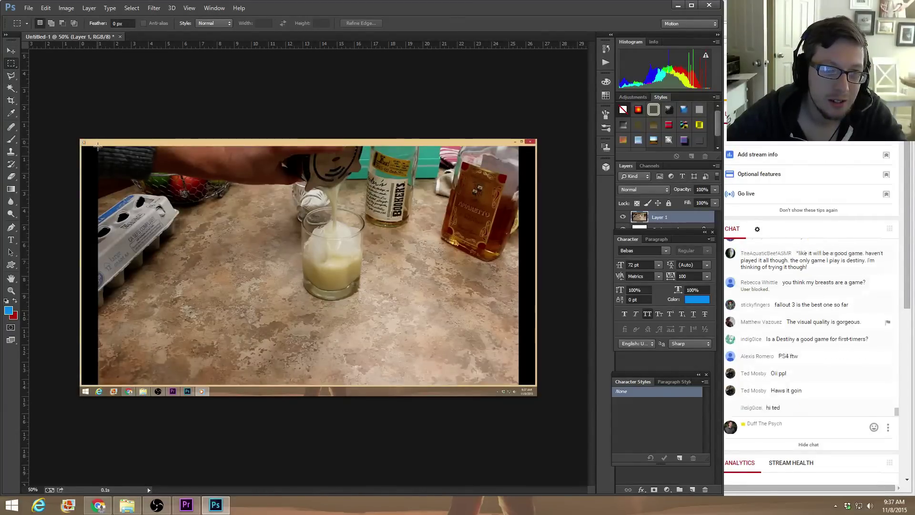
{"action": "left_click_drag", "start_coordinate": [98, 146], "coordinate": [519, 384]}
{"action": "left_click", "coordinate": [66, 8]}
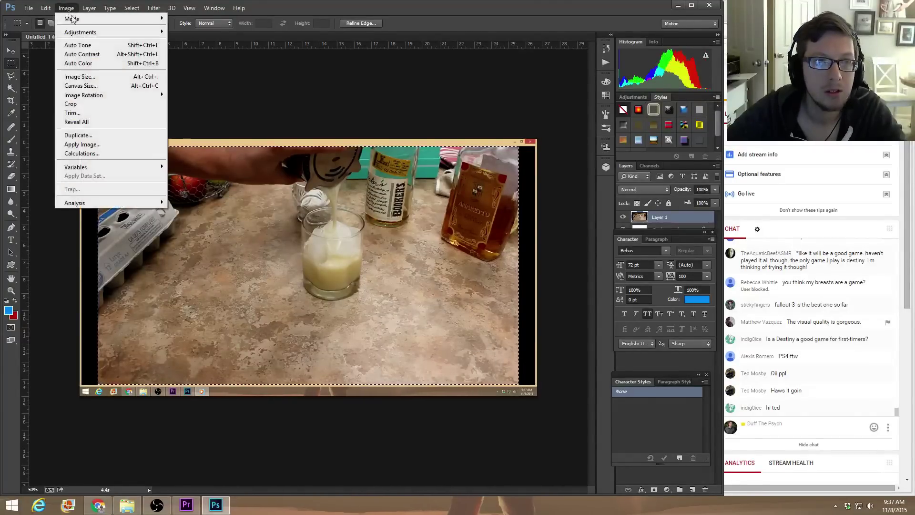
{"action": "left_click", "coordinate": [83, 103]}
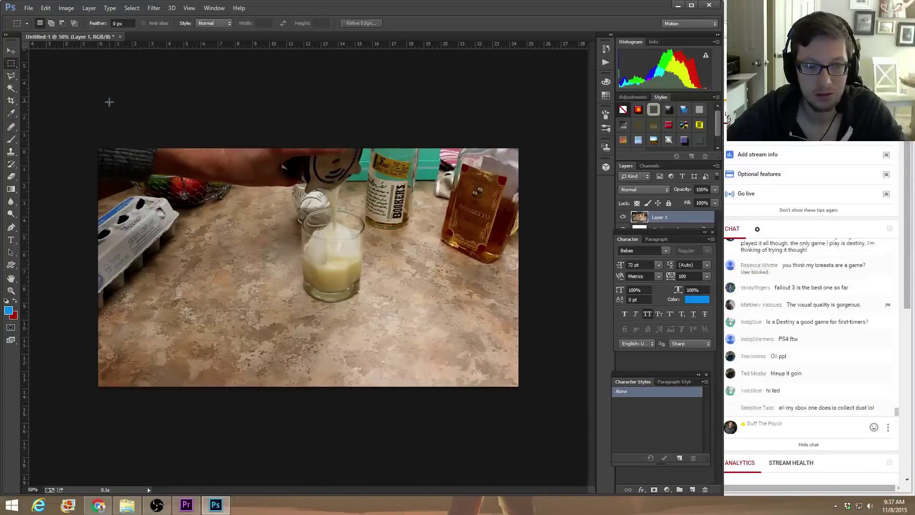
Add a Stroke layer style to the frame layer in the blue foreground color 0099ff
{"action": "double_click", "coordinate": [686, 218]}
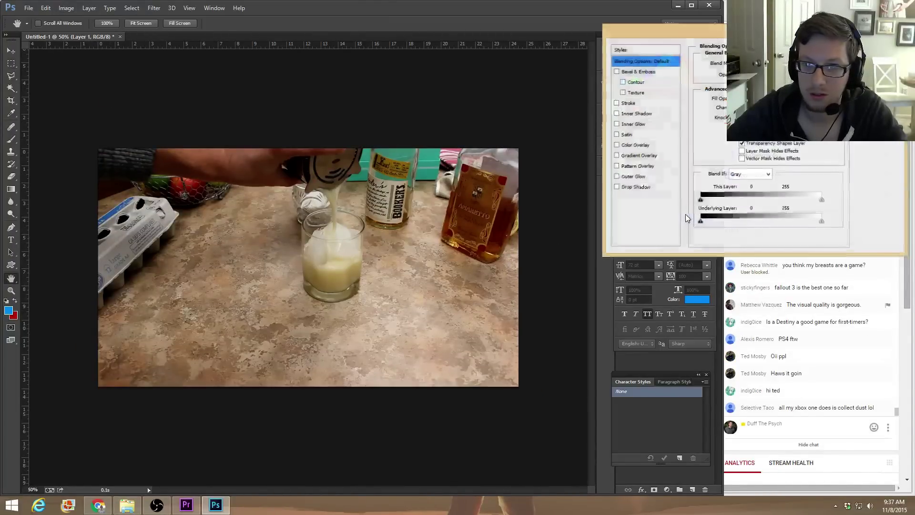
{"action": "left_click", "coordinate": [647, 104]}
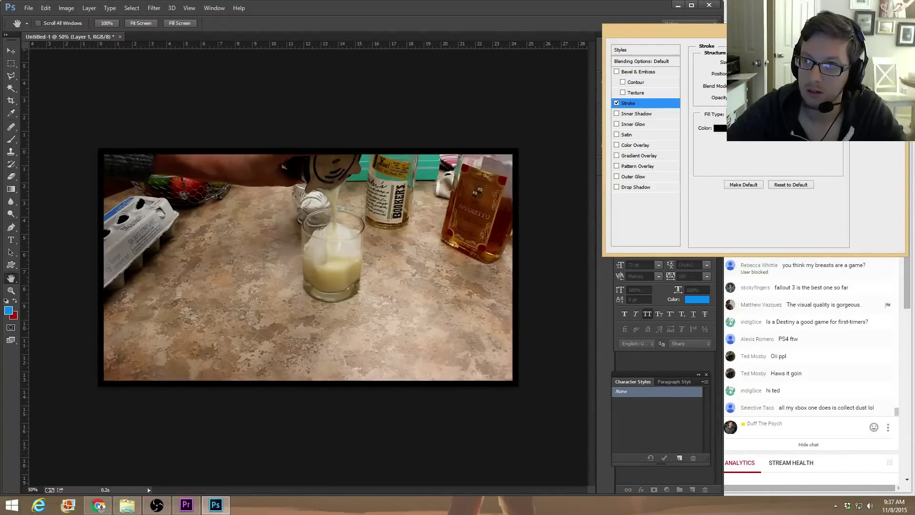
{"action": "left_click", "coordinate": [720, 128]}
{"action": "left_click", "coordinate": [8, 310]}
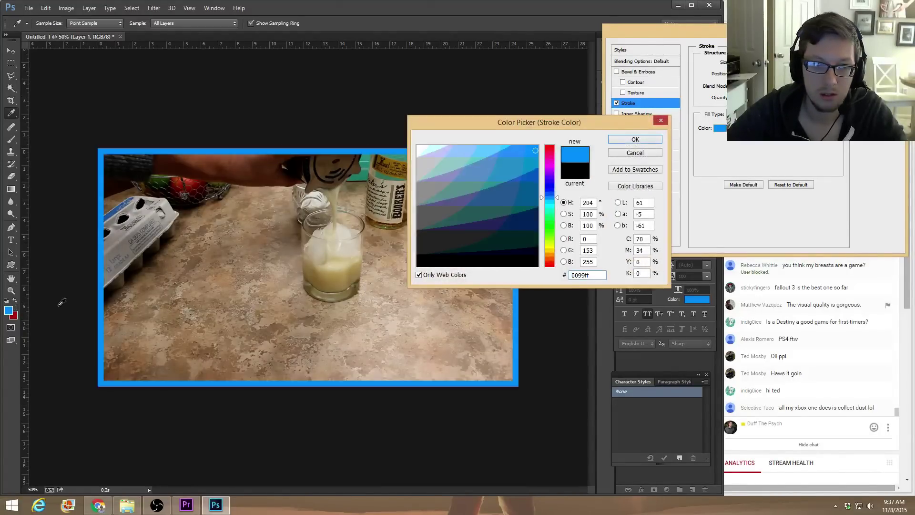
{"action": "left_click", "coordinate": [634, 139]}
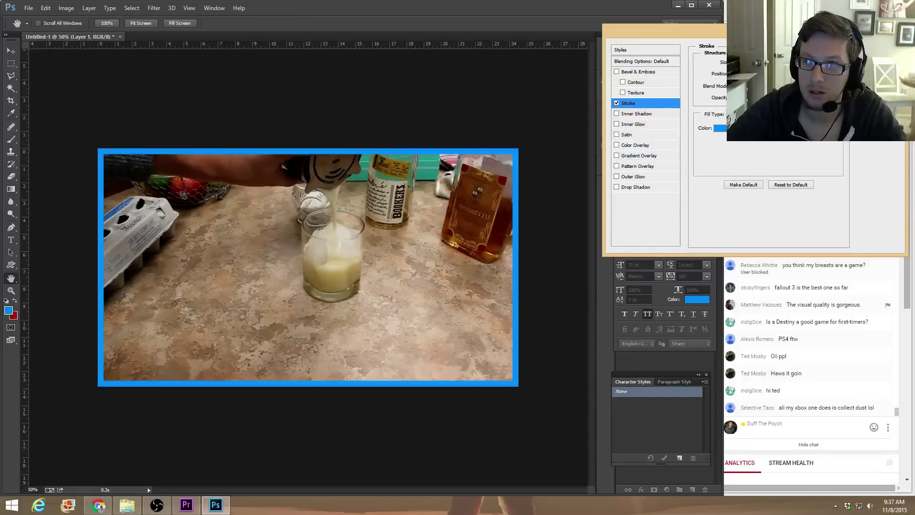
{"action": "key", "text": "Return"}
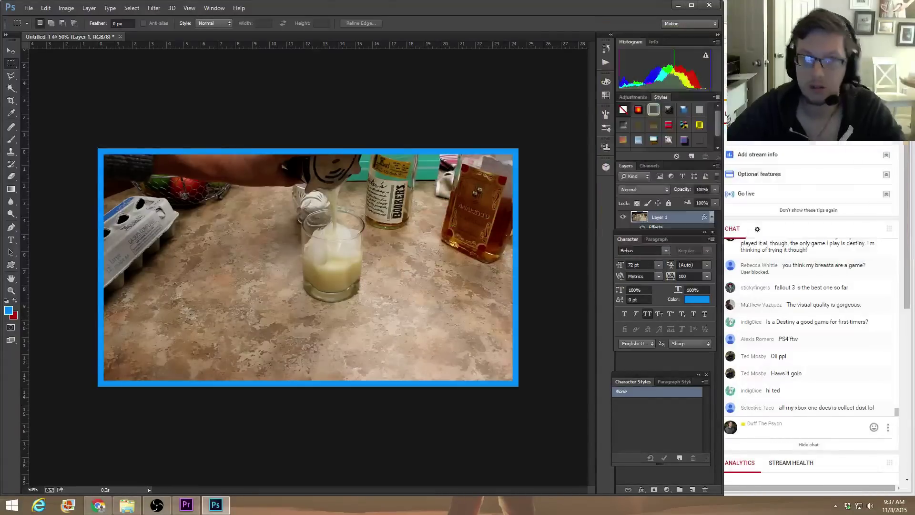
Start saving a copy of the image into the amaretto folder on drive D with JPEG as the format
{"action": "left_click", "coordinate": [29, 9]}
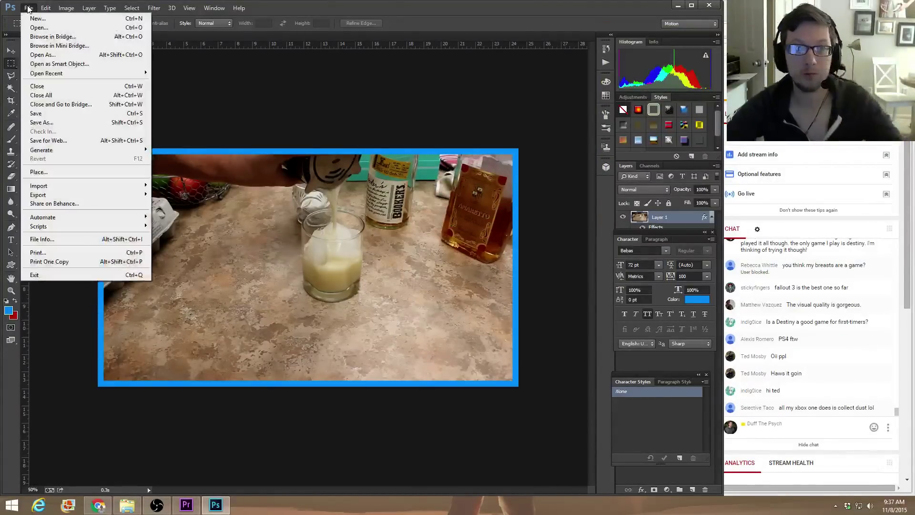
{"action": "left_click", "coordinate": [66, 125]}
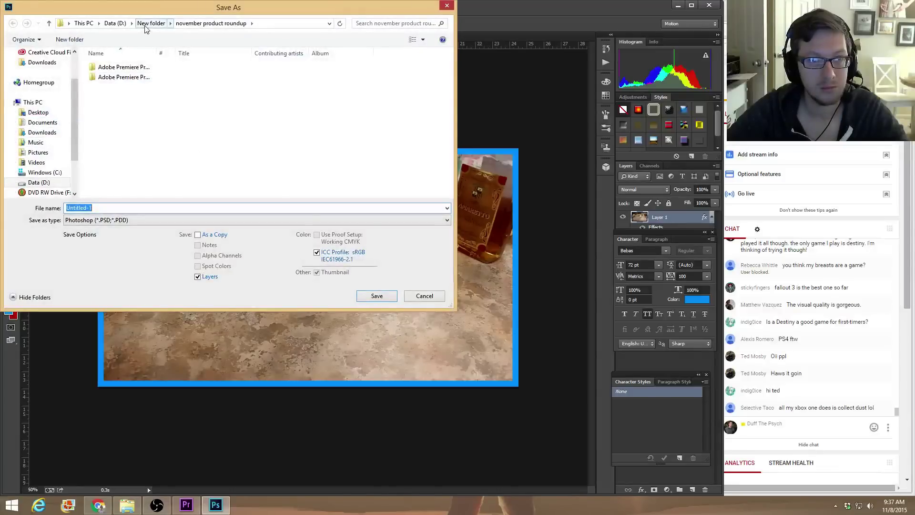
{"action": "left_click", "coordinate": [145, 25]}
{"action": "left_click", "coordinate": [264, 78]}
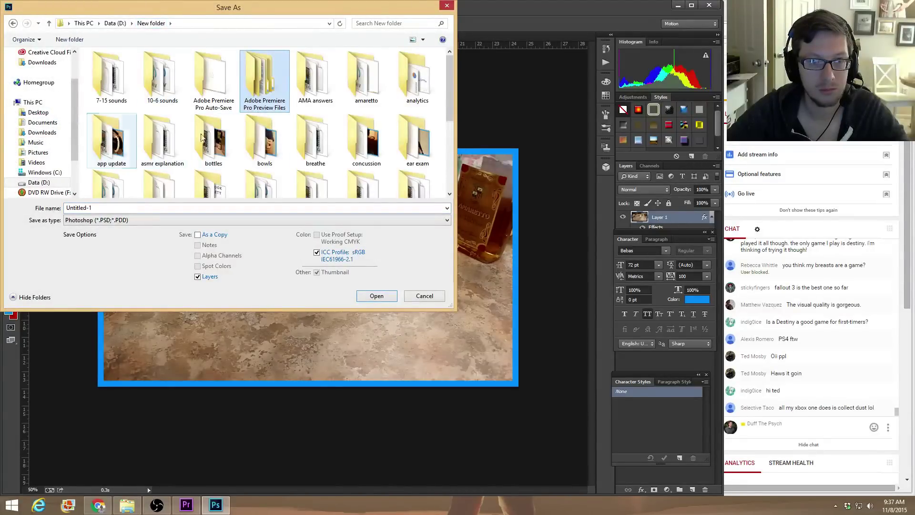
{"action": "double_click", "coordinate": [373, 88]}
{"action": "left_click", "coordinate": [137, 219]}
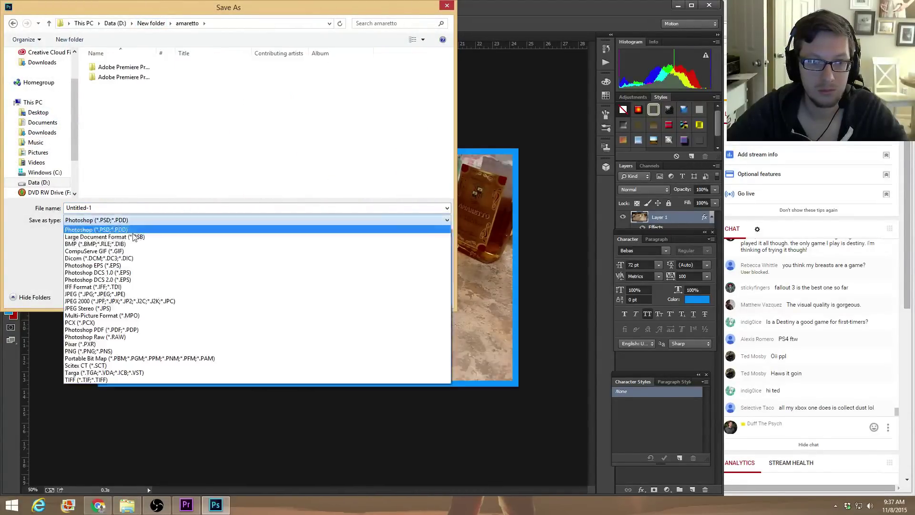
{"action": "left_click", "coordinate": [131, 296]}
Name the file "amaretto thumb" and save the JPEG with the image quality set to 5
{"action": "left_click", "coordinate": [104, 208]}
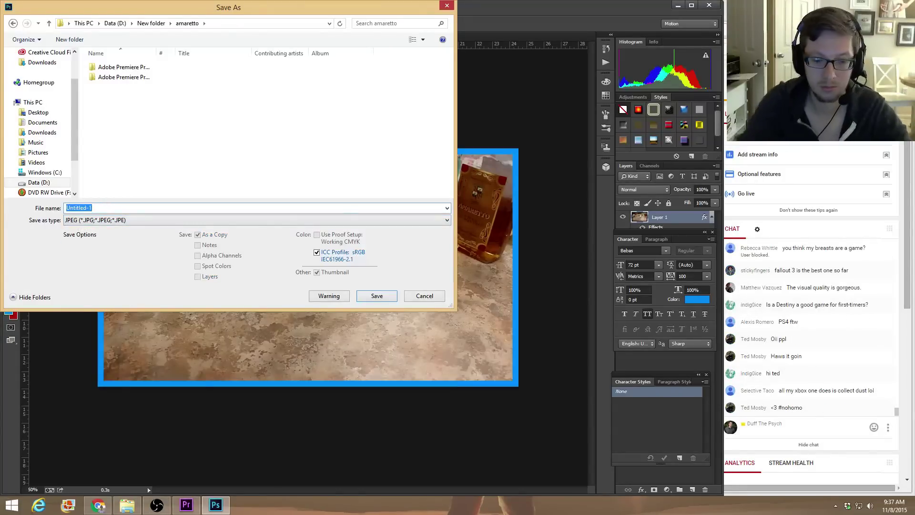
{"action": "type", "text": "amaretto sour"}
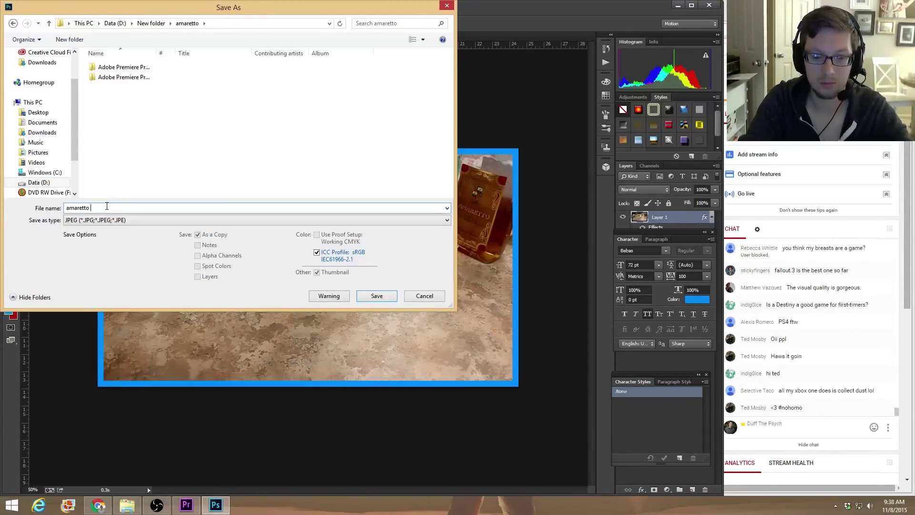
{"action": "key", "text": "Return"}
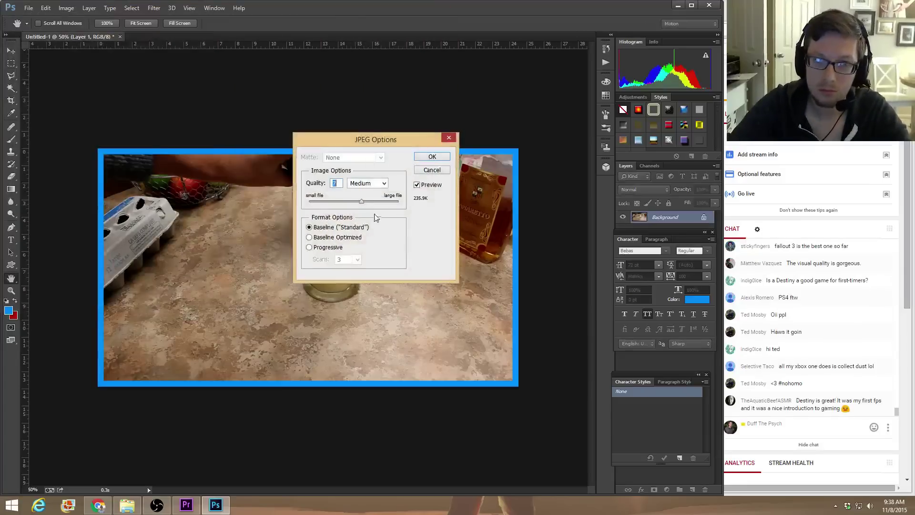
{"action": "left_click_drag", "start_coordinate": [357, 202], "coordinate": [349, 206]}
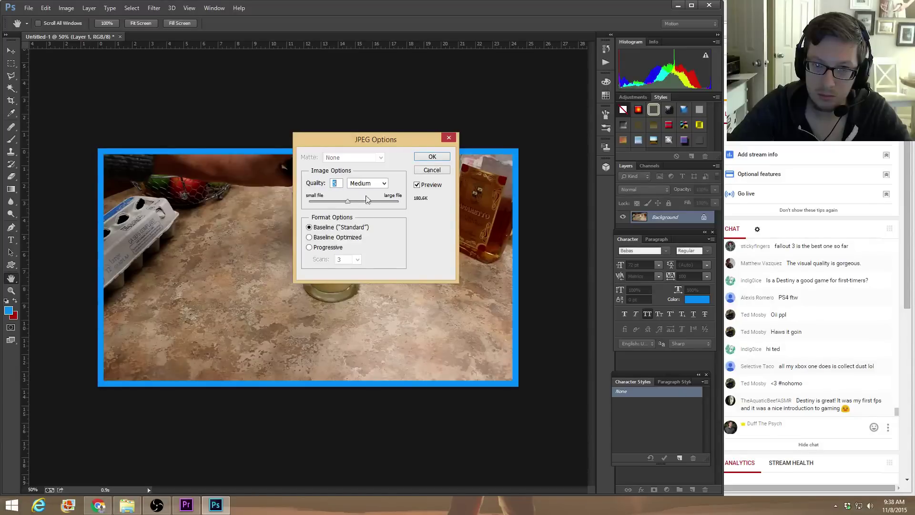
{"action": "left_click", "coordinate": [431, 157]}
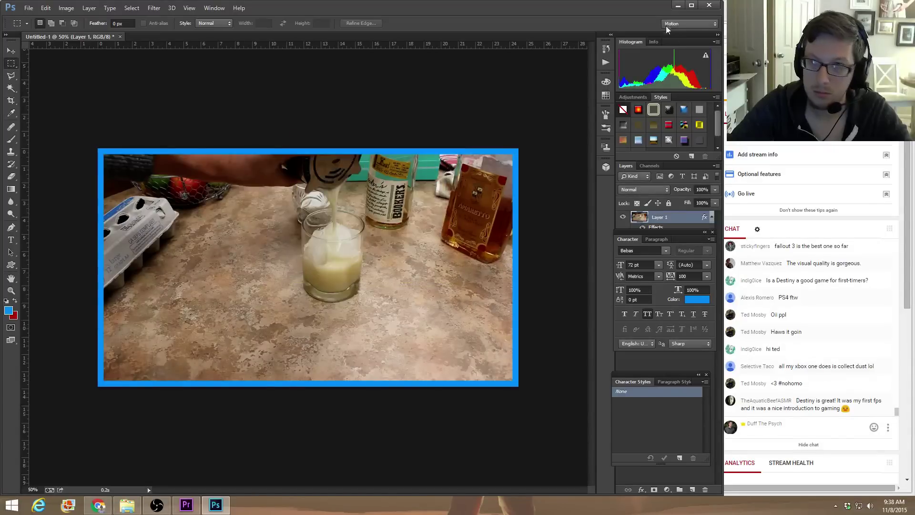
Quit Photoshop without saving the untitled document and switch to the amaretto project in Premiere Pro
{"action": "left_click", "coordinate": [709, 5]}
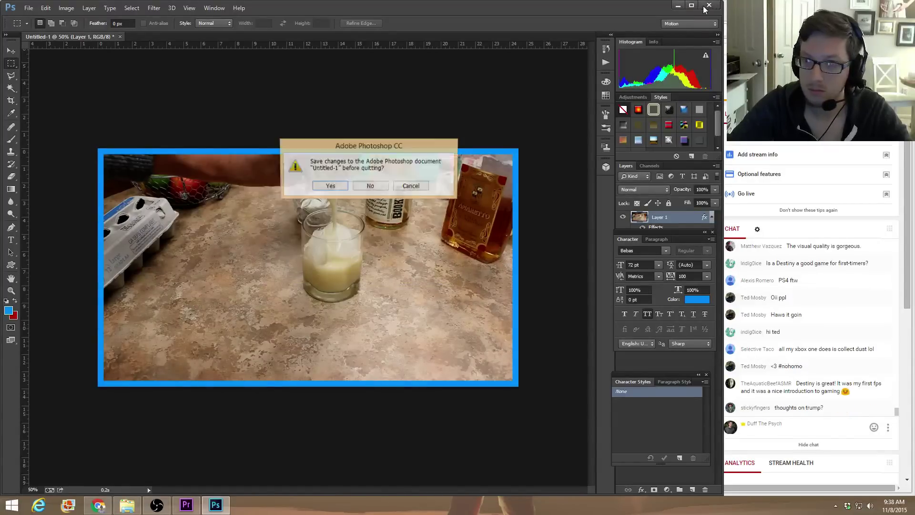
{"action": "left_click", "coordinate": [370, 186]}
{"action": "left_click", "coordinate": [782, 431]}
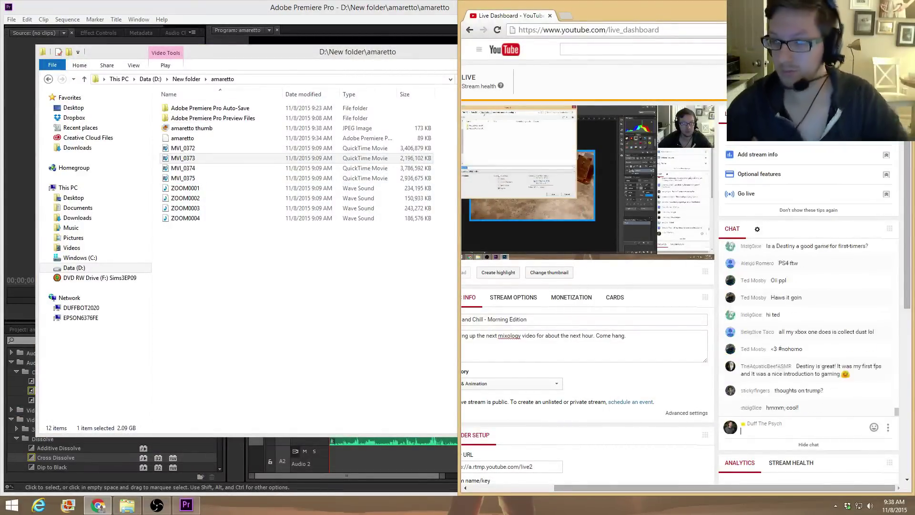
{"action": "left_click", "coordinate": [186, 505]}
Read the viewers' messages in the YouTube Live Dashboard chat and return to the amaretto project in Premiere Pro
{"action": "left_click", "coordinate": [788, 429]}
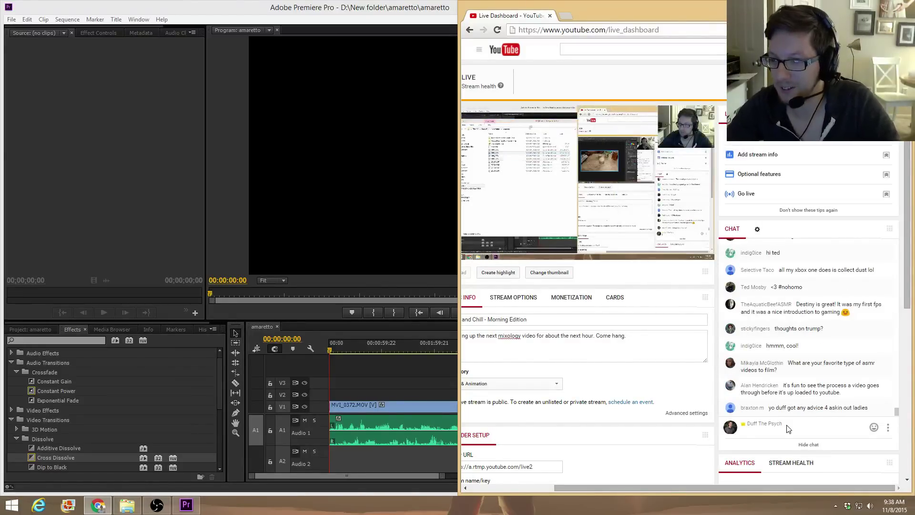
{"action": "mouse_move", "coordinate": [854, 408]}
{"action": "left_mouse_down"}
{"action": "mouse_move", "coordinate": [844, 345]}
{"action": "mouse_move", "coordinate": [810, 371]}
{"action": "mouse_move", "coordinate": [862, 409]}
{"action": "left_mouse_up"}
{"action": "left_click", "coordinate": [839, 429]}
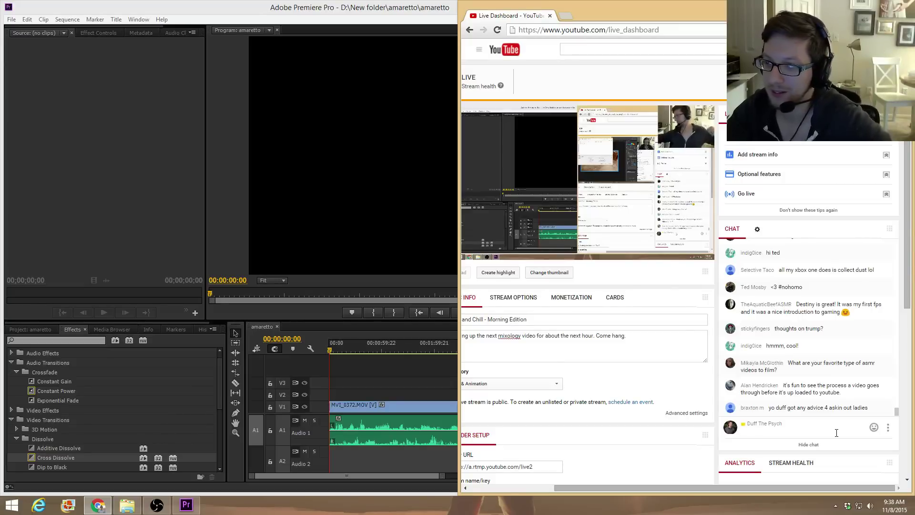
{"action": "left_click_drag", "start_coordinate": [888, 287], "coordinate": [826, 387]}
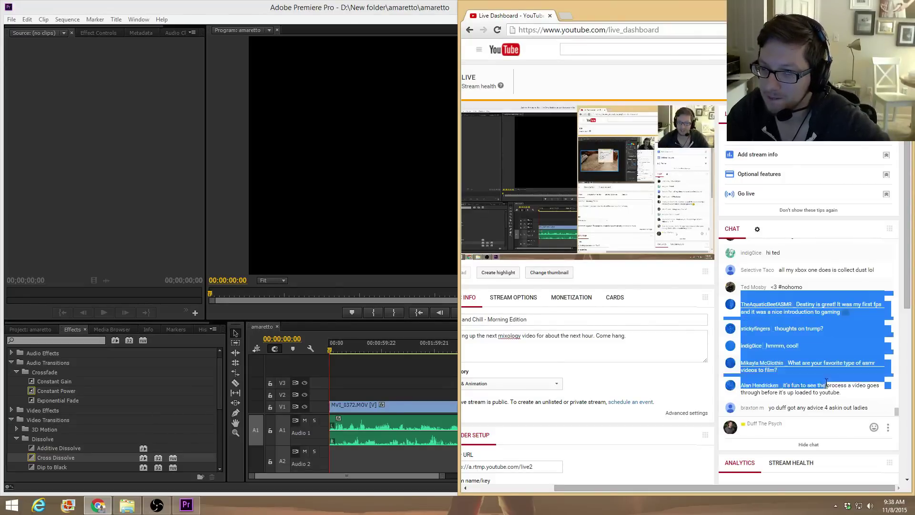
{"action": "left_click", "coordinate": [826, 387]}
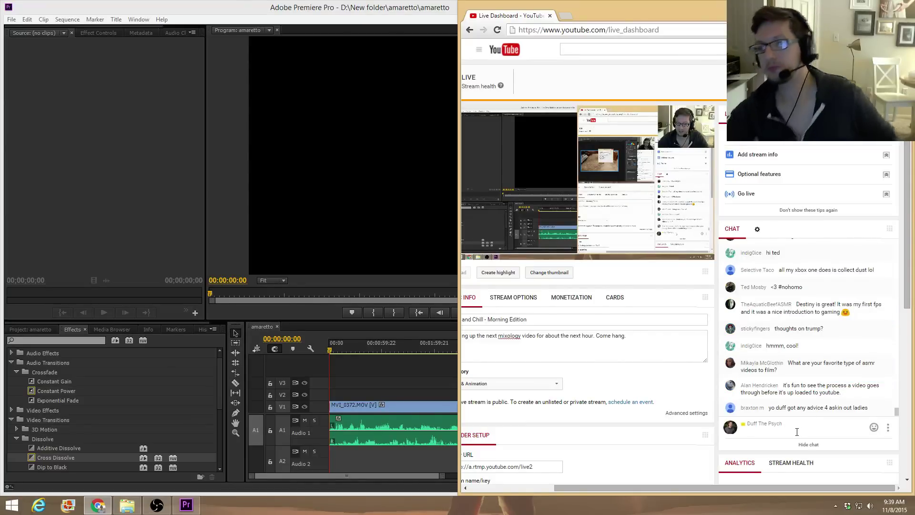
{"action": "left_click", "coordinate": [797, 432]}
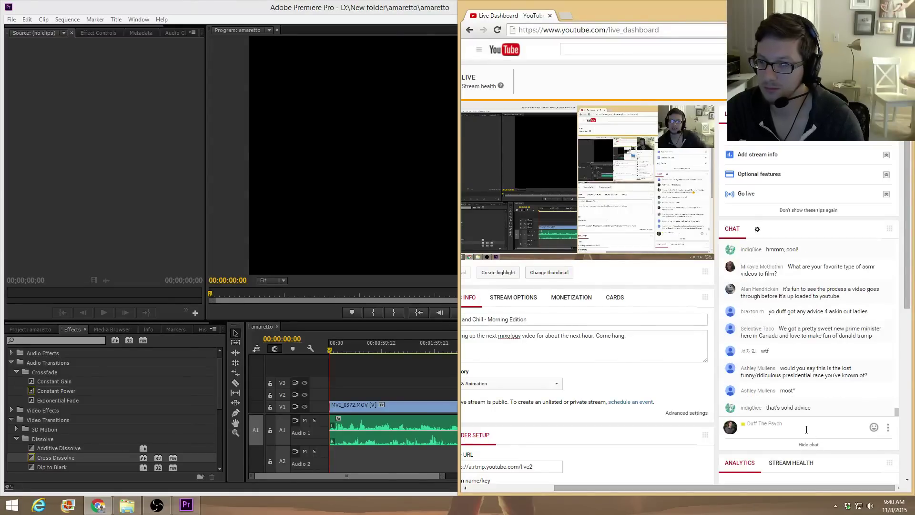
{"action": "left_click", "coordinate": [806, 429]}
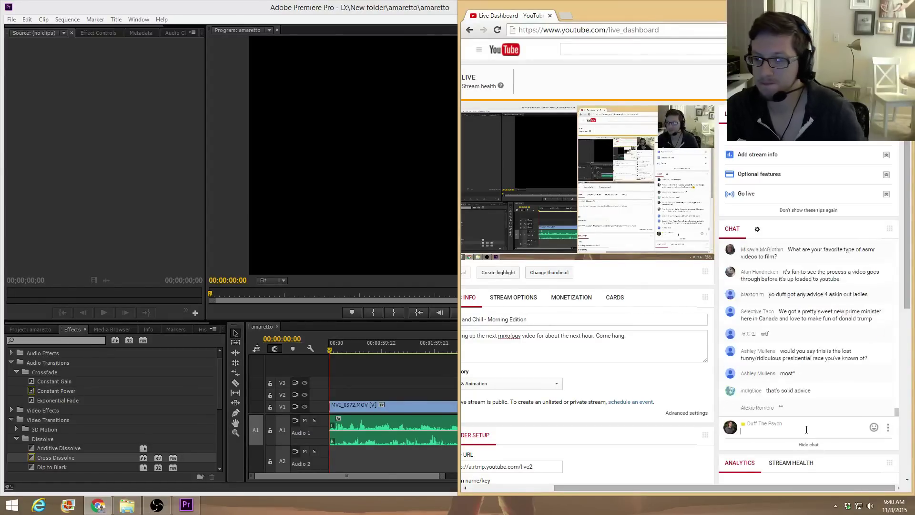
{"action": "left_click", "coordinate": [337, 7]}
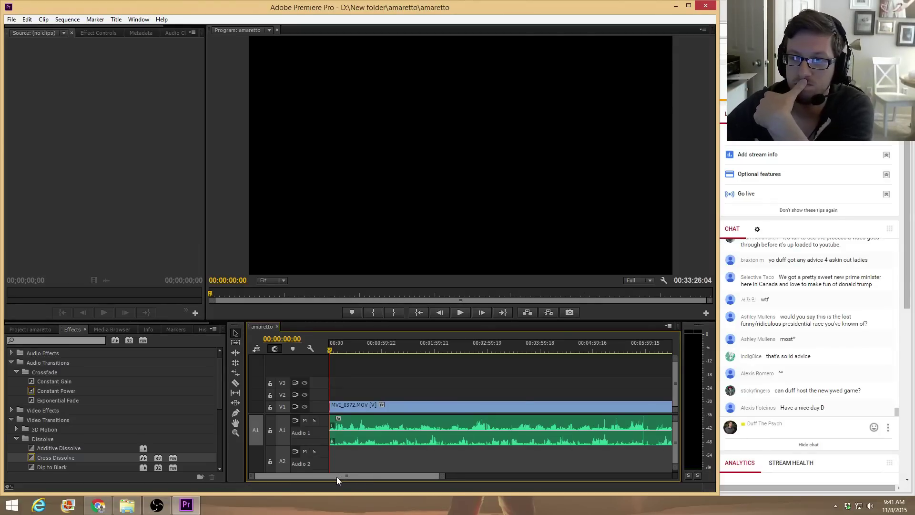
Check the newest farewell messages in the YouTube live chat and switch back to the amaretto sequence in Premiere Pro
{"action": "left_click", "coordinate": [807, 430]}
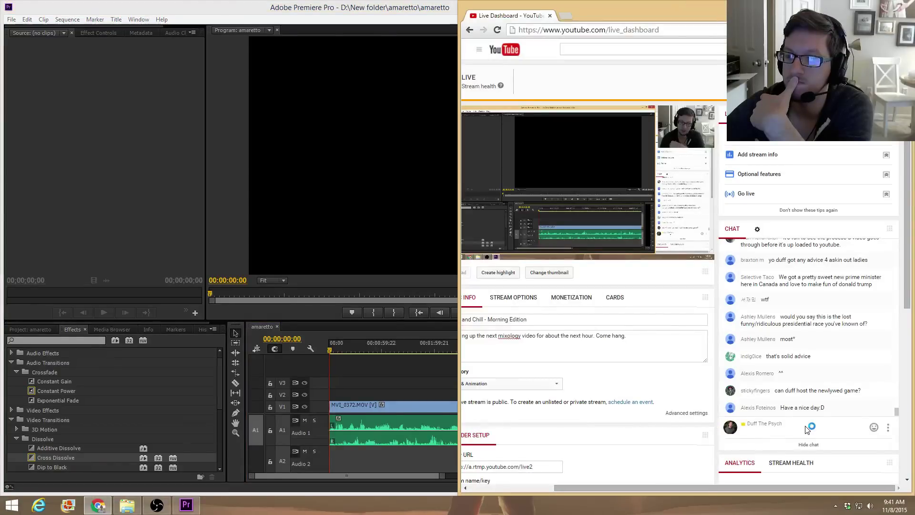
{"action": "left_click", "coordinate": [413, 10]}
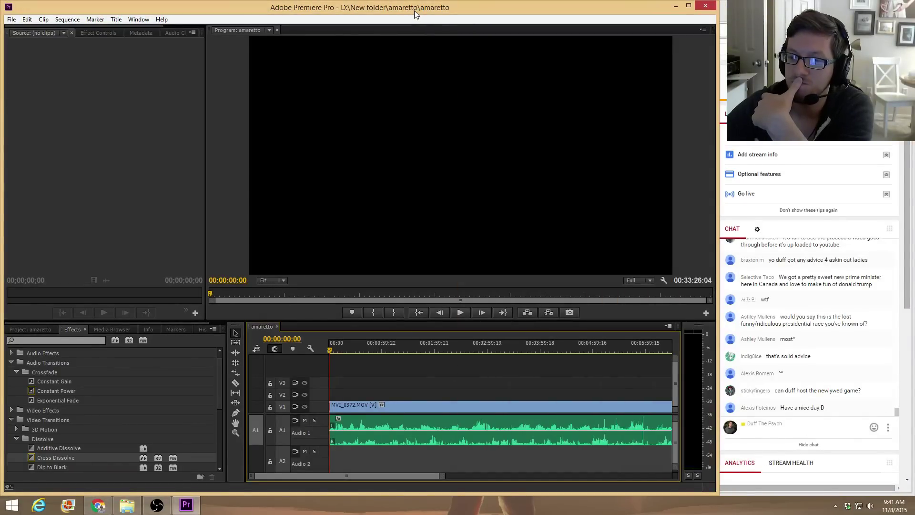
{"action": "left_click_drag", "start_coordinate": [811, 351], "coordinate": [818, 406]}
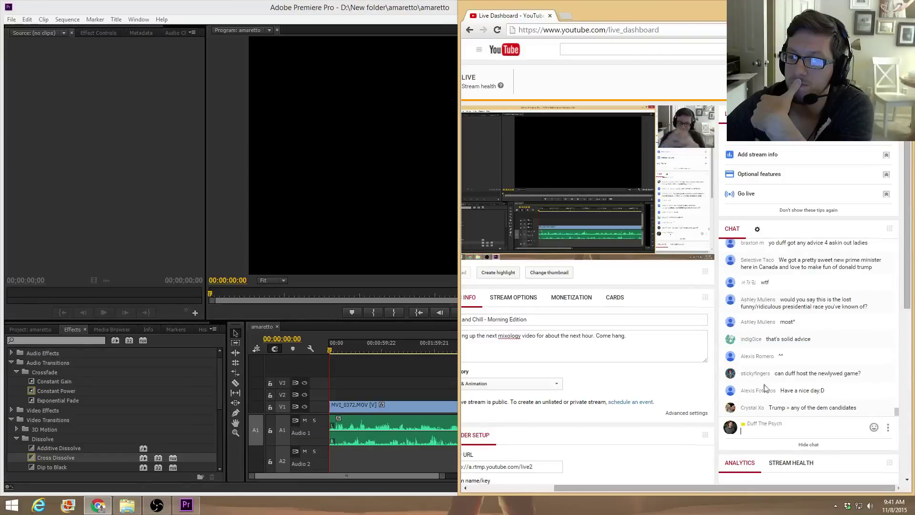
{"action": "key", "text": "alt+Tab"}
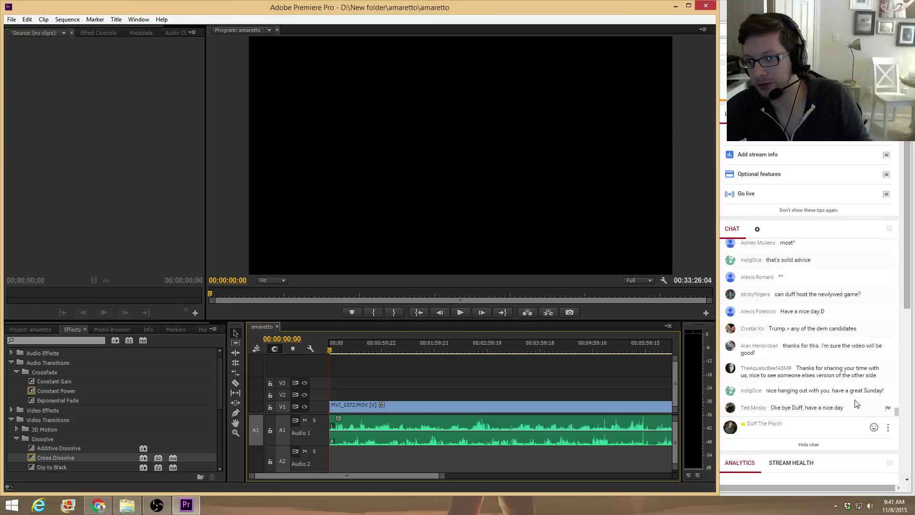
{"action": "left_click_drag", "start_coordinate": [856, 409], "coordinate": [838, 384]}
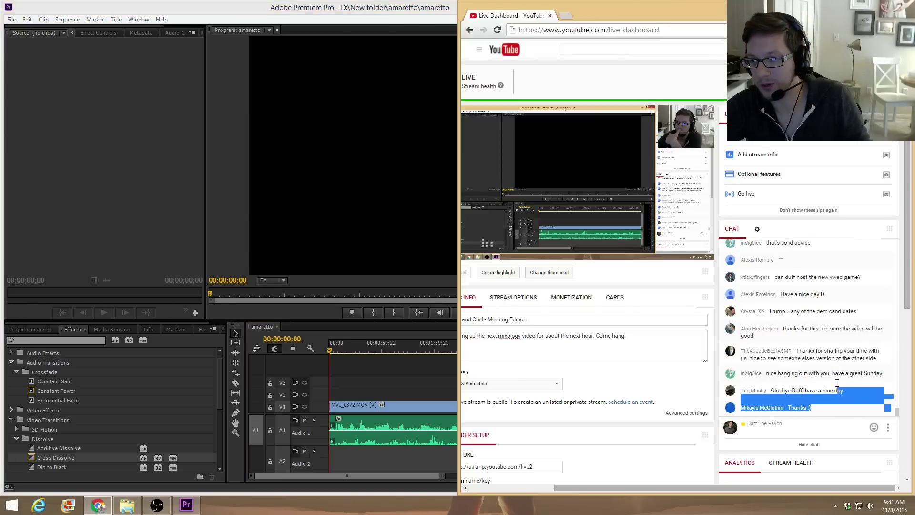
{"action": "left_click", "coordinate": [838, 383]}
{"action": "key", "text": "alt+Tab"}
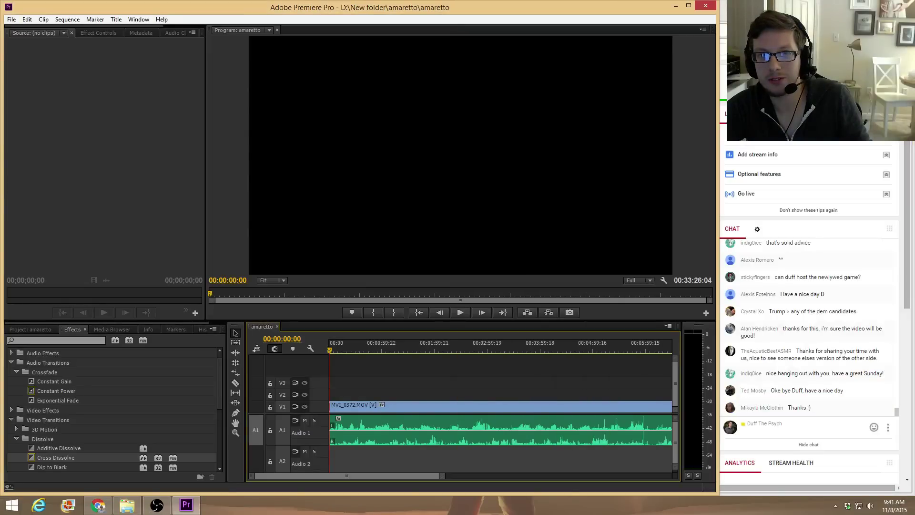